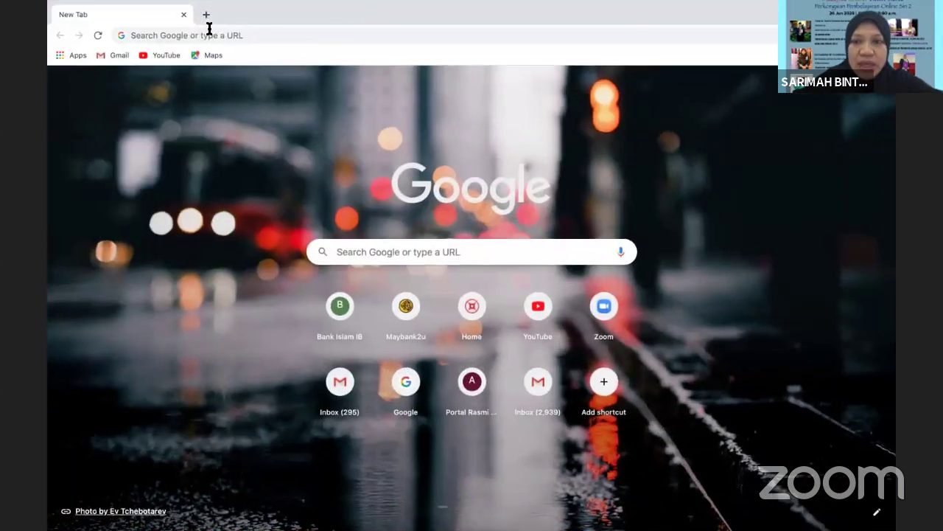
Open Gmail from the Google apps grid on Chrome's New Tab page, dismissing the battery menu
left_click(885, 94)
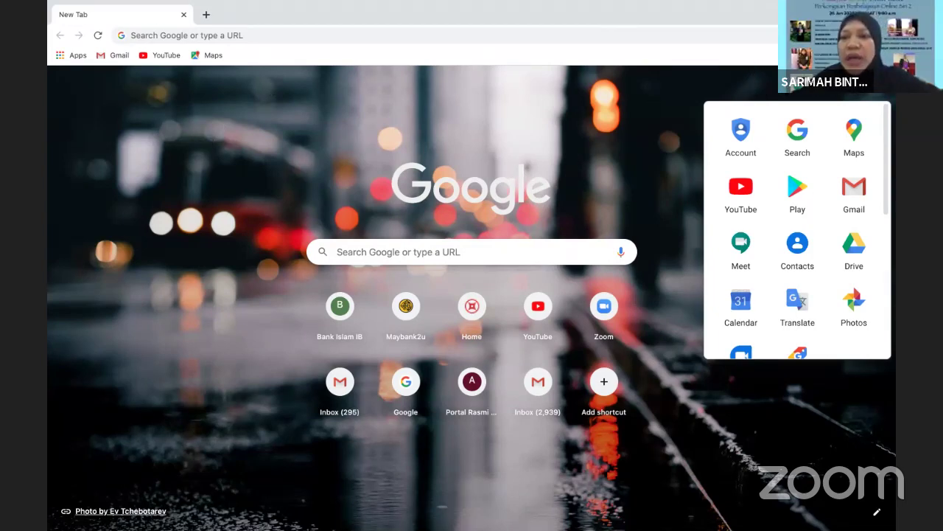
left_click(759, 6)
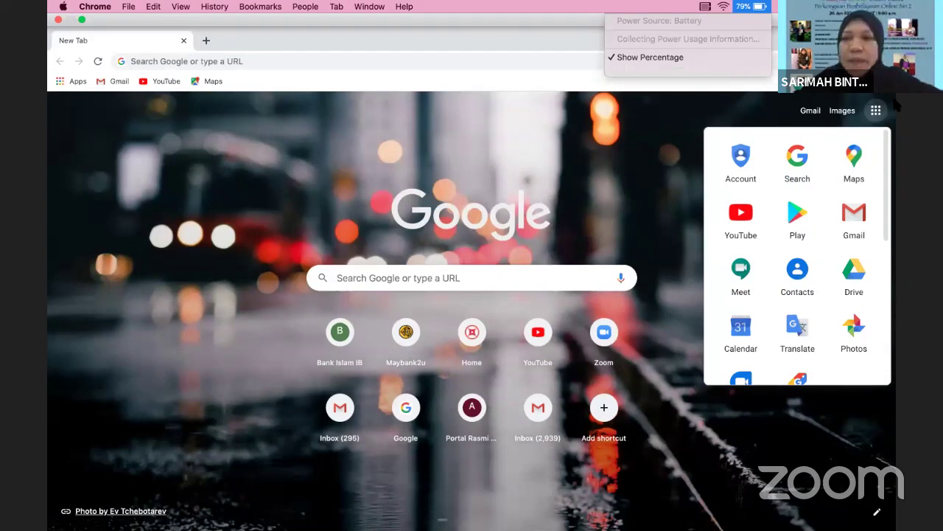
key("Escape")
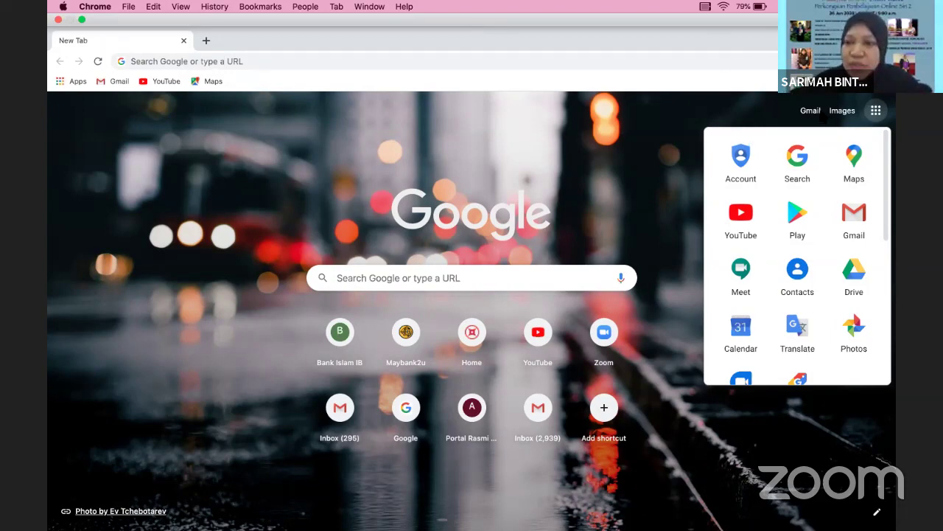
left_click(811, 110)
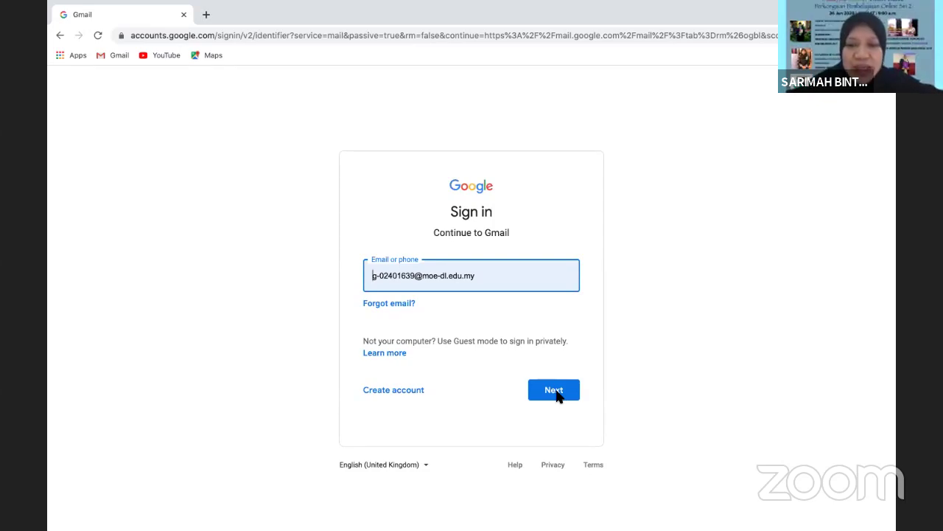
Confirm the pre-filled school account e-mail and continue to the password step
left_click(556, 395)
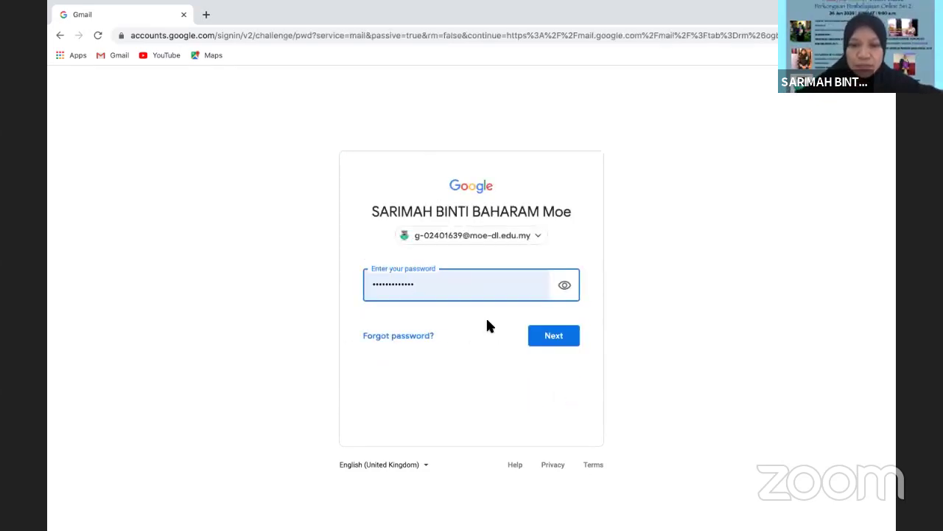
Sign in with the autofilled saved password to reach the Gmail inbox
left_click(556, 343)
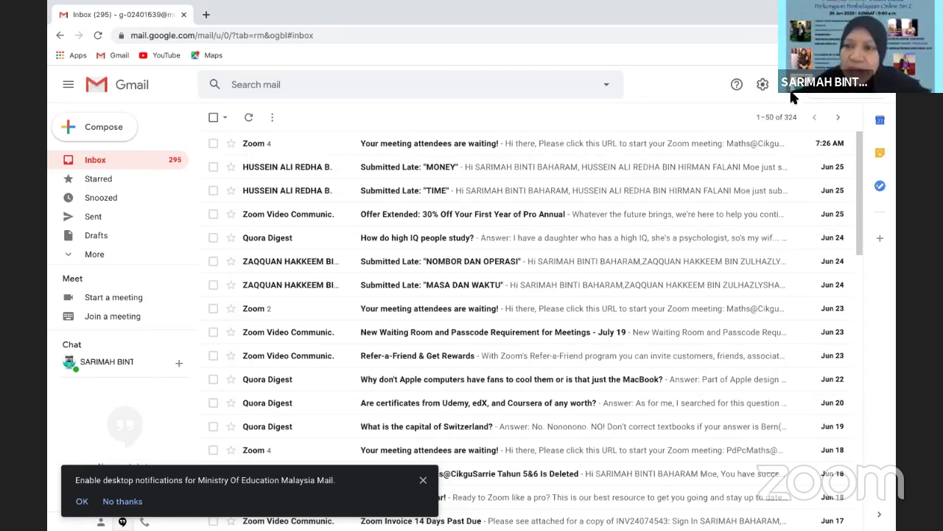
Launch Google Drive in a new tab from Gmail's Google apps grid
left_click(791, 88)
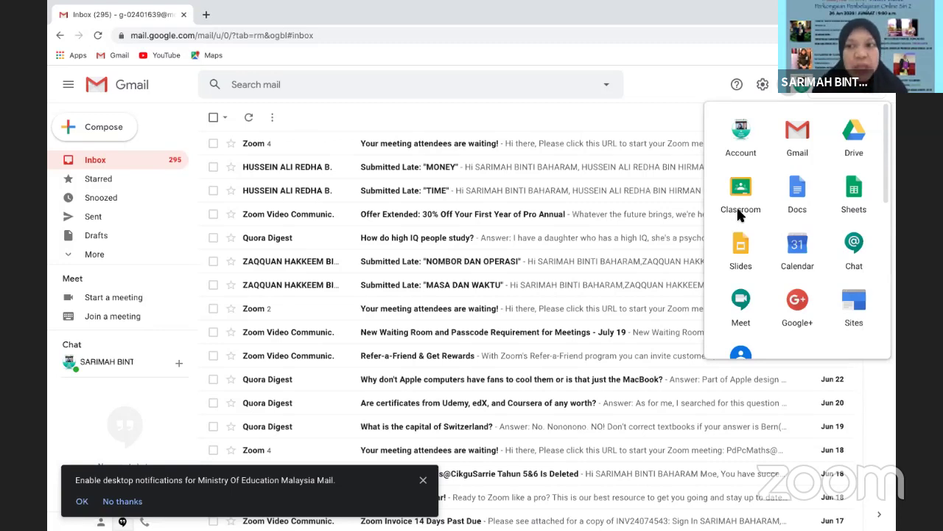
left_click(853, 133)
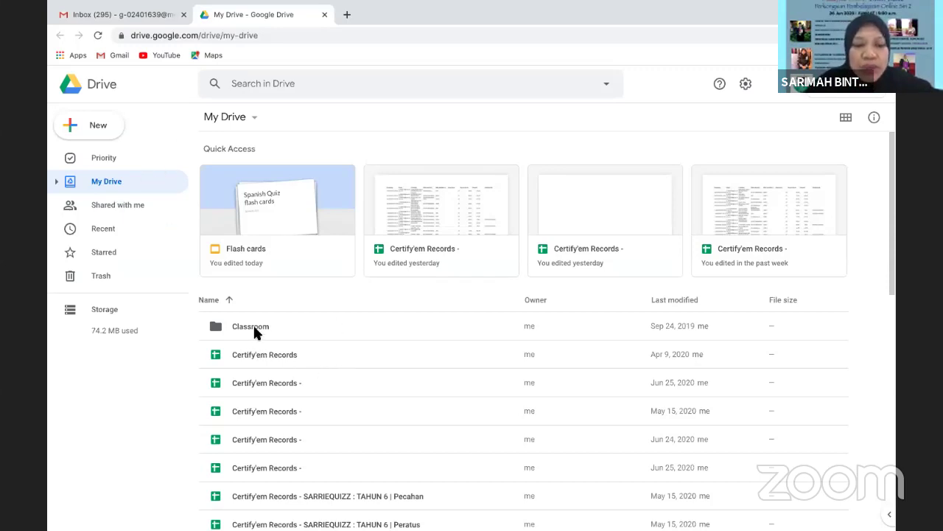
scroll(896, 218, "down", 1)
left_click_drag(896, 217, 845, 195)
scroll(841, 180, "up", 1)
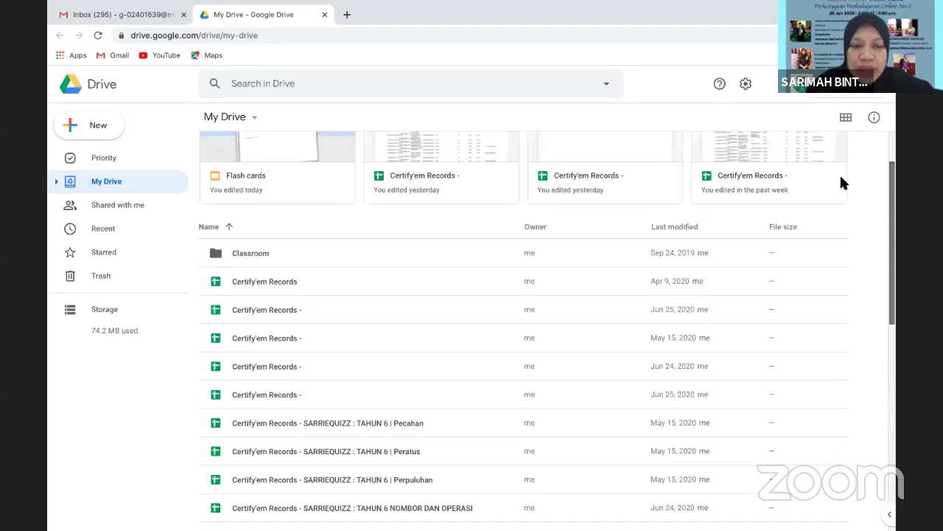
scroll(844, 166, "down", 5)
scroll(837, 148, "up", 5)
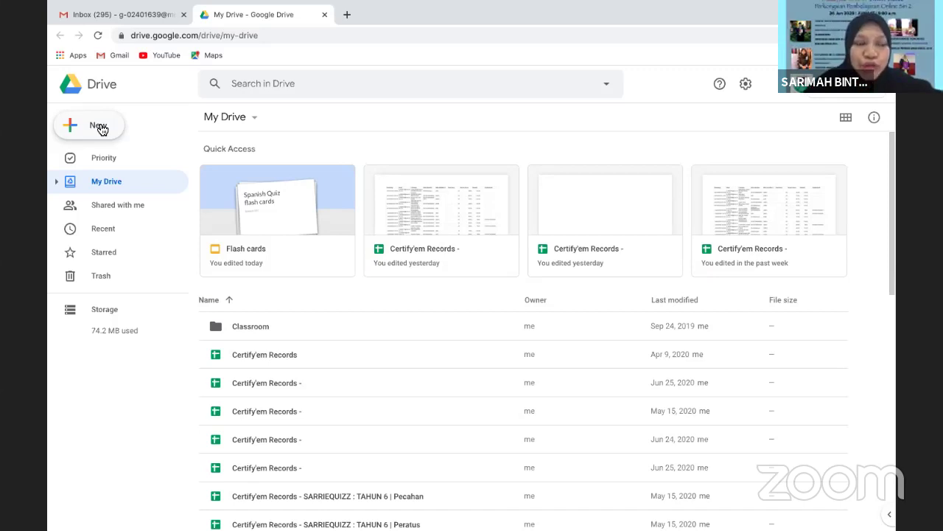
Create a blank form through Drive's New > More > Google Forms menu
left_click(91, 131)
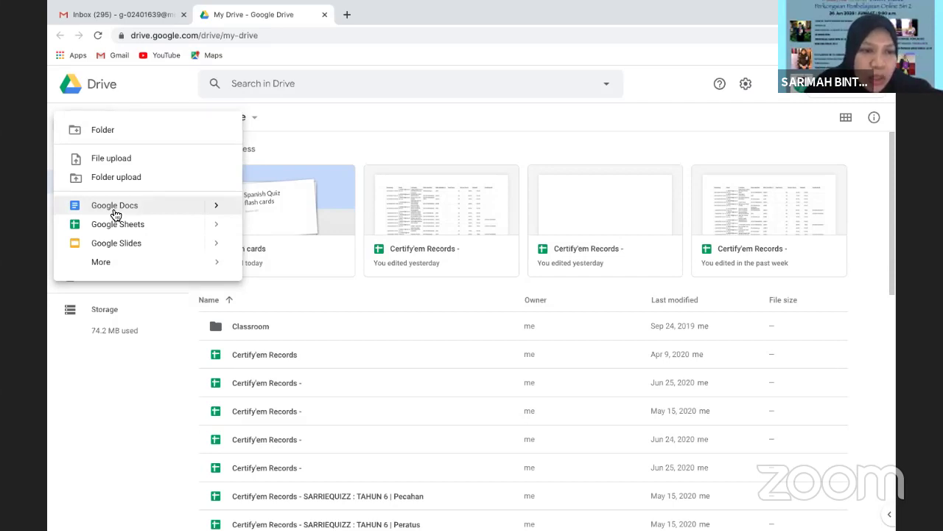
mouse_move(103, 263)
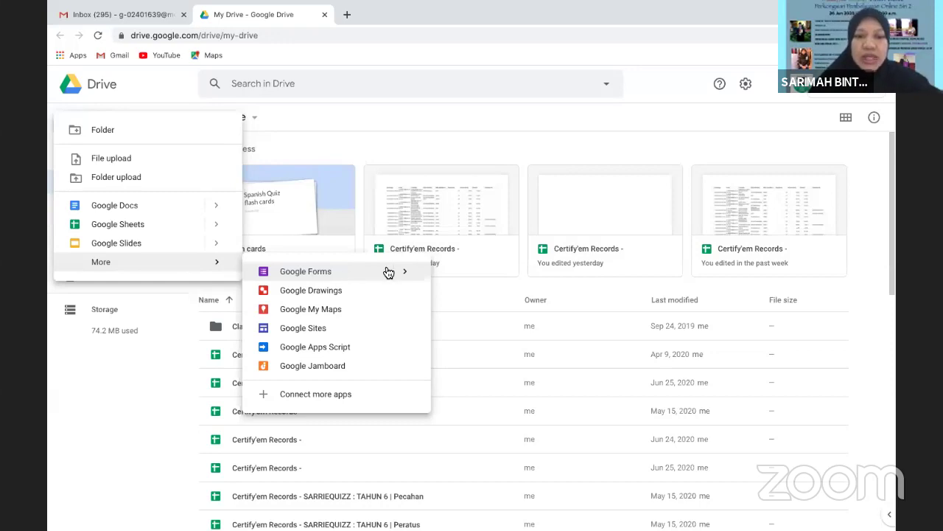
mouse_move(407, 278)
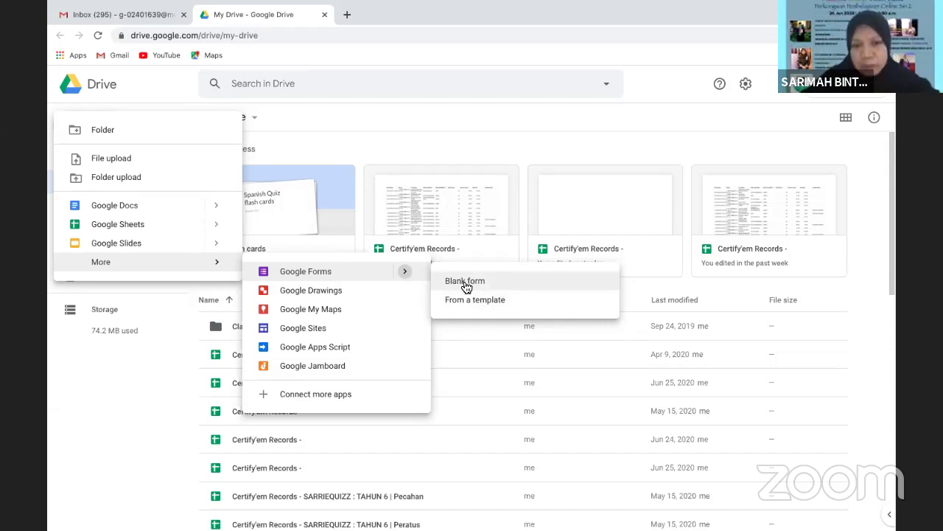
left_click(567, 287)
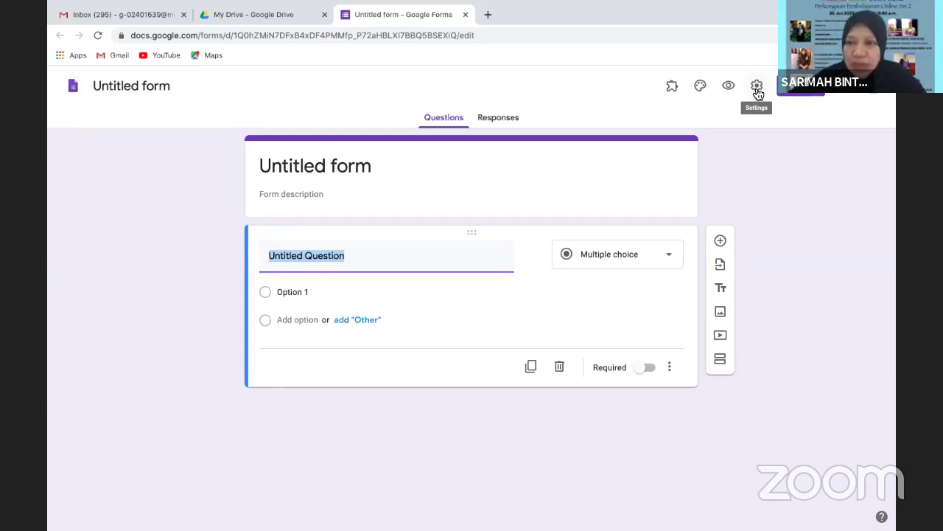
Open the form's Settings and switch to the Quizzes tab
left_click(757, 87)
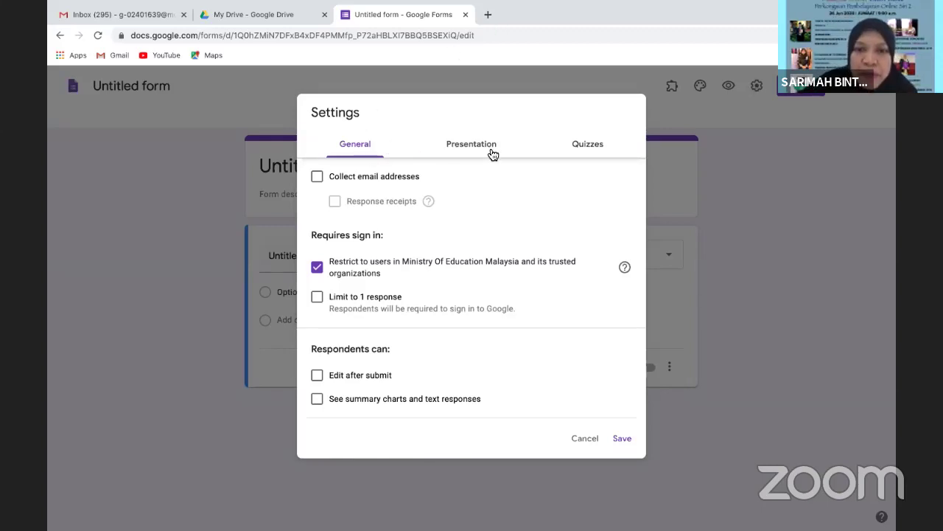
left_click(602, 149)
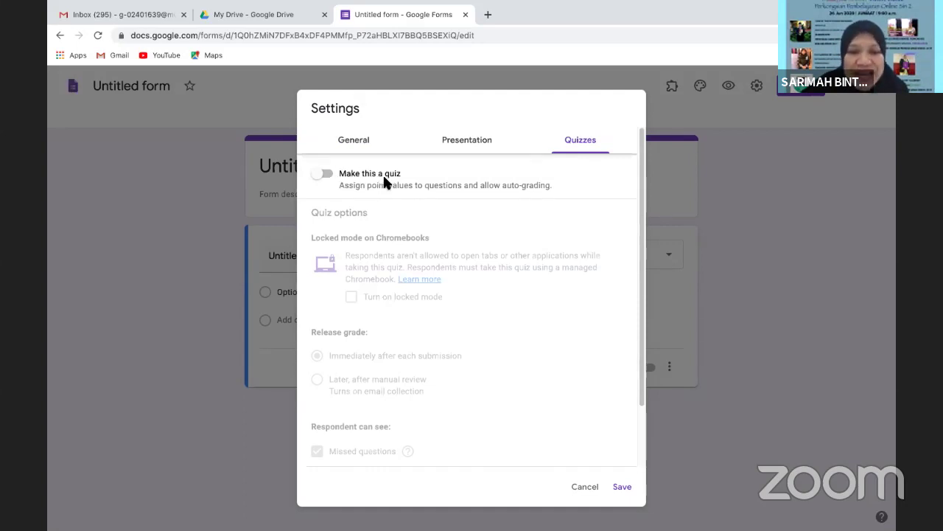
Toggle the 'Make this a quiz' switch on, off, and on again
left_click(329, 175)
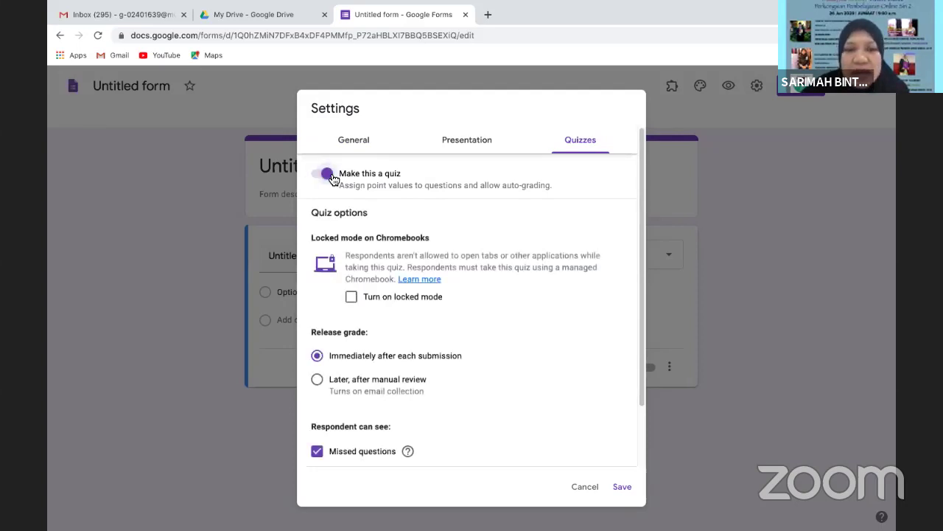
left_click(328, 175)
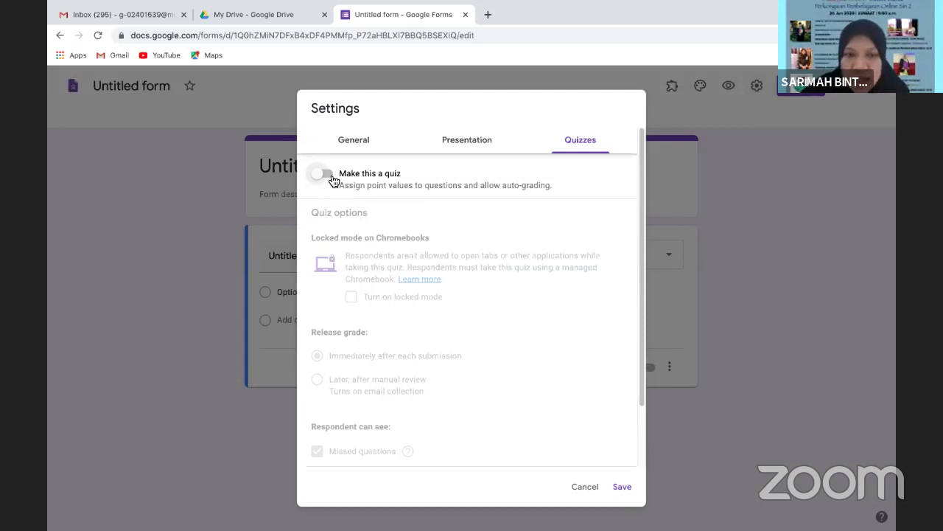
left_click(332, 178)
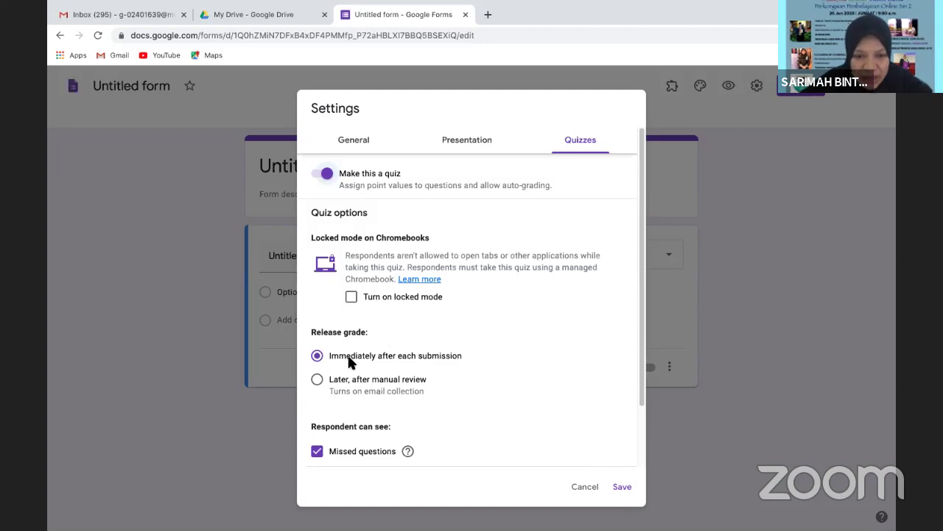
Title the form 'KUIZ MATEMATIK' and describe it as 'JAWAB SEMUA SOALAN. SETIAP SOALAN MEWAKILI 5 MARKAH'
left_click(622, 488)
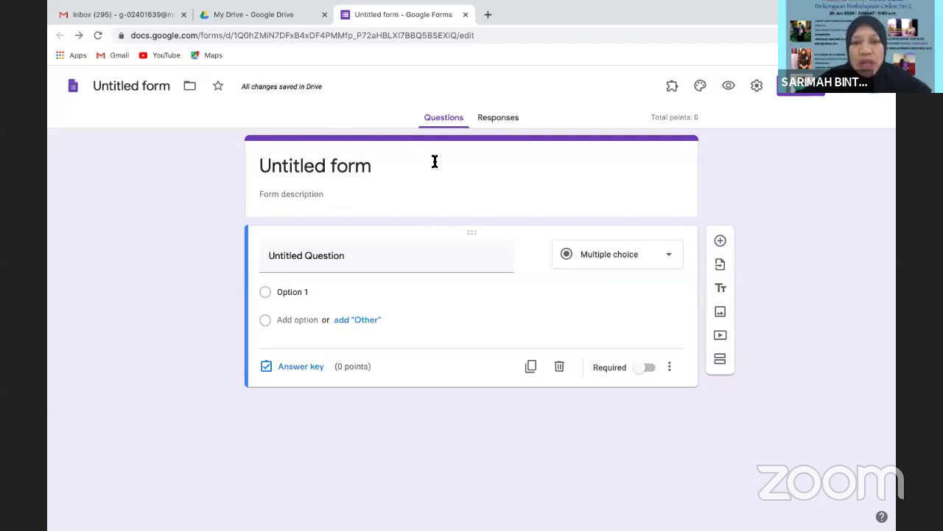
left_click(376, 166)
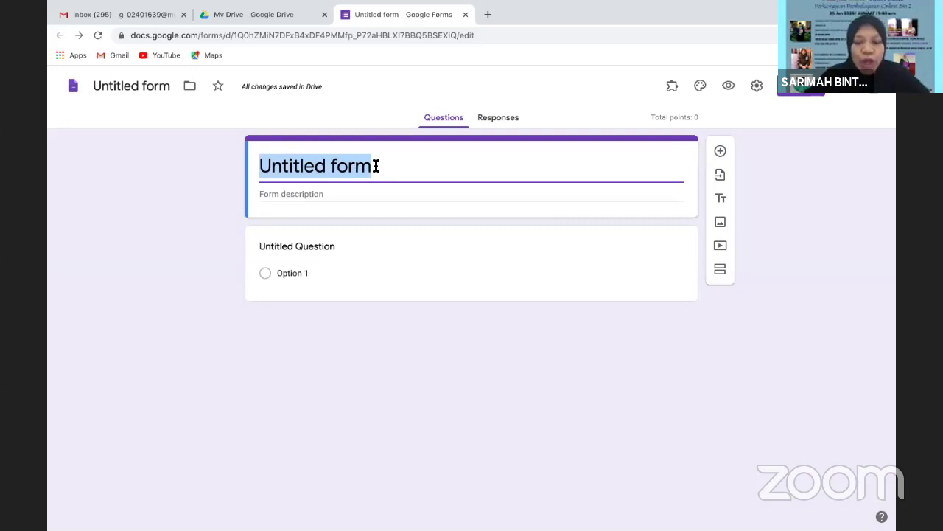
type("K")
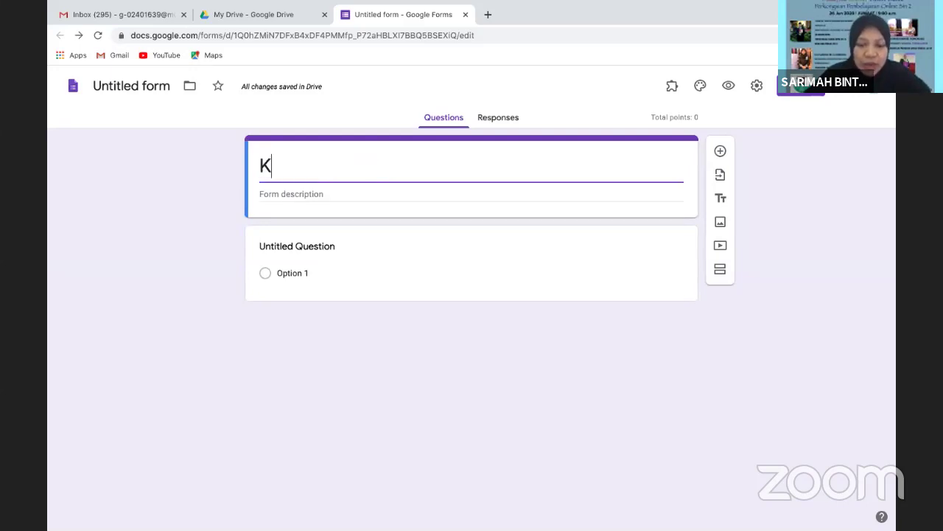
type("UIZ MATEMATIK")
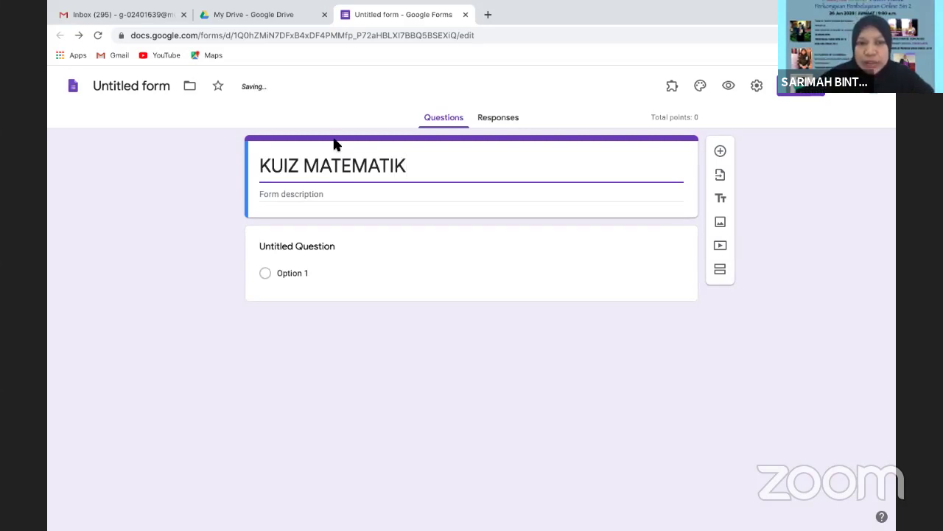
left_click(301, 194)
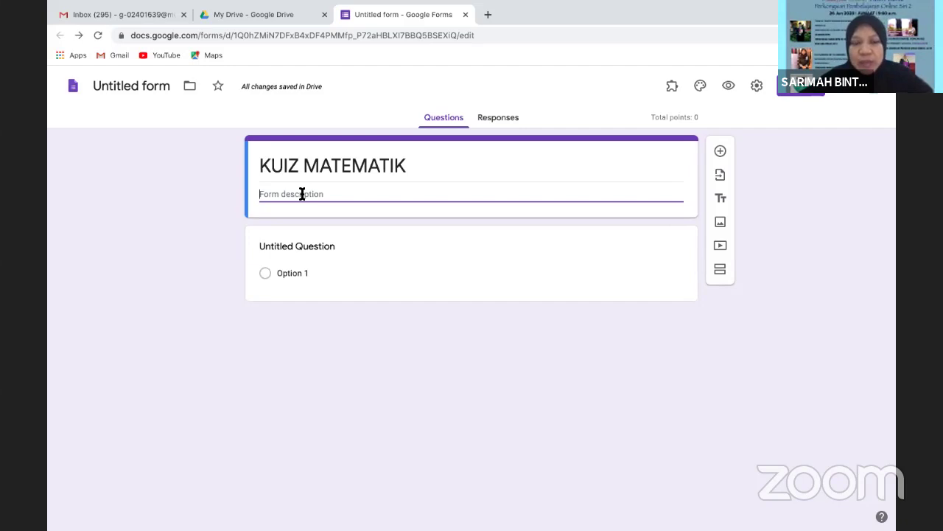
type("JAWAB")
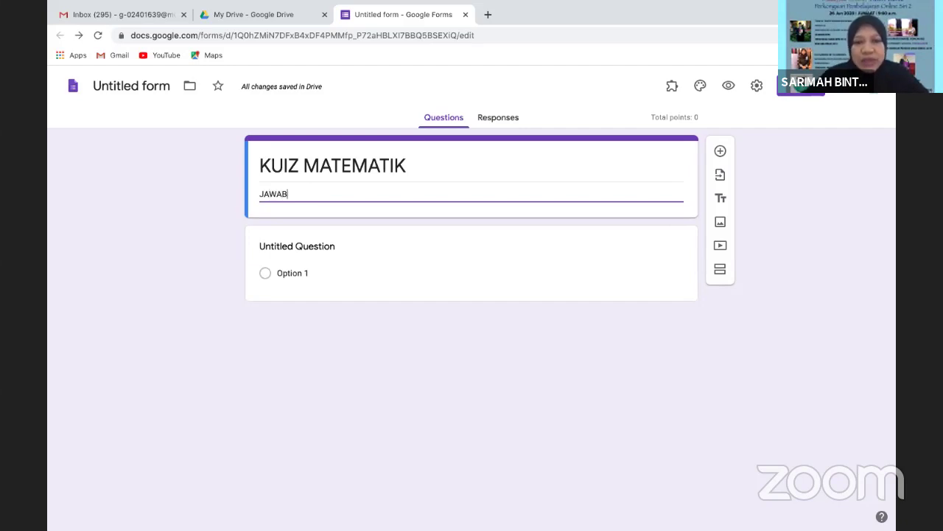
type(" SEMUA S")
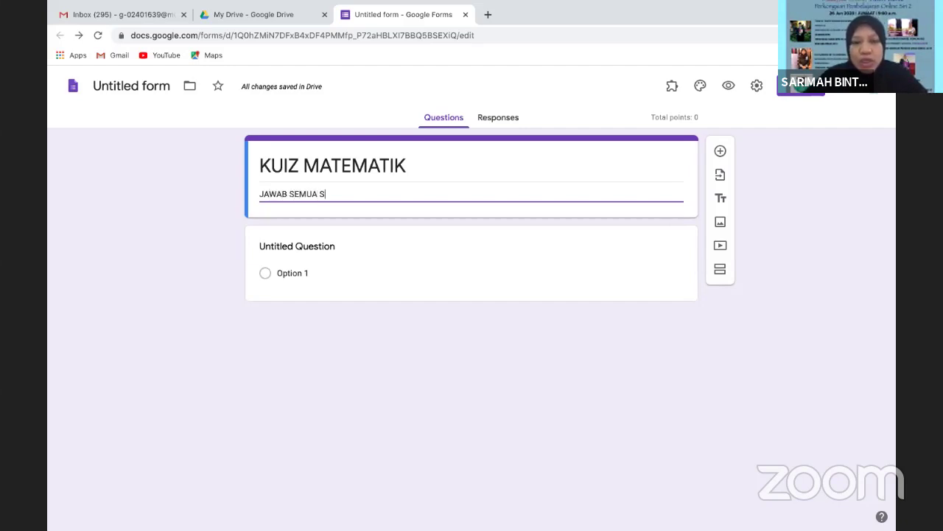
type("OALAN.")
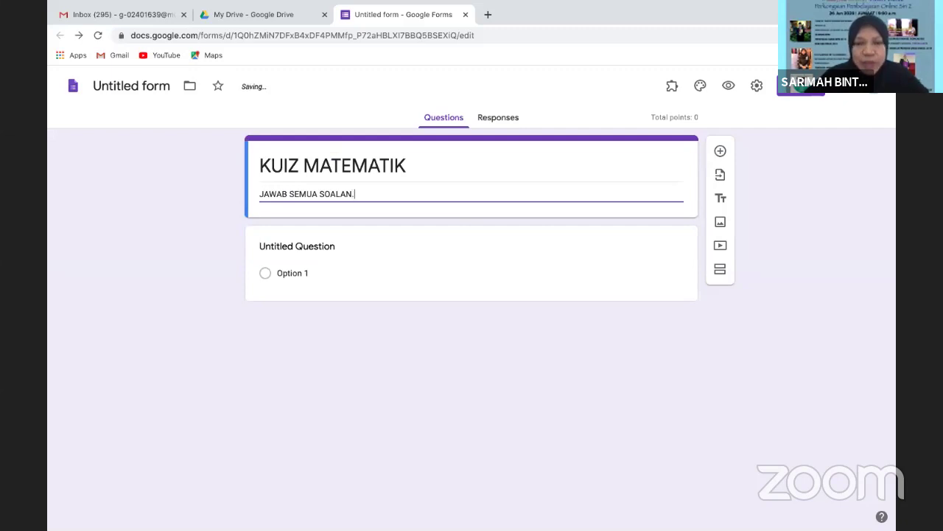
type(" SETIAP S")
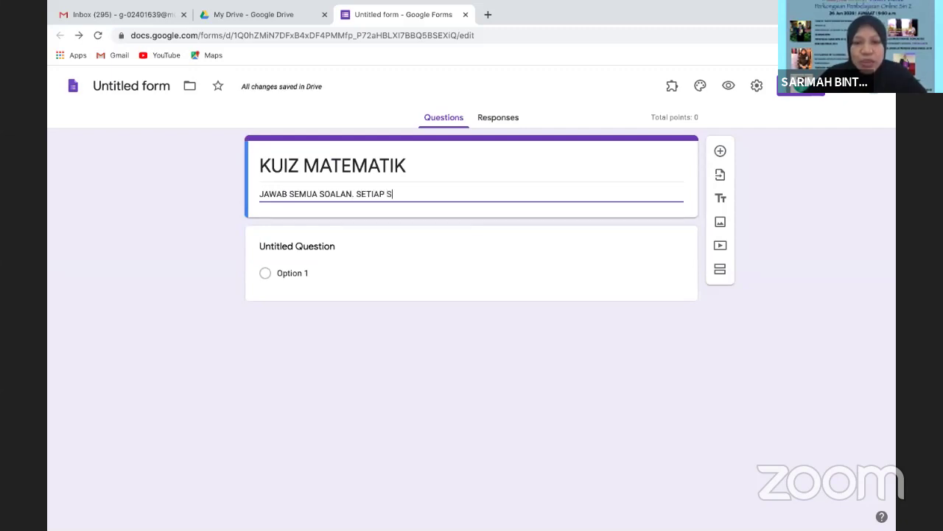
type("OALAN MEWAKIL")
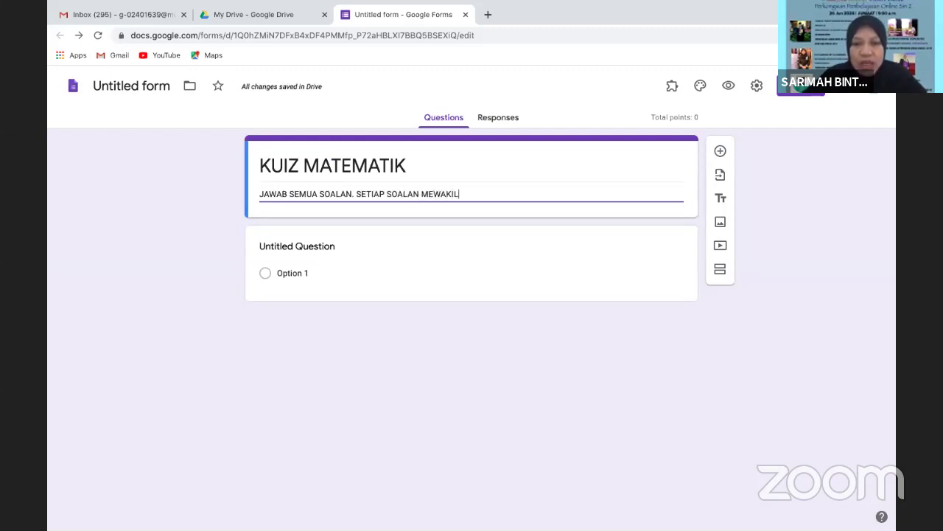
type("I")
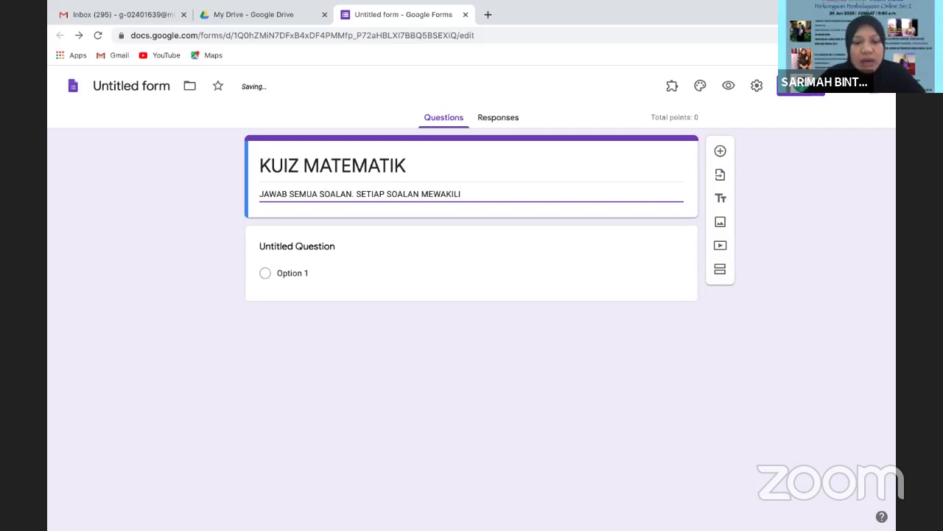
type(" 5 MARKAH")
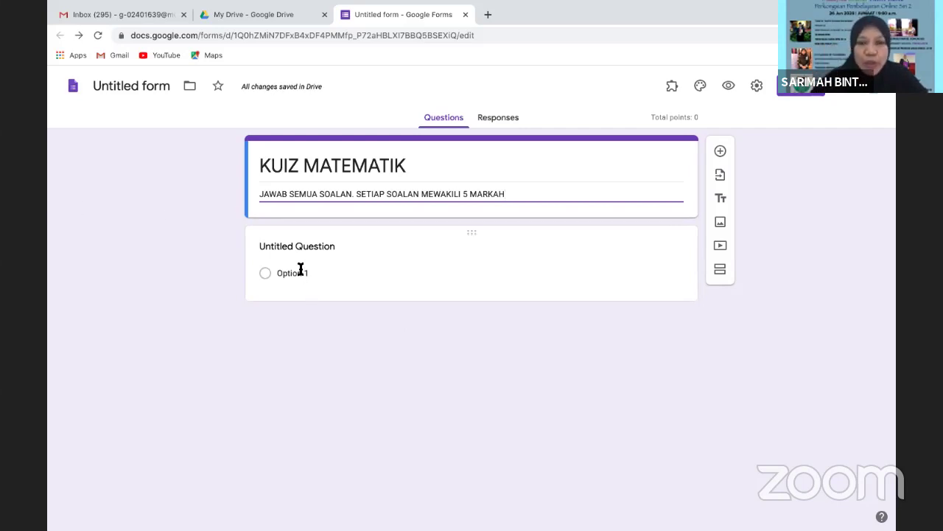
Select the first untitled question and open its Insert image dialog
left_click(386, 239)
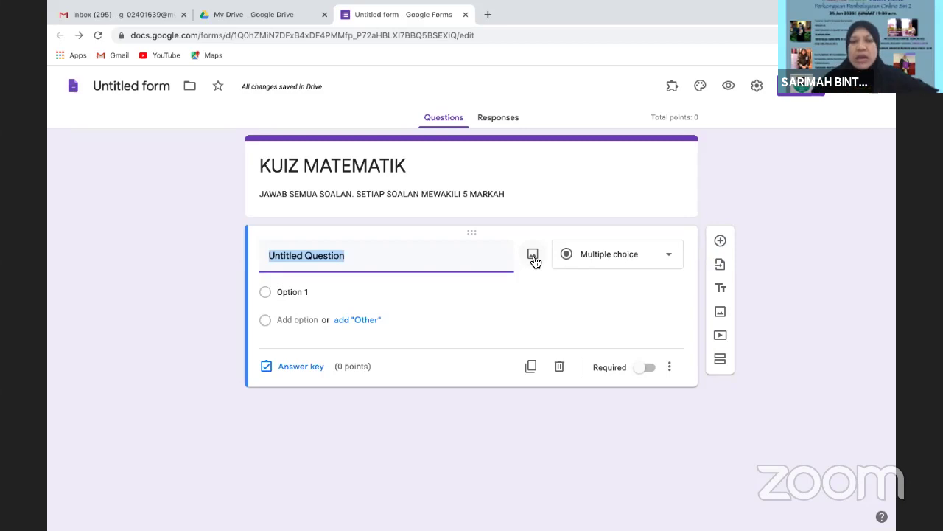
left_click(533, 255)
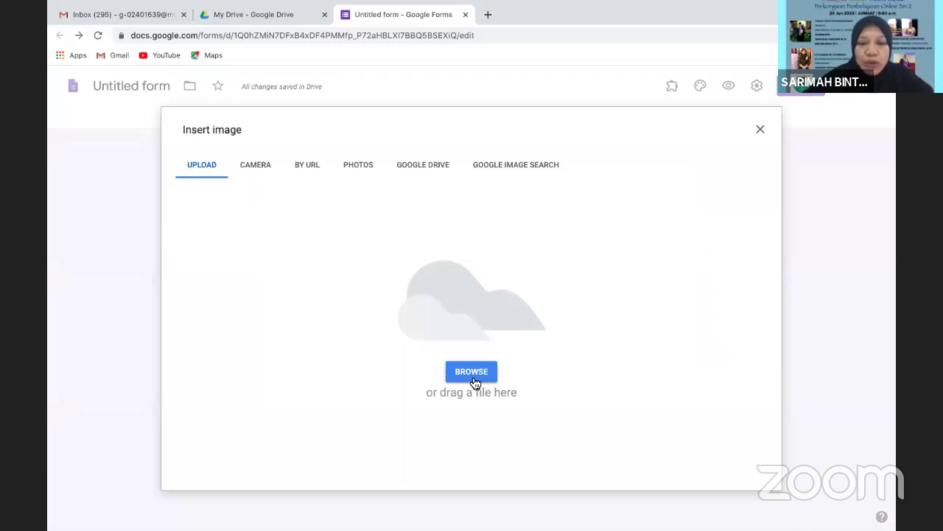
Upload the PENGANTARABANGSAAN image from iCloud Desktop > P&C into the first question
left_click(472, 368)
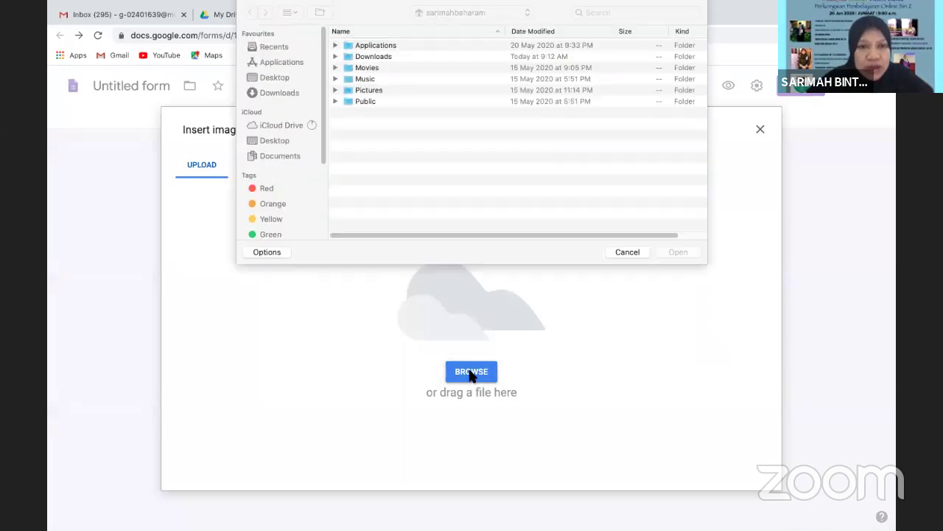
left_click(378, 90)
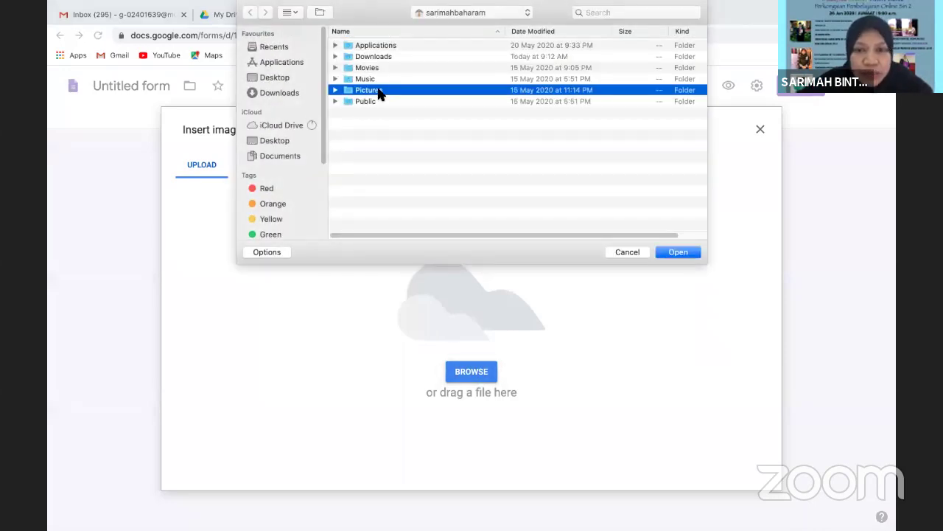
left_click(678, 252)
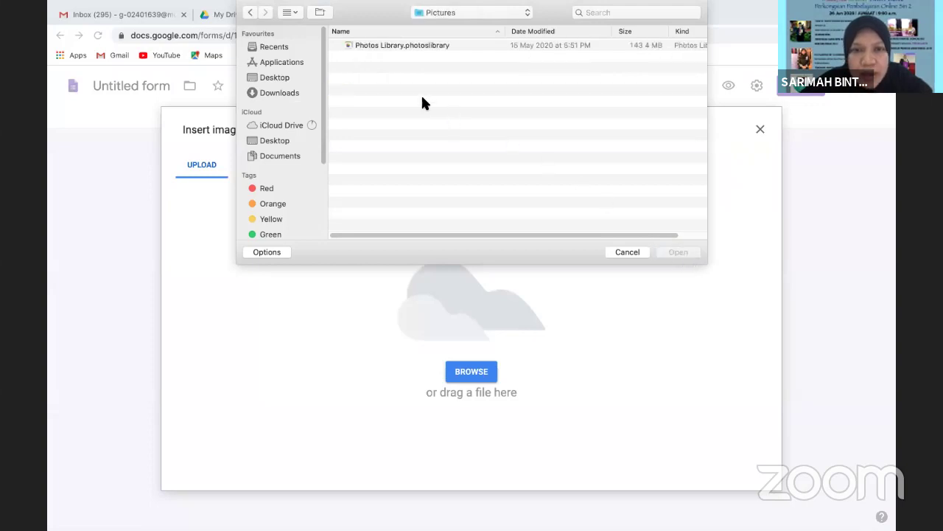
left_click(351, 50)
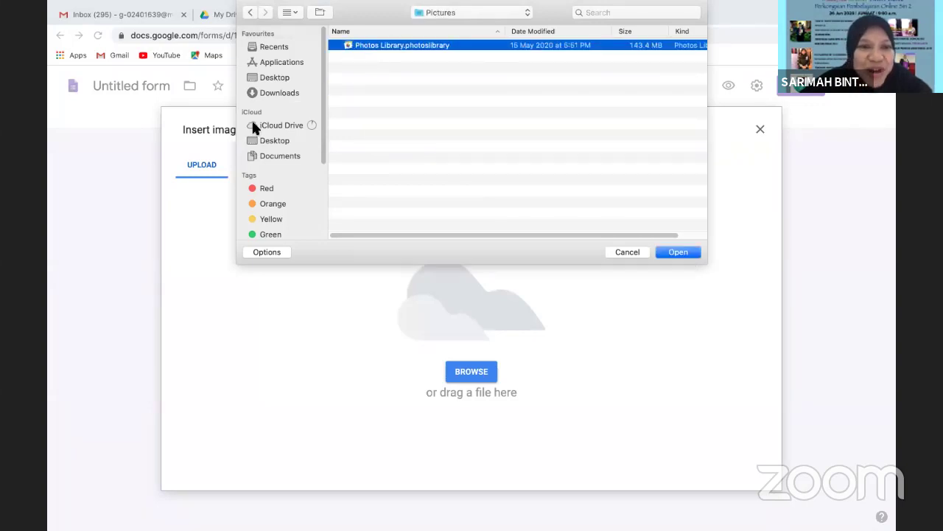
left_click(269, 93)
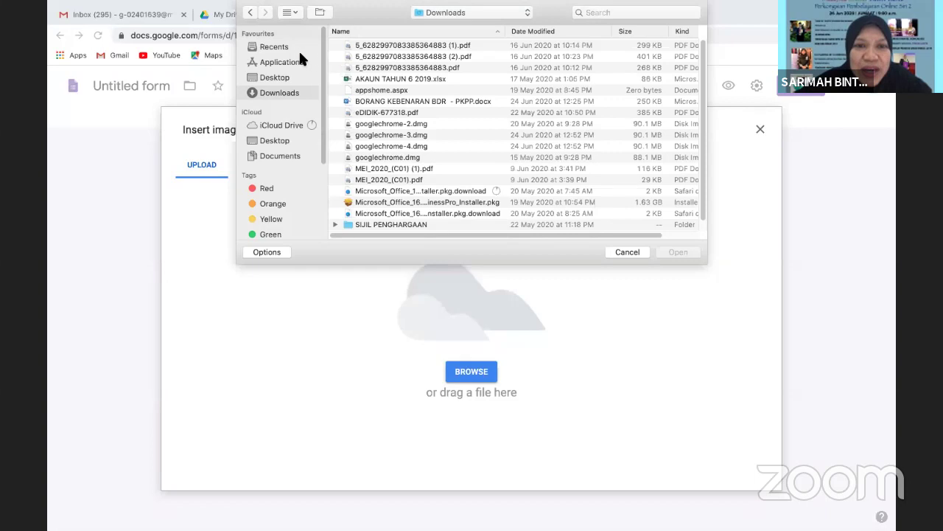
left_click(271, 143)
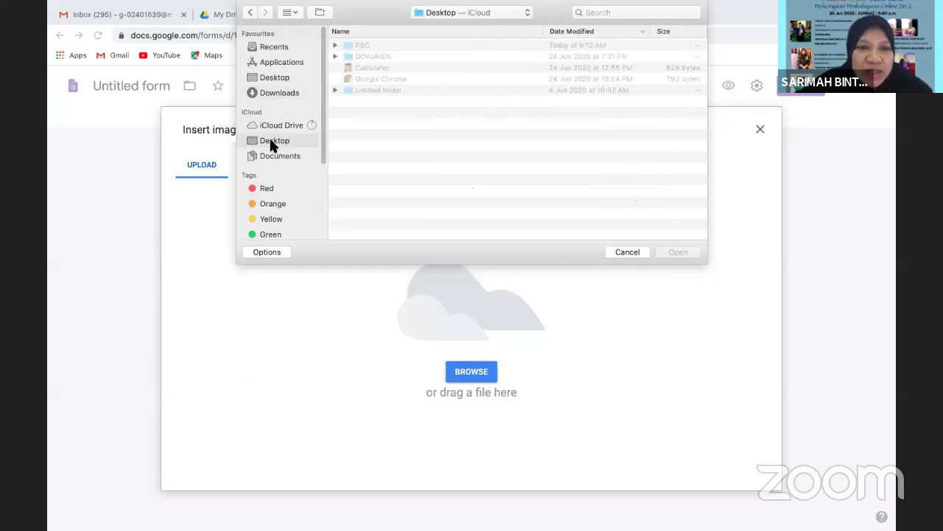
double_click(350, 46)
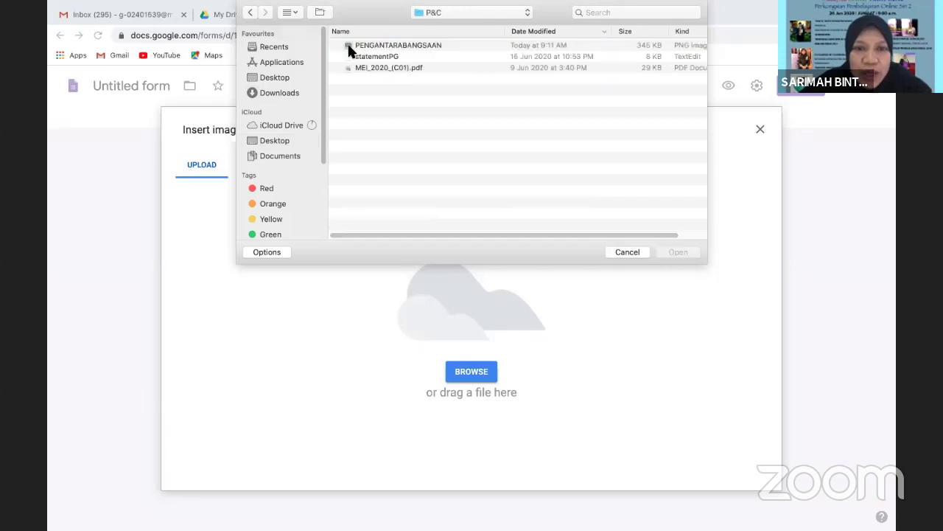
left_click(350, 49)
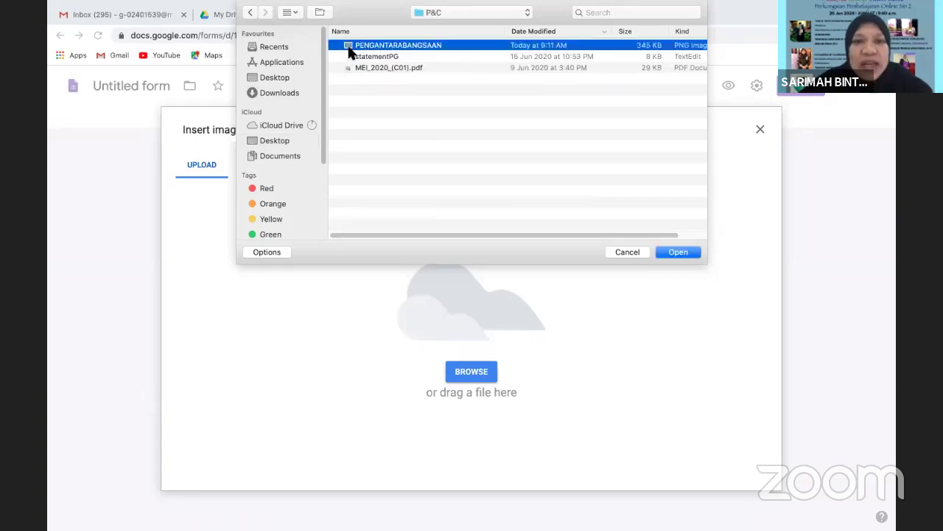
left_click(678, 252)
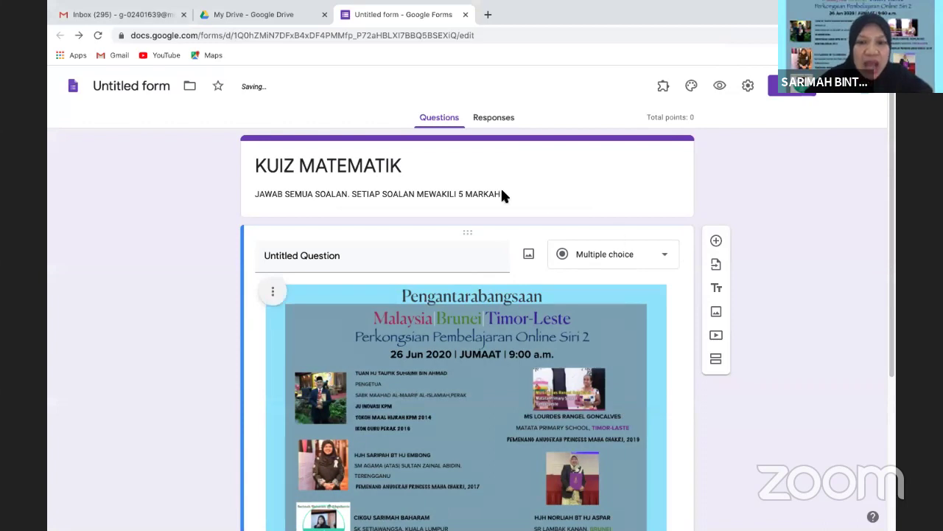
Enter 'Gambarajah menunjukkan sebuah poster' as the poster question's title, fixing typos along the way
left_click_drag(893, 194, 890, 327)
scroll(868, 261, "up", 2)
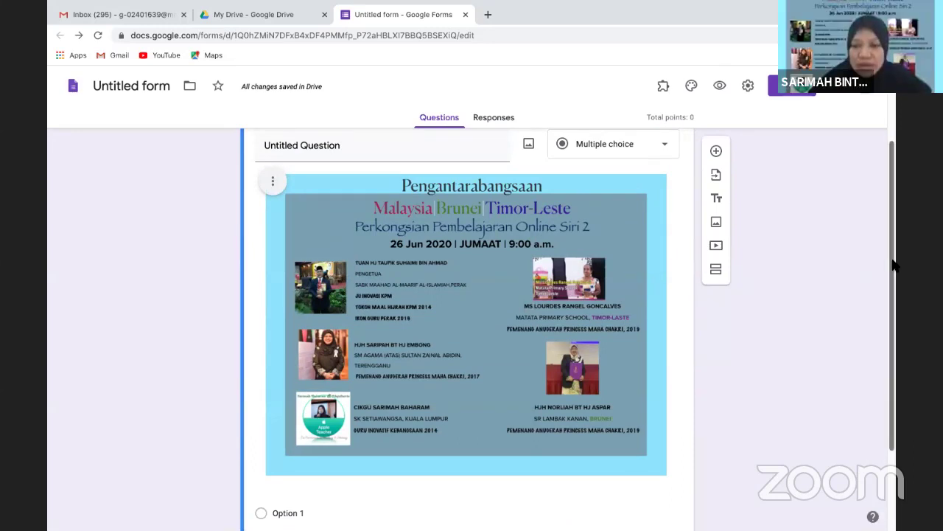
left_click_drag(893, 264, 891, 252)
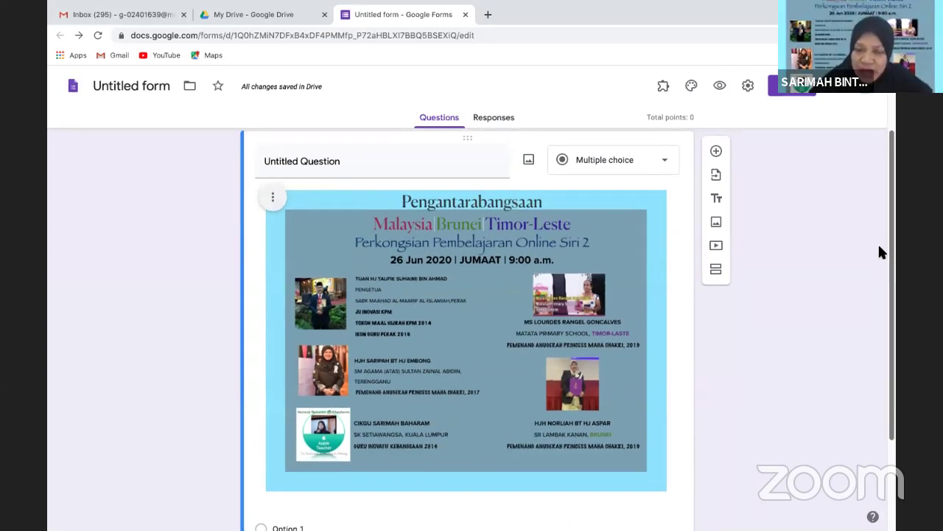
left_click(295, 167)
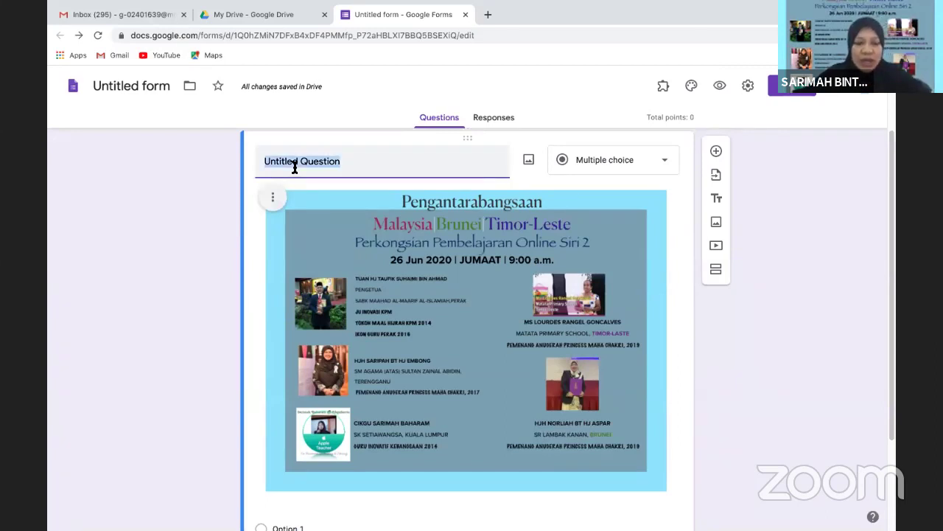
type("GAM")
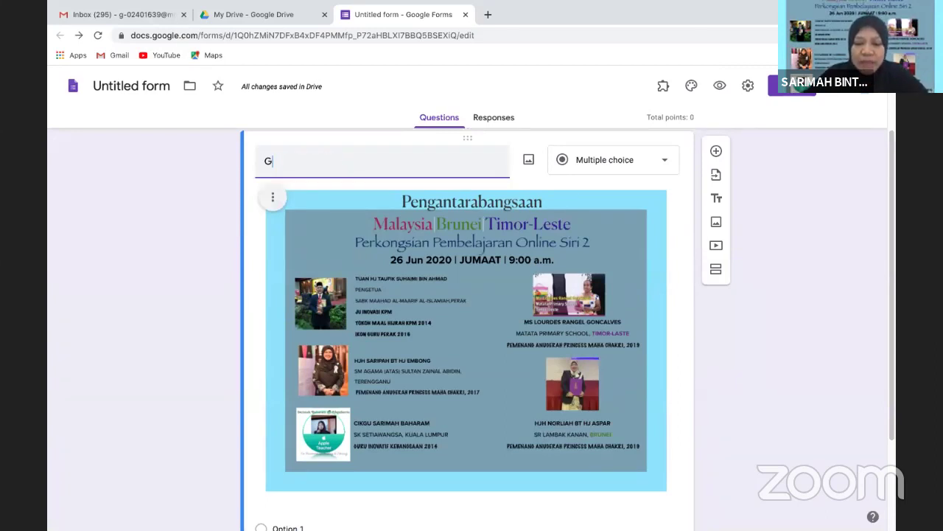
key("BackSpace")
key("BackSpace")
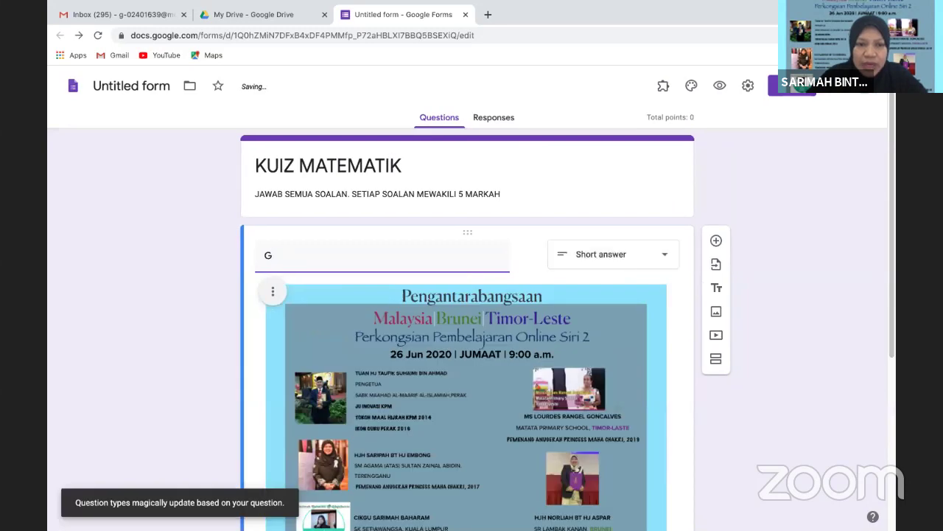
type("ambara")
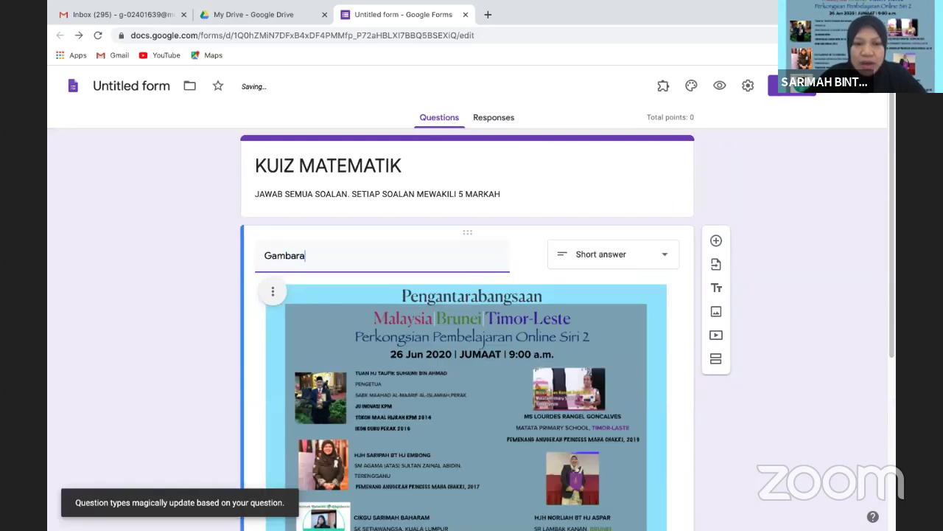
type("jah menunjukkan ")
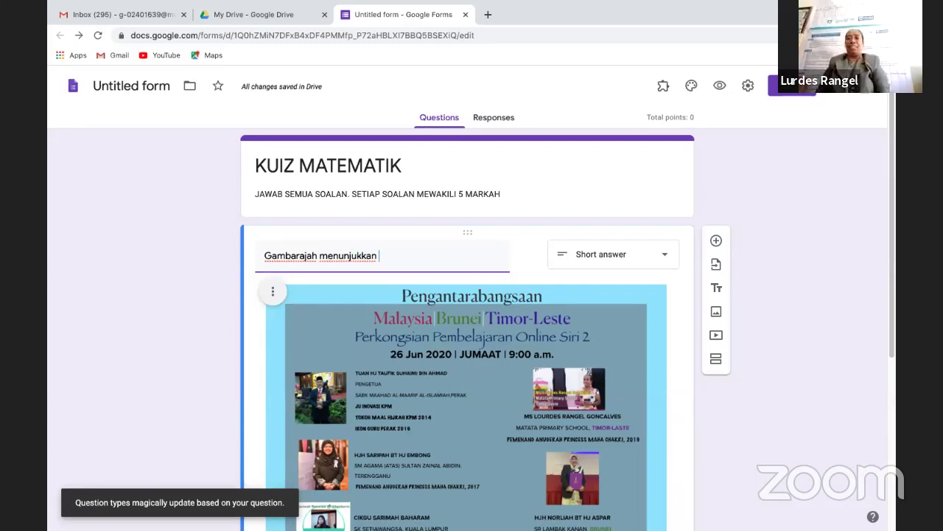
type("sebn")
key("BackSpace")
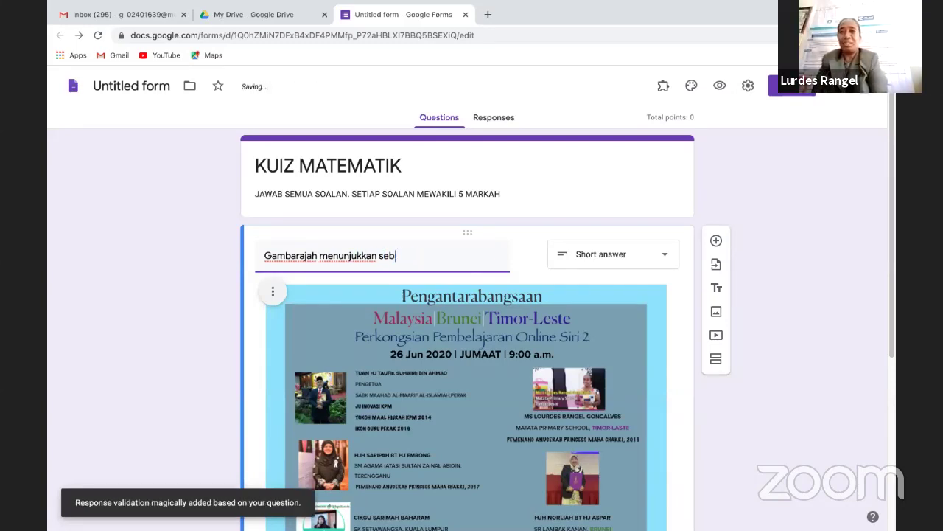
type("uah poster")
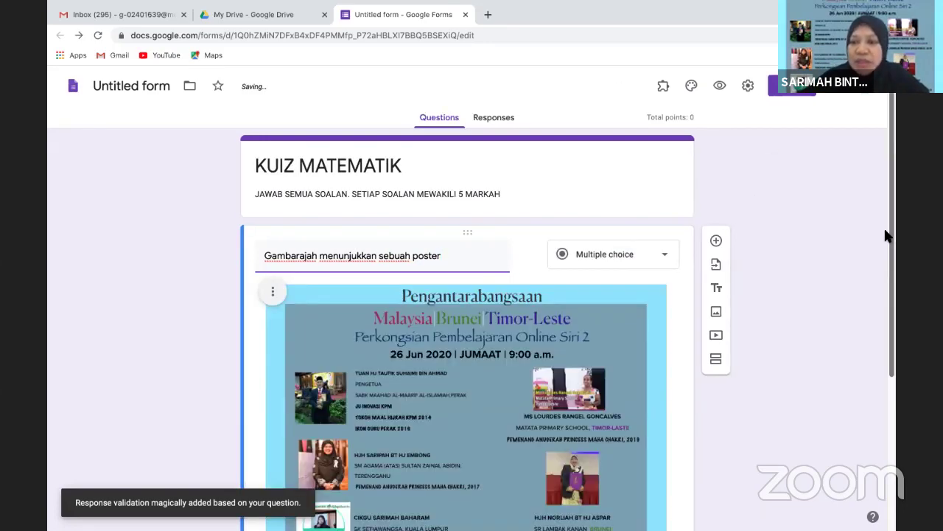
left_click_drag(895, 253, 893, 417)
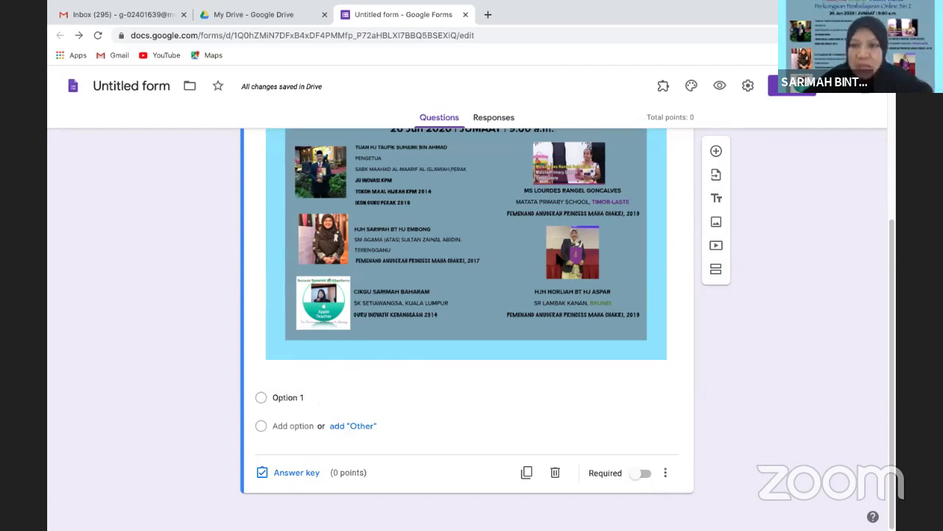
left_click_drag(890, 301, 877, 261)
scroll(877, 261, "up", 1)
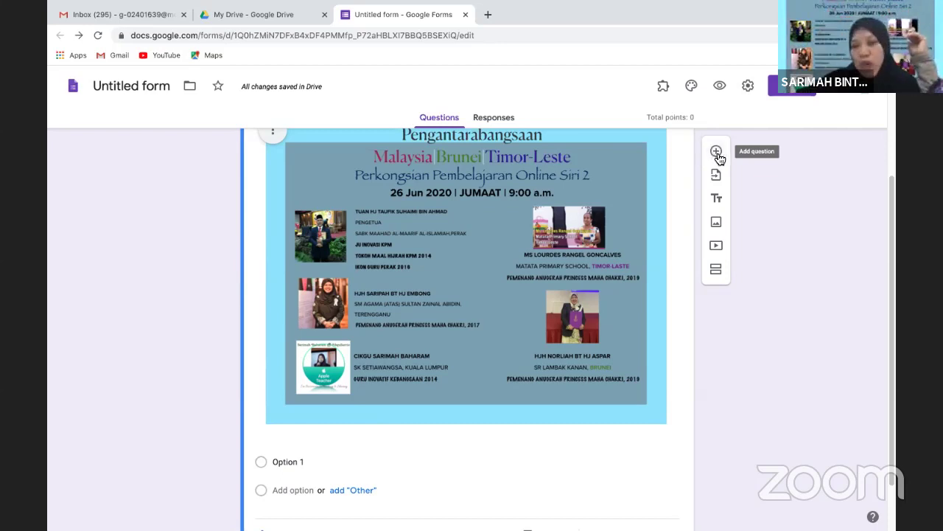
Insert a blank question below the poster question, then reselect the poster question
left_click(716, 152)
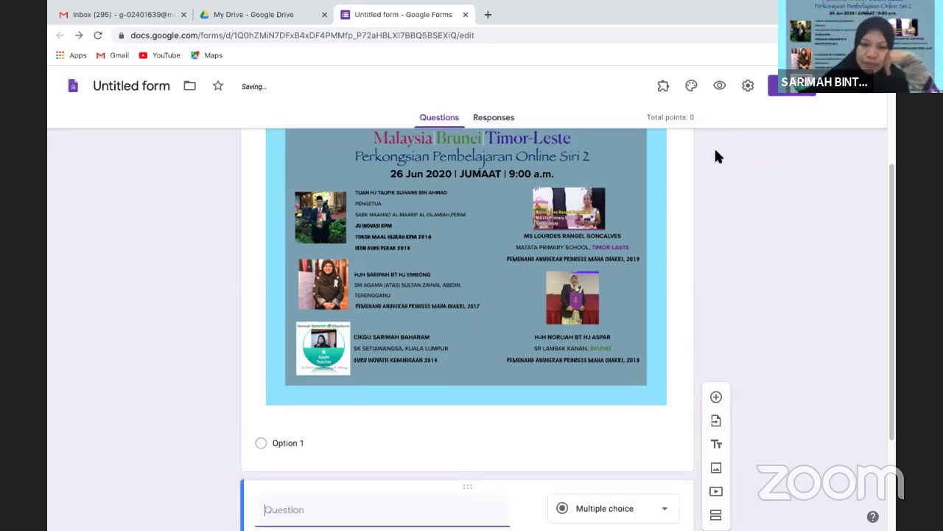
left_click_drag(892, 243, 896, 329)
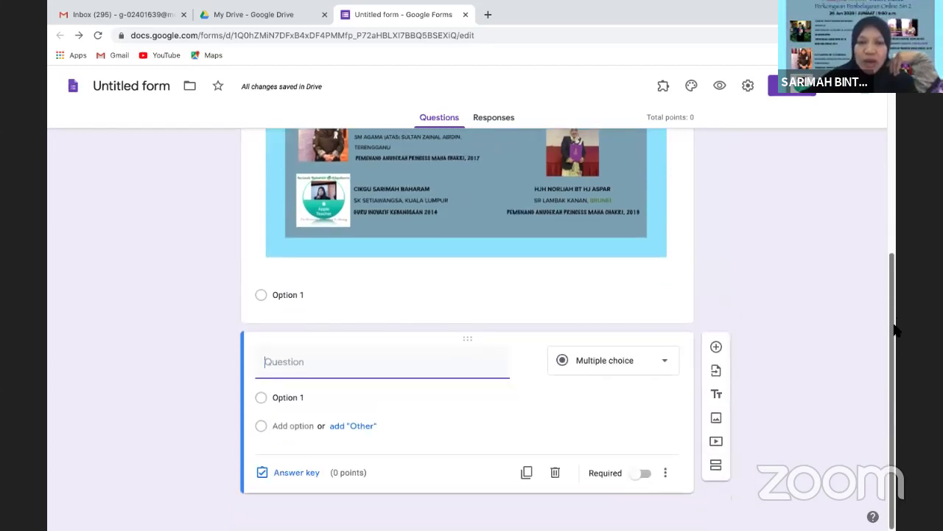
left_click(427, 304)
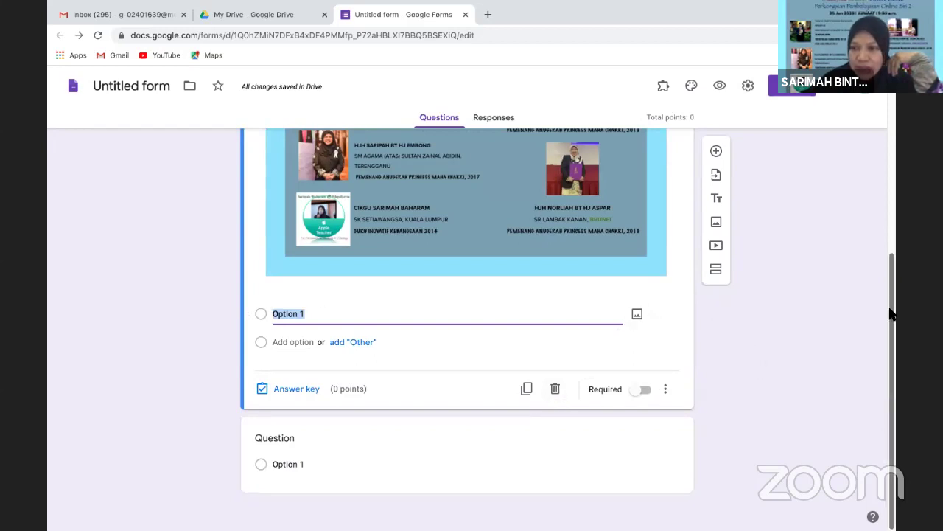
scroll(889, 312, "up", 2)
scroll(866, 188, "up", 3)
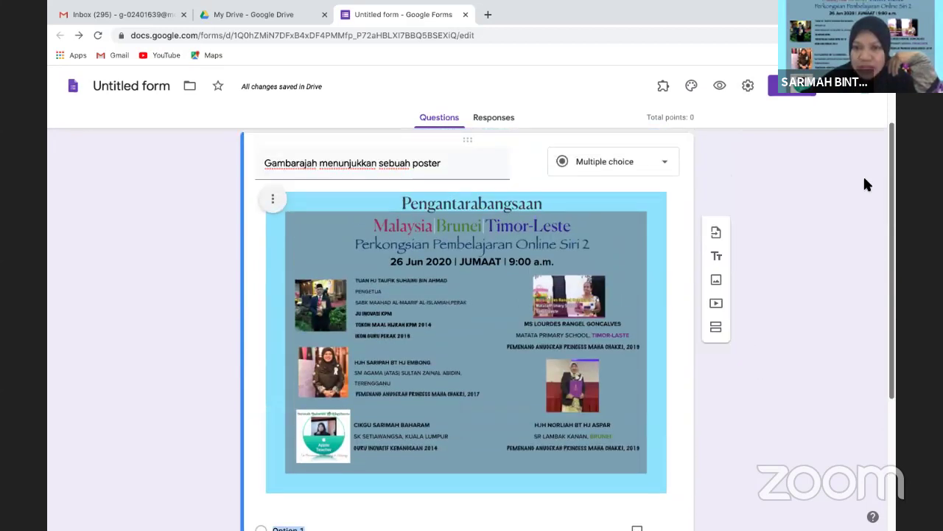
Change the poster question's type to Short answer
left_click(666, 161)
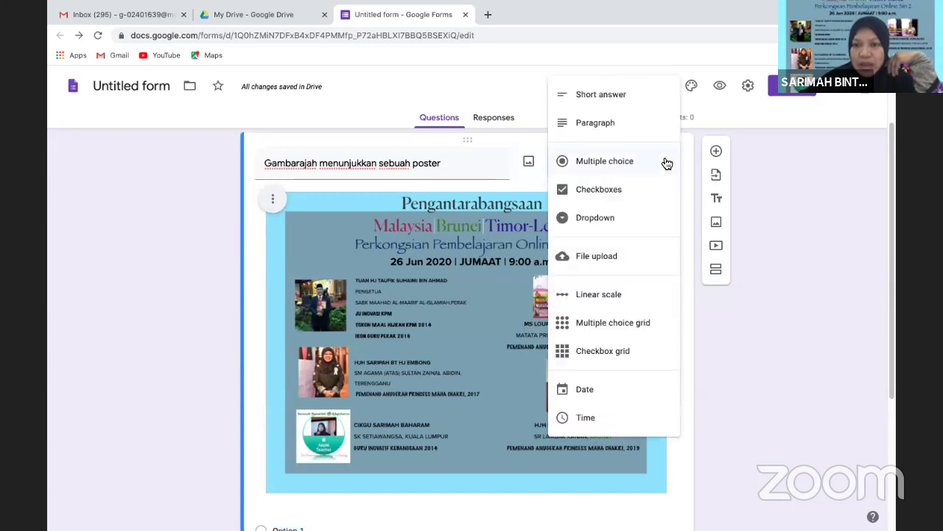
left_click(601, 95)
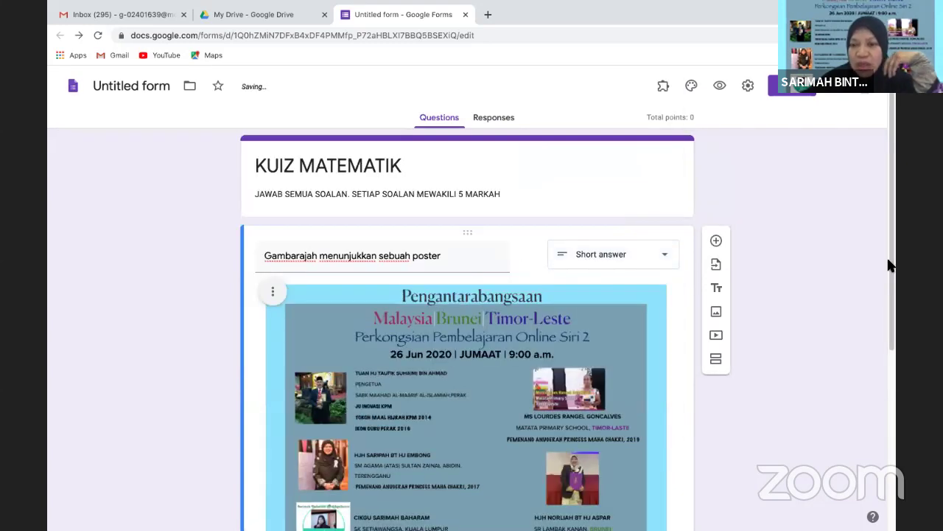
scroll(890, 265, "down", 4)
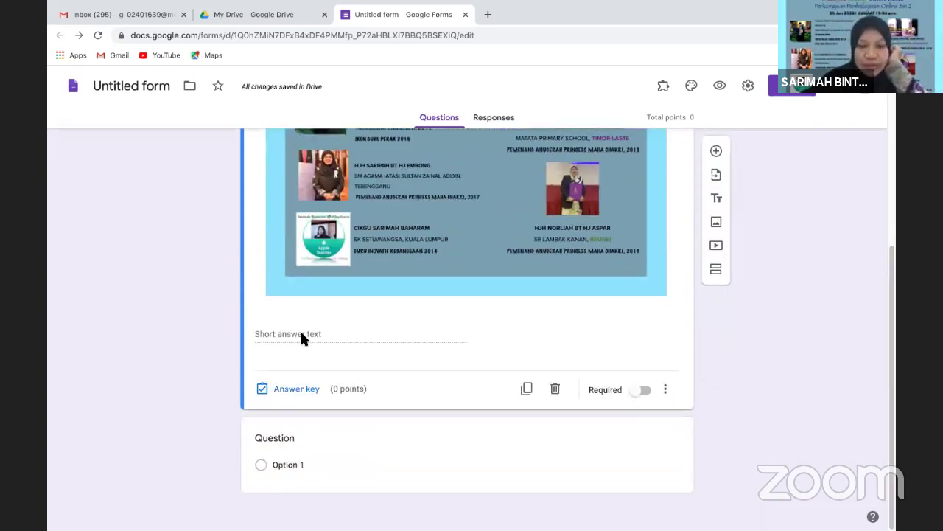
scroll(869, 212, "up", 1)
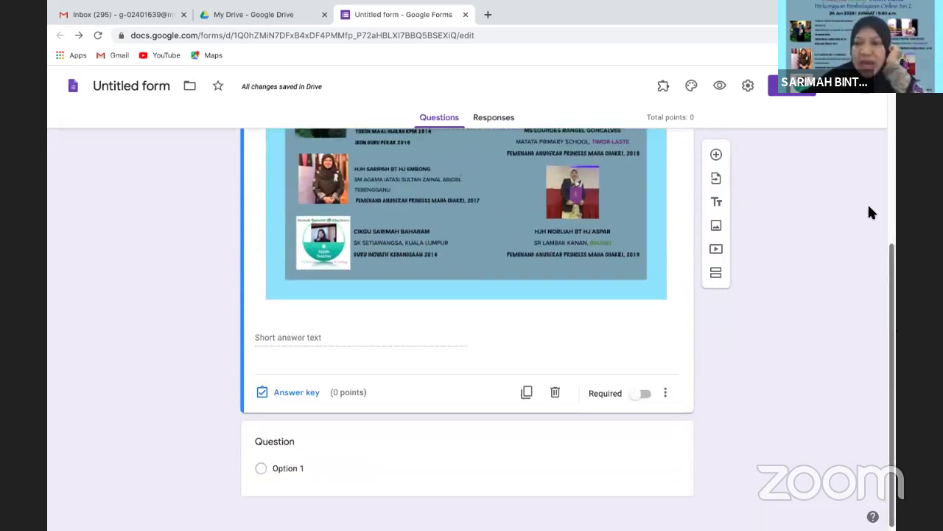
scroll(705, 158, "up", 4)
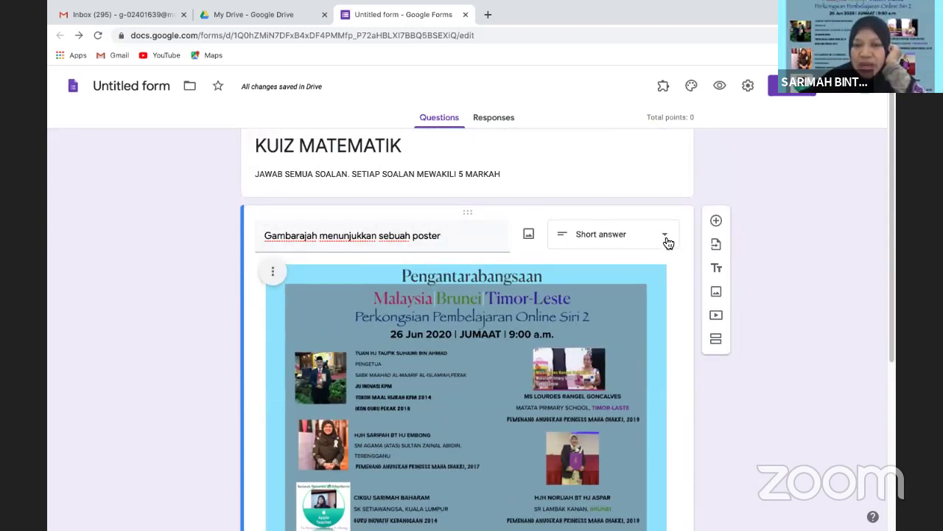
left_click(668, 242)
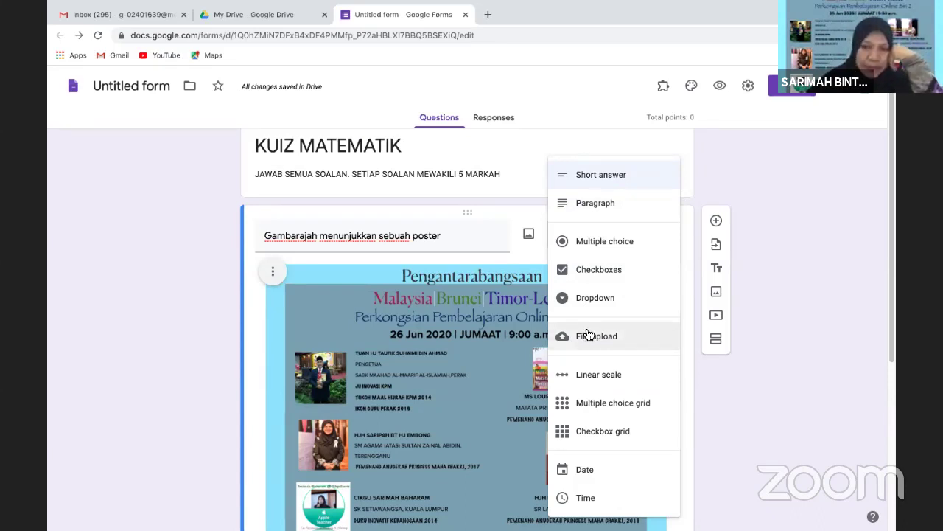
left_click(760, 181)
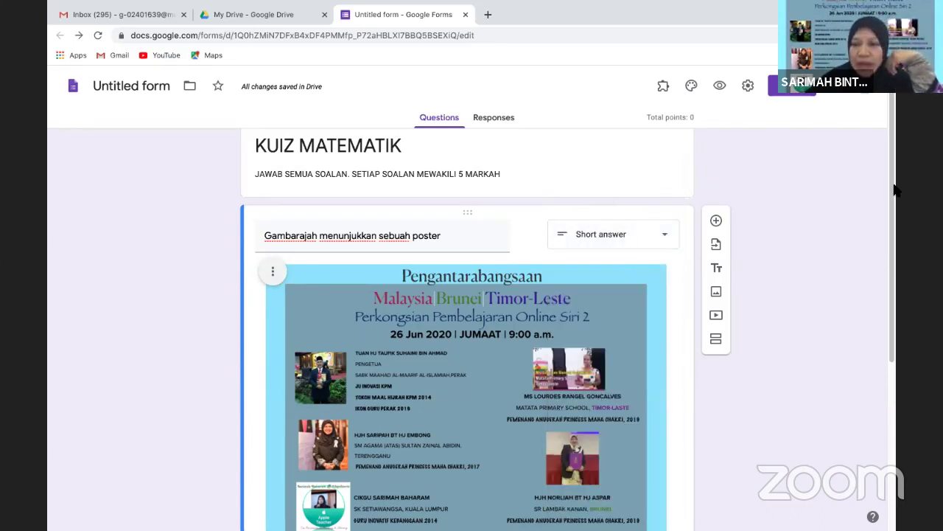
left_click_drag(894, 190, 895, 379)
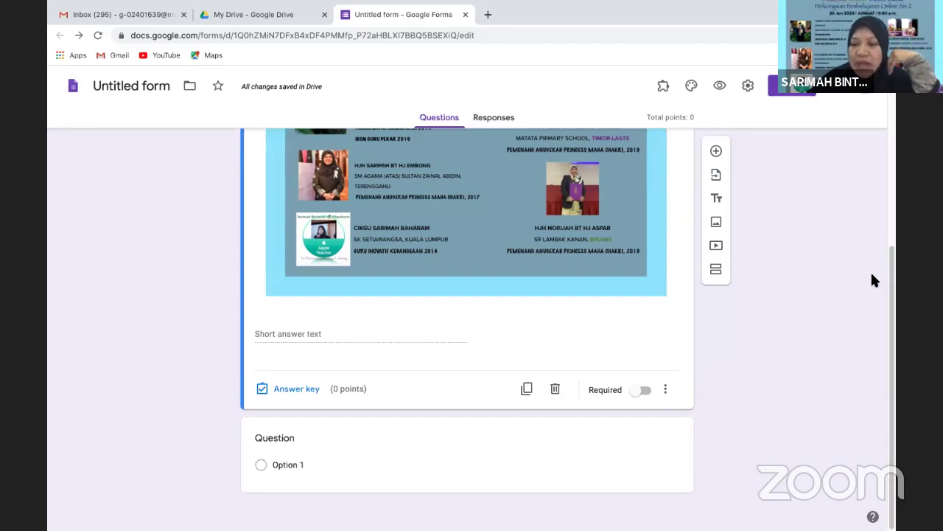
scroll(774, 279, "up", 3)
scroll(774, 280, "down", 3)
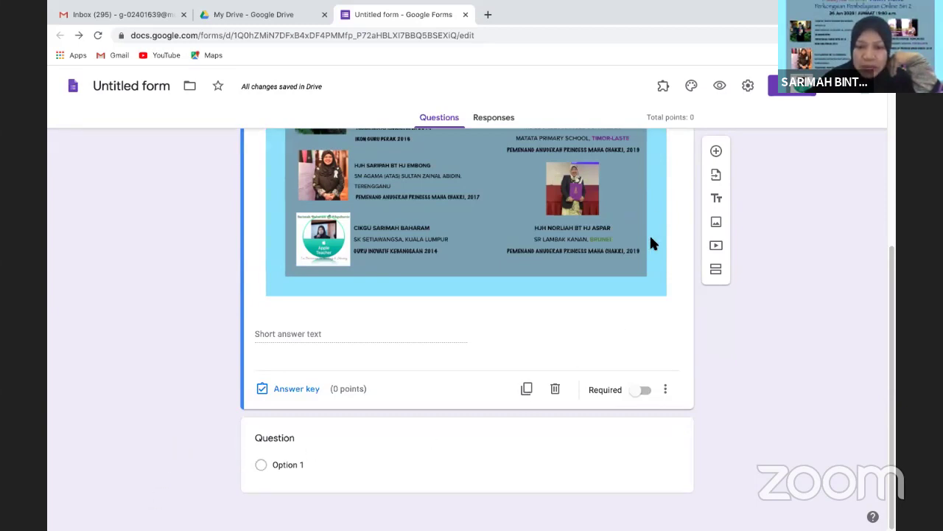
Type 'Berapa orang peserta yang terlibat' as the second question's title
left_click(311, 425)
left_click(290, 387)
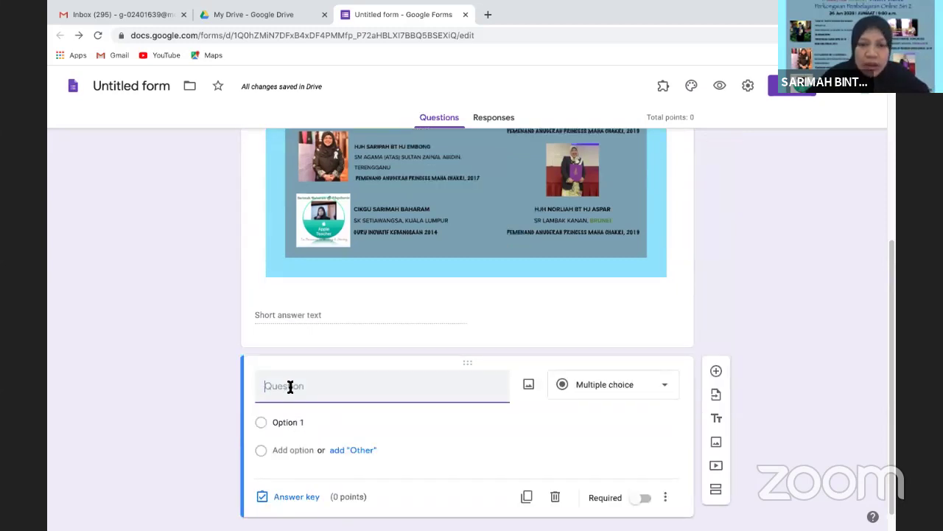
type("BERA")
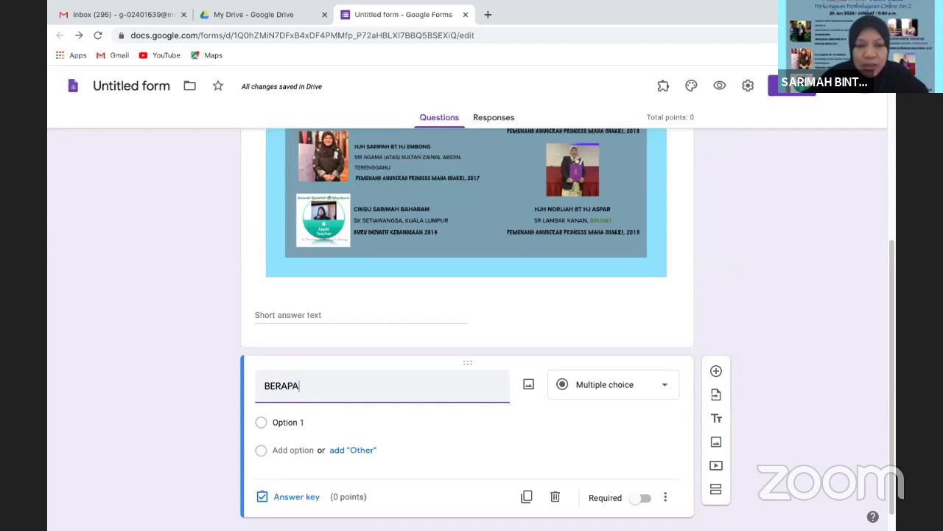
type("PA")
key("BackSpace")
key("BackSpace")
key("BackSpace")
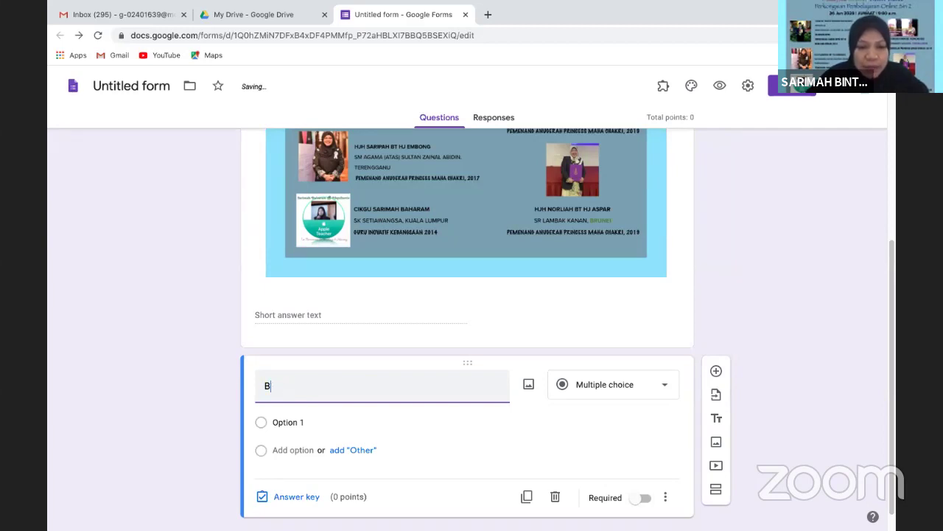
key("BackSpace")
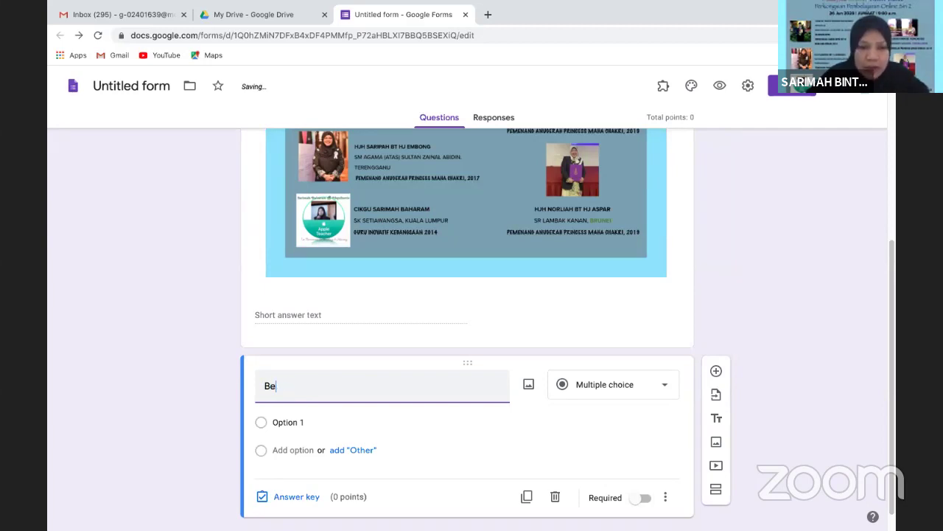
type("rapa orang ")
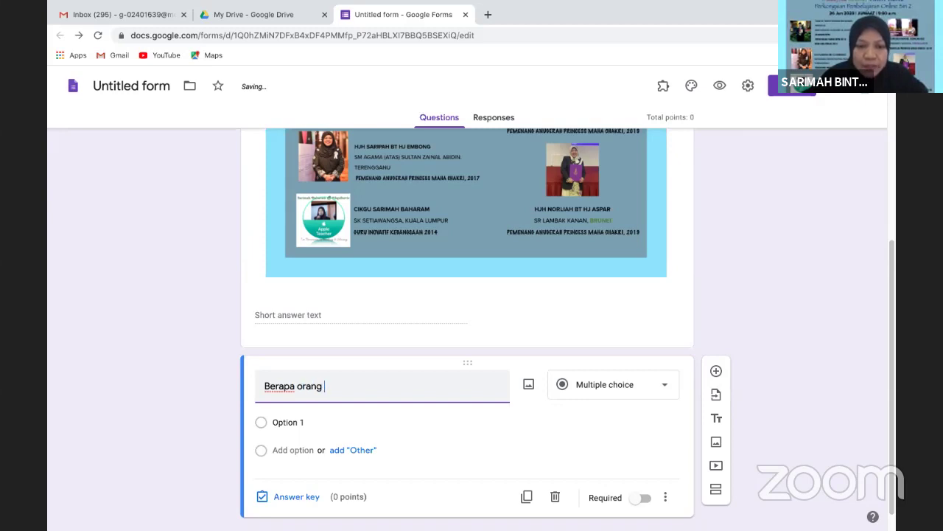
type("peserta ")
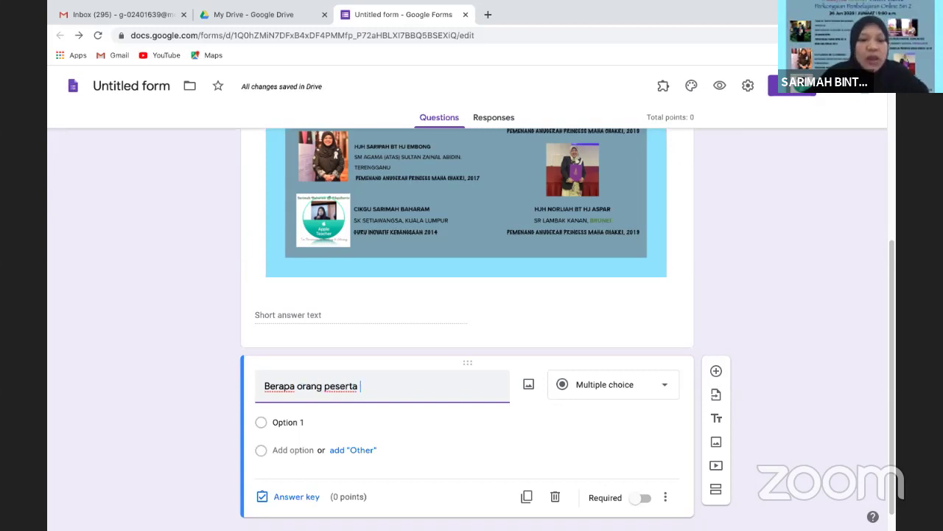
type("ya")
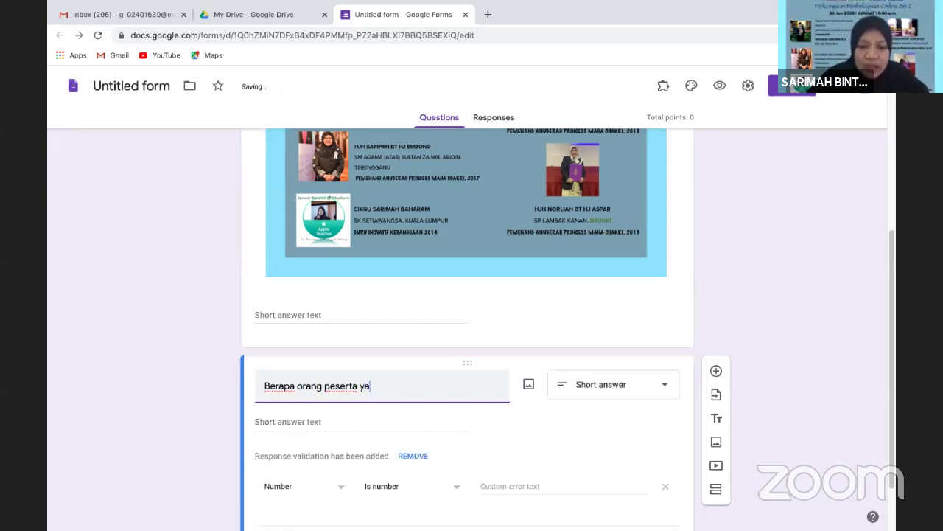
type("ng terlibat")
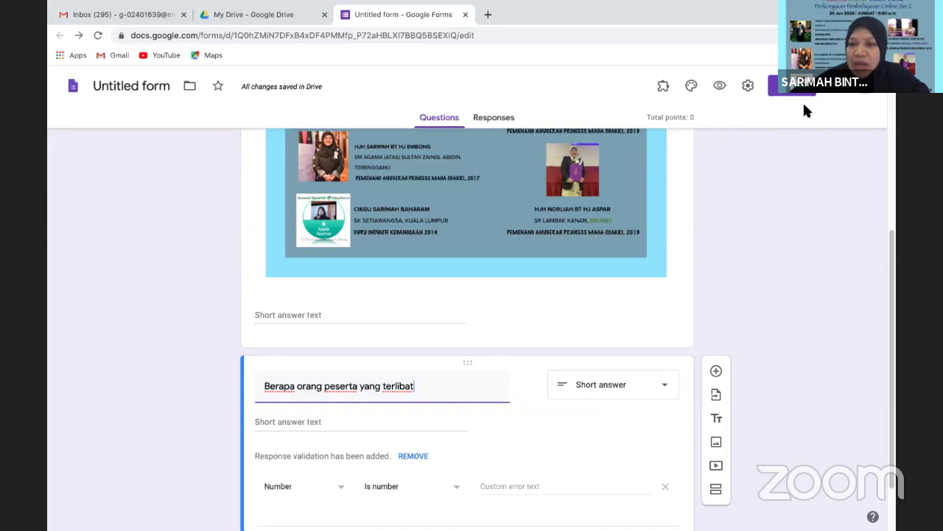
Make the second question multiple choice with answer options 6, 5 and 4
left_click(665, 388)
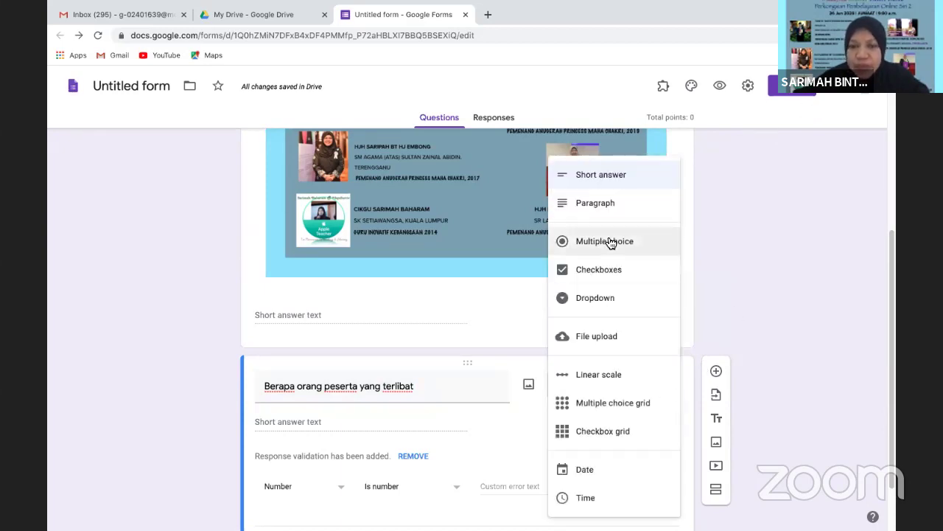
left_click(611, 243)
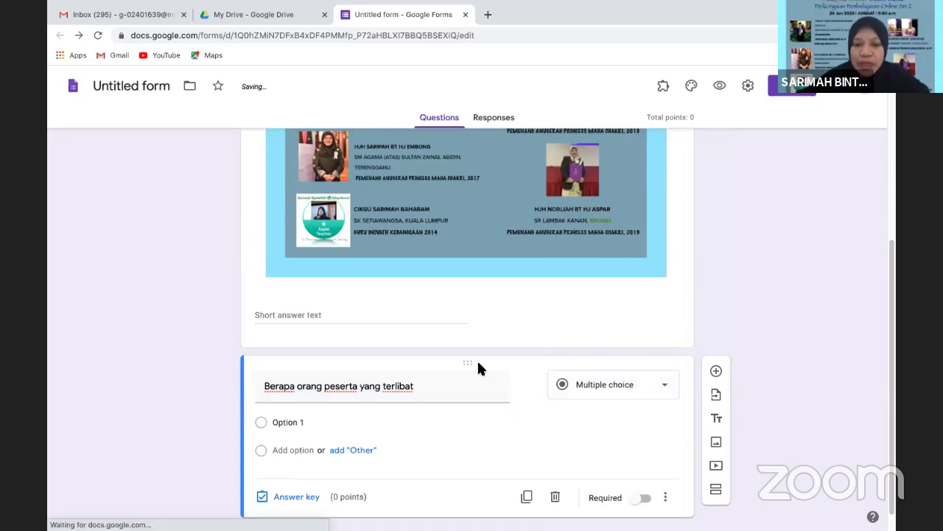
left_click(288, 422)
type("6")
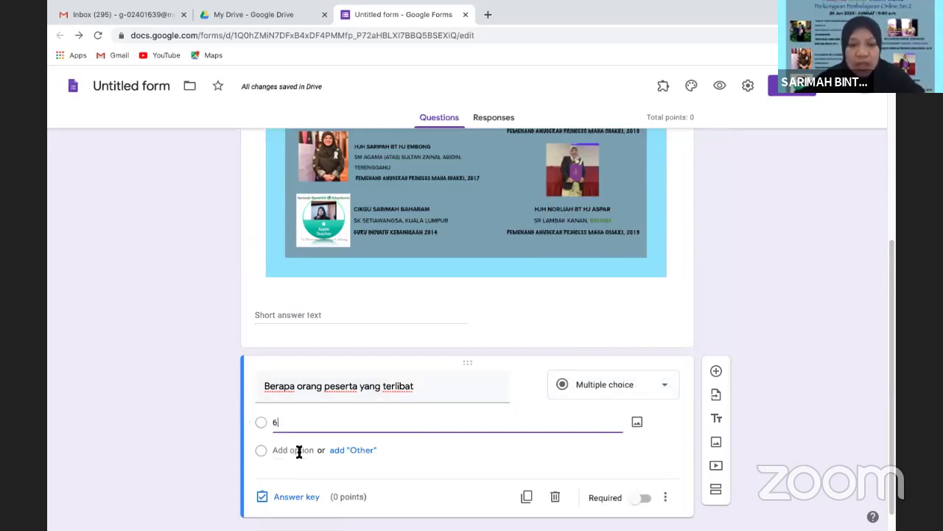
left_click(298, 451)
type("5")
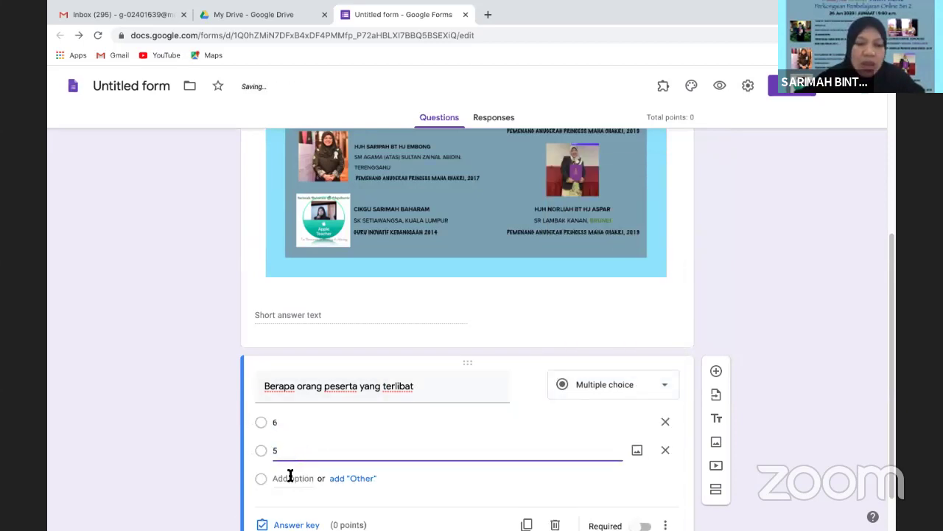
left_click(290, 478)
type("4")
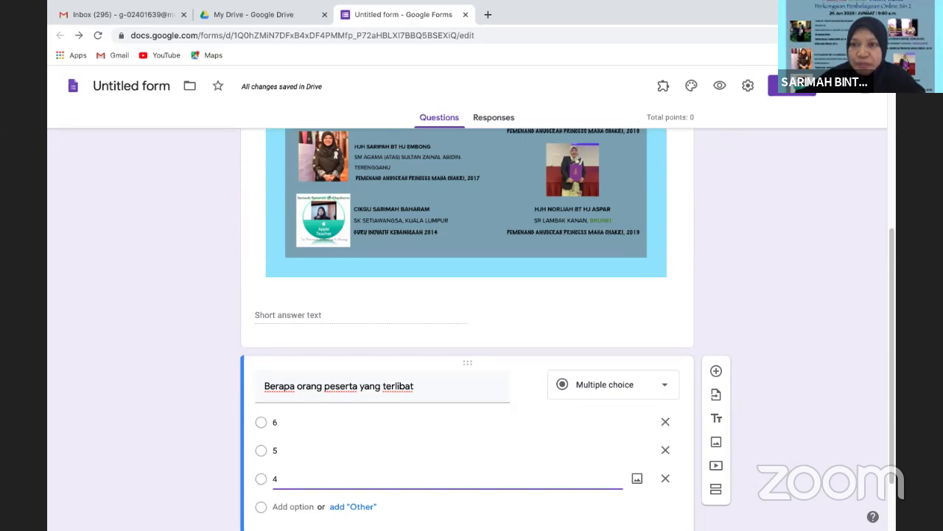
scroll(702, 230, "down", 1)
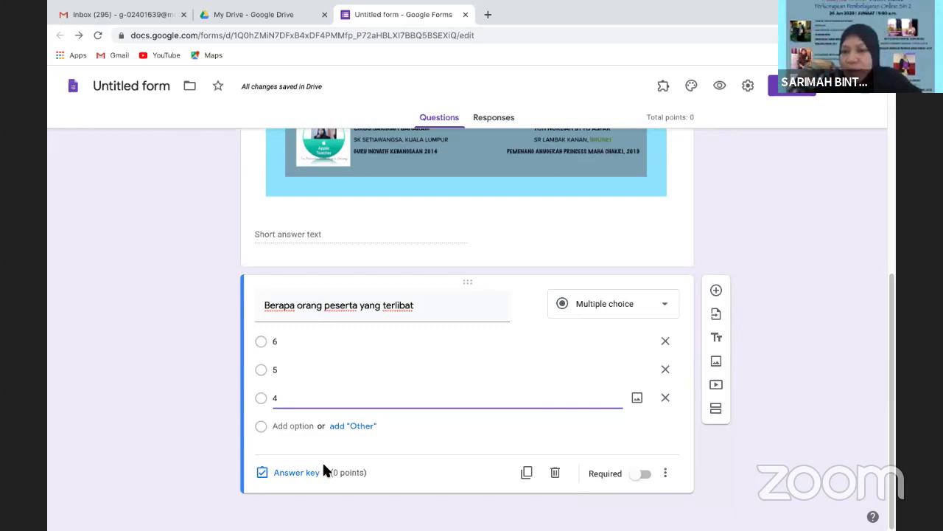
left_click(282, 473)
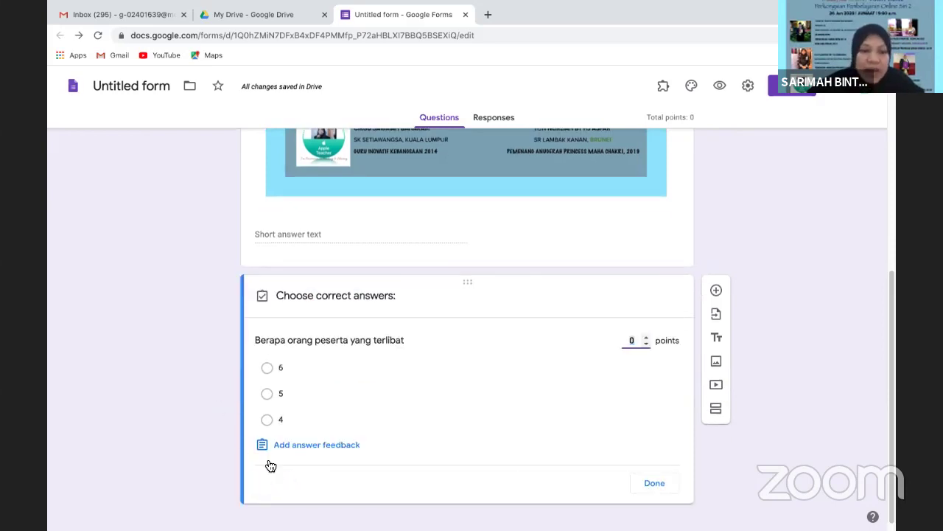
left_click(271, 398)
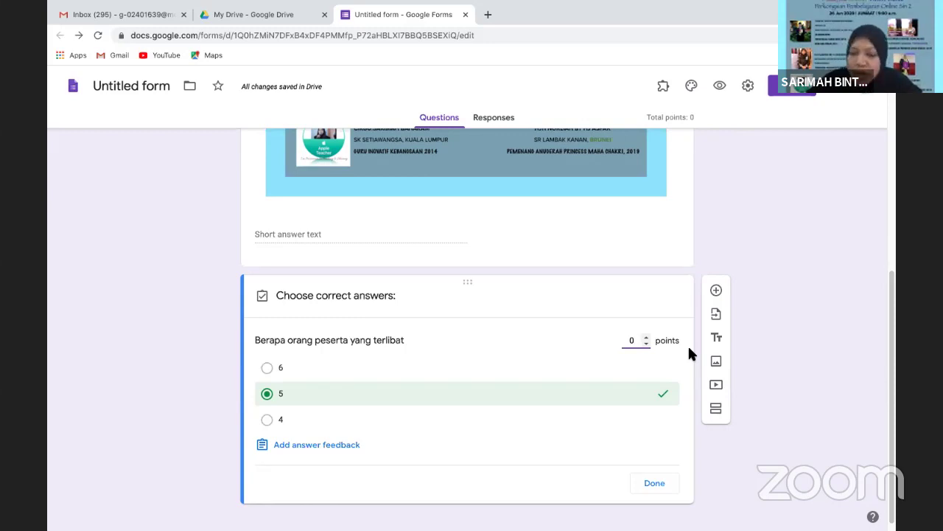
key("BackSpace")
type("5")
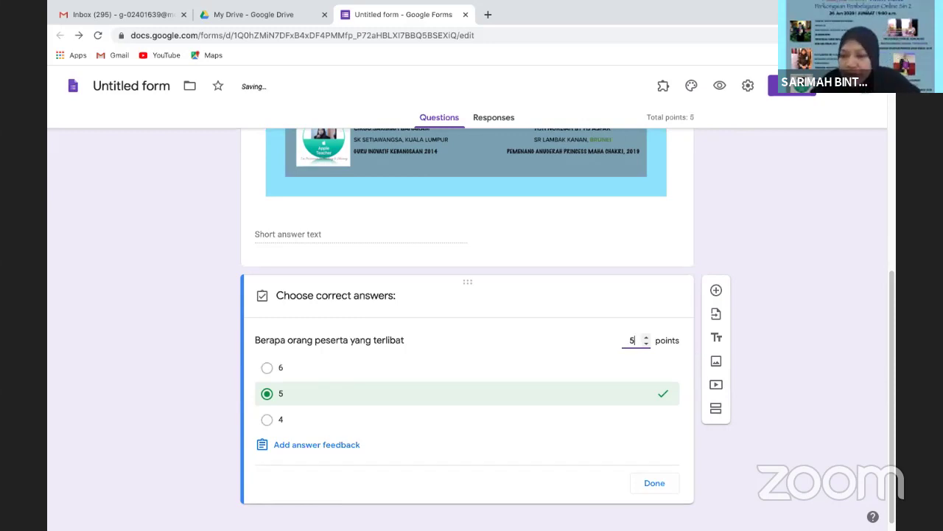
key("BackSpace")
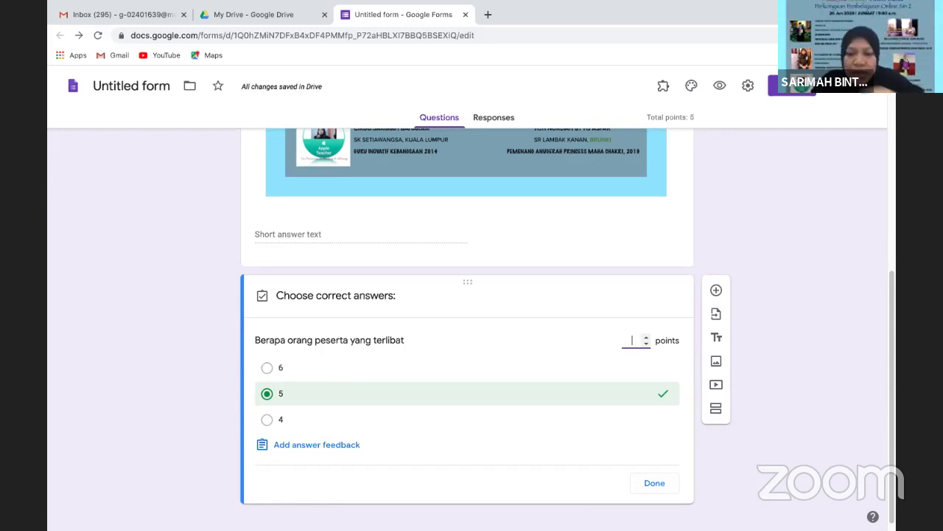
type("10")
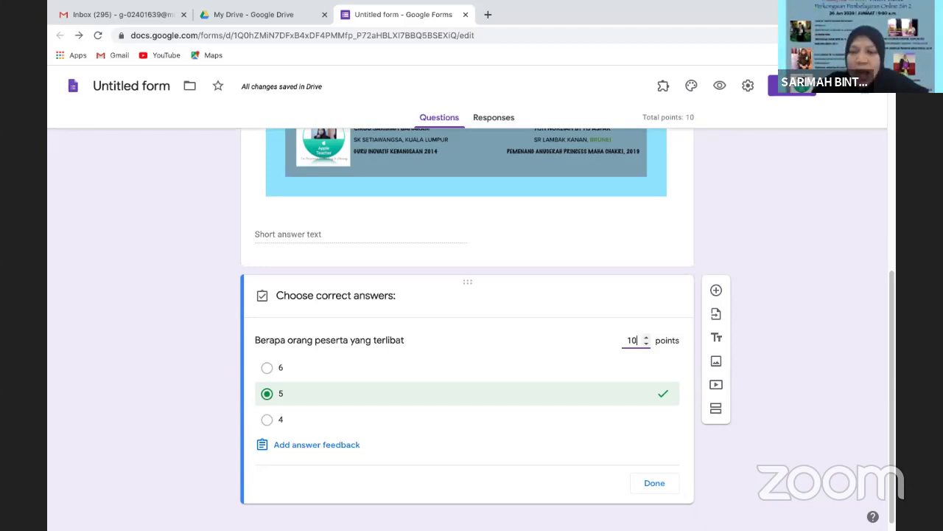
key("BackSpace")
key("BackSpace")
type("5")
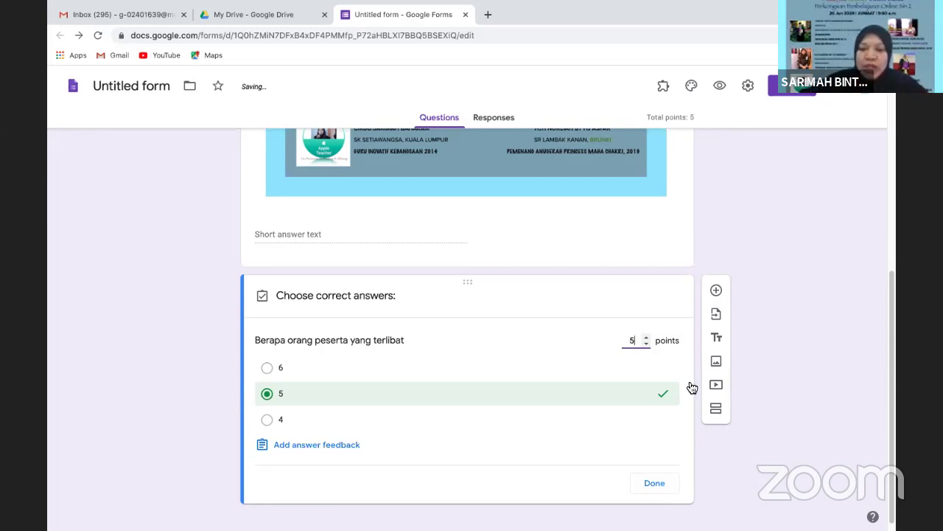
left_click(657, 485)
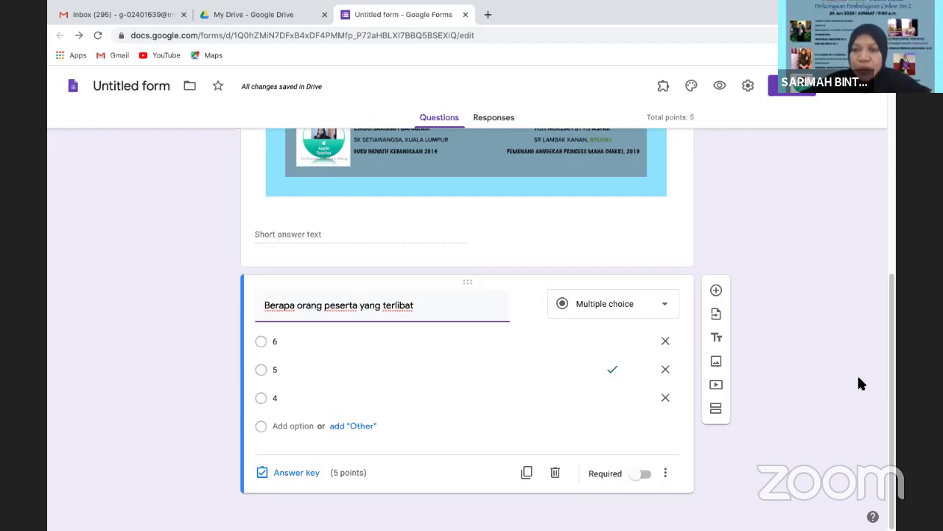
left_click_drag(890, 263, 887, 82)
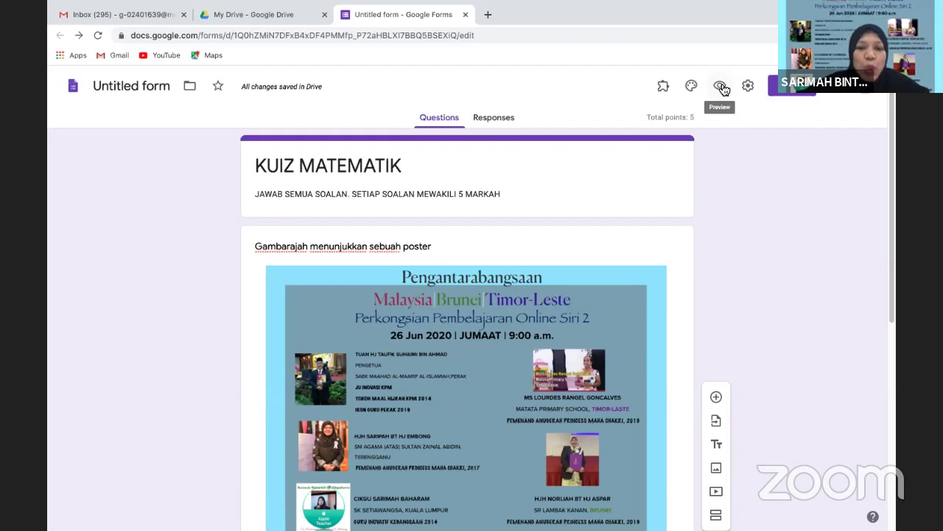
Preview the quiz, answer the participant-count question with 6, and submit the response
left_click(721, 86)
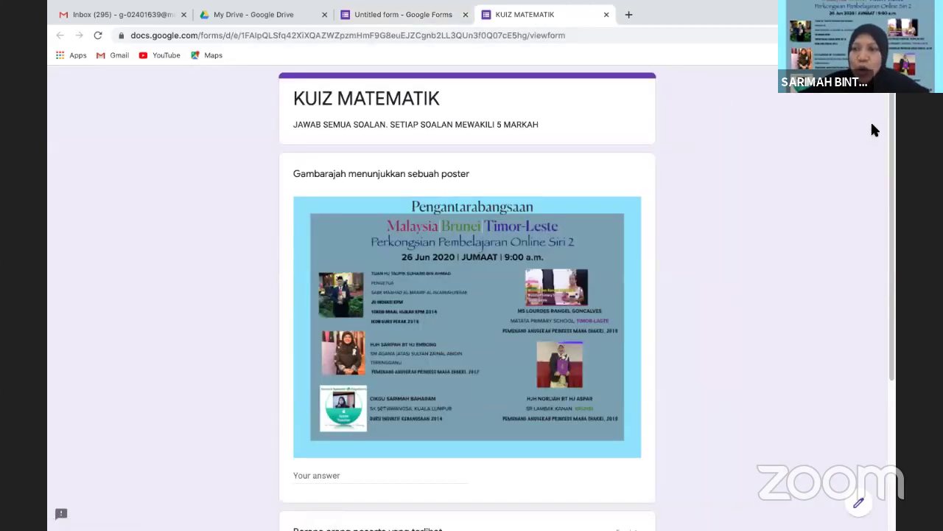
left_click_drag(892, 123, 877, 171)
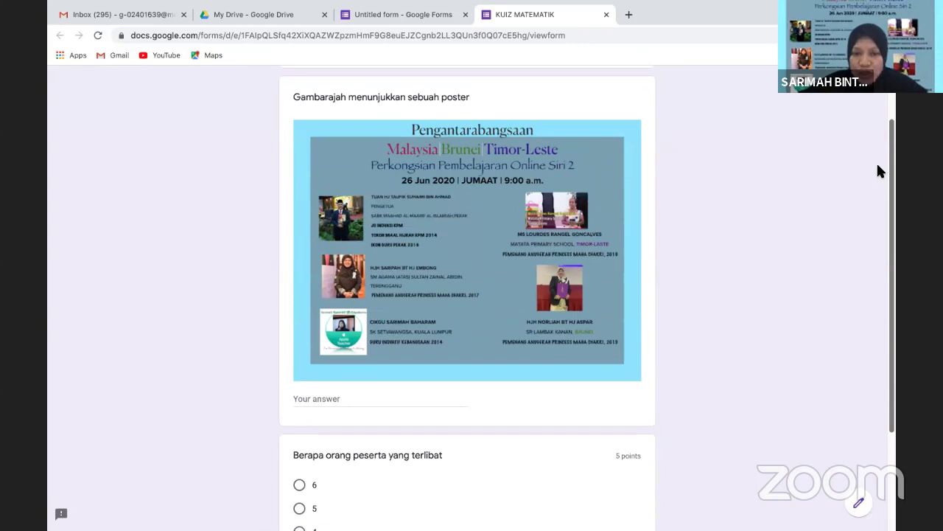
scroll(877, 172, "down", 2)
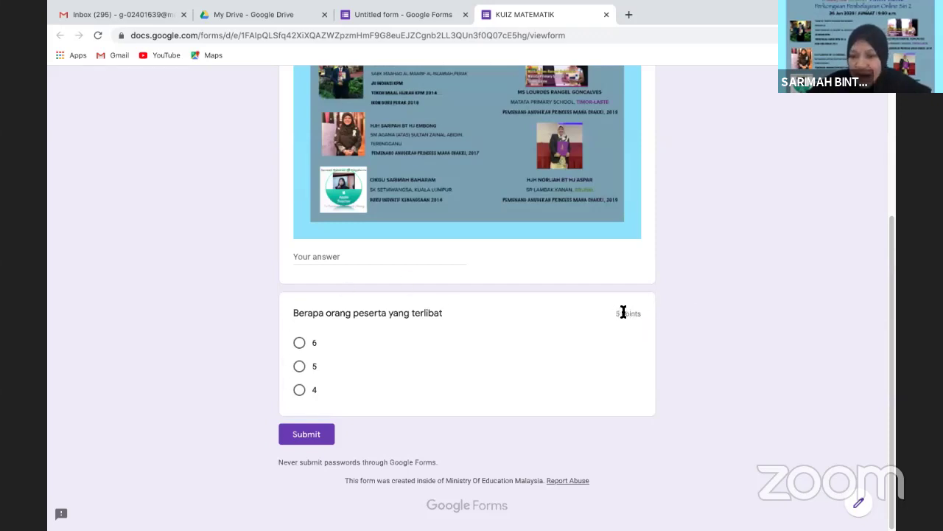
left_click(299, 367)
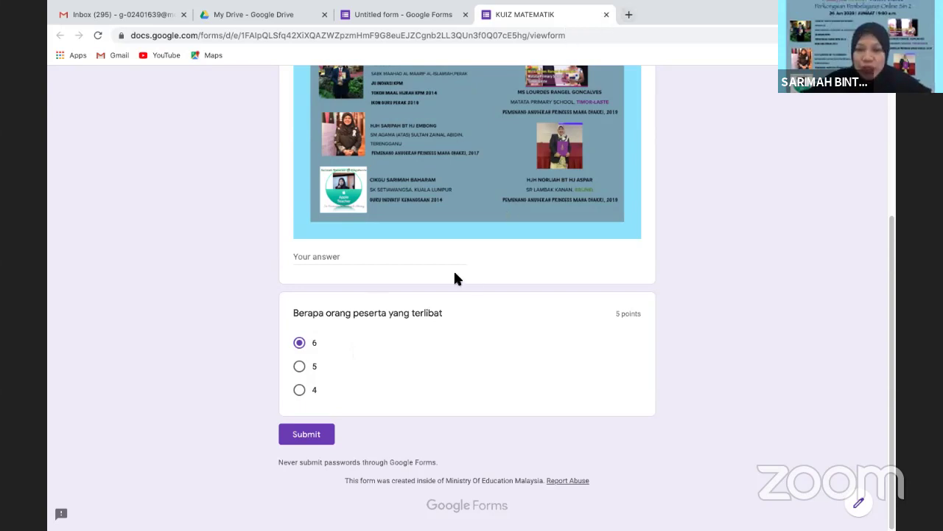
left_click(303, 435)
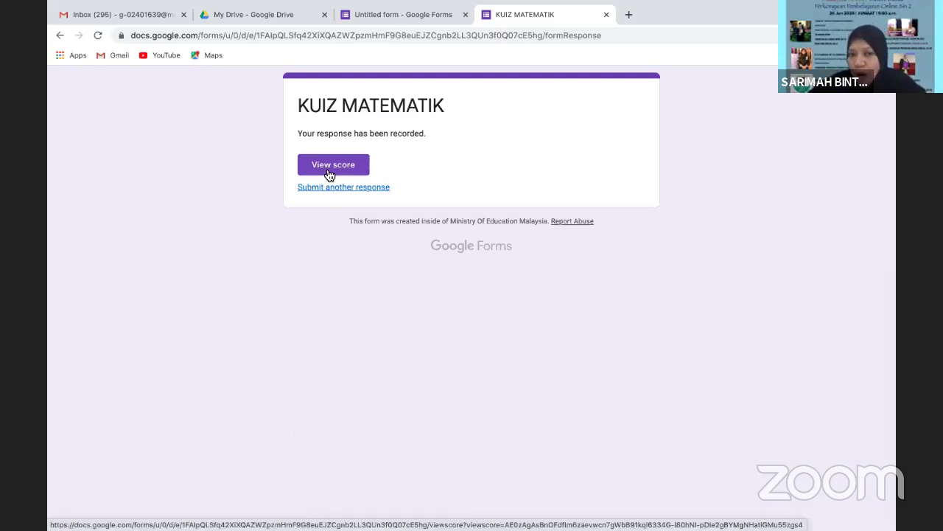
Check the 0/5 score, return to the editor, and open the participant-count question's answer key
left_click(330, 174)
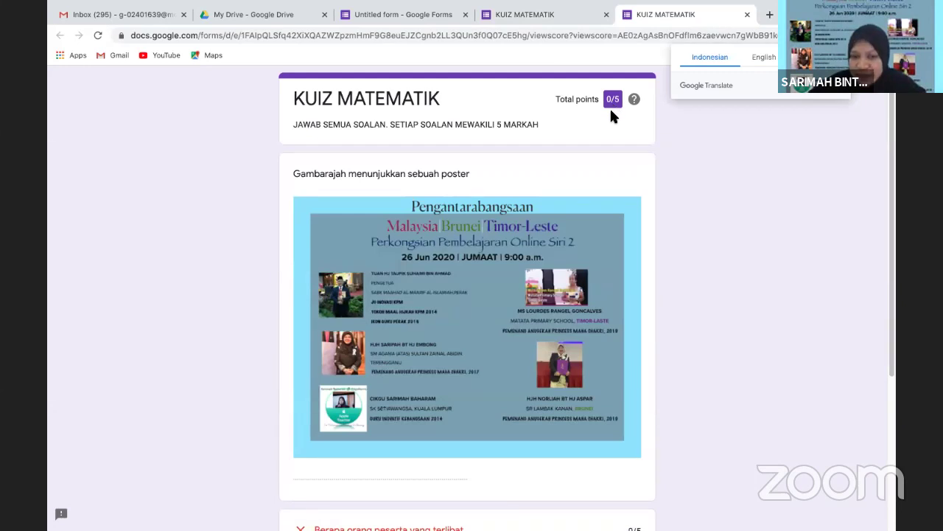
left_click(748, 15)
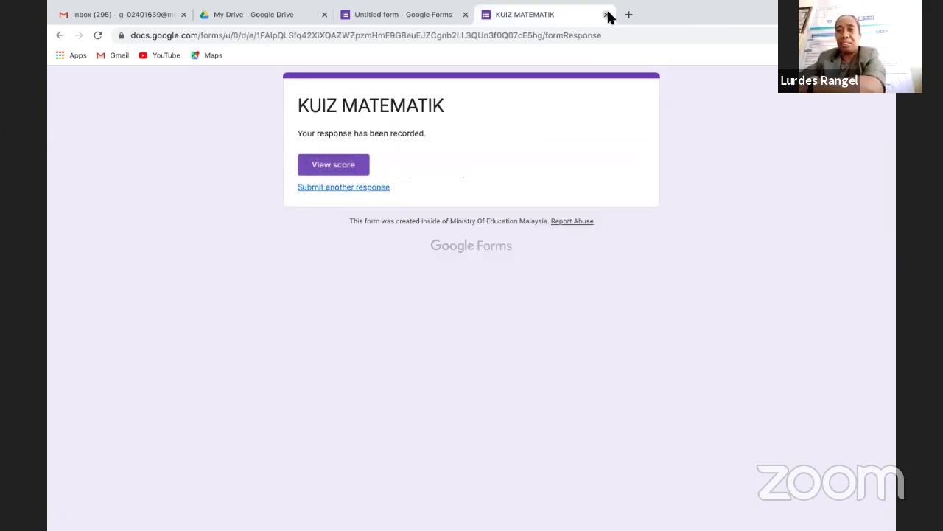
left_click(606, 15)
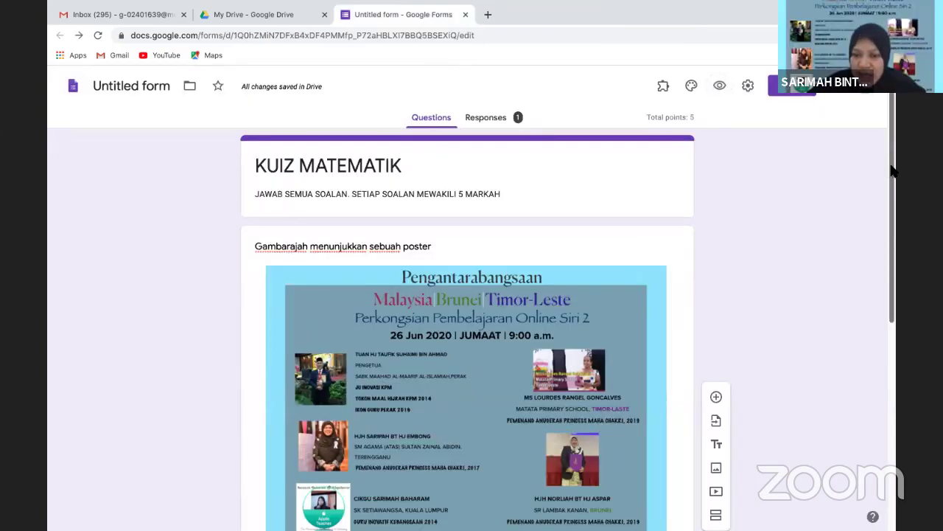
left_click_drag(891, 169, 892, 346)
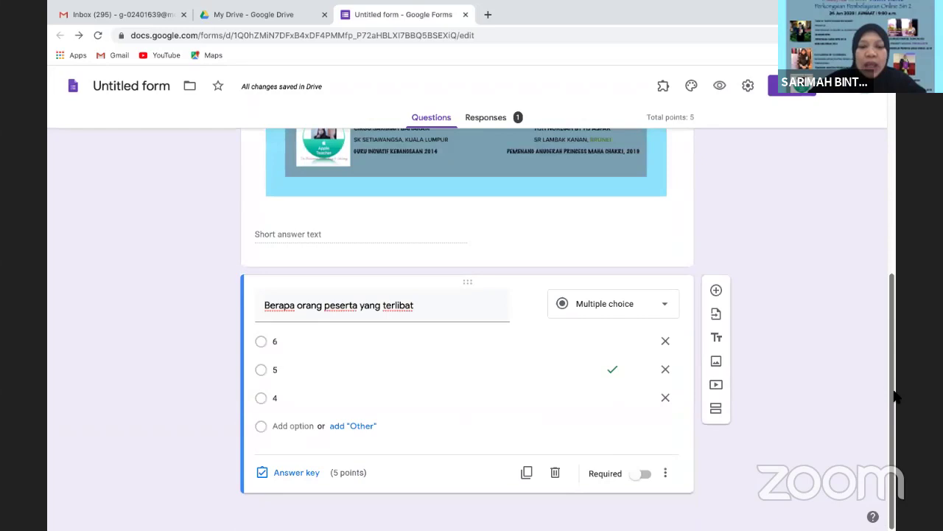
left_click(301, 472)
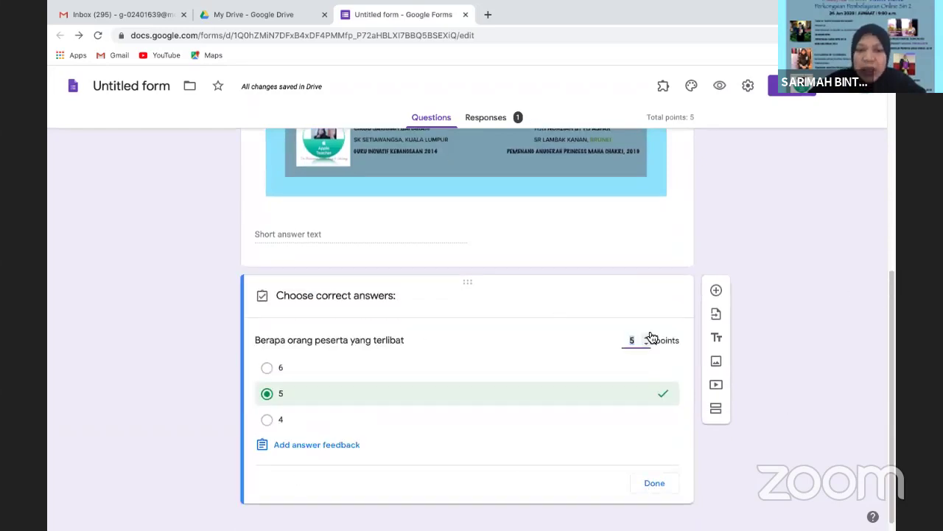
Add answer feedback 'Cuba Lagi' for incorrect and 'Tahniah!' for correct answers, and save
left_click(291, 449)
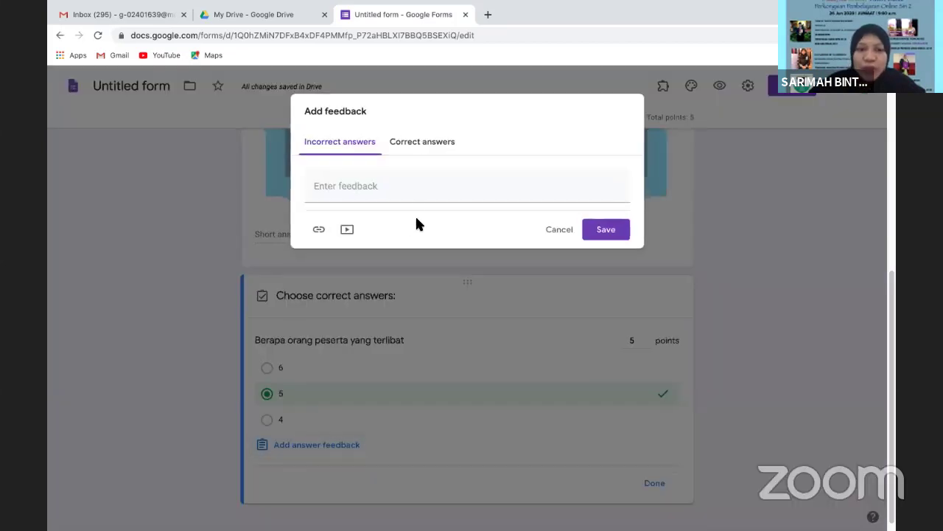
left_click(405, 187)
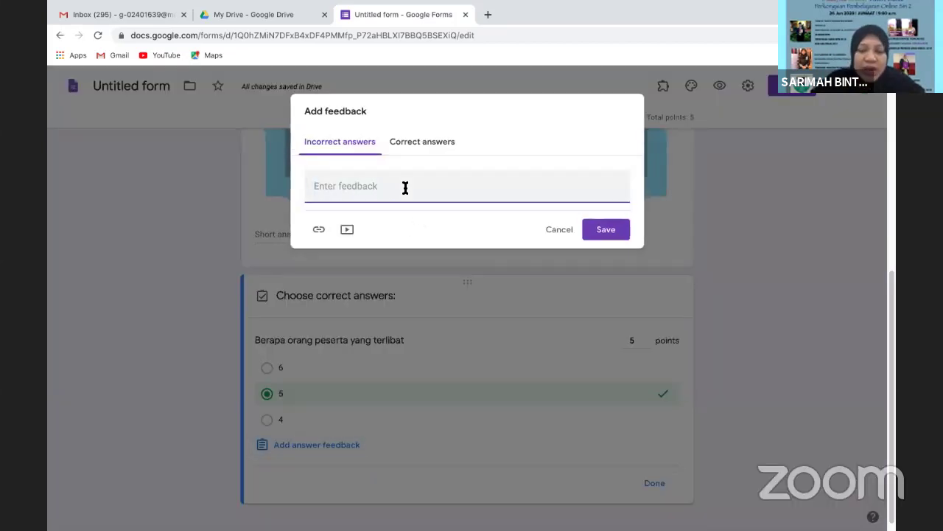
type("Jawapan anda sala")
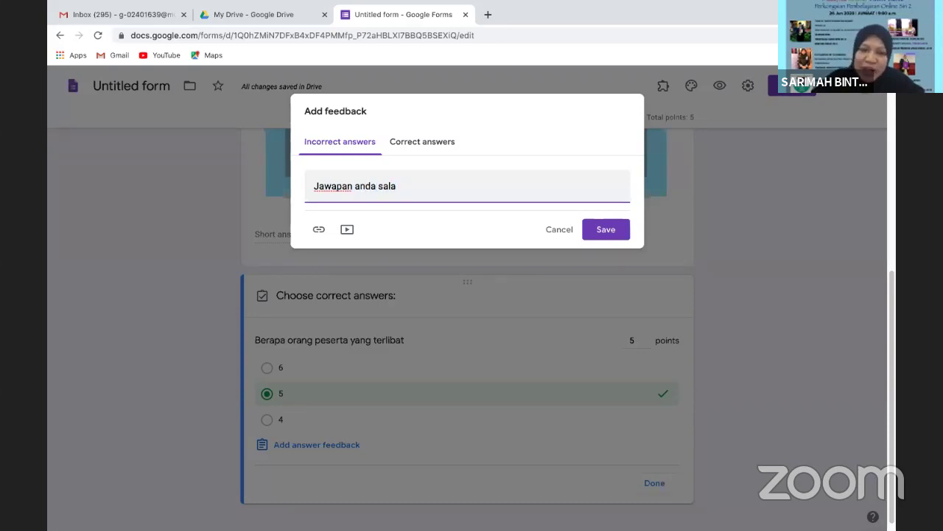
key("BackSpace")
key("BackSpace")
key("BackSpace")
key("BackSpace")
key("BackSpace")
key("BackSpace")
key("BackSpace")
key("BackSpace")
key("BackSpace")
key("BackSpace")
key("BackSpace")
key("BackSpace")
key("BackSpace")
key("BackSpace")
key("BackSpace")
key("BackSpace")
key("BackSpace")
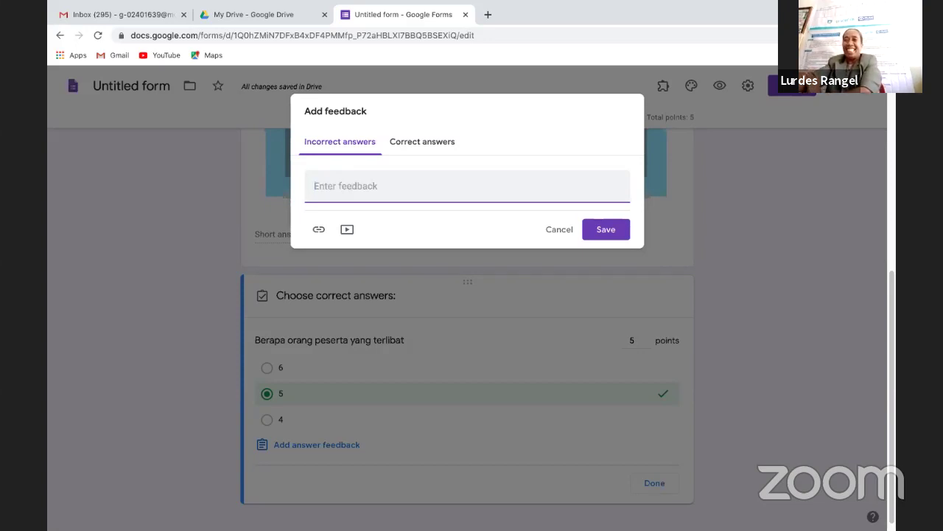
type("Cuba Lagi")
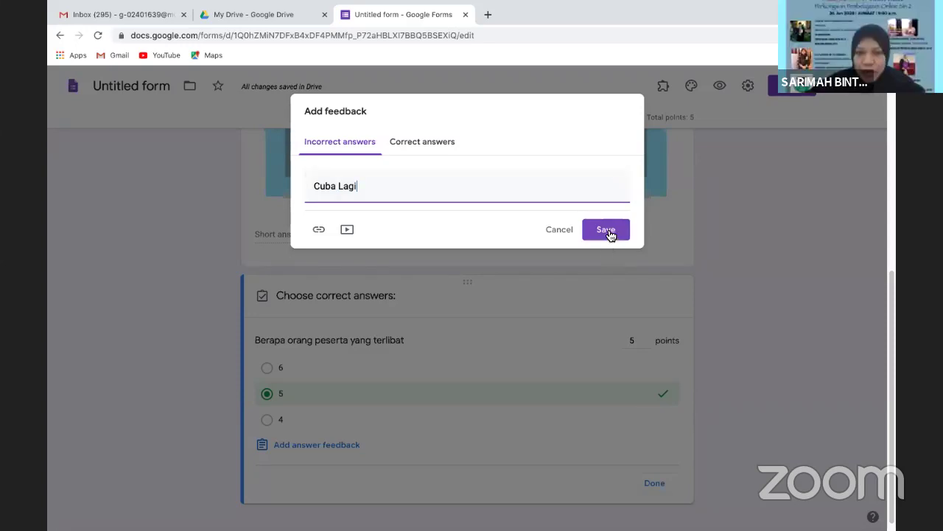
left_click(432, 151)
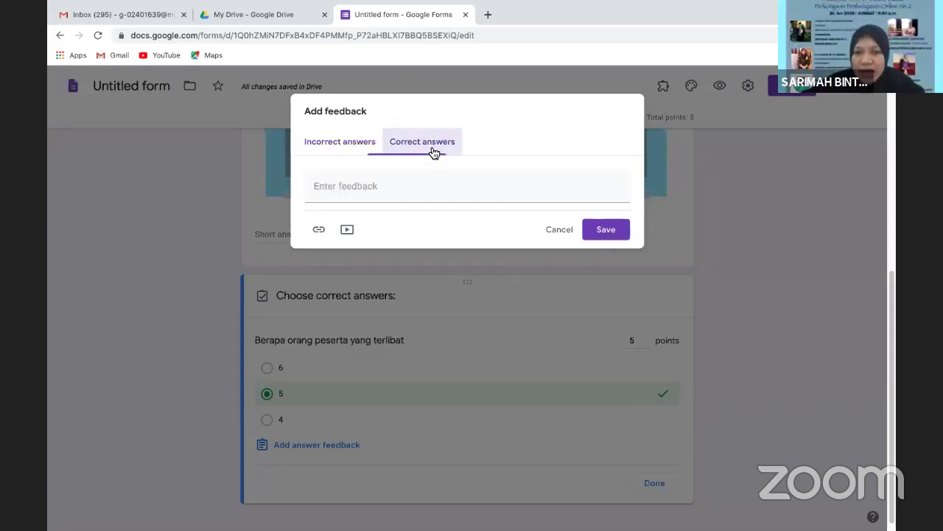
left_click(392, 193)
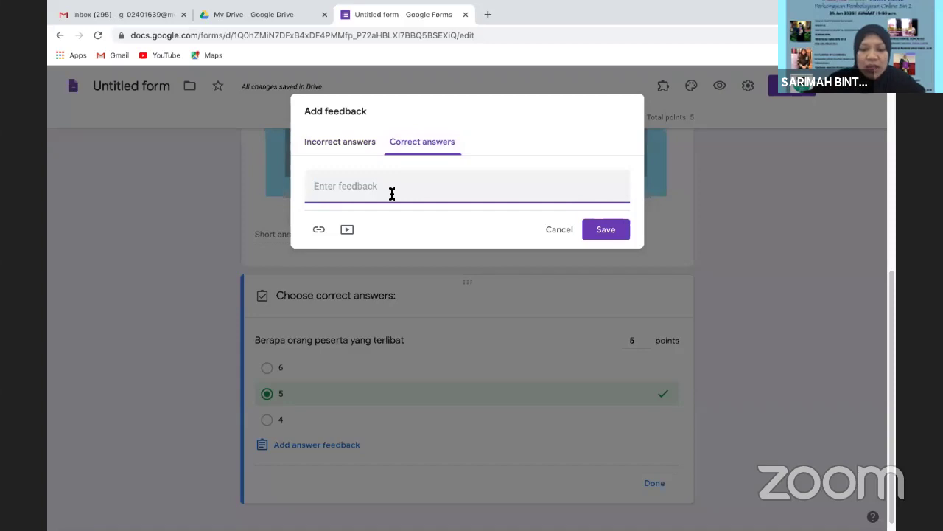
type("Tahniah")
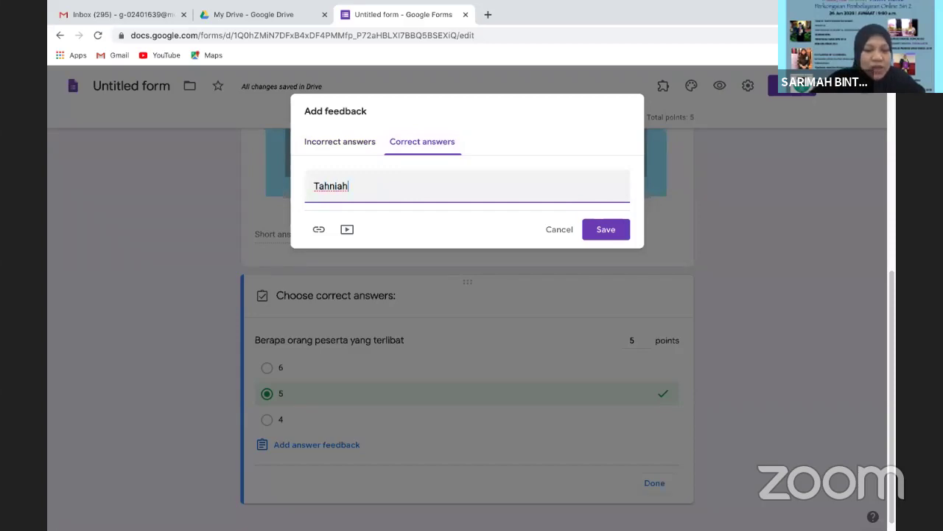
type("!")
left_click(613, 231)
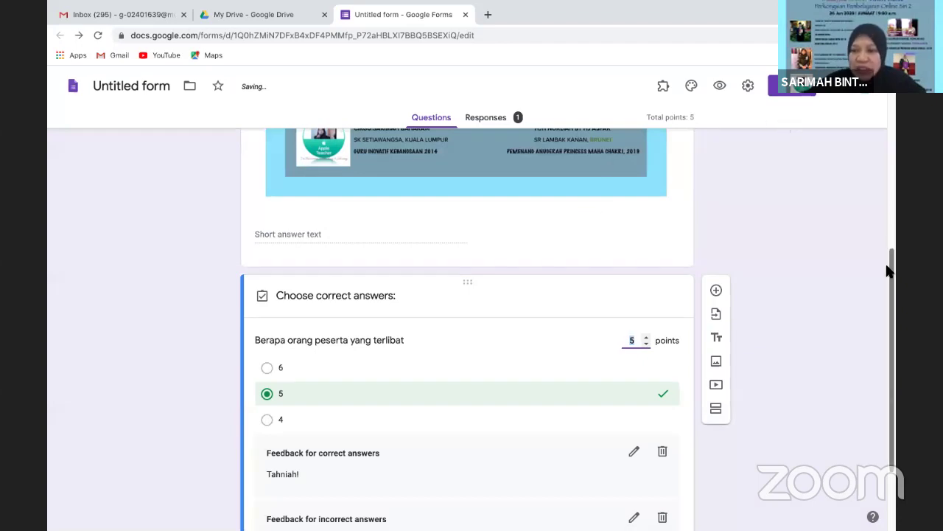
scroll(893, 250, "up", 5)
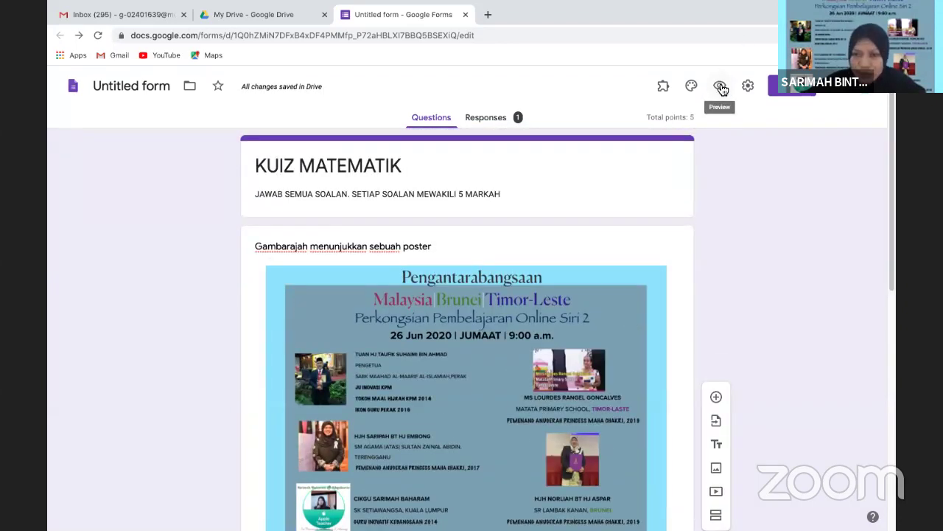
Preview the quiz again, submit a new test response and view its score
left_click(721, 86)
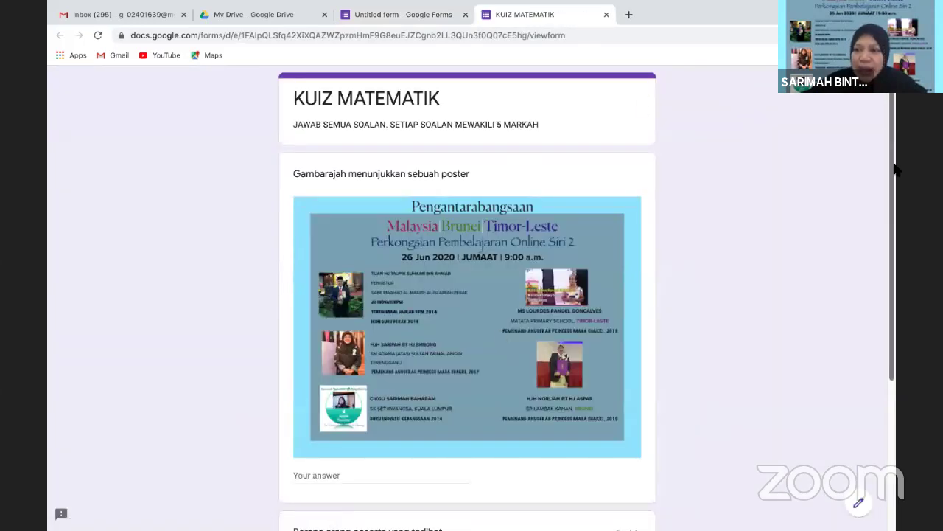
left_click_drag(894, 216, 894, 400)
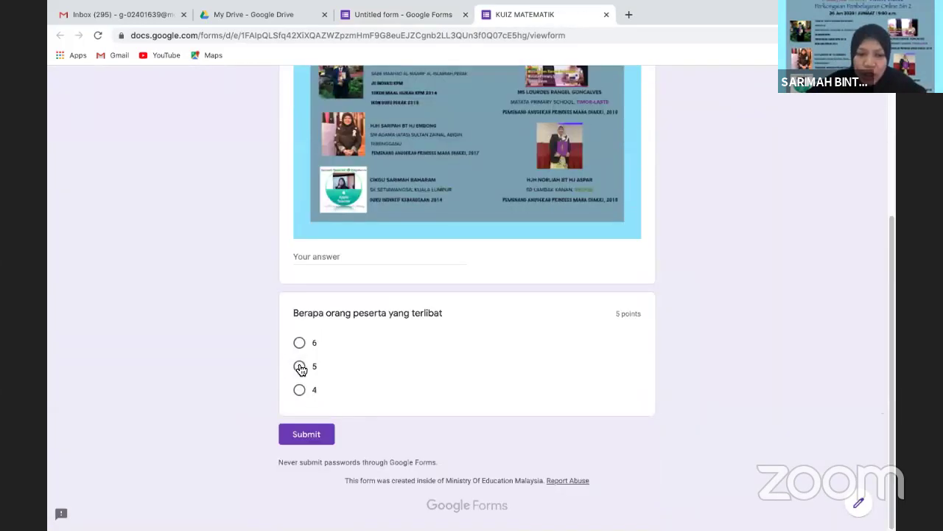
left_click(309, 437)
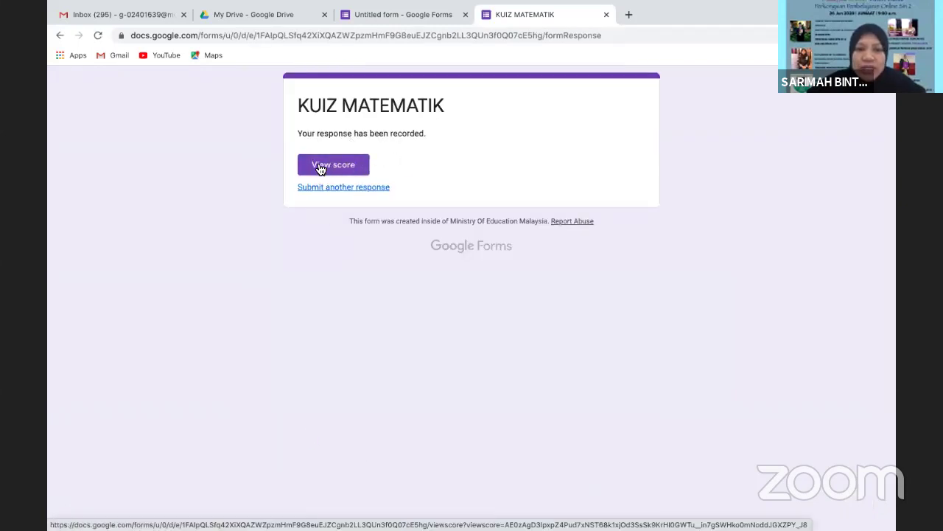
left_click(322, 169)
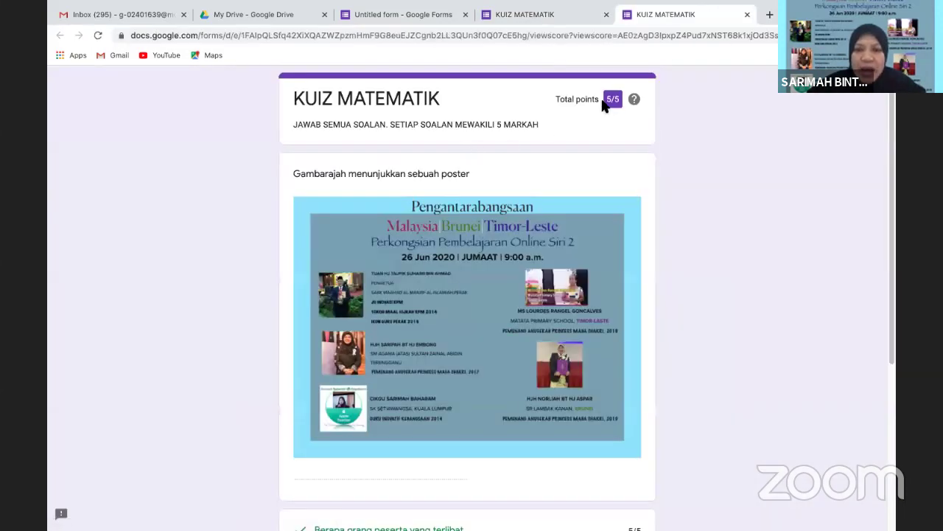
Review the 5/5 score, then close the score and response tabs to reach the editor
left_click(748, 15)
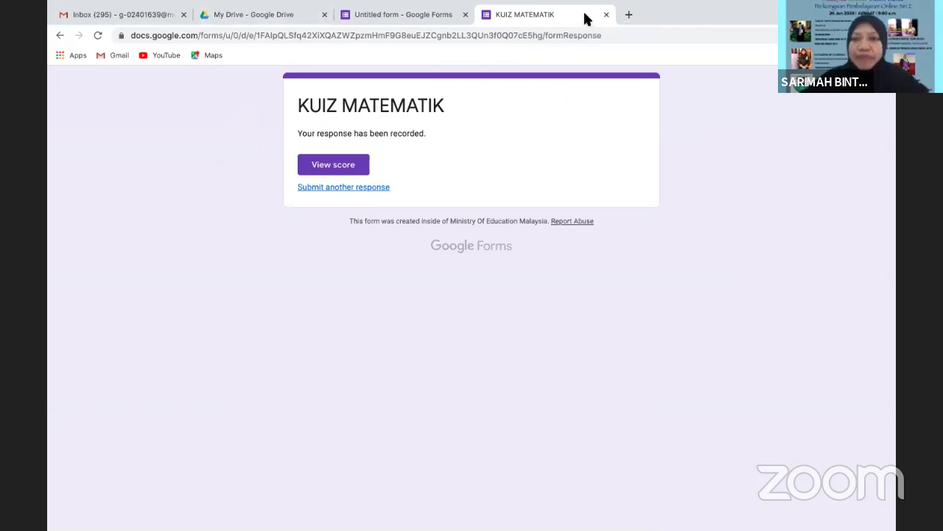
left_click(339, 168)
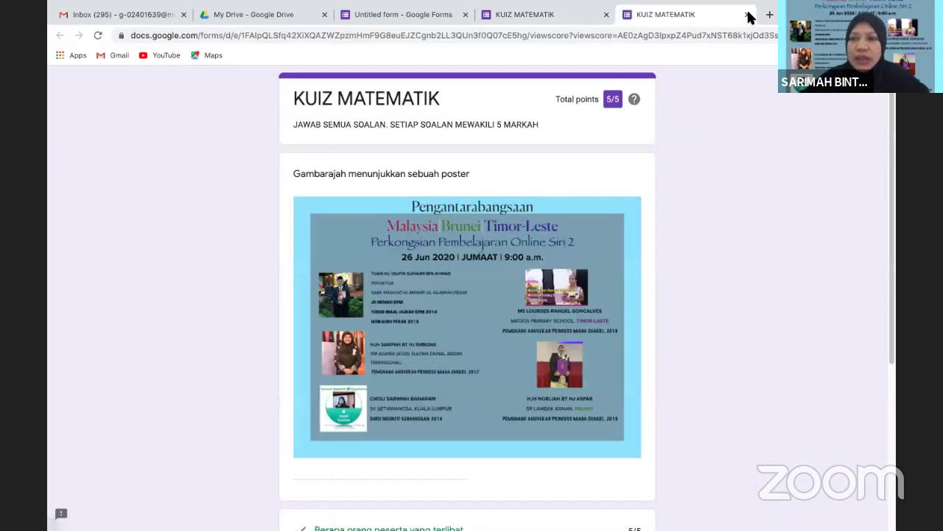
key("ctrl+w")
right_click(709, 161)
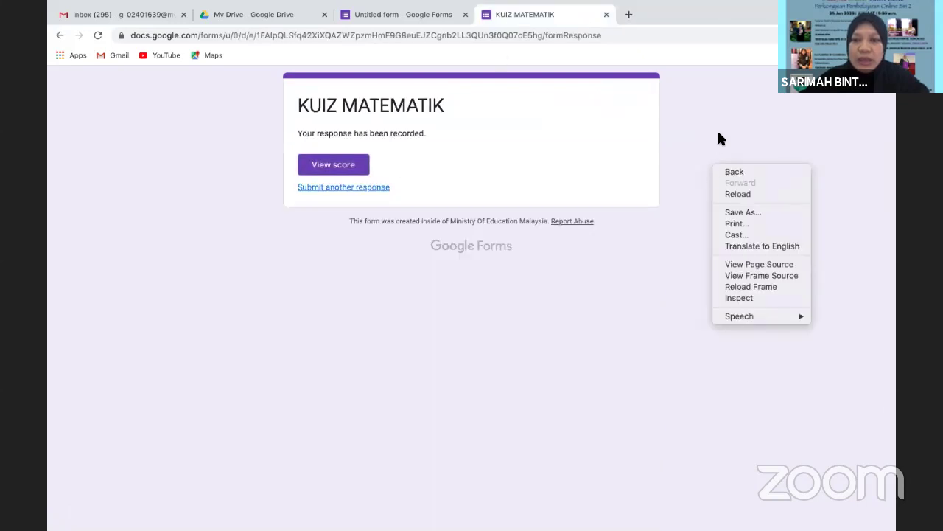
left_click(717, 129)
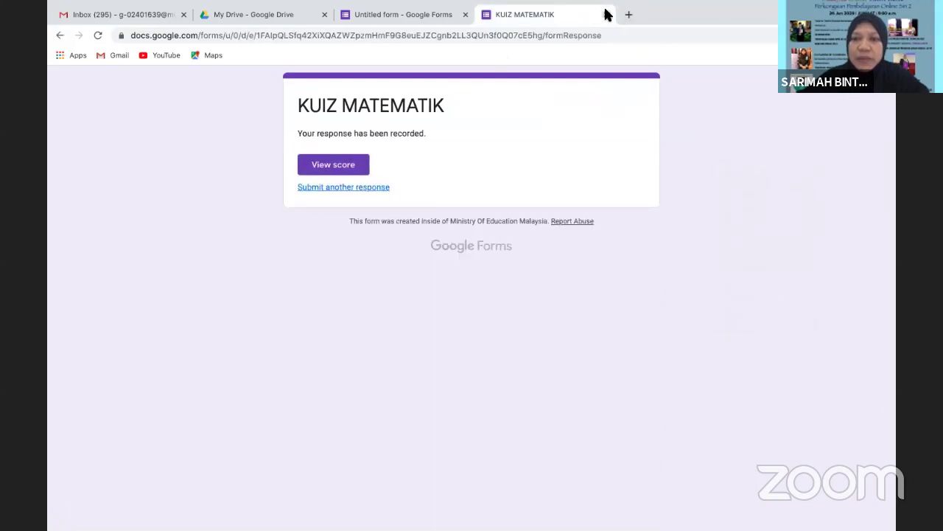
left_click(606, 15)
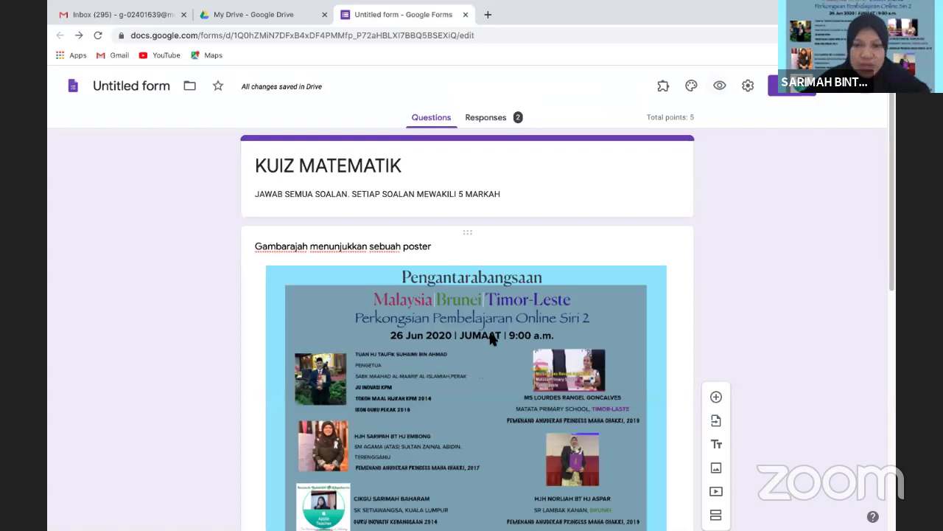
left_click_drag(893, 211, 895, 429)
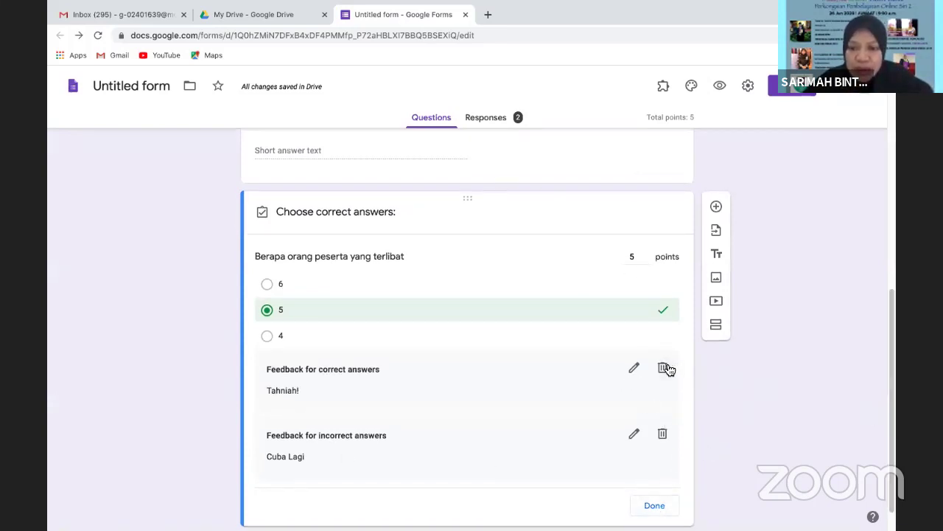
left_click(653, 508)
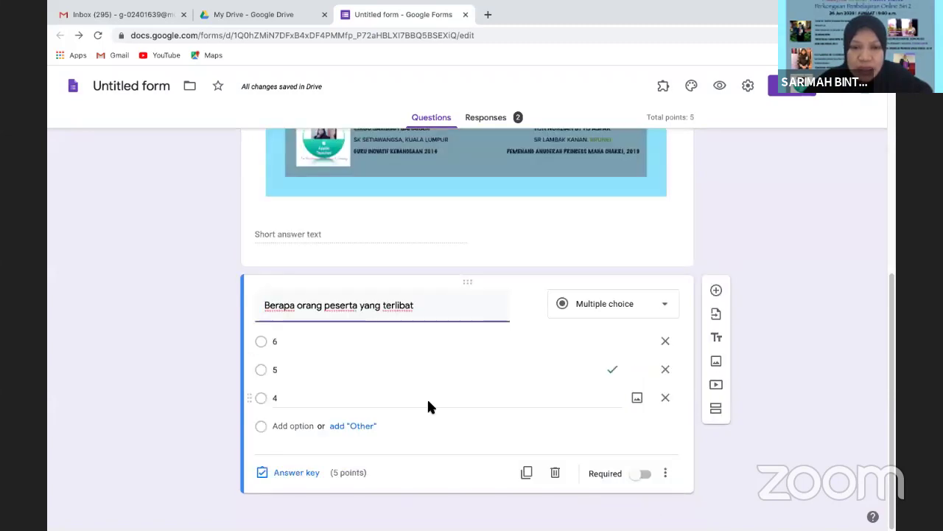
left_click(277, 471)
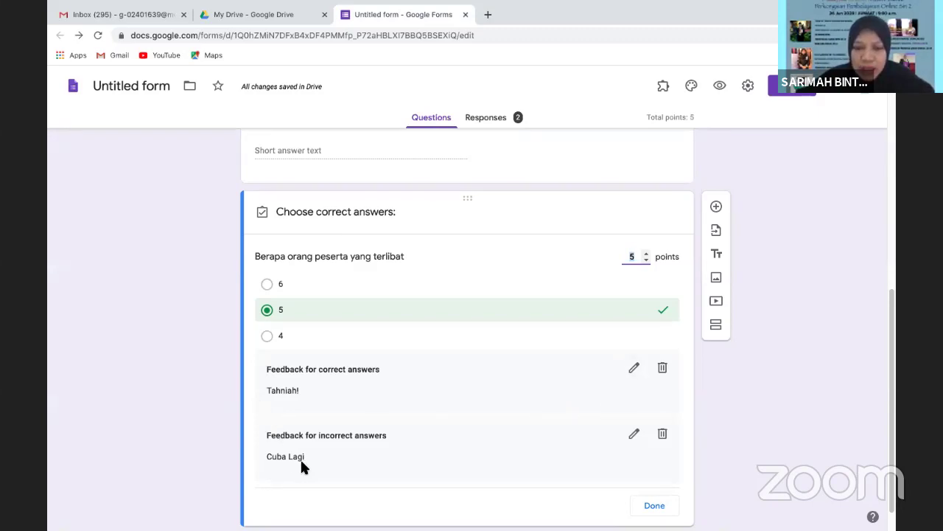
left_click(654, 507)
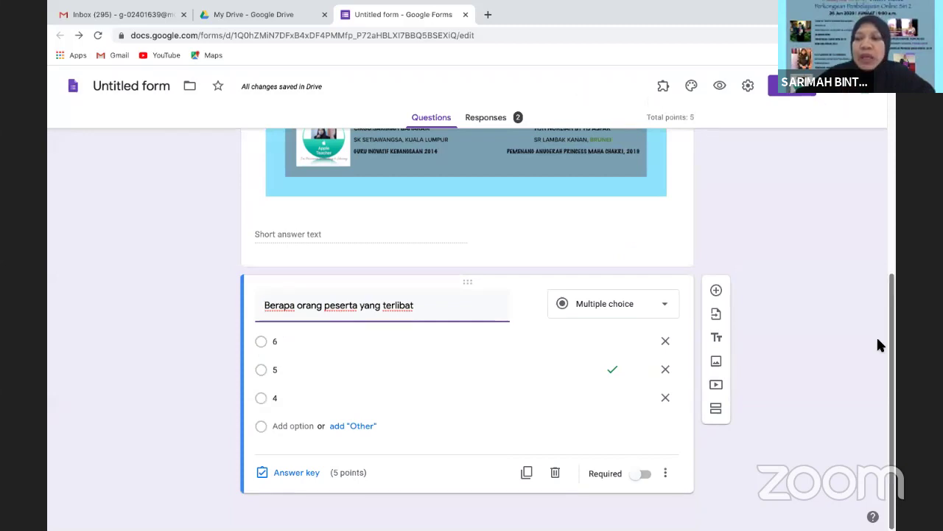
scroll(877, 250, "up", 5)
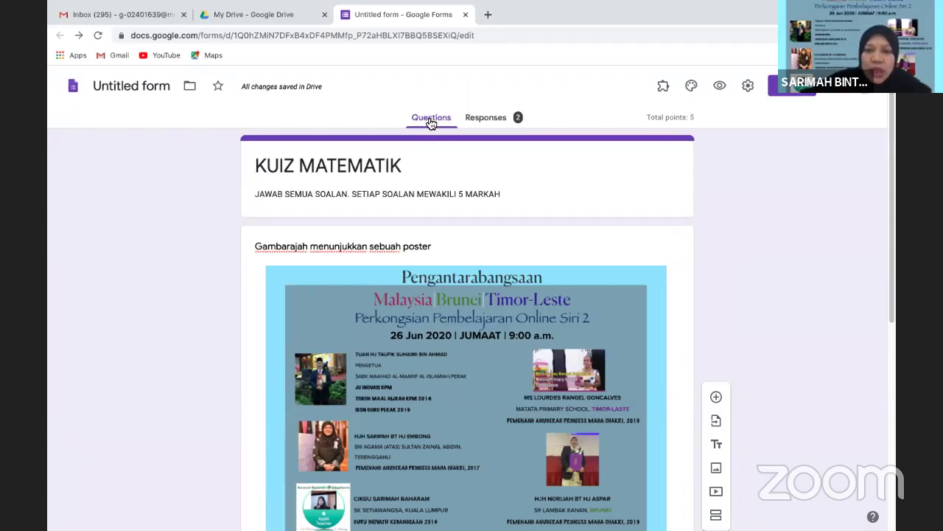
Show the Responses summary and cancel creating a linked response spreadsheet
left_click(487, 118)
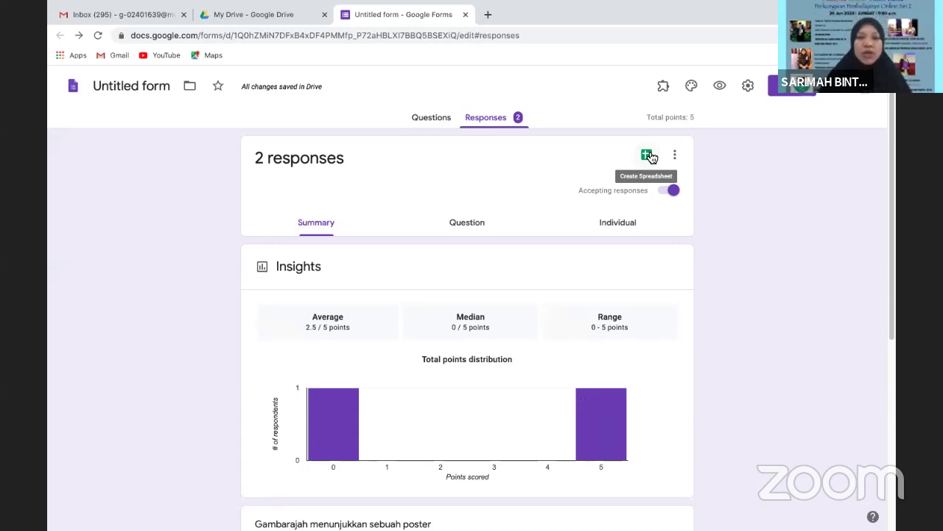
left_click(649, 156)
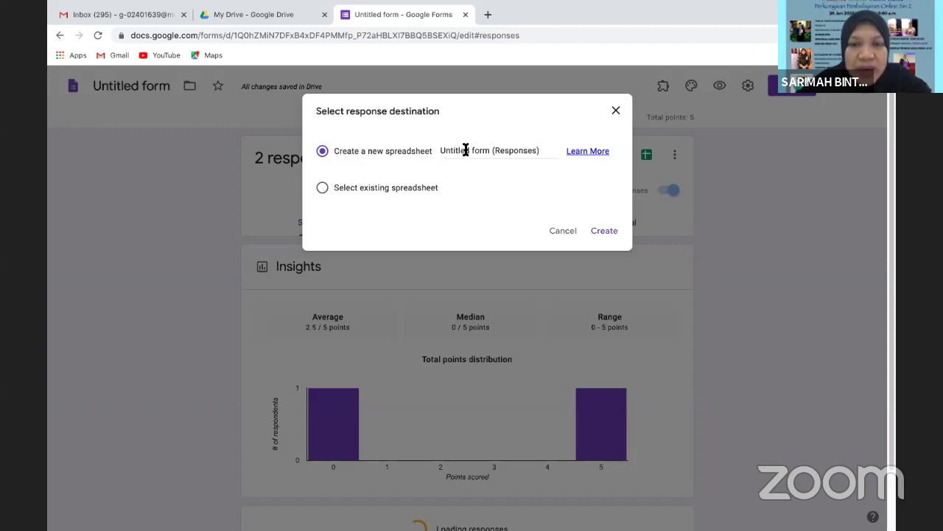
left_click(564, 232)
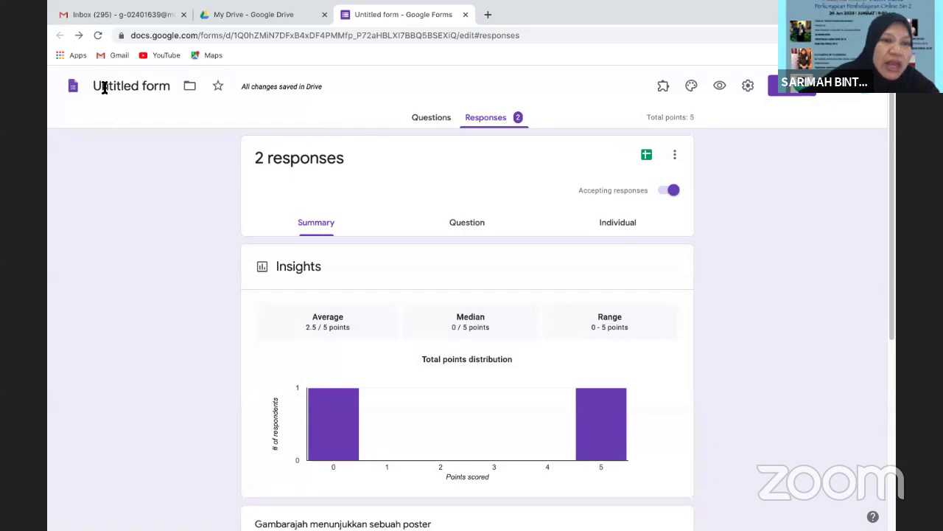
Change the form's name from Untitled form to KUIZ MATEMATIK and check the new title
left_click(104, 87)
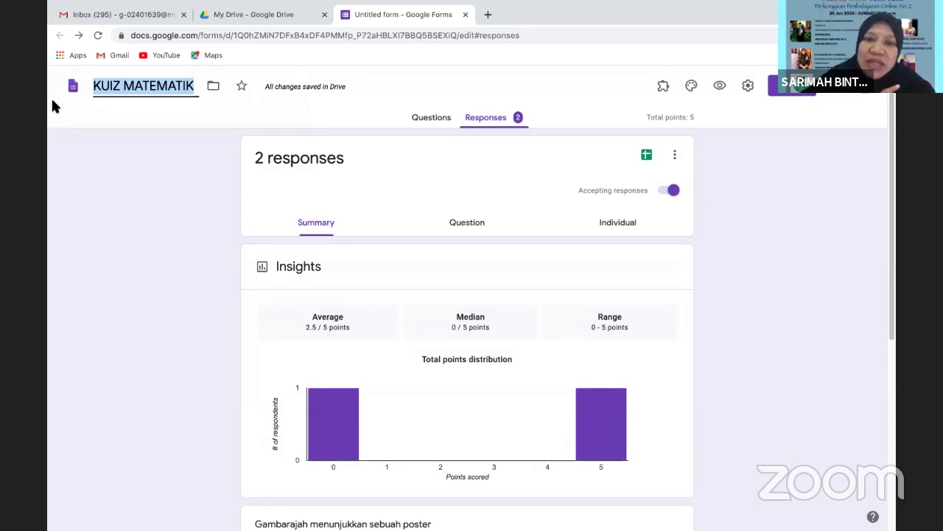
left_click(435, 118)
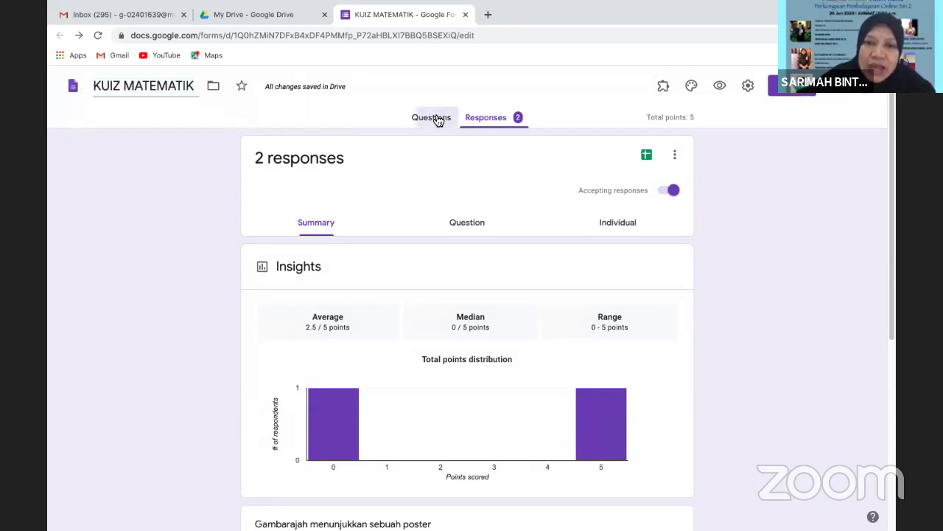
left_click(158, 85)
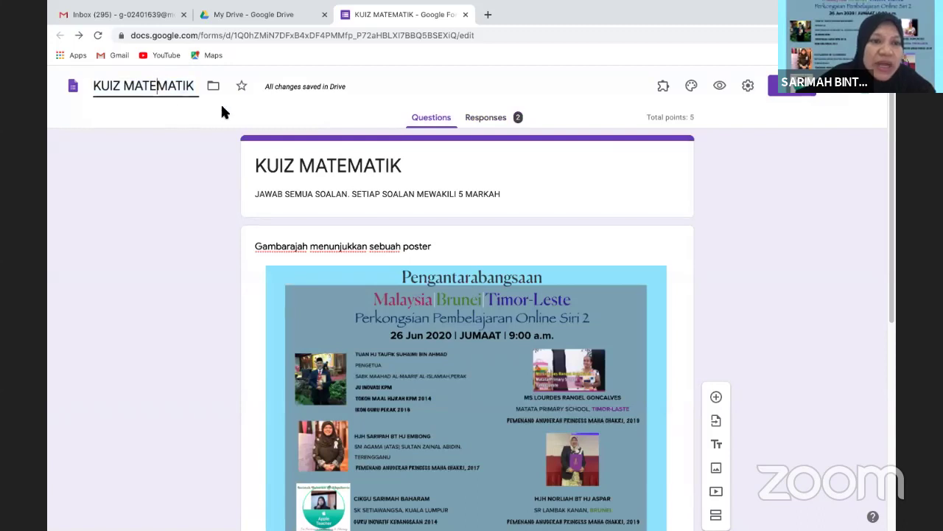
left_click(334, 172)
left_click(158, 78)
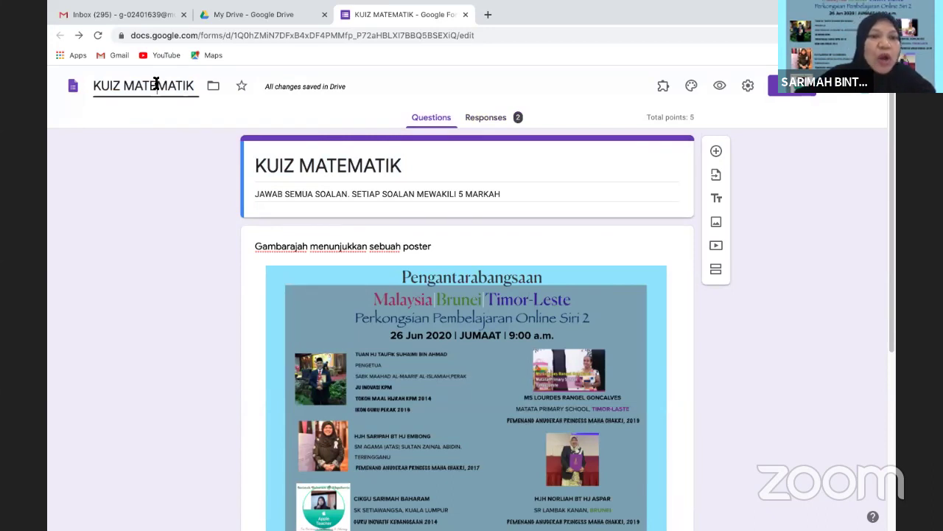
Create a linked responses spreadsheet named KUIZ MATEMATIK, without the '(Responses)' suffix
left_click(488, 122)
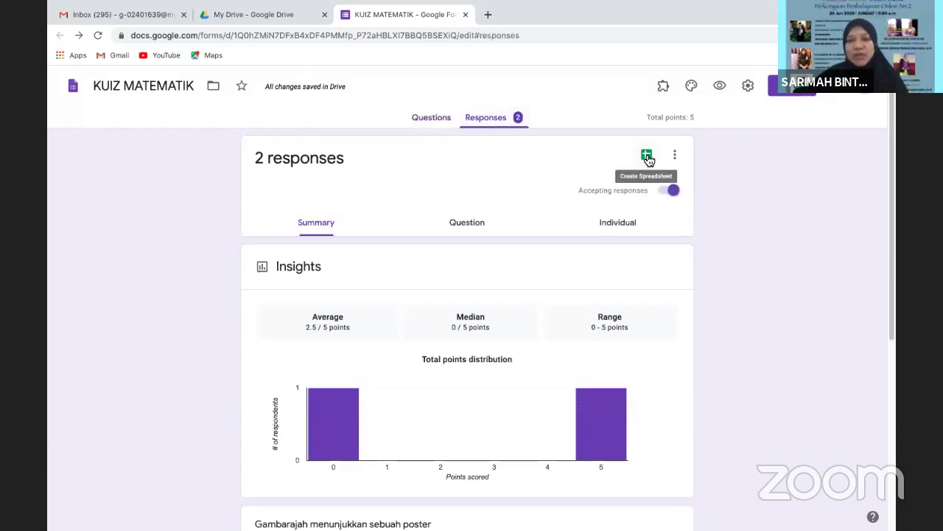
left_click(648, 156)
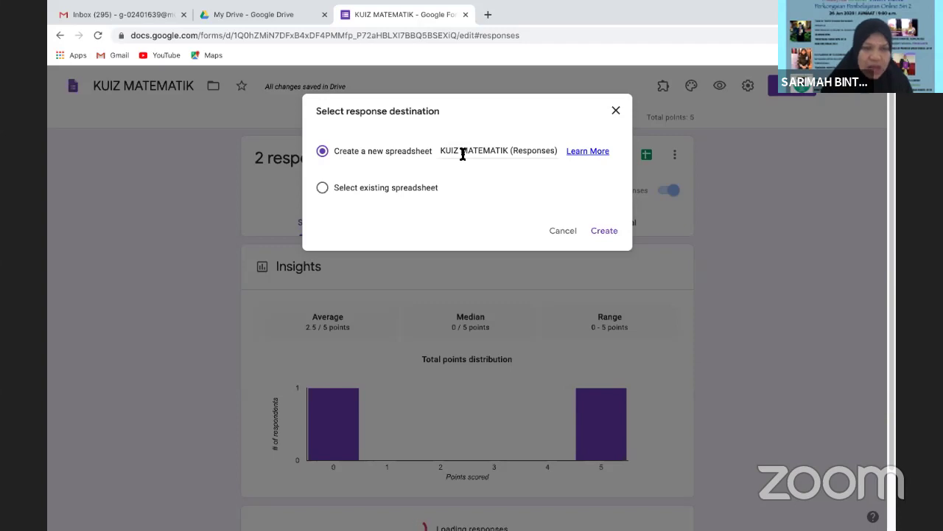
left_click(506, 151)
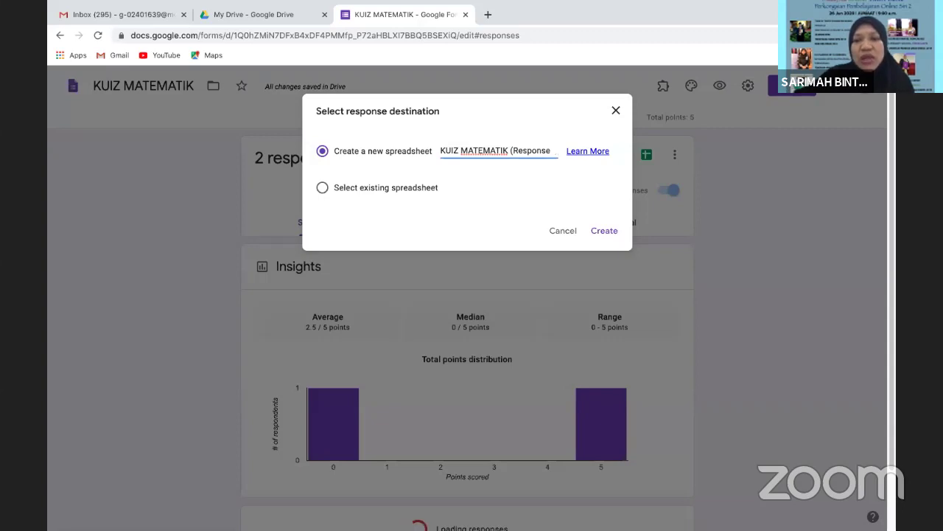
key("BackSpace")
key("BackSpace")
key("BackSpace")
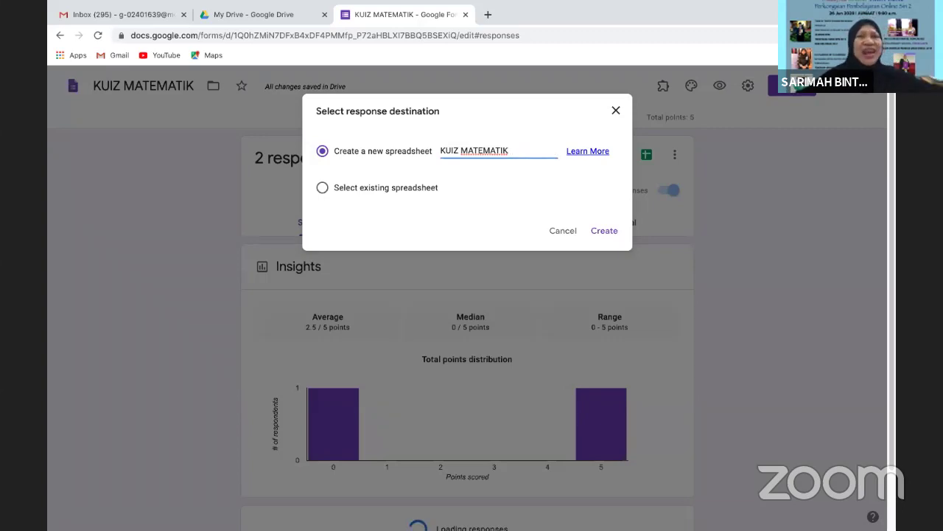
left_click(606, 231)
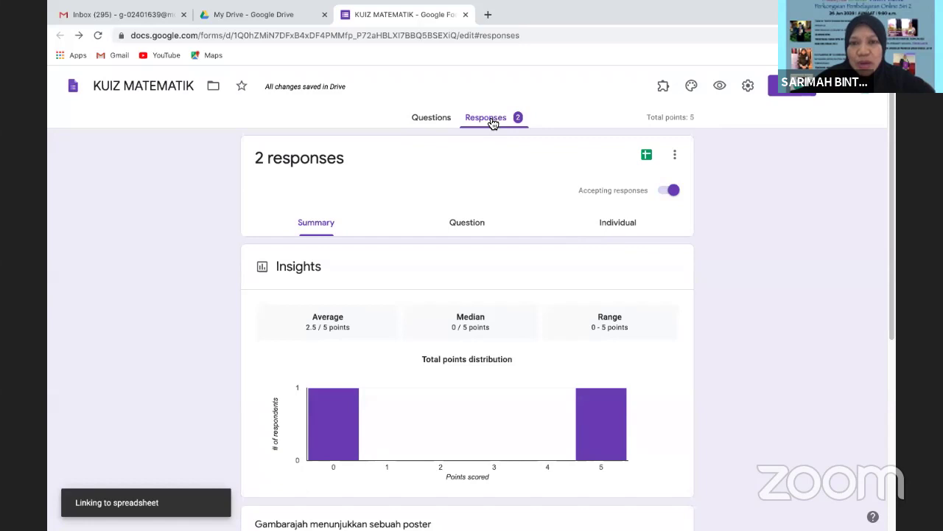
Switch between Questions and Responses to confirm the spreadsheet link
left_click(431, 119)
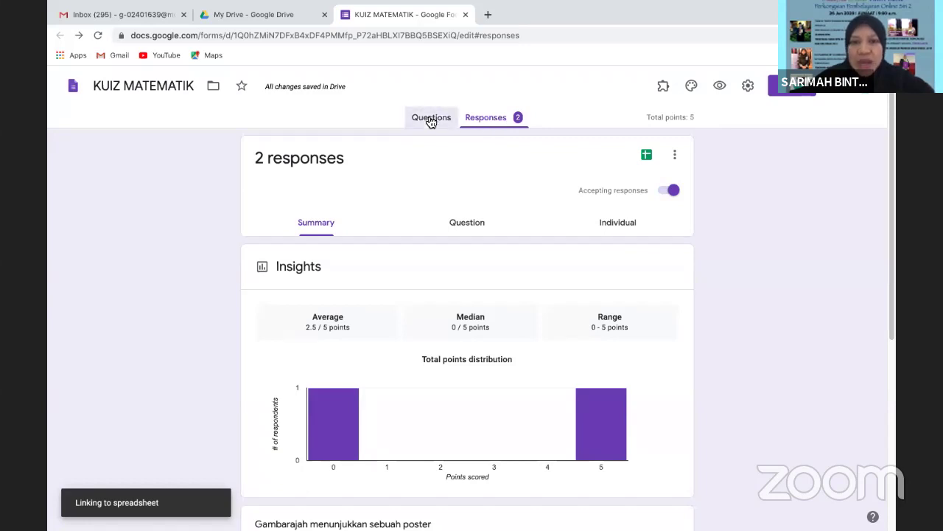
left_click(498, 121)
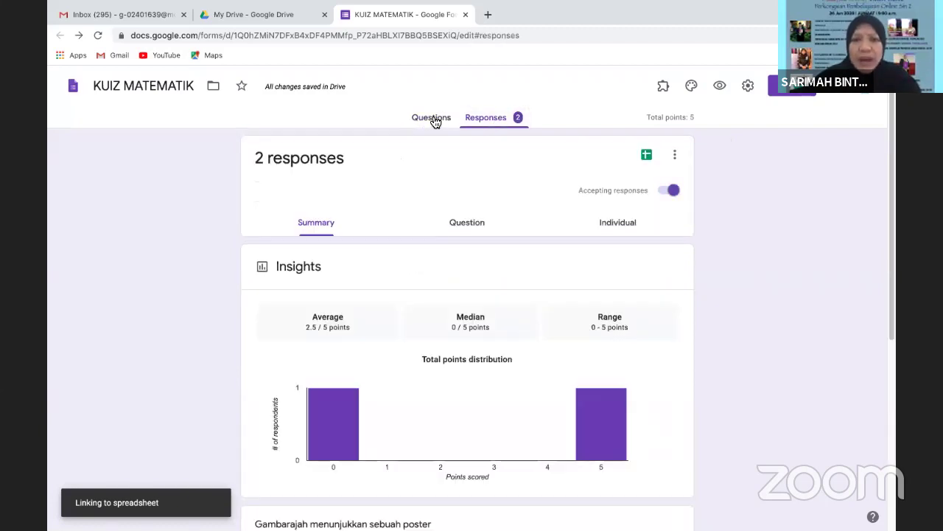
left_click(434, 120)
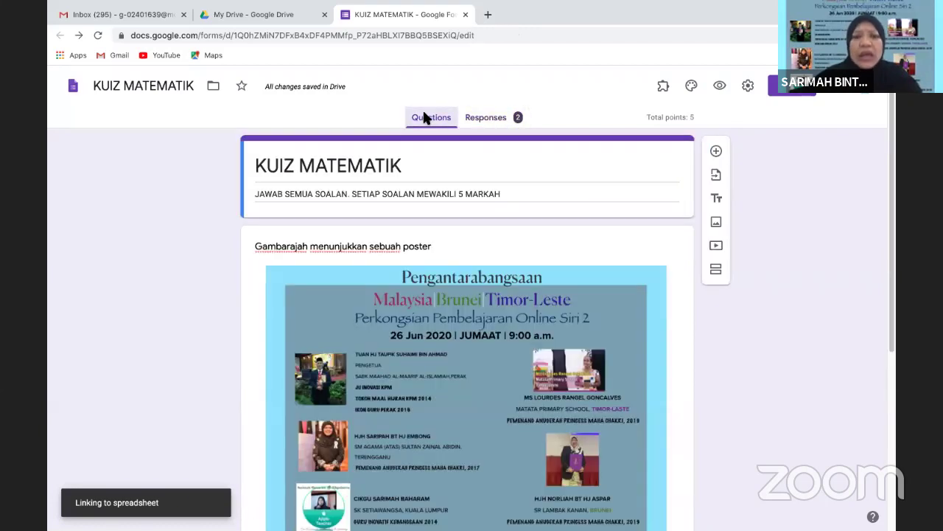
left_click(480, 122)
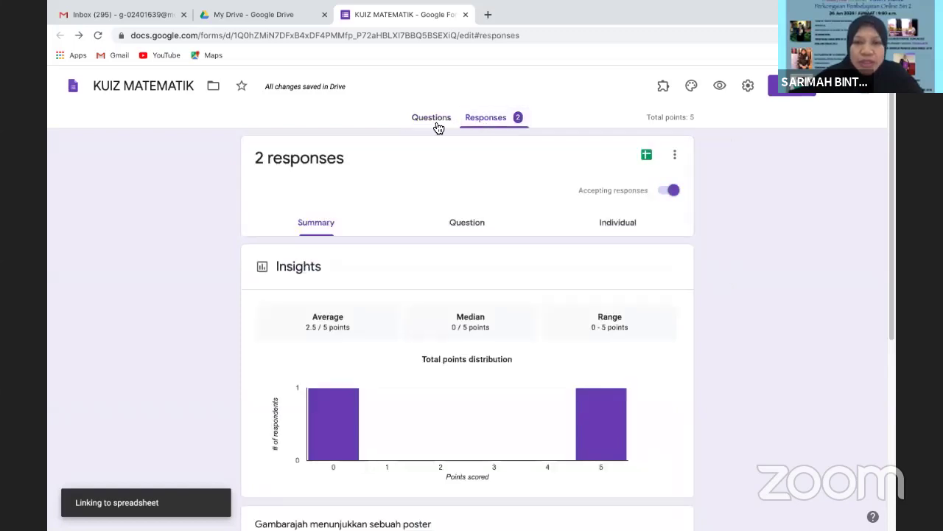
mouse_move(335, 438)
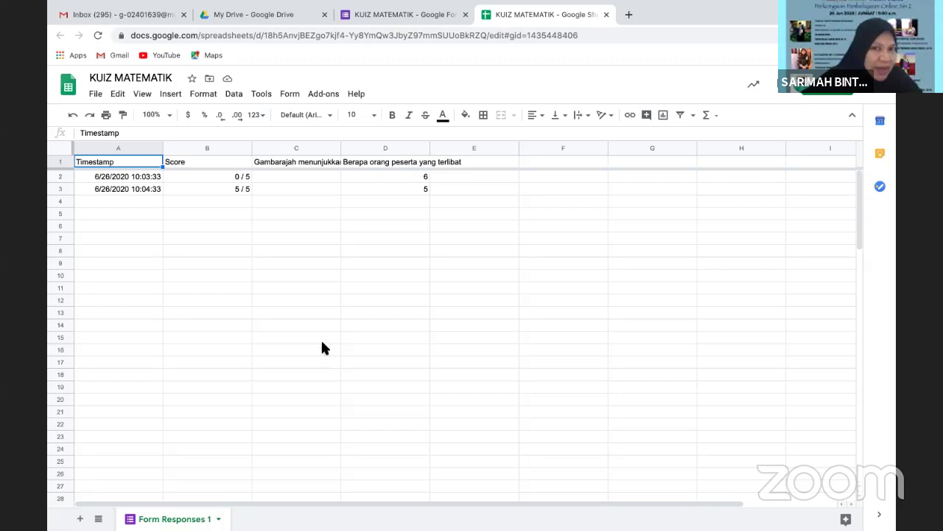
left_click(605, 14)
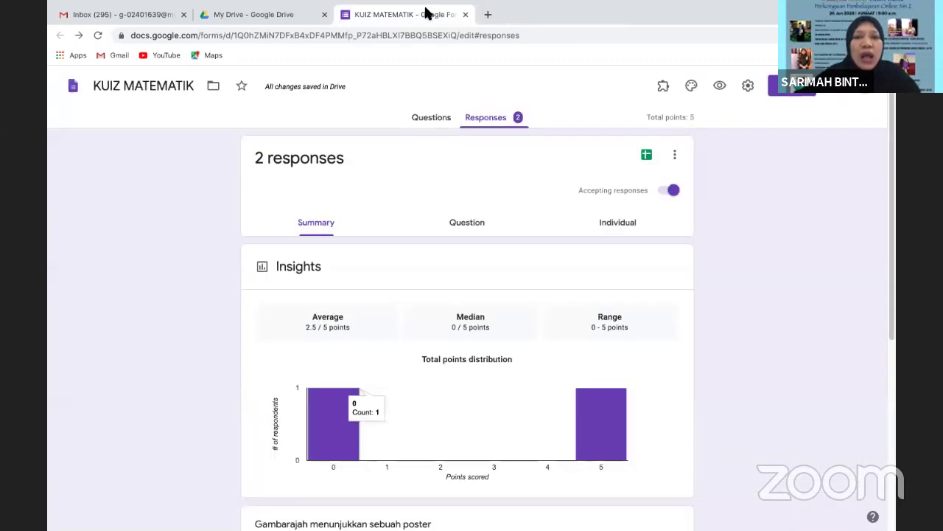
Add a NAMA MURID question below the KUIZ MATEMATIK title
left_click(421, 118)
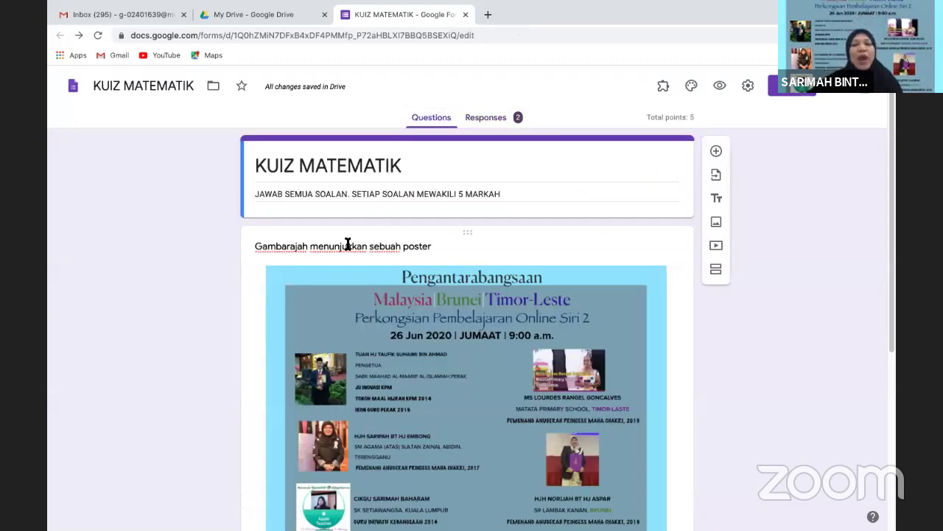
left_click(565, 167)
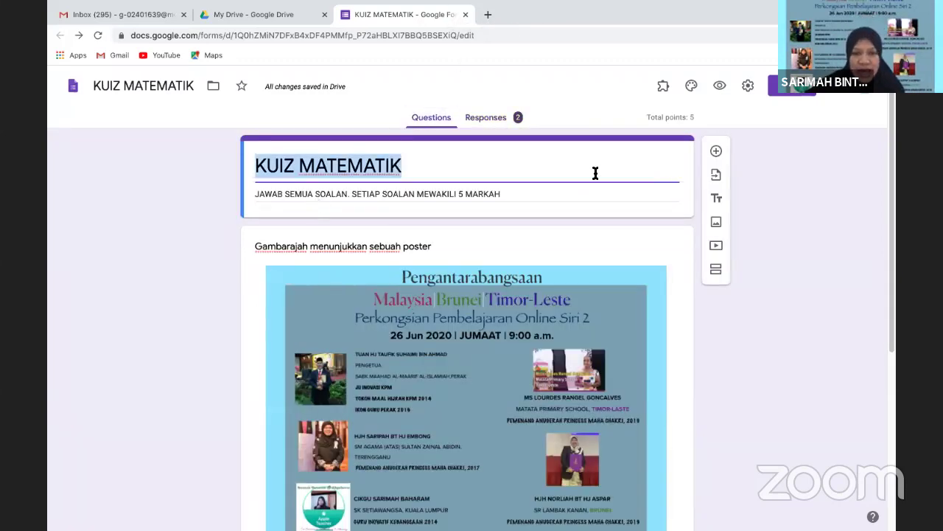
left_click(716, 152)
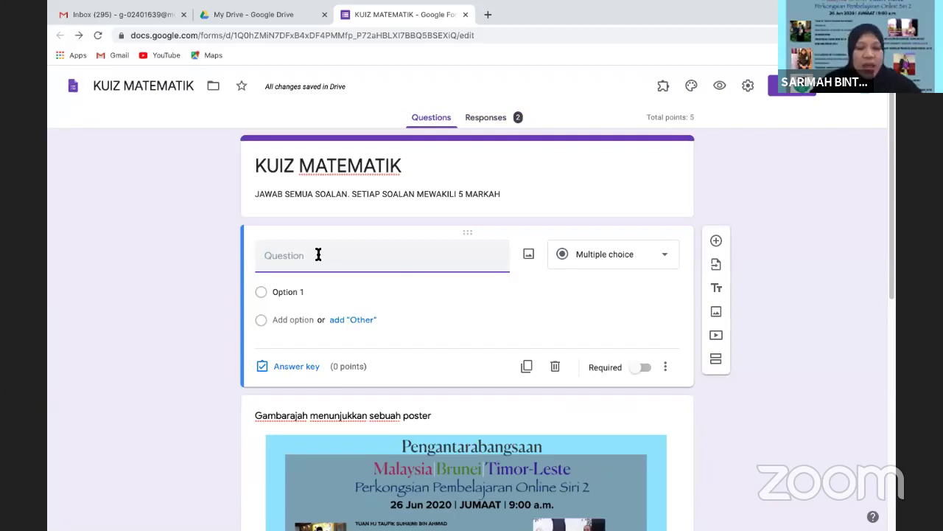
type("NAMA MURID")
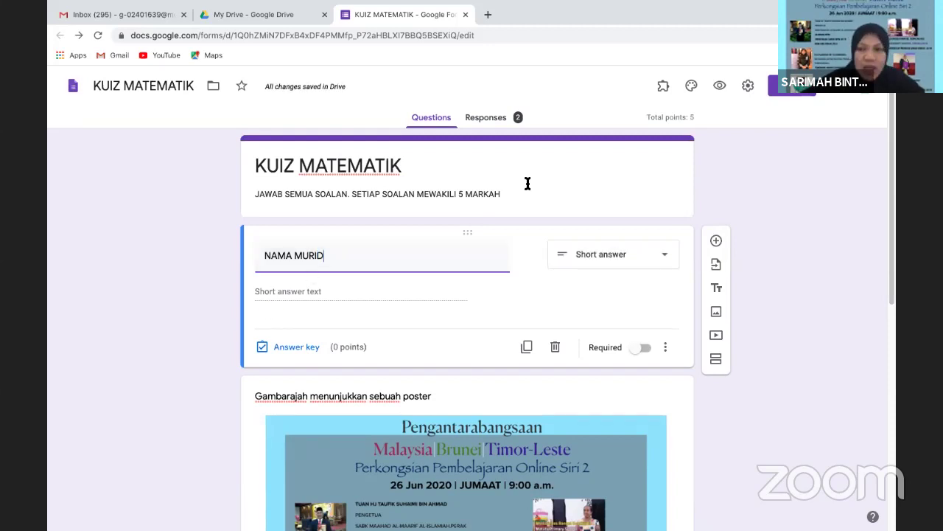
Add a KELAS dropdown question with options UM 6 and UMS 6, then preview the form
left_click(716, 243)
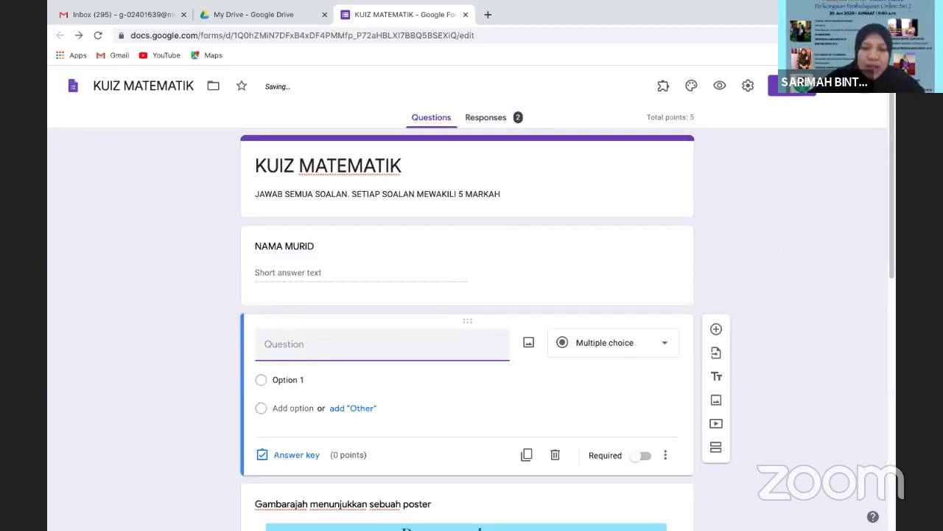
type("KELAS")
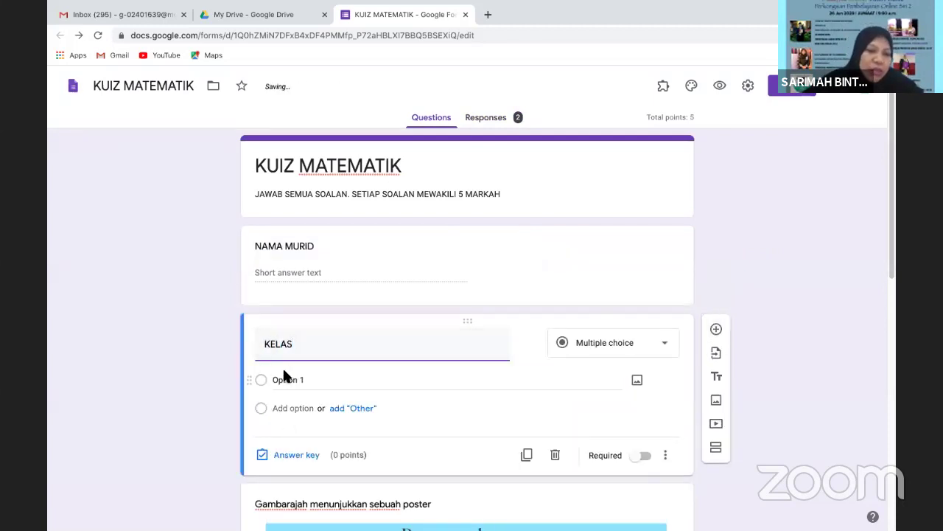
left_click(667, 348)
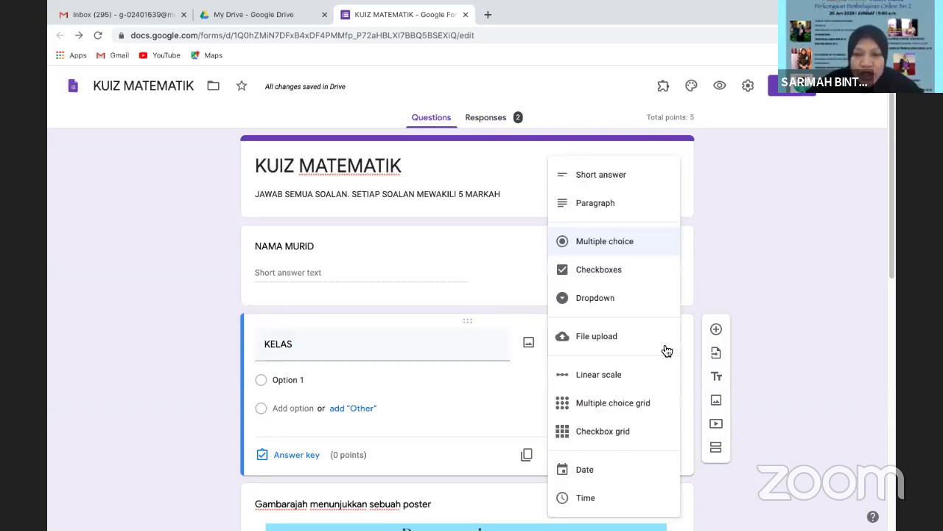
left_click(611, 302)
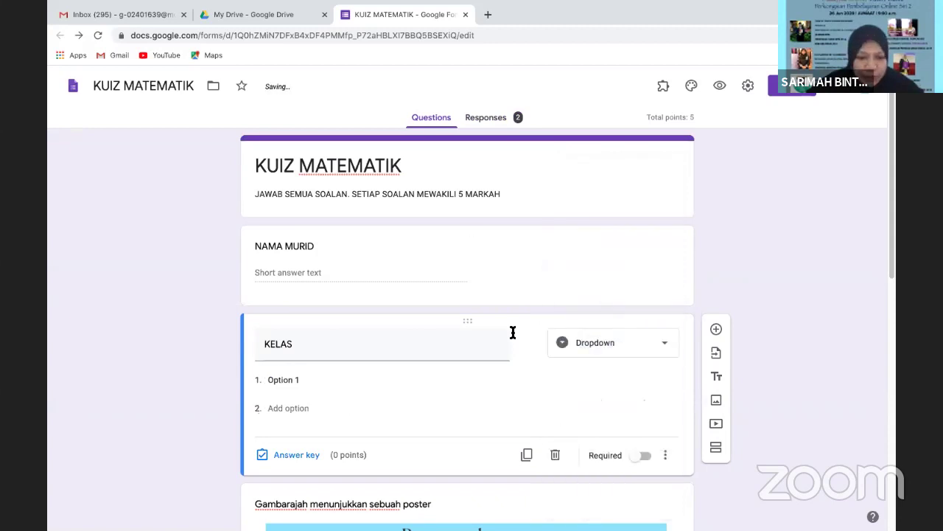
left_click(286, 379)
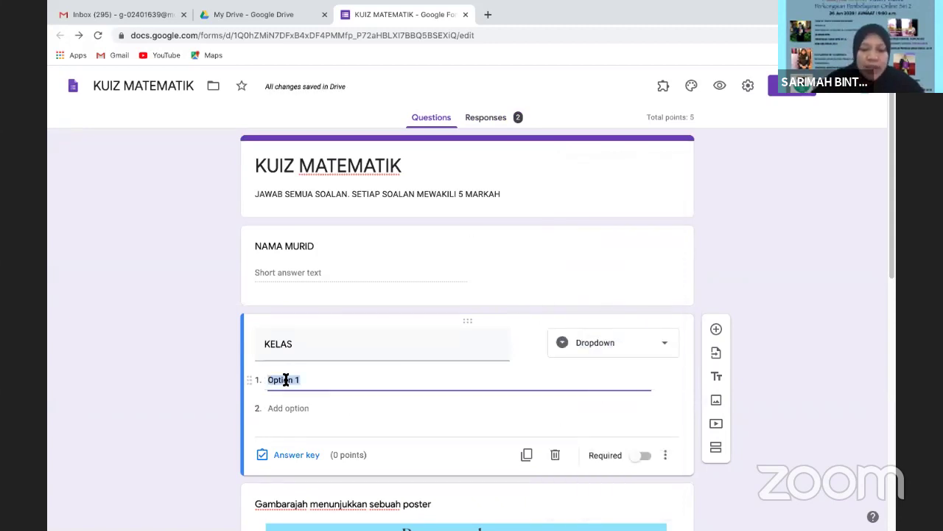
type("UM ")
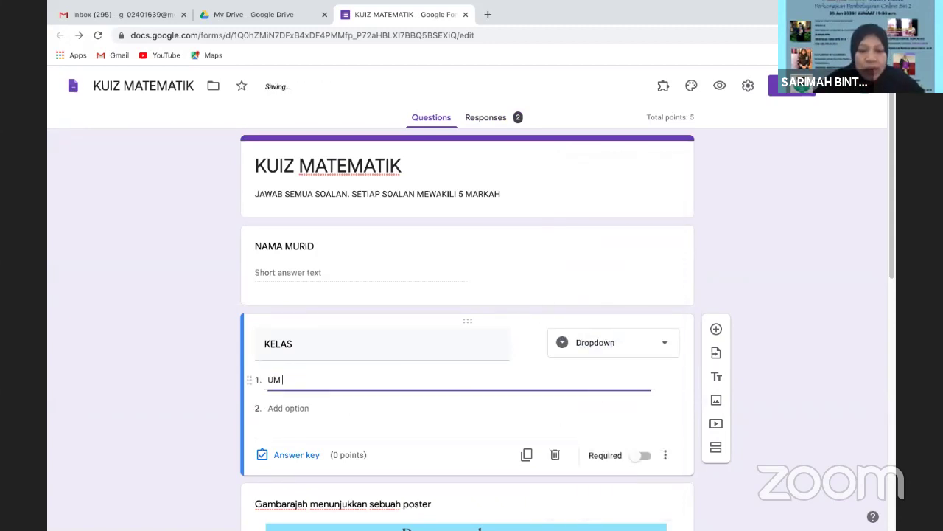
type("6")
left_click(284, 407)
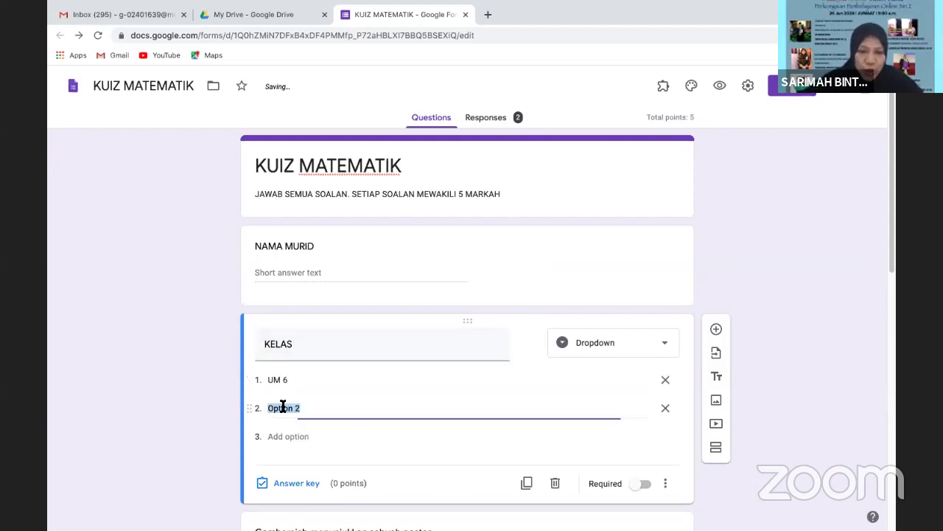
type("UMS 6")
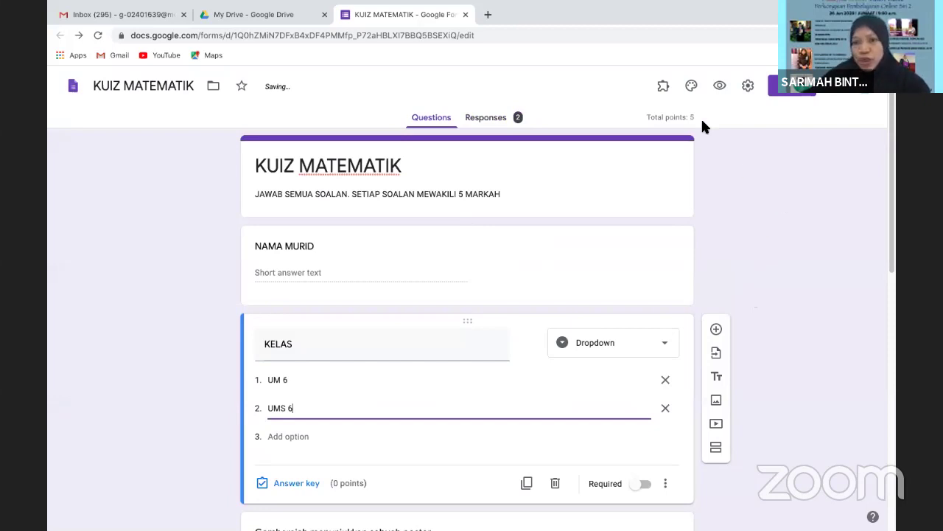
left_click(719, 86)
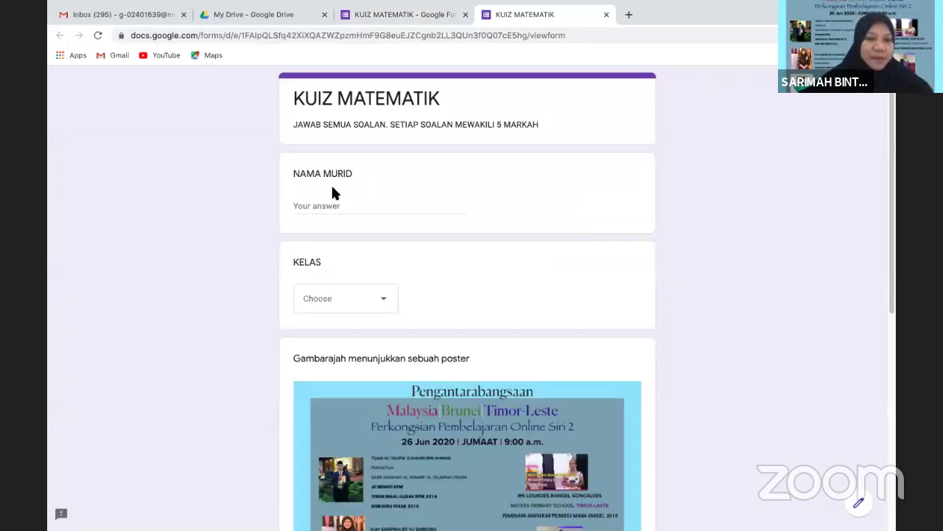
Submit a test response with a student name, class UMS 6 and answer 5, checking the 5/5 score
left_click(315, 209)
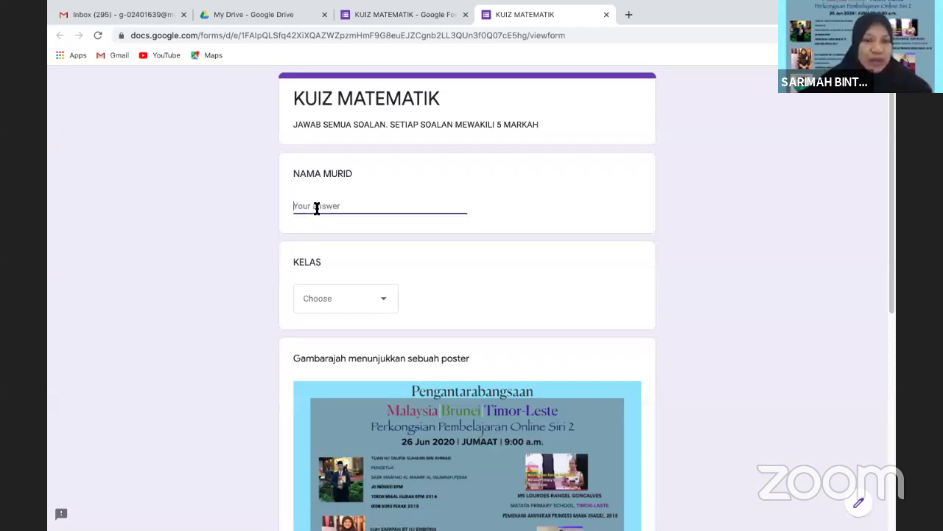
type("SARIMAH")
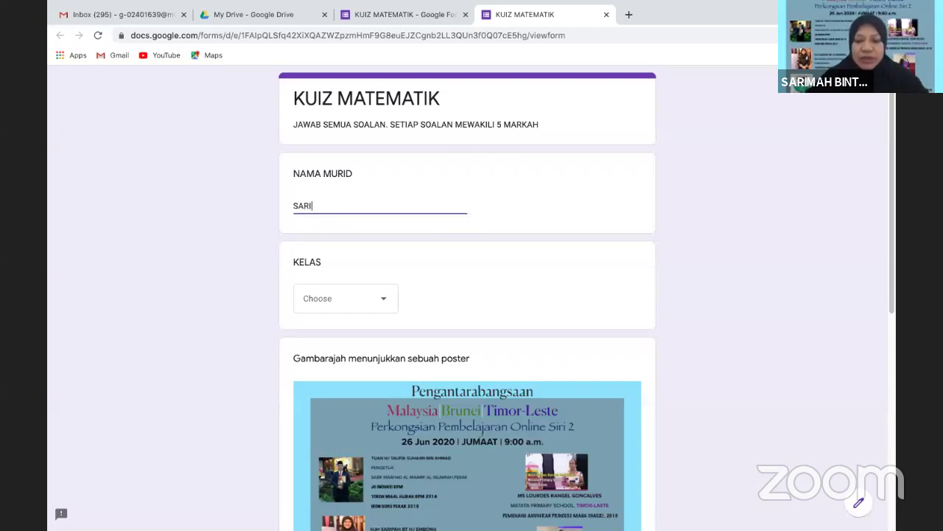
left_click(387, 300)
left_click(328, 367)
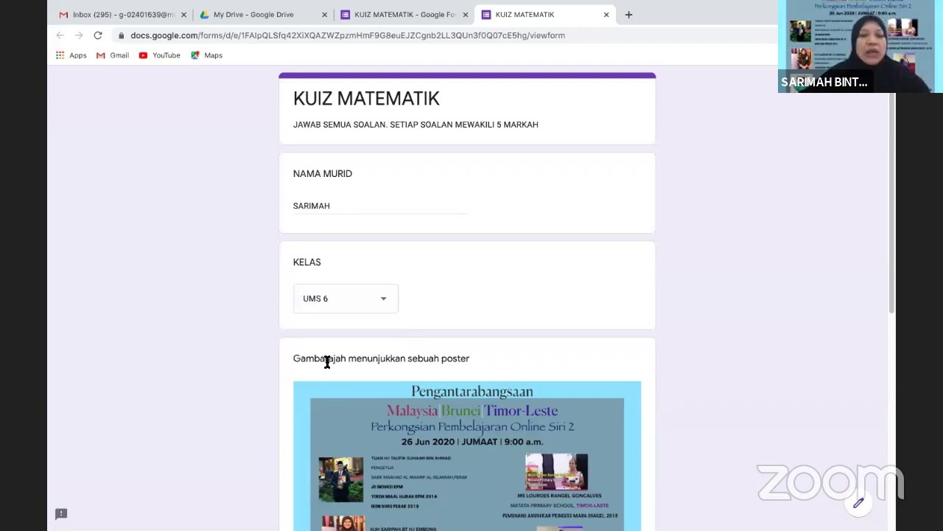
left_click_drag(891, 184, 891, 373)
left_click(299, 366)
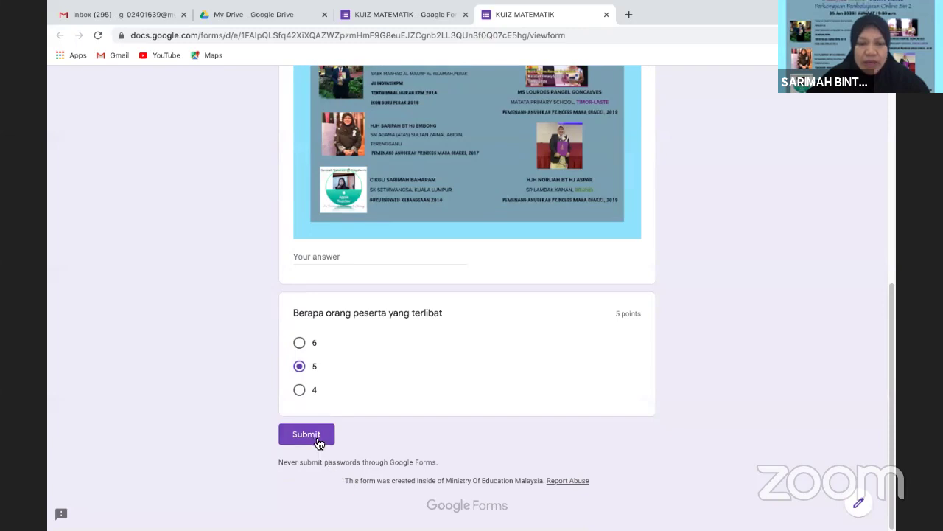
left_click(318, 436)
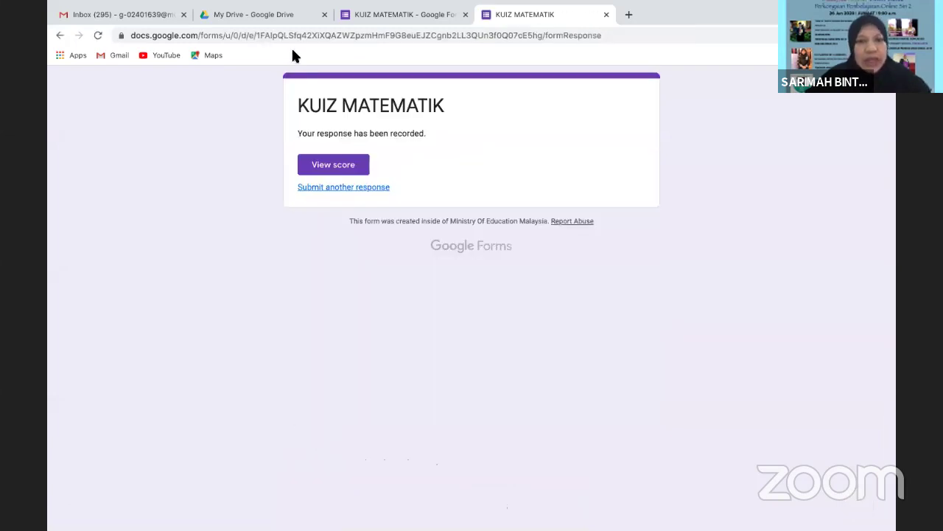
left_click(341, 170)
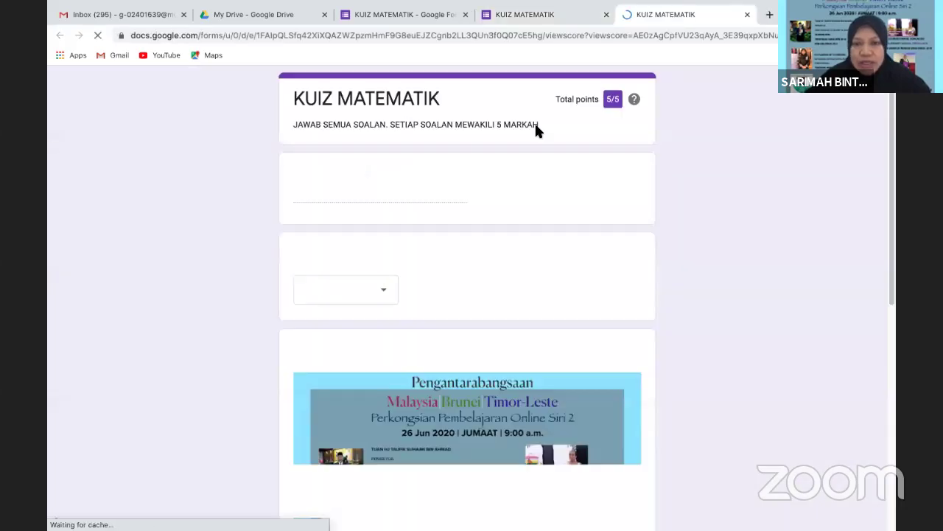
left_click(747, 14)
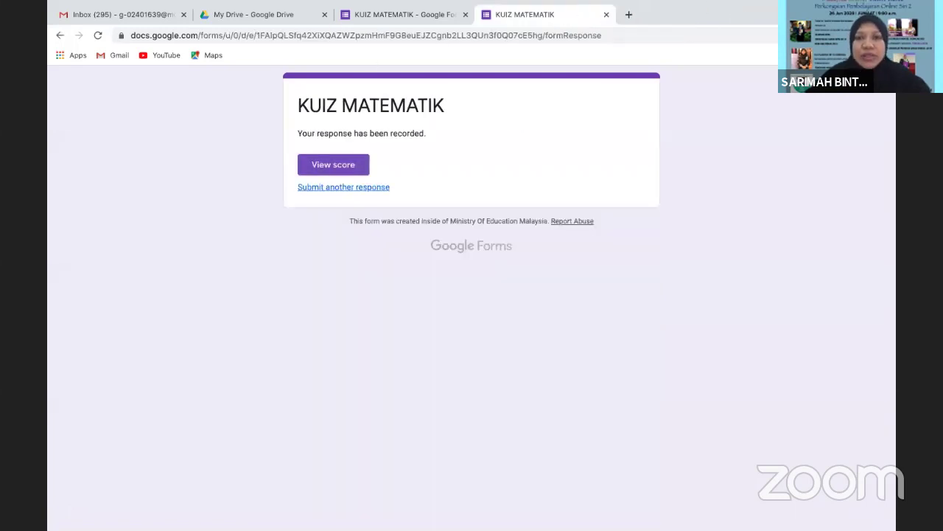
Close the response page and show the Responses summary of 3 responses
left_click(605, 15)
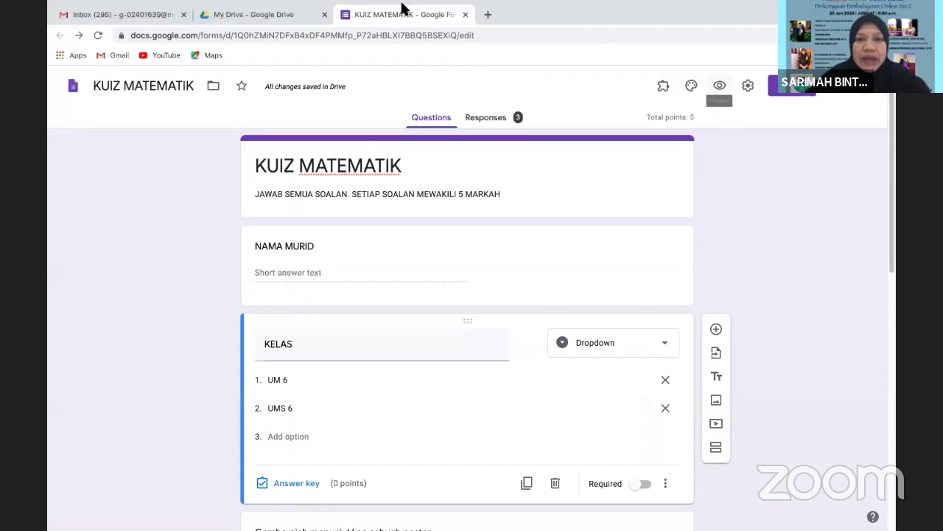
left_click(496, 118)
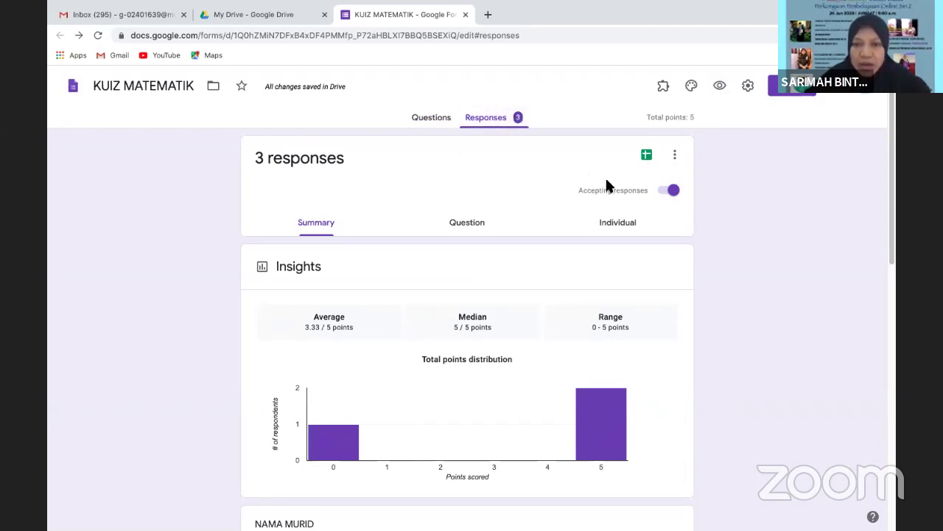
Open the responses spreadsheet and move NAMA MURID to column C and KELAS to column D
left_click(646, 156)
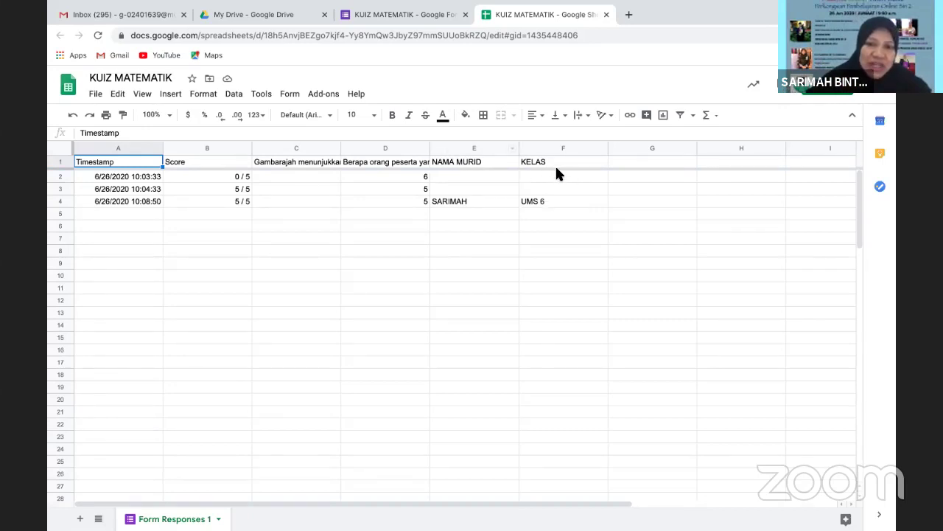
left_click(460, 147)
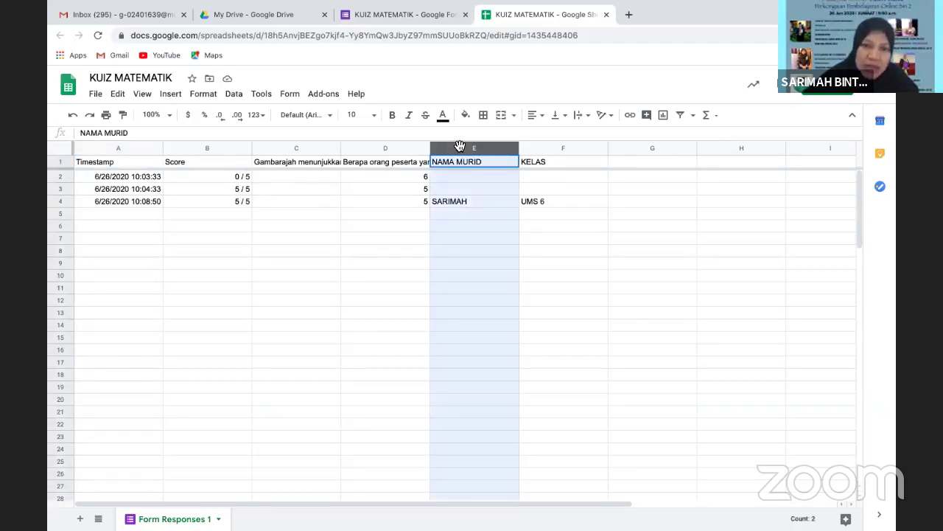
left_click_drag(460, 147, 310, 151)
left_click(549, 148)
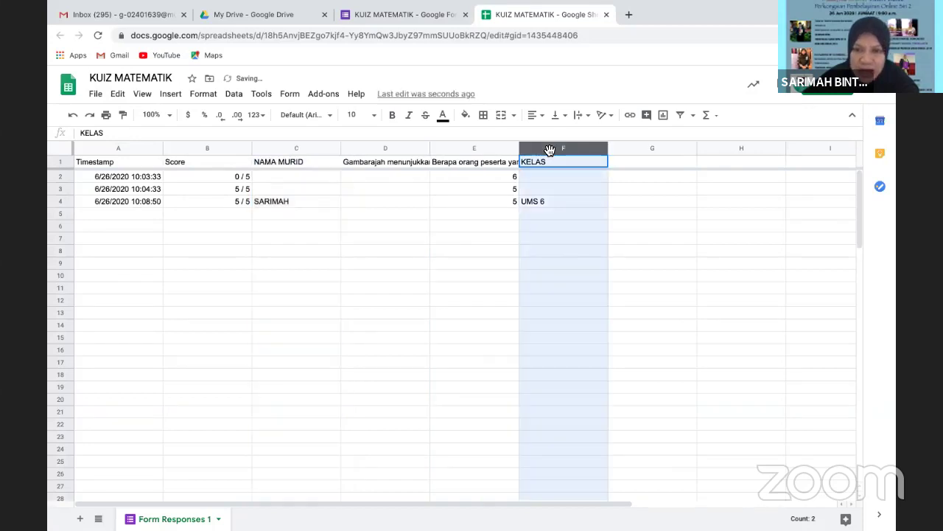
left_click_drag(549, 149, 383, 180)
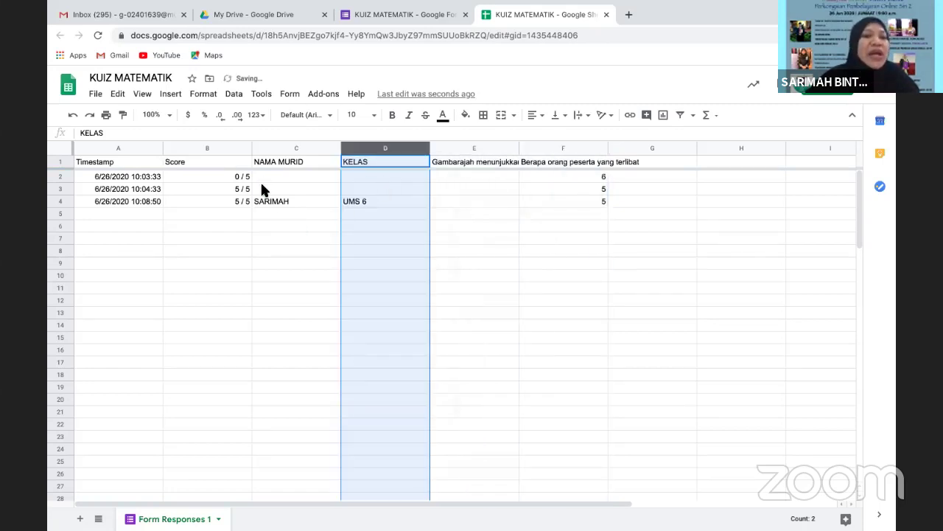
Select and copy the Score column, targeting column G as its new place
left_click_drag(222, 150, 303, 168)
left_click(207, 148)
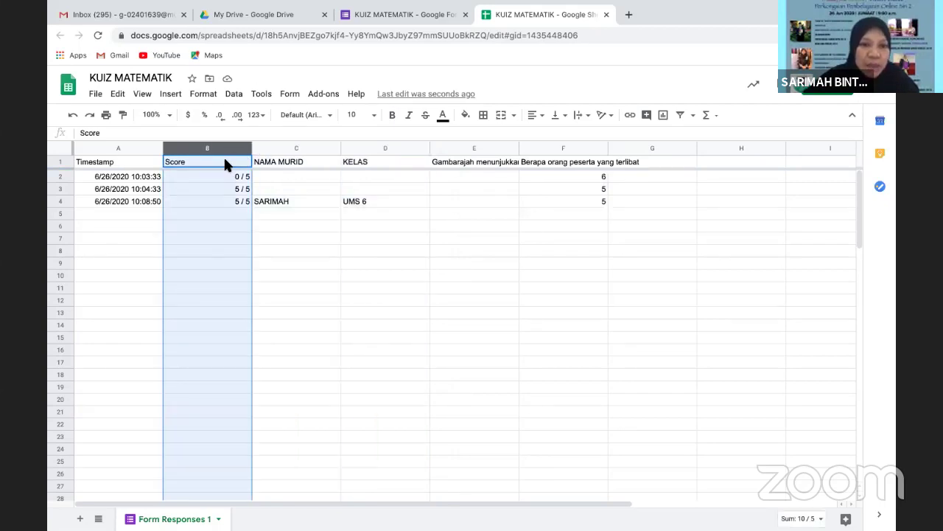
key("ctrl+c")
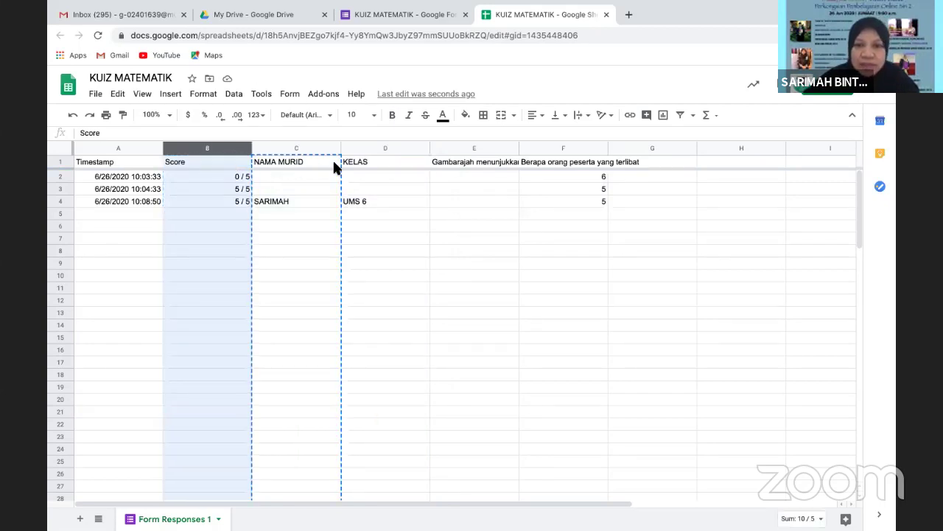
left_click_drag(335, 168, 654, 193)
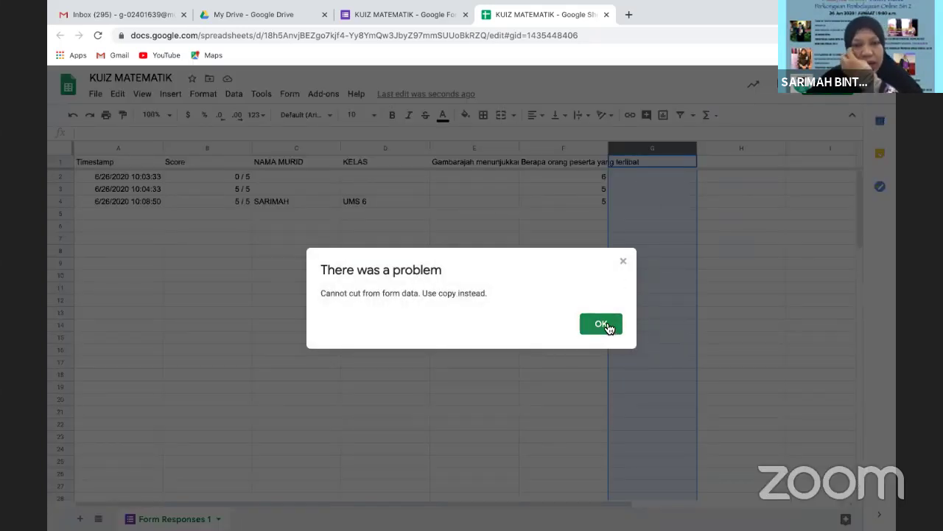
Dismiss the cannot-cut error message and clear the column selection
left_click(608, 326)
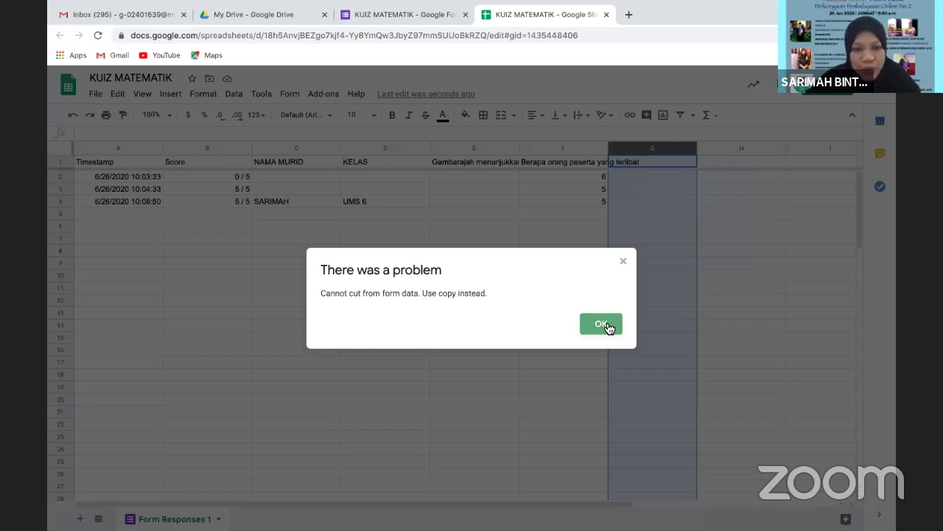
left_click(608, 326)
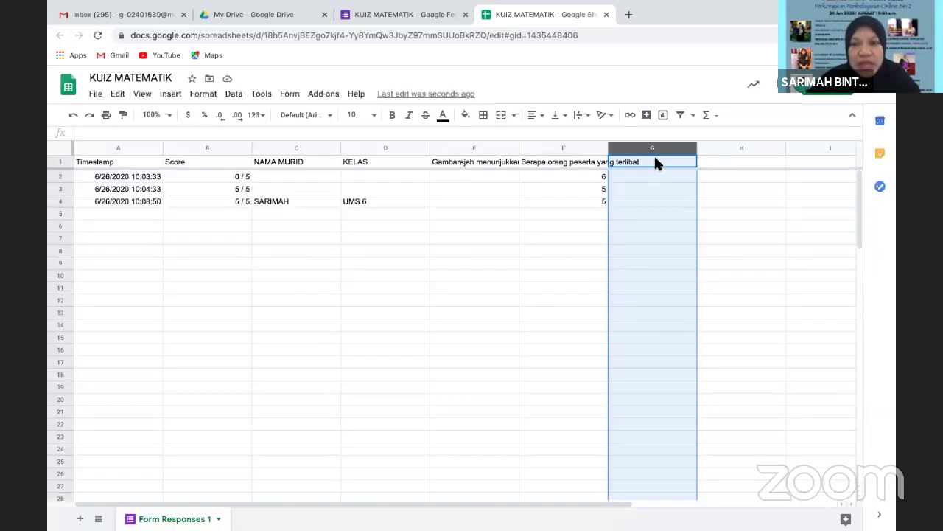
left_click(199, 263)
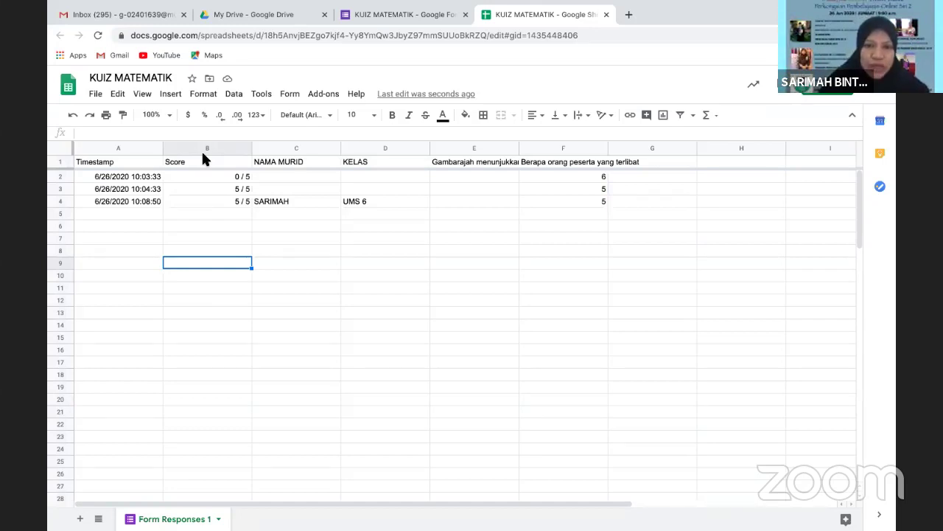
Select the NAMA MURID, KELAS and poster question columns, then close the spreadsheet
left_click(301, 148)
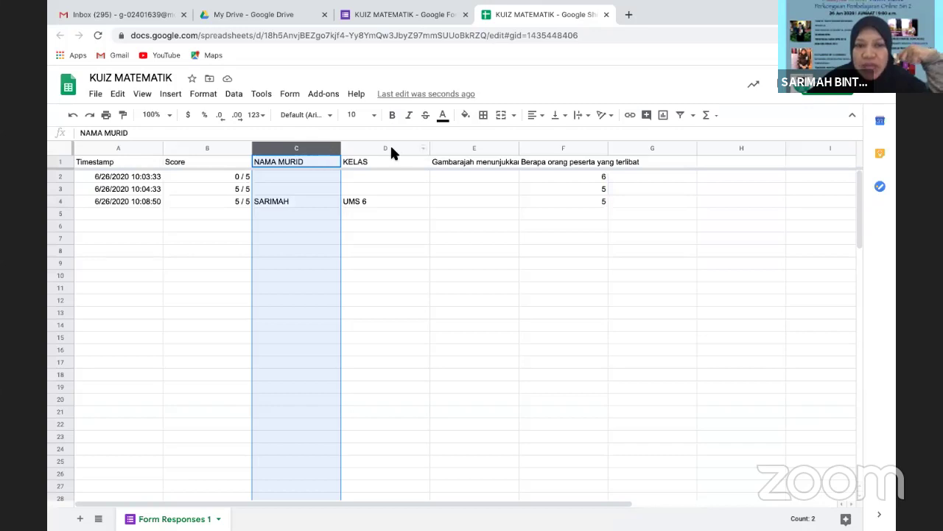
left_click(390, 148)
left_click(495, 148)
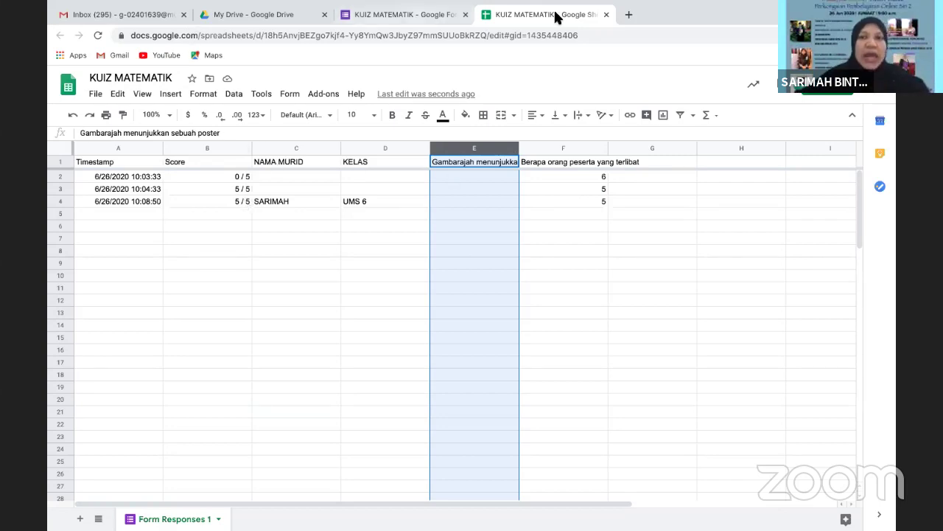
left_click(606, 15)
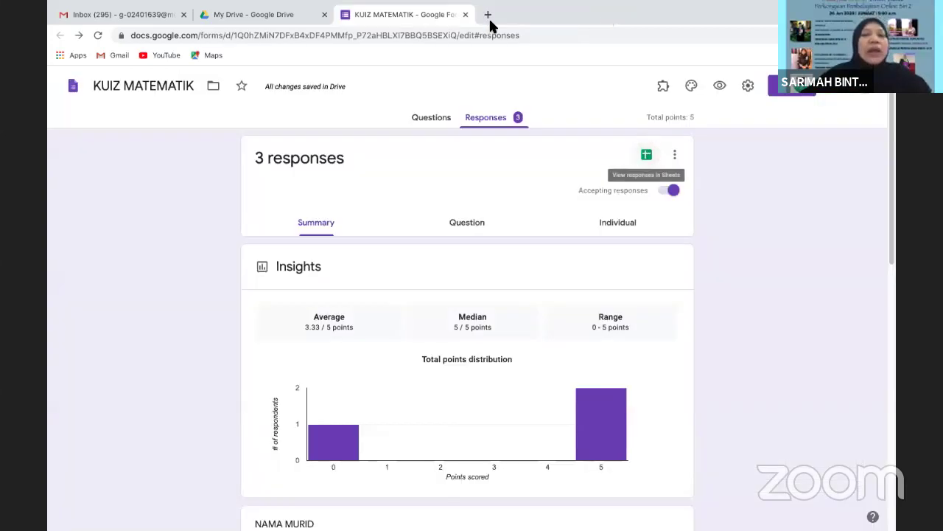
Return to the Questions view and scroll back up to the KUIZ MATEMATIK title card
left_click(438, 119)
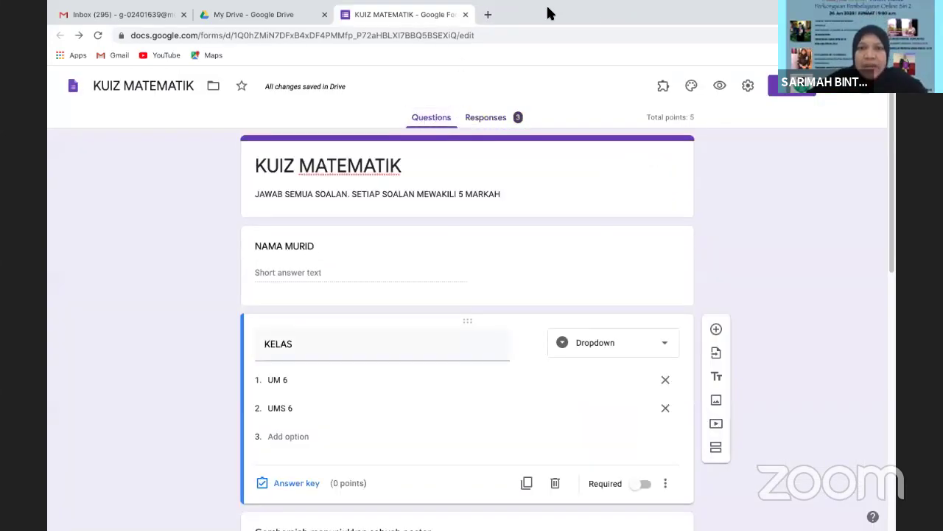
scroll(888, 316, "down", 10)
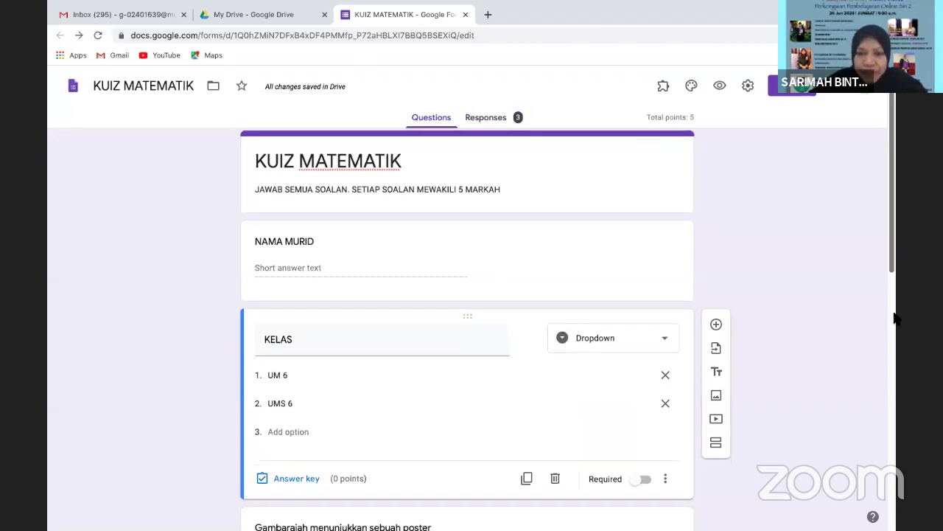
scroll(793, 124, "up", 7)
scroll(791, 118, "up", 2)
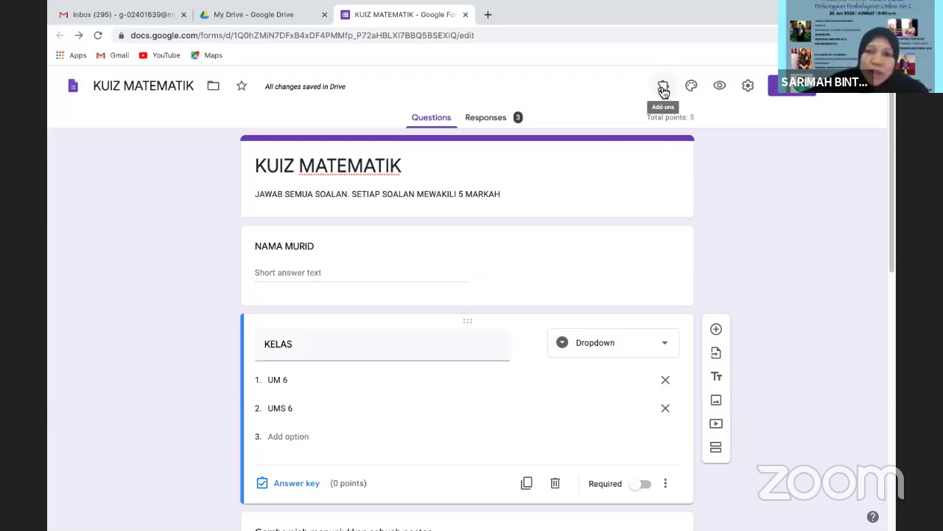
Launch Certify'em from the Add-ons puzzle menu
left_click(664, 88)
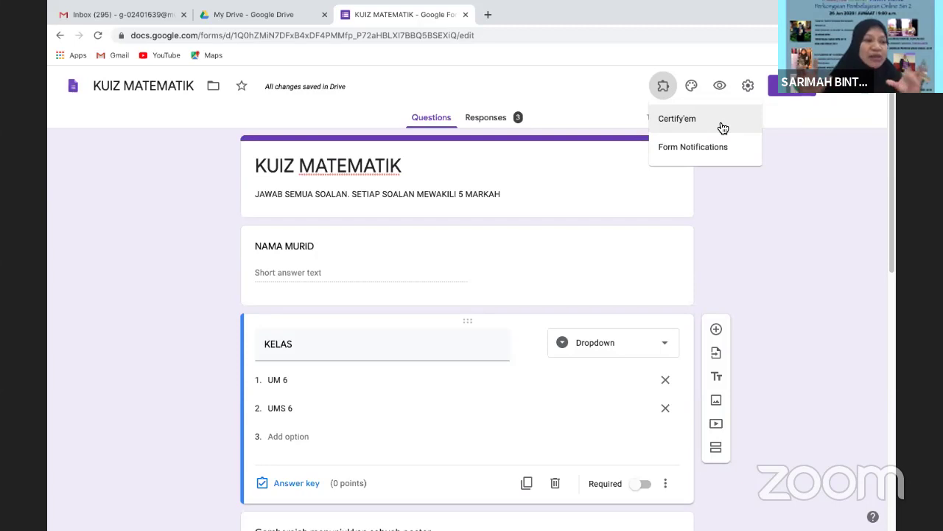
left_click(723, 129)
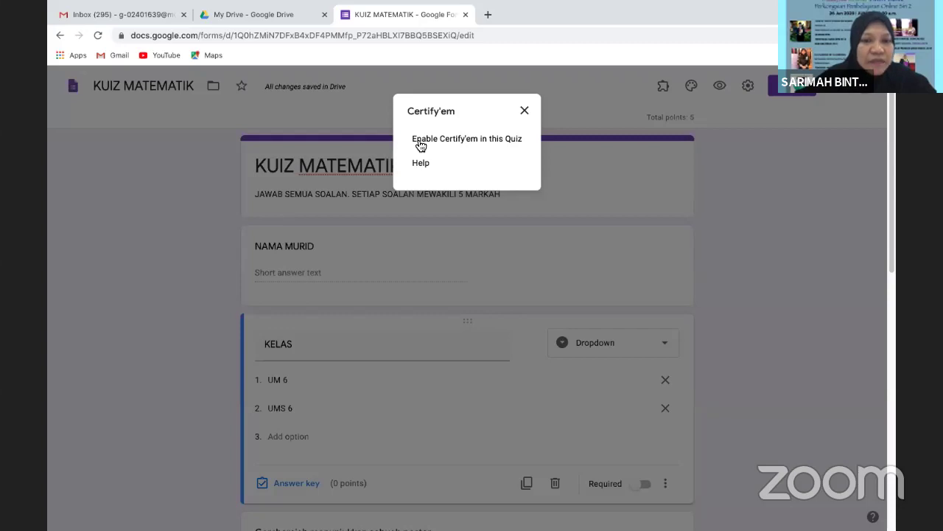
Enable Certify'em in this quiz and clear an accidental text selection
left_click(420, 144)
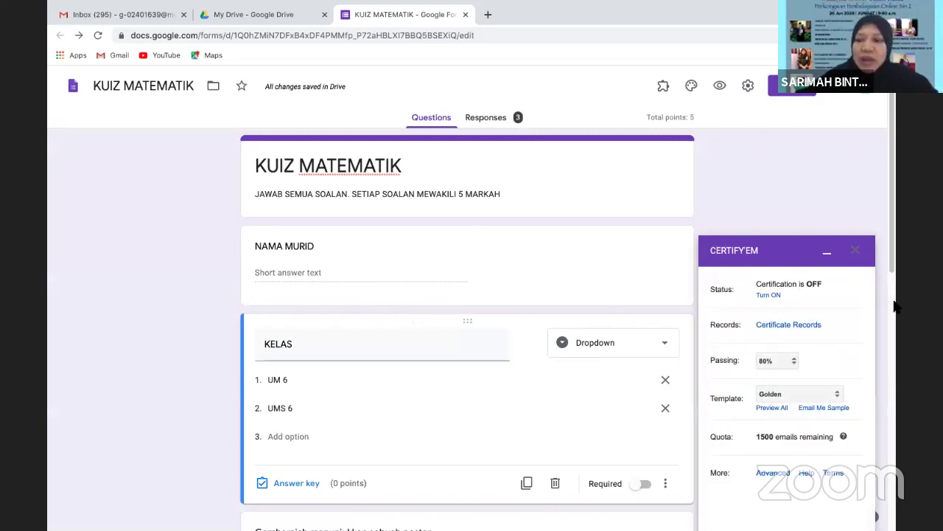
left_click_drag(777, 239, 848, 407)
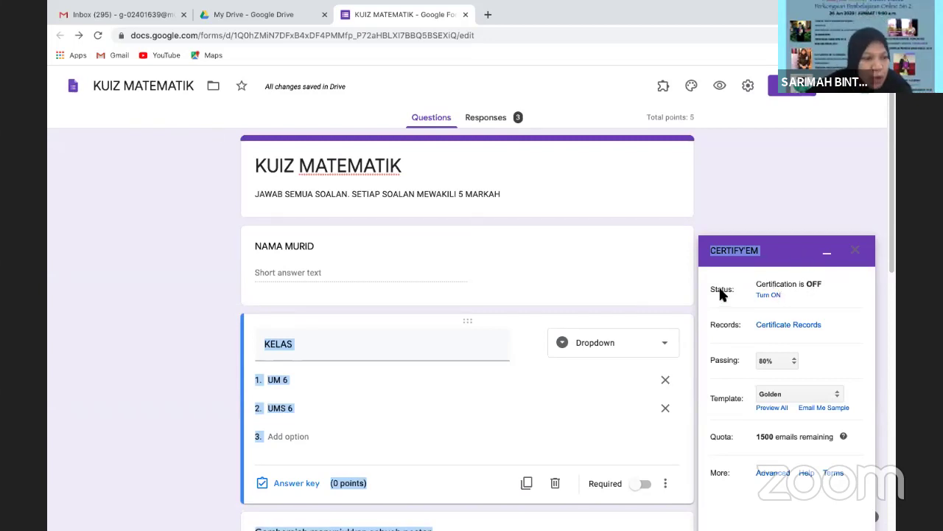
left_click(648, 240)
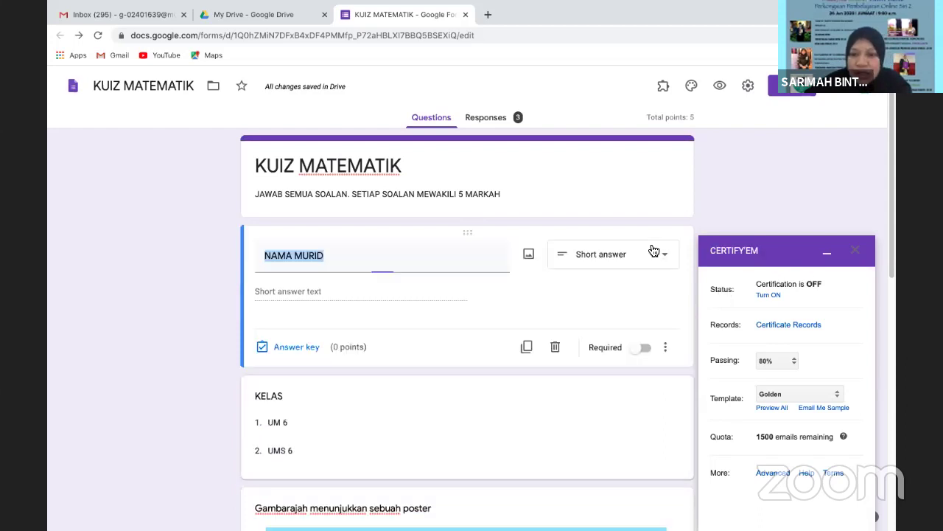
left_click(785, 253)
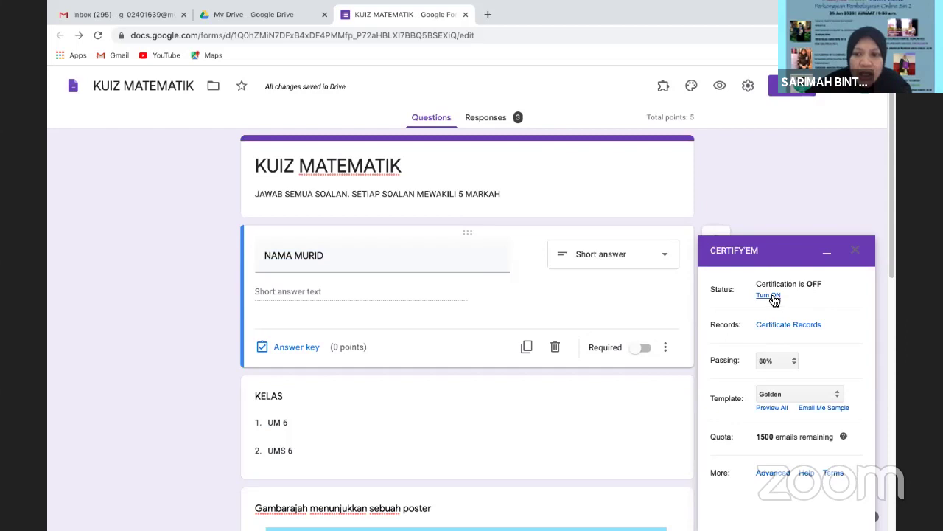
Turn on Certify'em certification for KUIZ MATEMATIK, leaving the passing mark at 80%
left_click(770, 295)
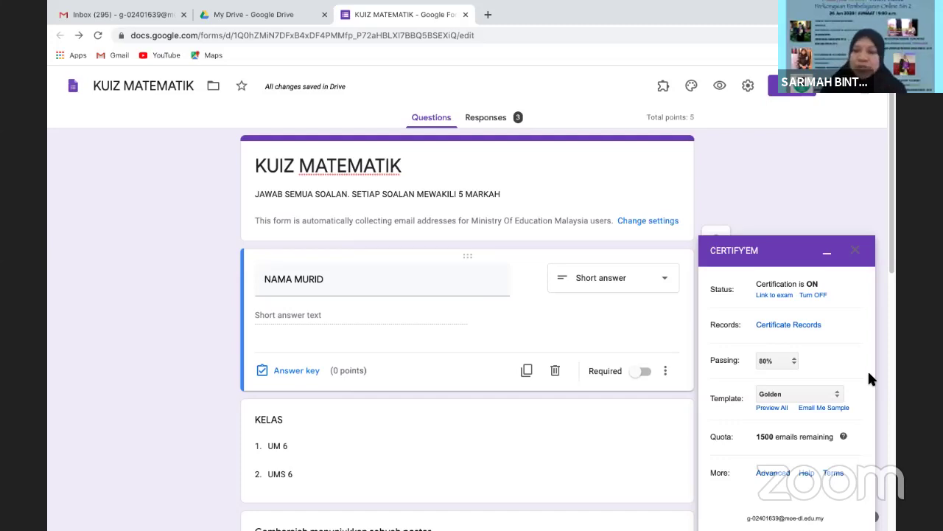
left_click(790, 362)
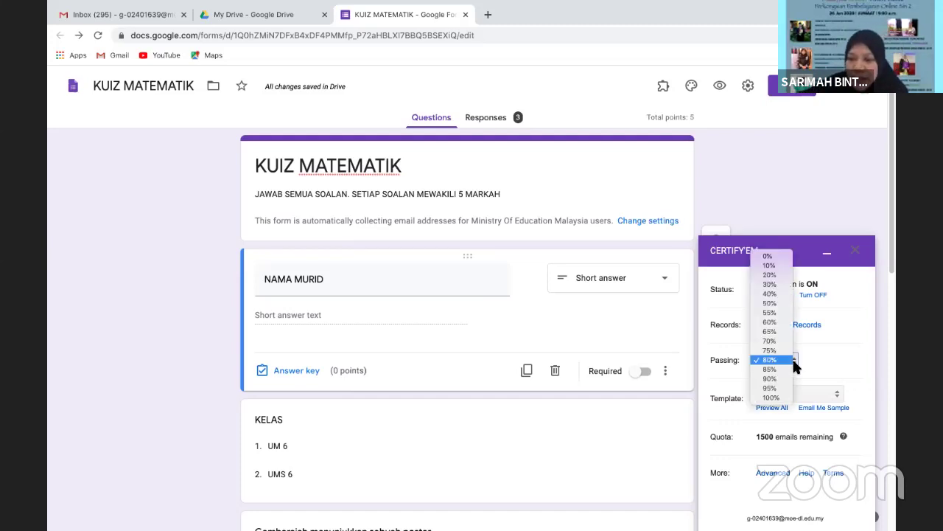
left_click(849, 342)
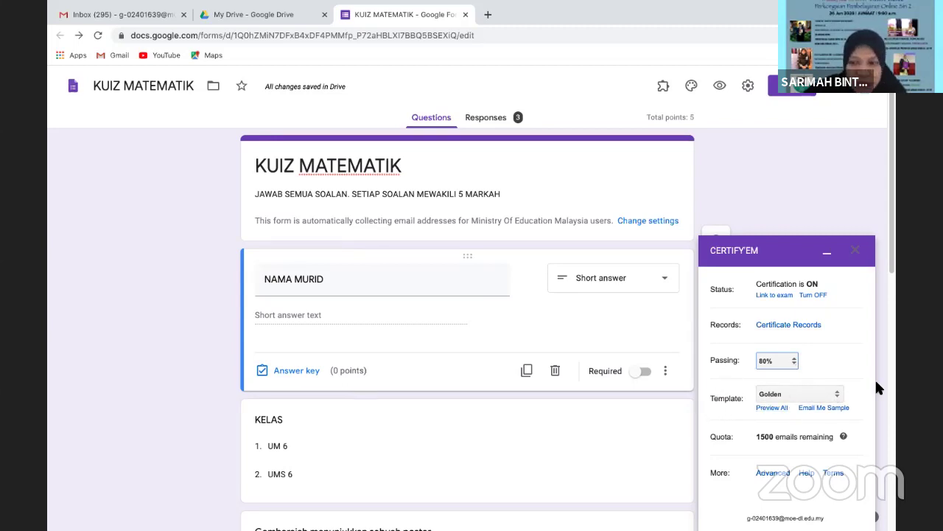
left_click(836, 395)
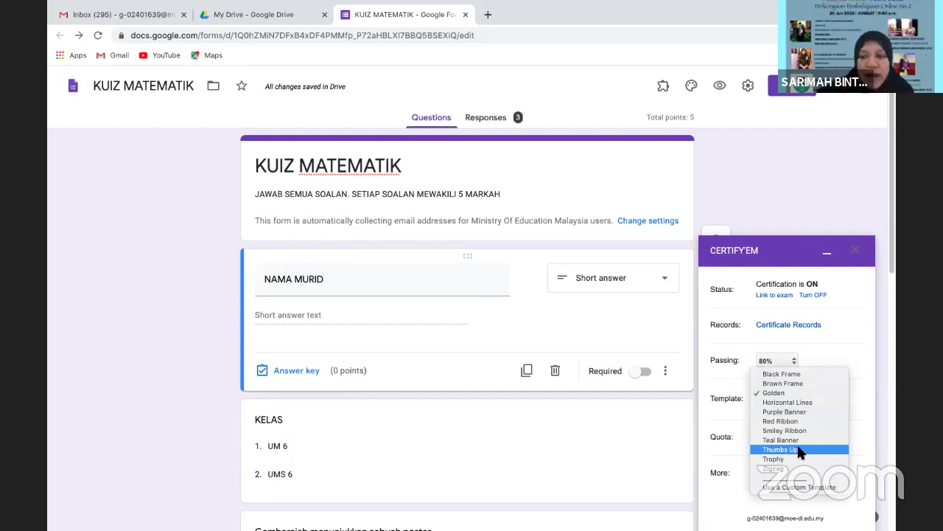
Choose 'Use a Custom Template' from the Certify'em Template list
left_click(869, 343)
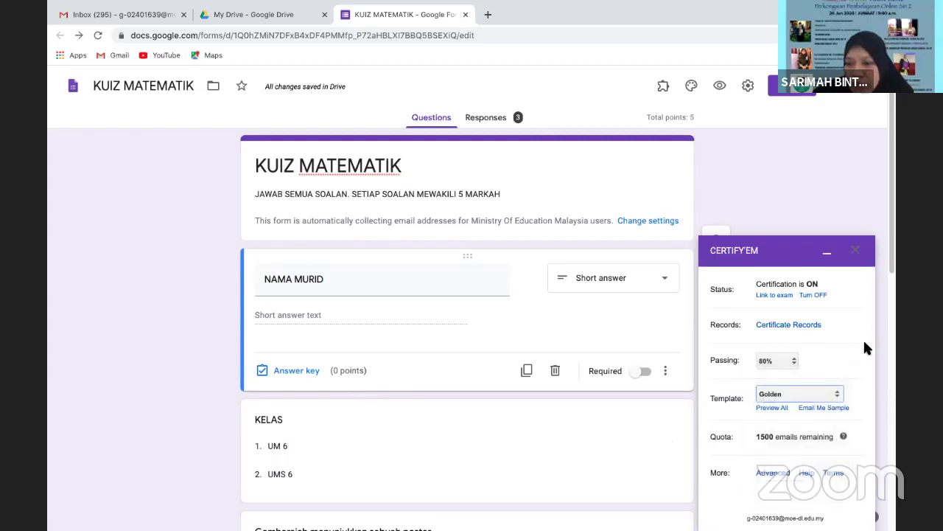
left_click(781, 394)
left_click(783, 487)
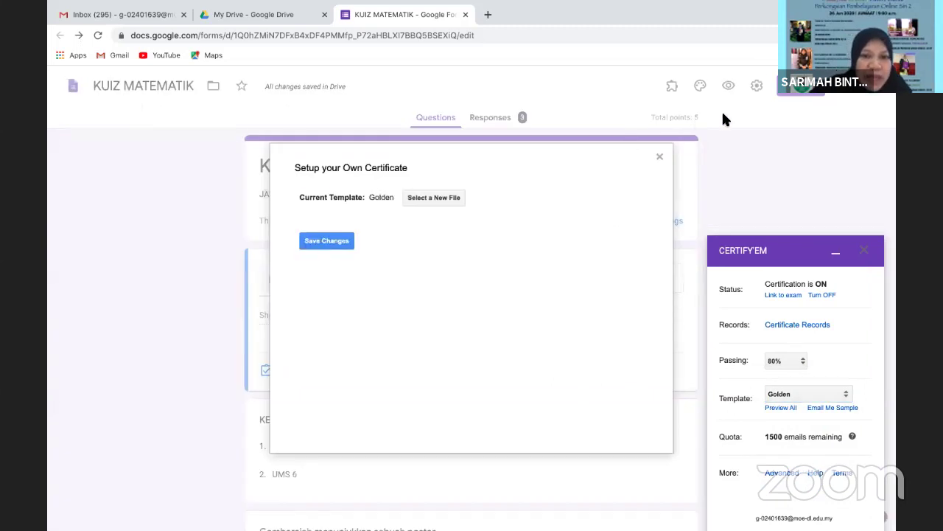
Select the 'Sijil by CikguSarrie' presentation as the custom certificate file and save the changes
left_click(418, 197)
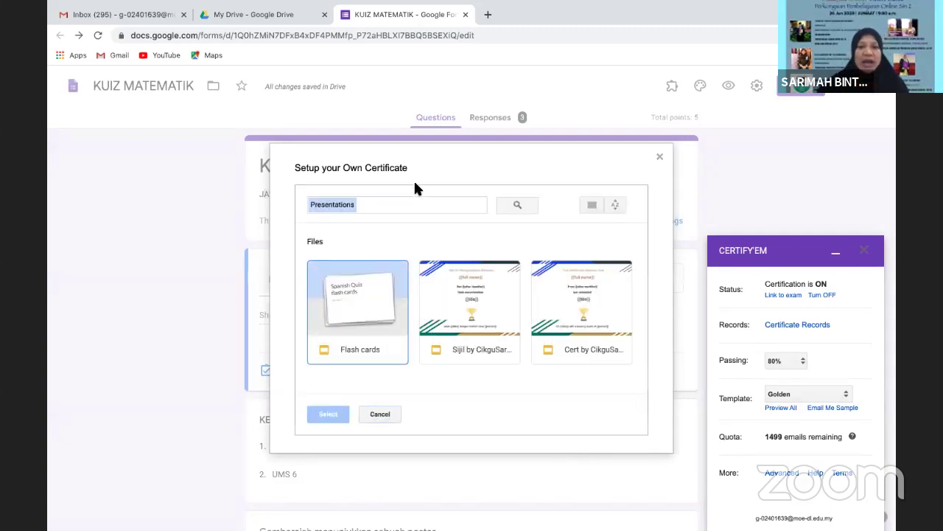
left_click_drag(450, 147, 338, 145)
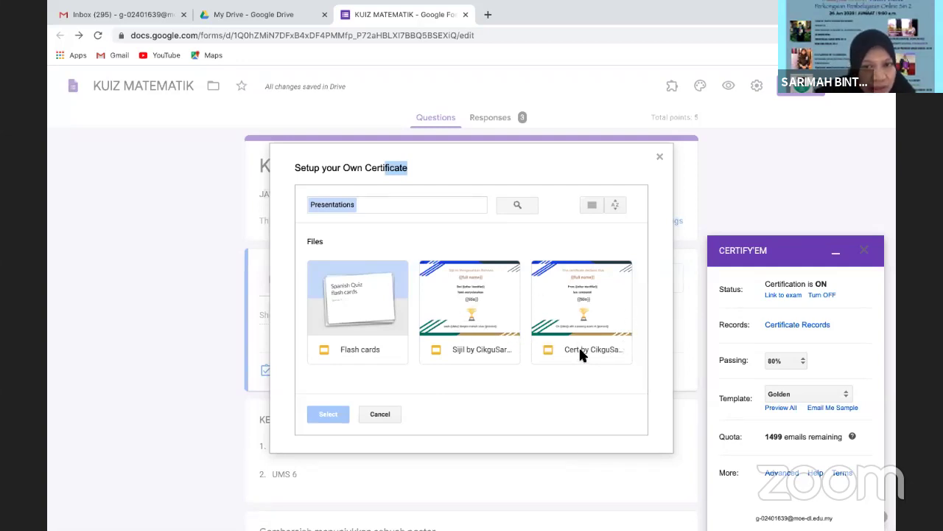
left_click(475, 332)
left_click(322, 415)
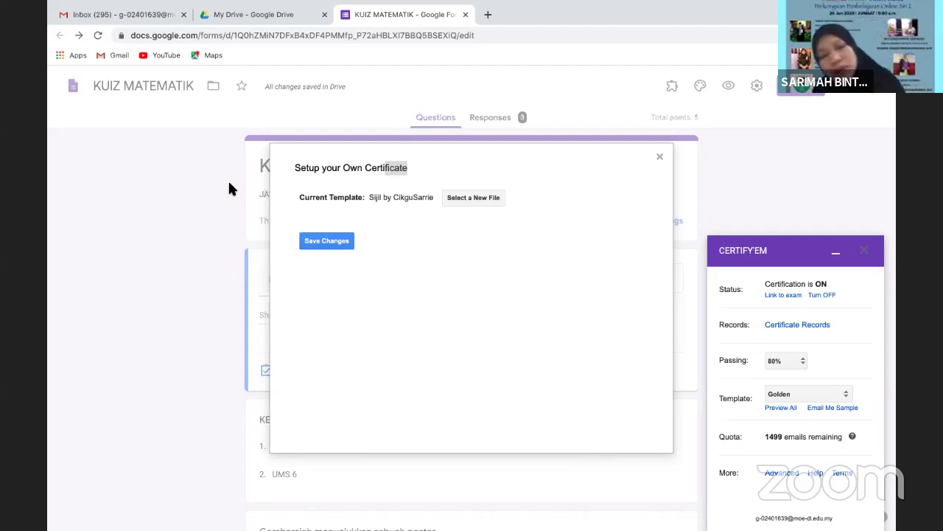
left_click(330, 241)
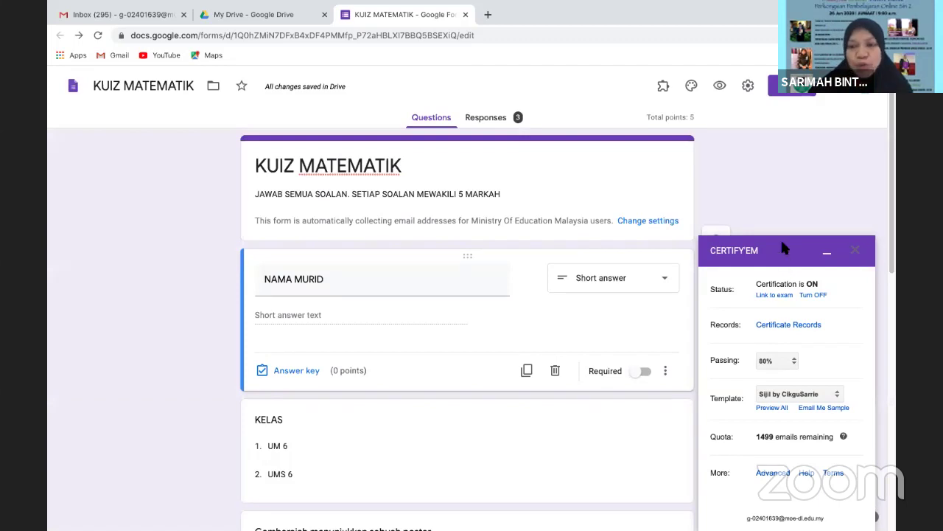
Check the Certify'em sidebar shows the Sijil by CikguSarrie template, clearing a stray text selection
left_click_drag(780, 241, 715, 114)
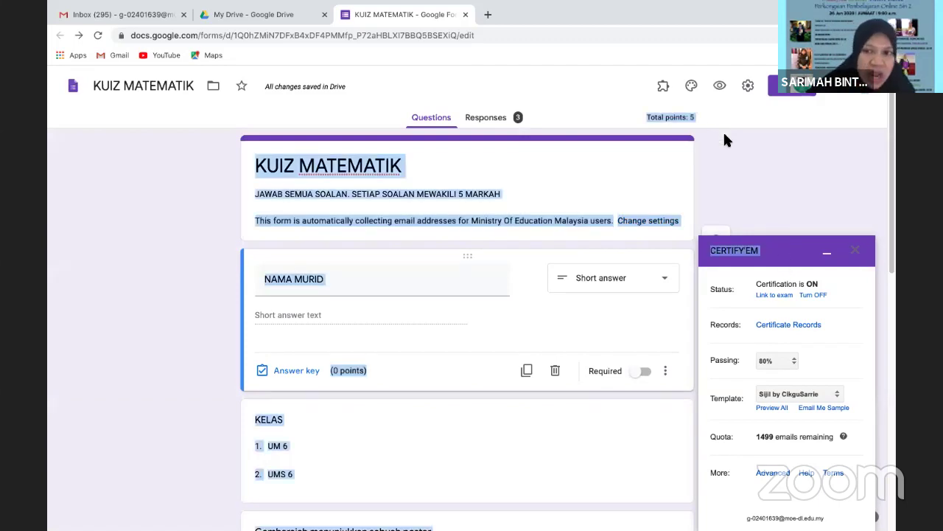
left_click(782, 257)
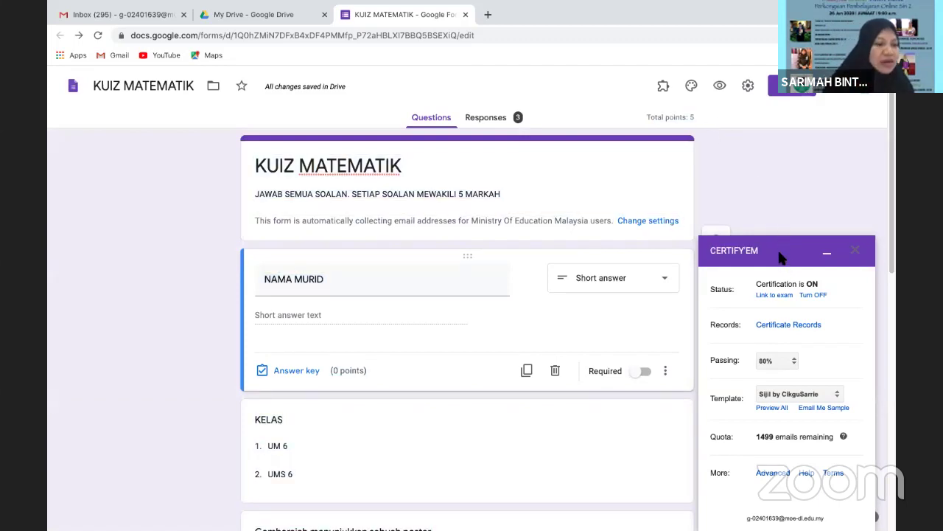
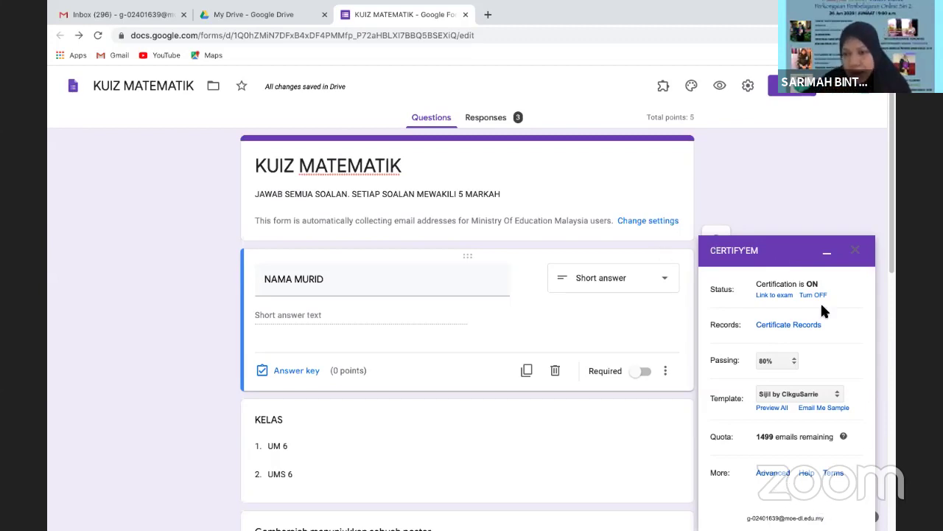
Save Certify'em's advanced Certificate Options with PDF certificates shared via Email
left_click_drag(781, 251, 737, 181)
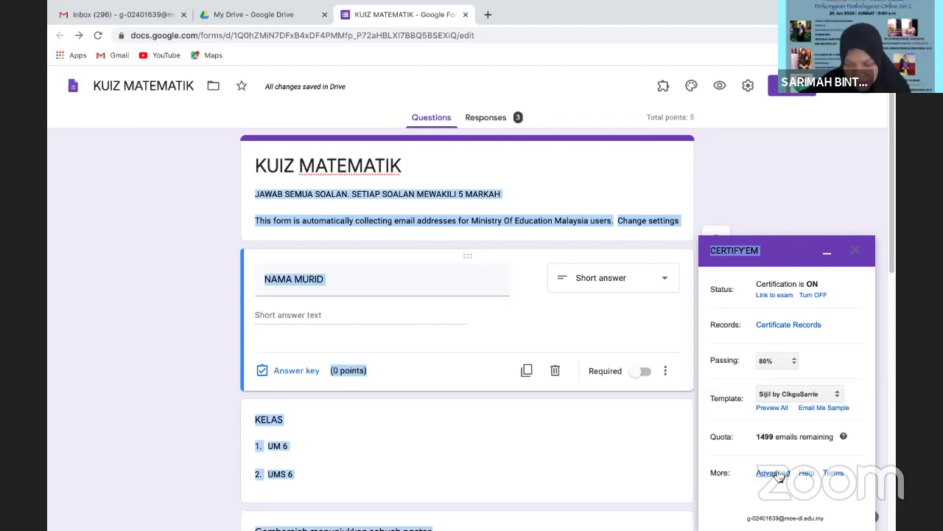
left_click(774, 473)
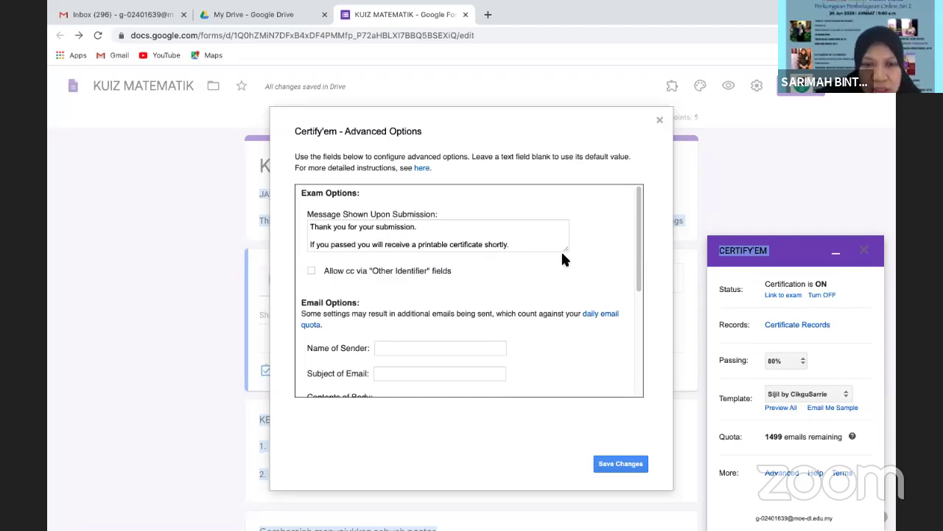
left_click_drag(636, 233, 640, 271)
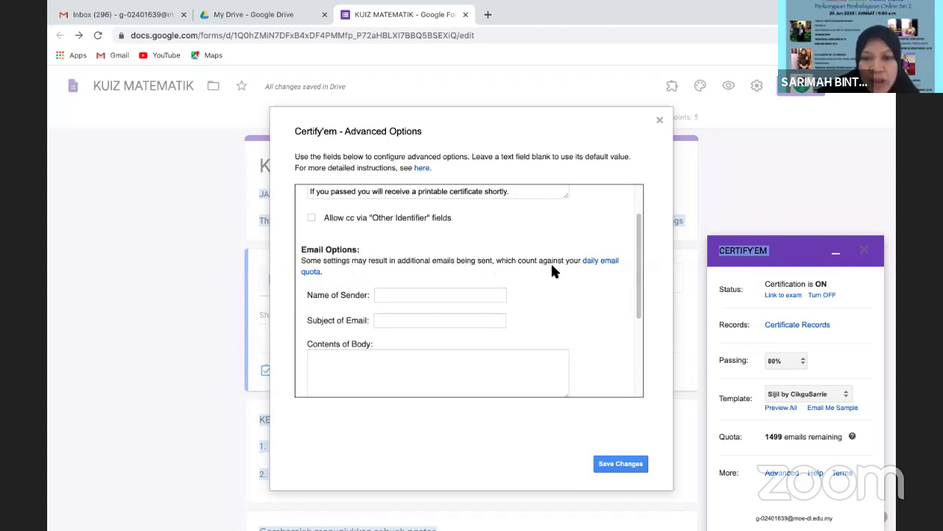
left_click_drag(638, 295, 661, 404)
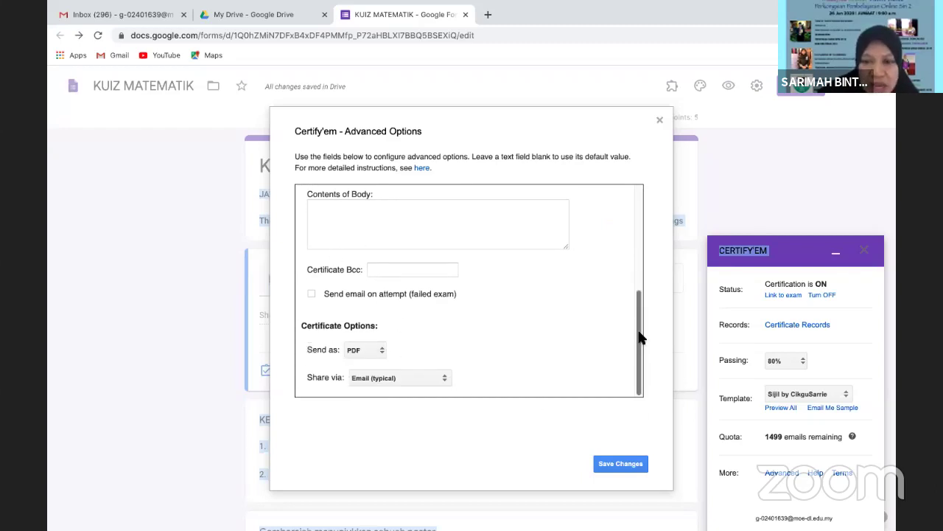
scroll(548, 257, "up", 3)
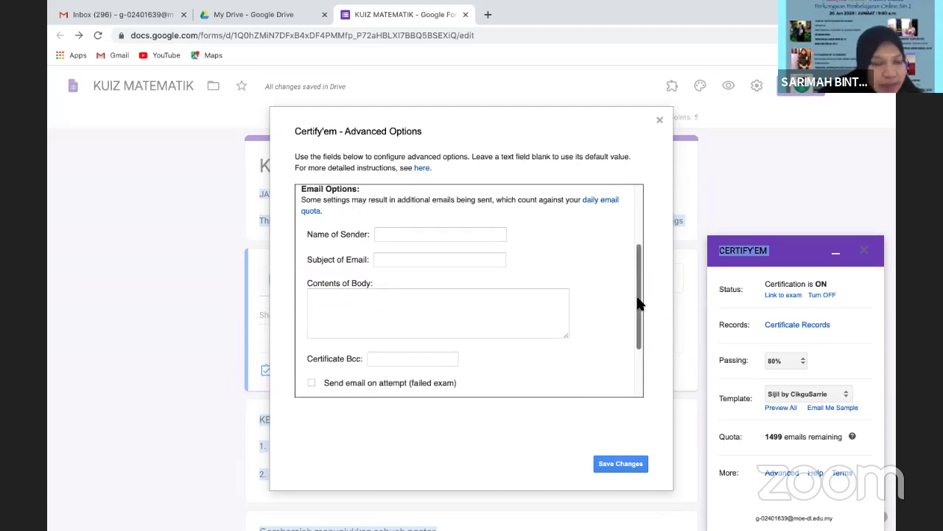
left_click_drag(640, 303, 662, 370)
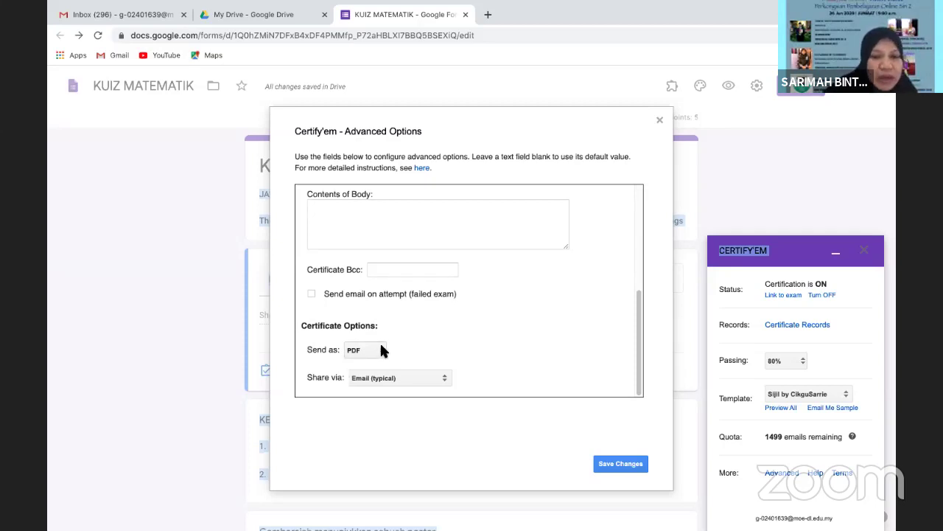
left_click(444, 380)
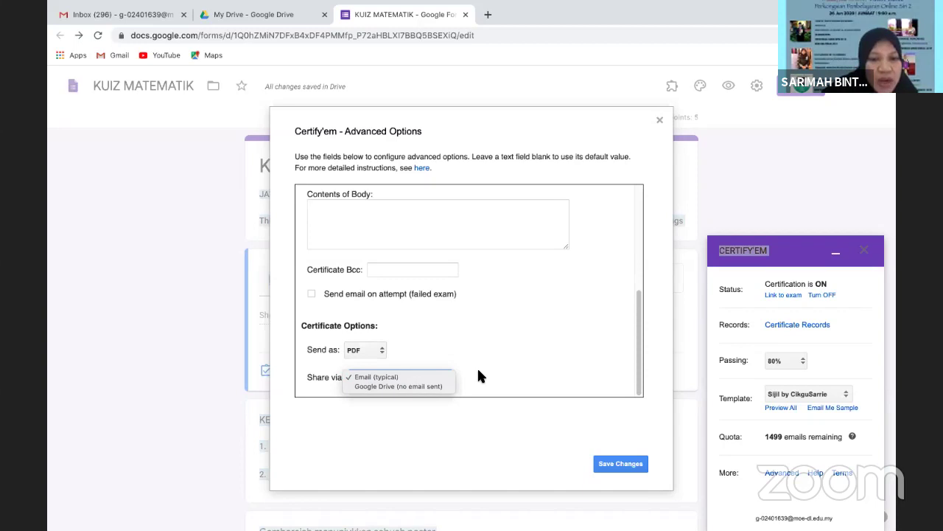
left_click(478, 372)
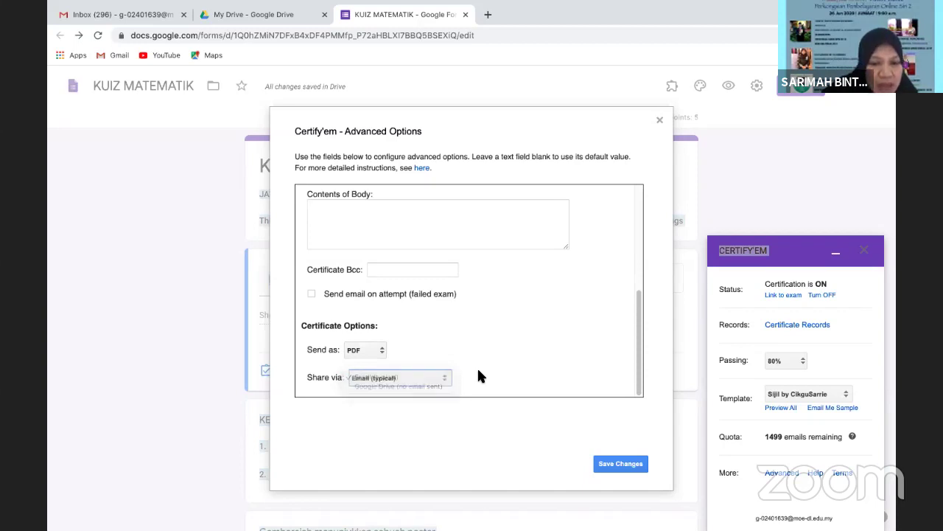
left_click(631, 470)
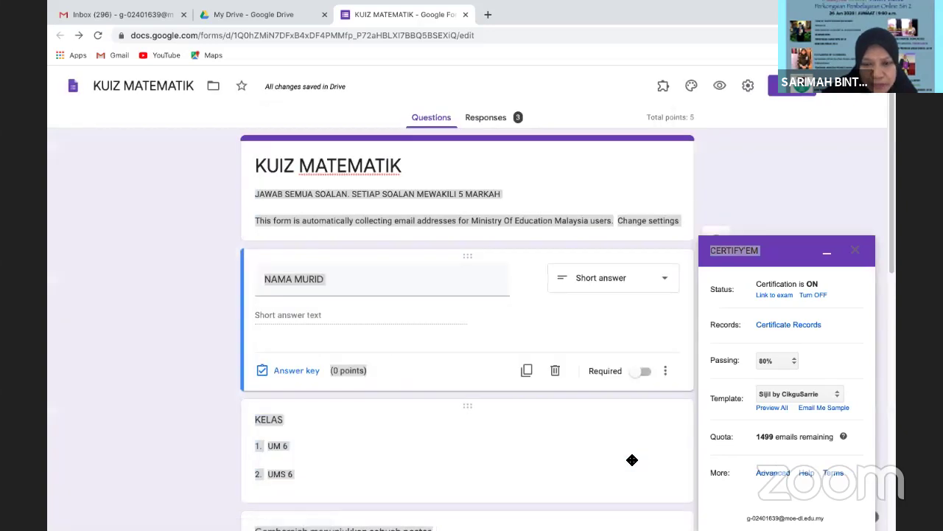
Close the Certify'em panel, preview the KUIZ MATEMATIK form, then go back to the editor
left_click(594, 163)
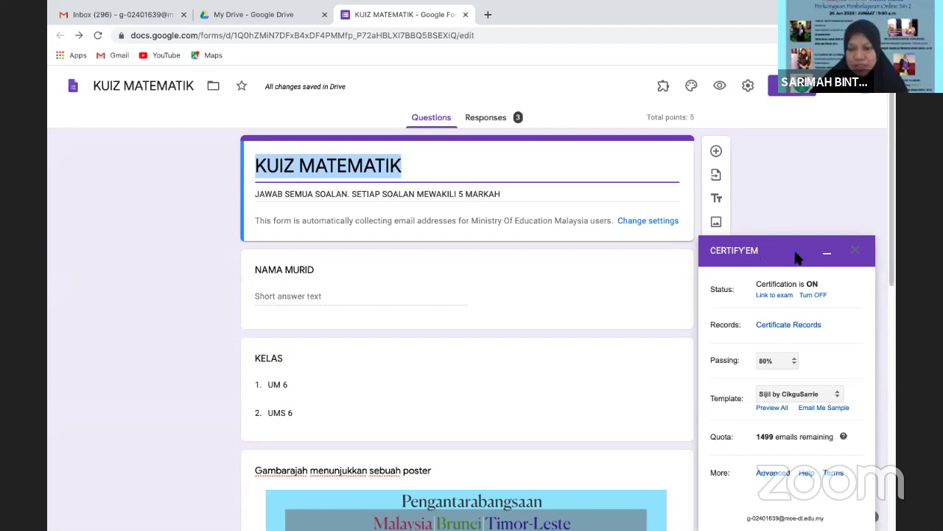
left_click(855, 251)
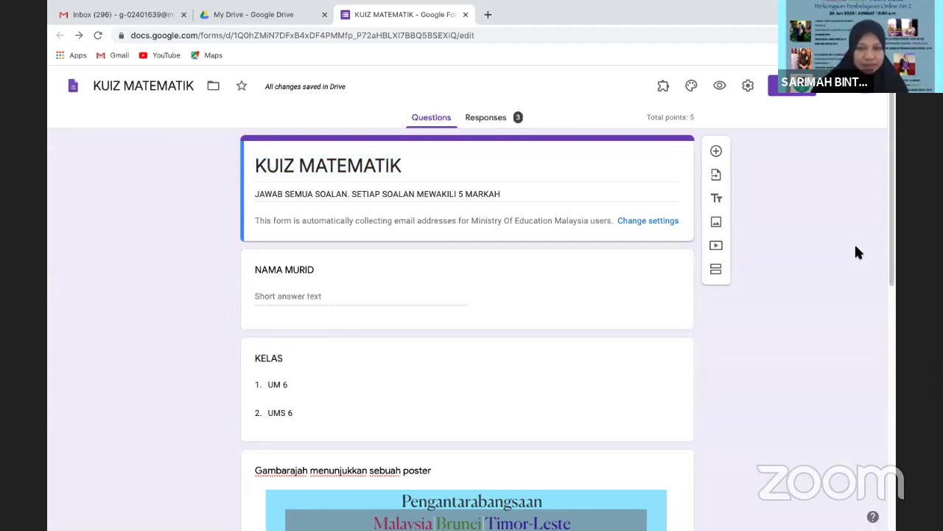
scroll(896, 244, "down", 1)
scroll(897, 244, "up", 1)
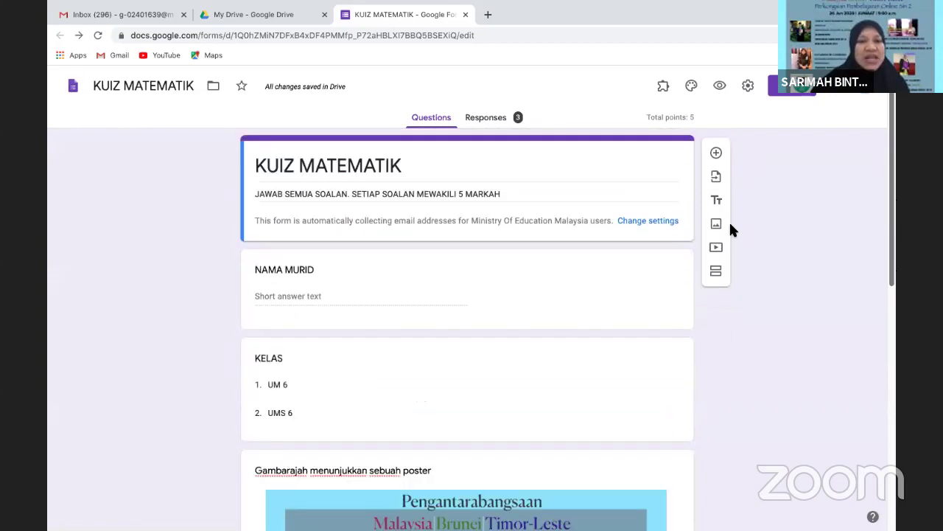
left_click(720, 86)
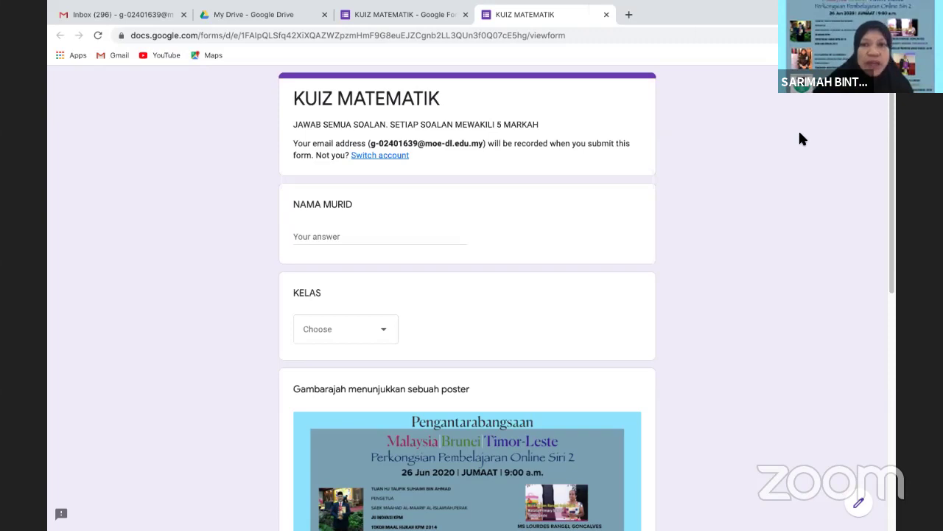
left_click(435, 21)
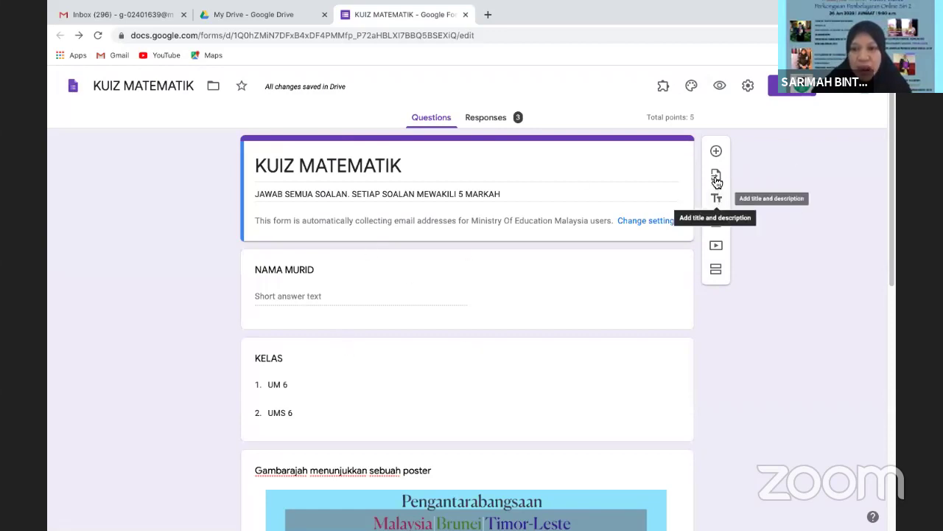
Add a trial EMAIL question, delete it, and show the installed add-ons list
left_click(716, 153)
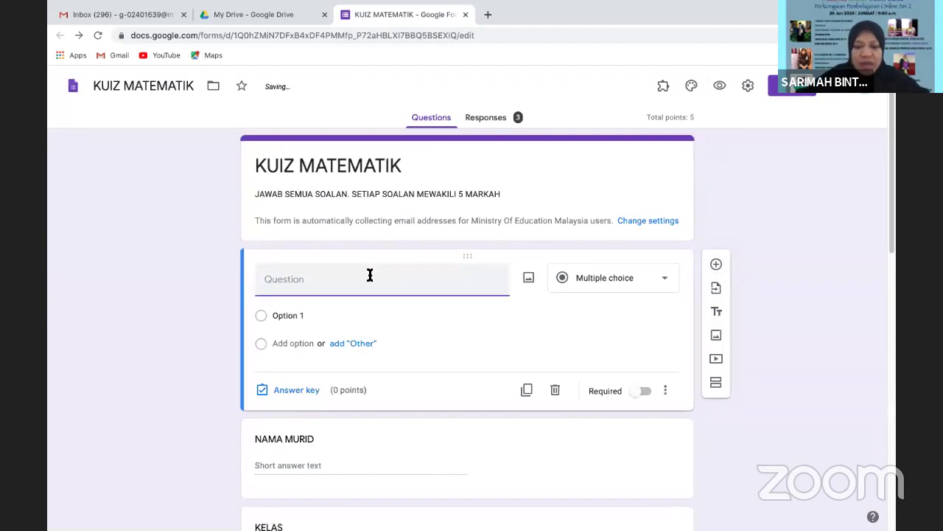
type("EMAIL")
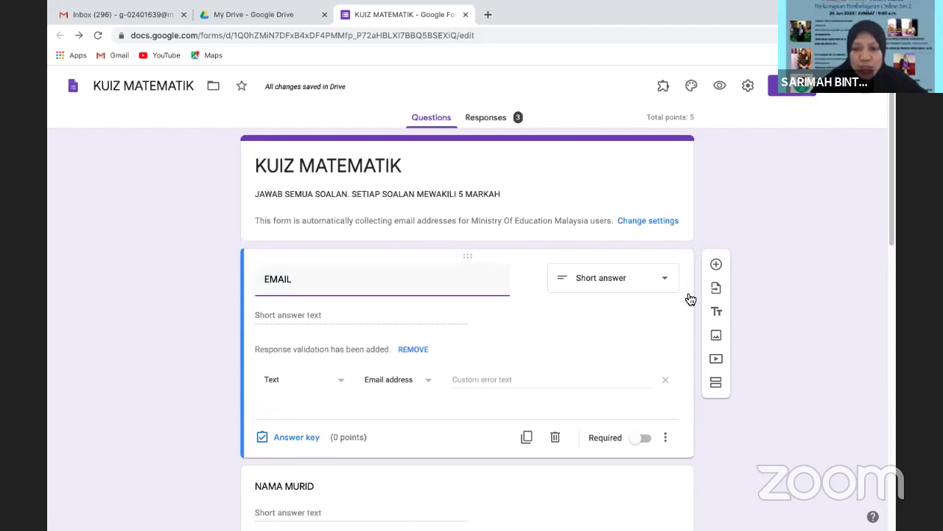
left_click(554, 438)
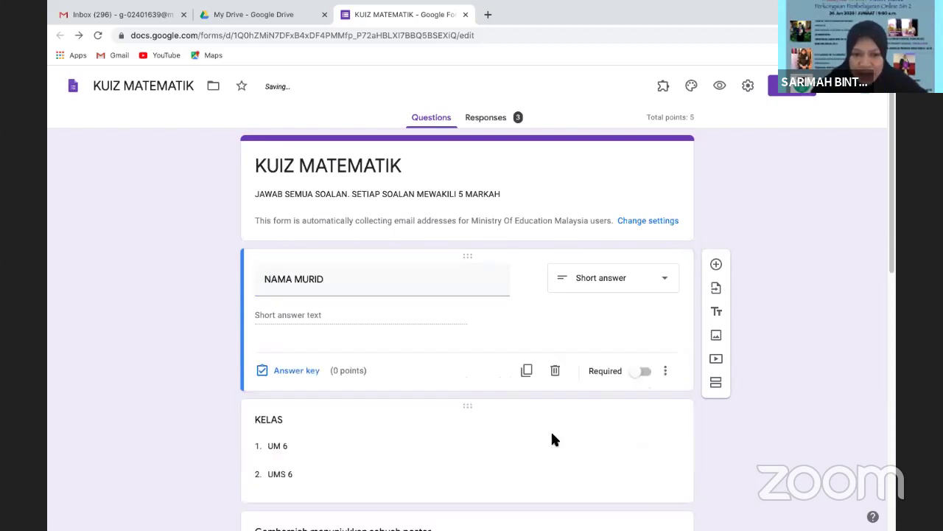
left_click(663, 87)
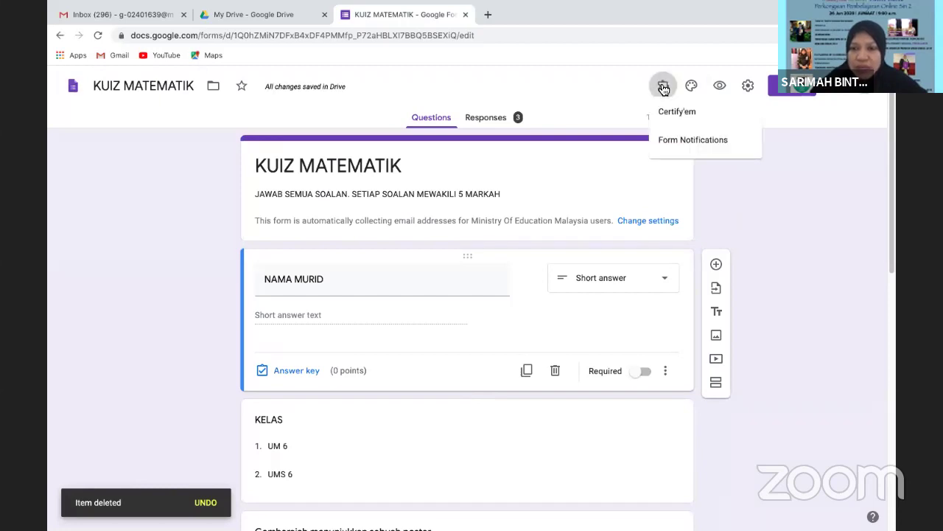
Resend the certificates through Certify'em and briefly preview the form
left_click(713, 120)
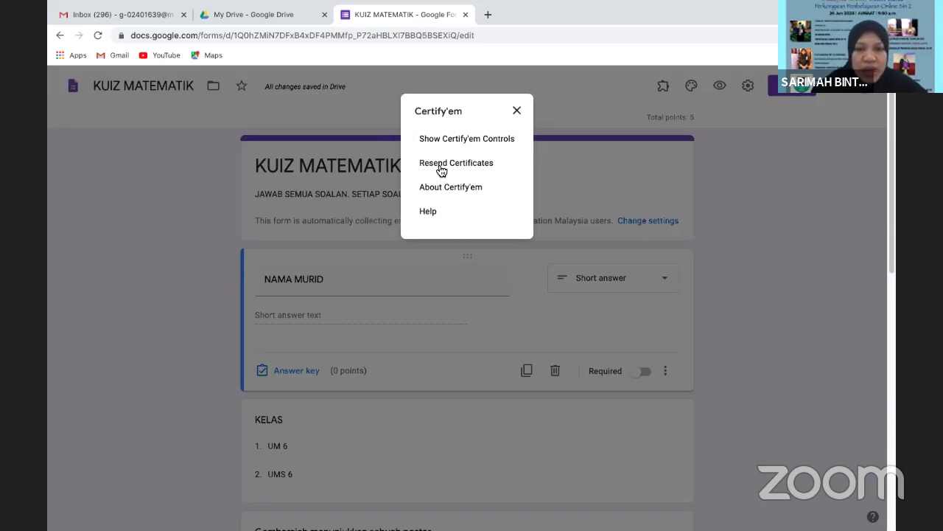
left_click(441, 165)
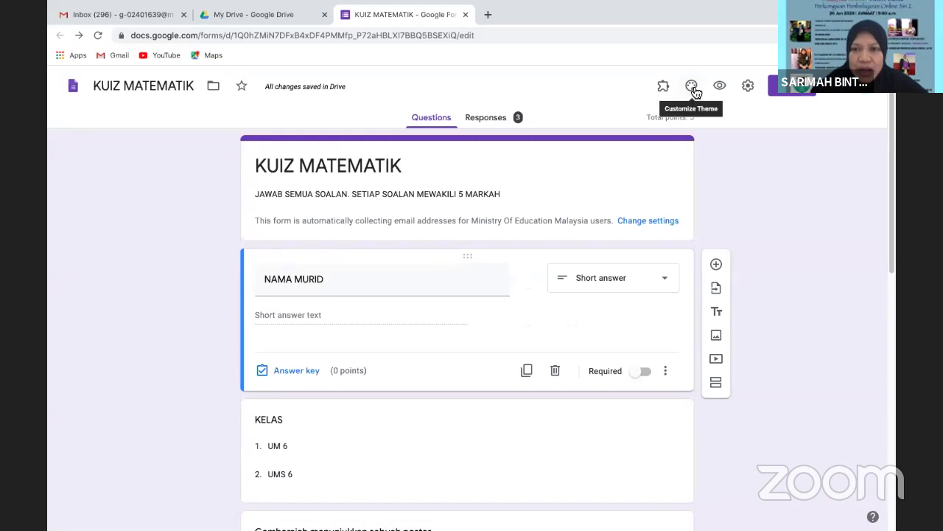
left_click(720, 86)
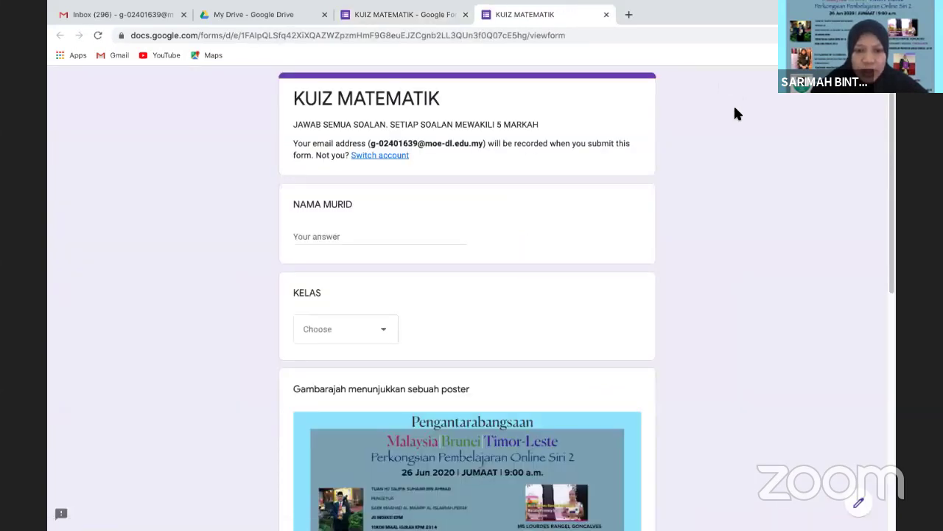
left_click(605, 15)
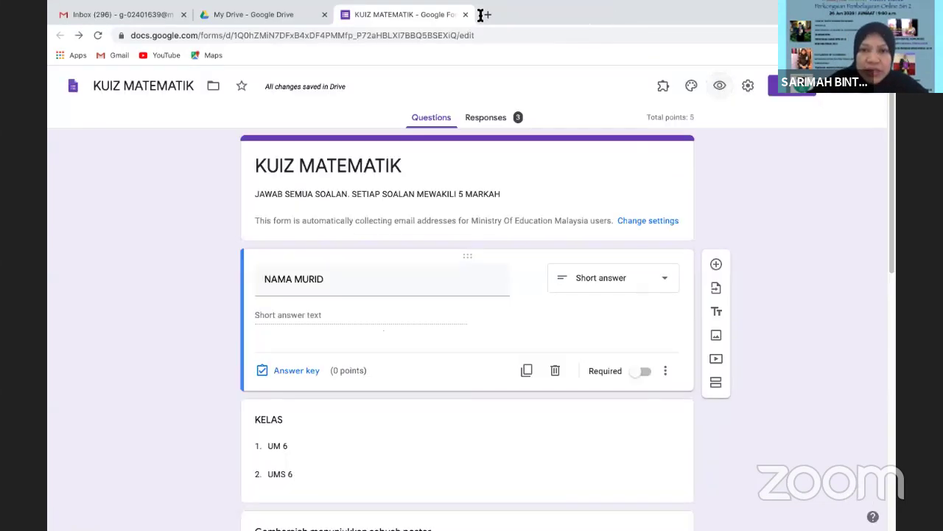
Bring back the Certify'em control panel via Add-ons > Show Certify'em Controls
left_click(664, 94)
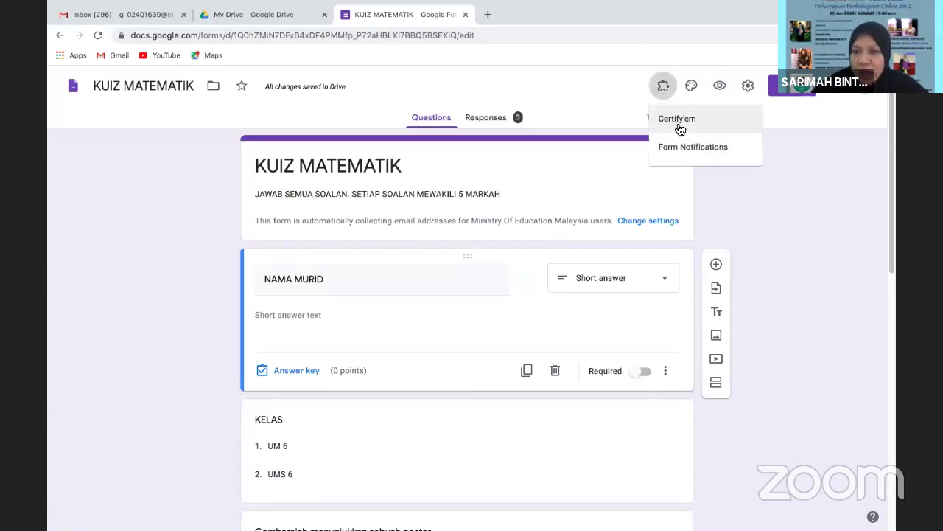
left_click(677, 120)
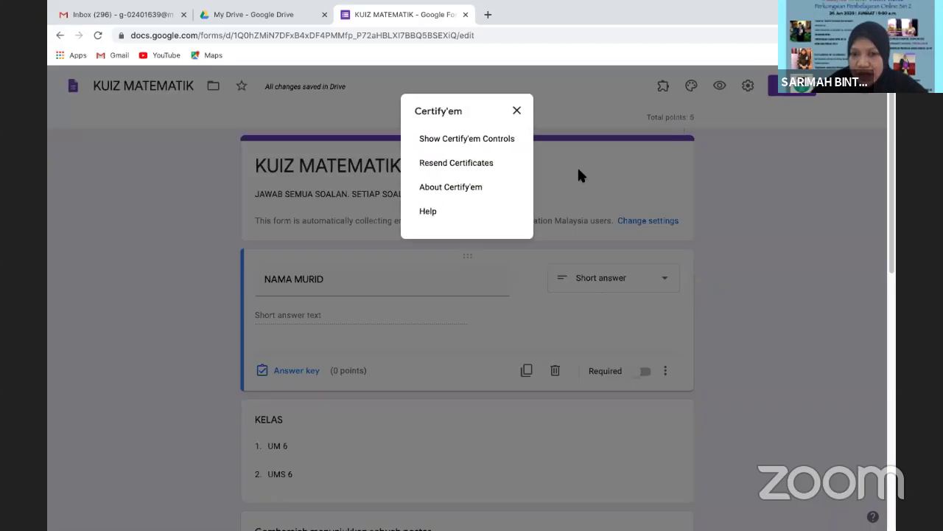
left_click(463, 140)
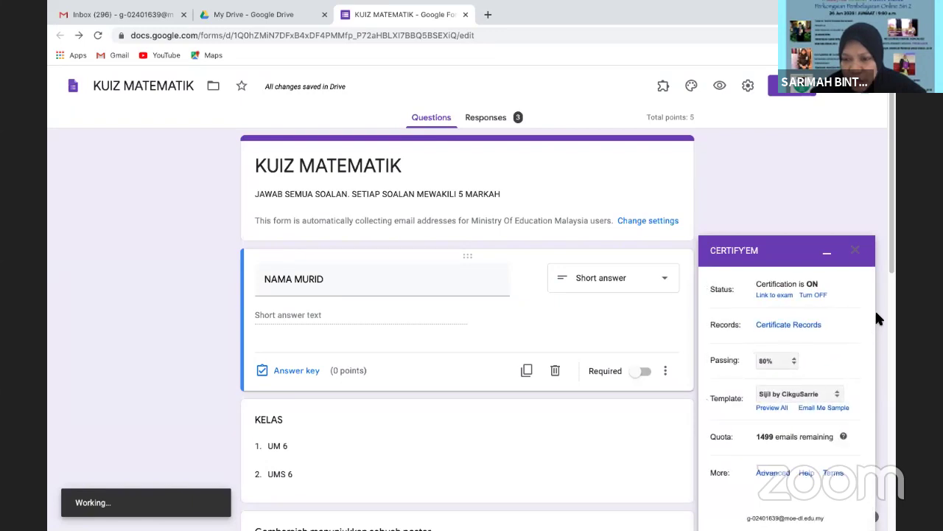
left_click(805, 325)
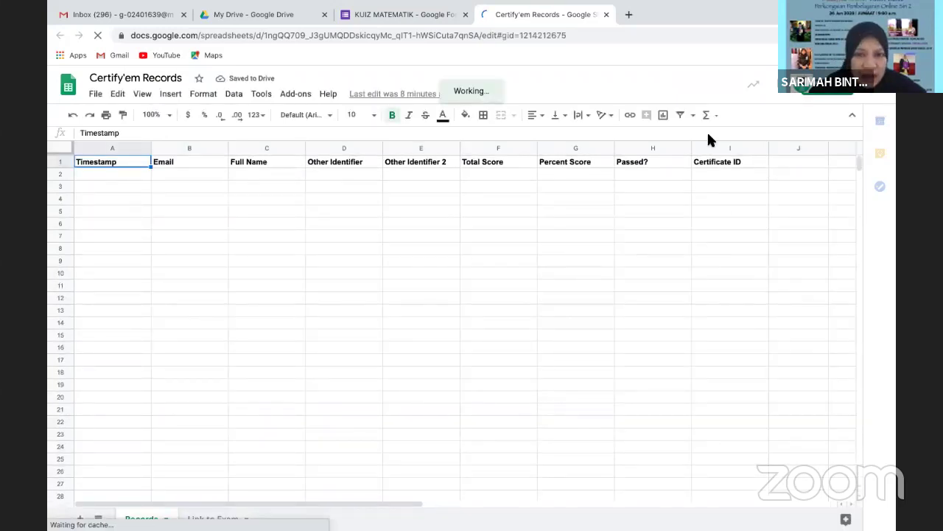
left_click(606, 15)
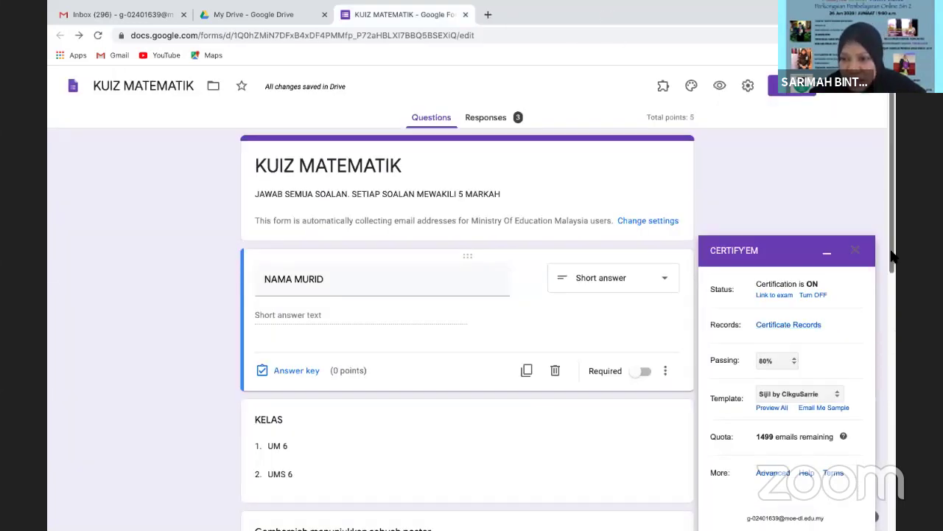
scroll(896, 289, "down", 1)
scroll(896, 290, "down", 3)
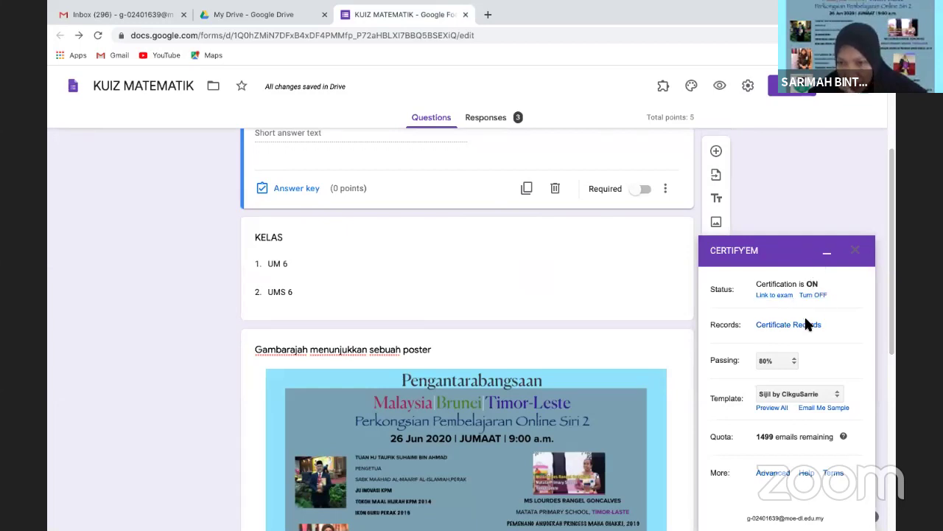
left_click(773, 475)
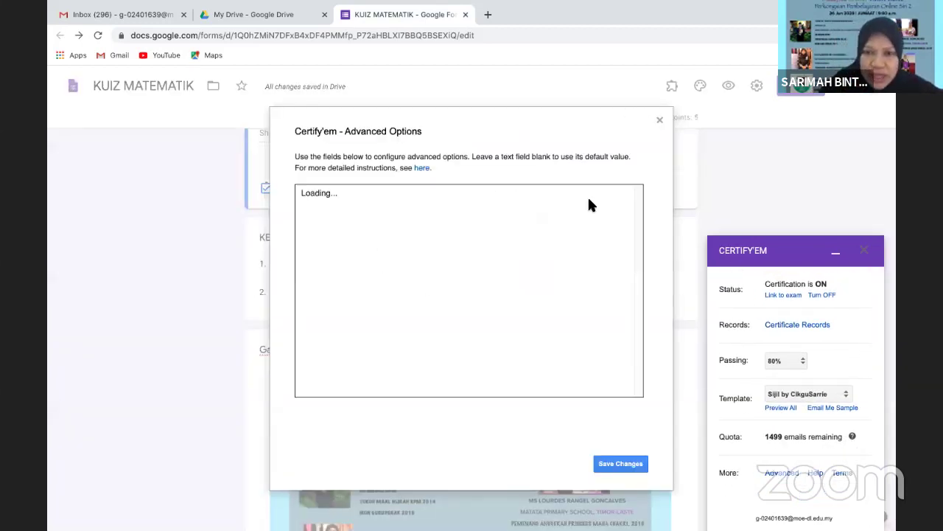
left_click_drag(639, 255, 648, 389)
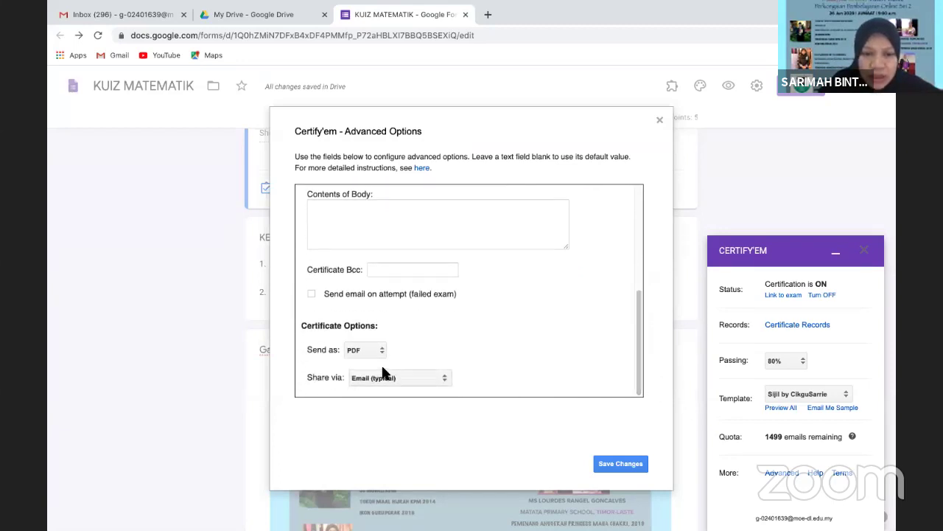
left_click(441, 378)
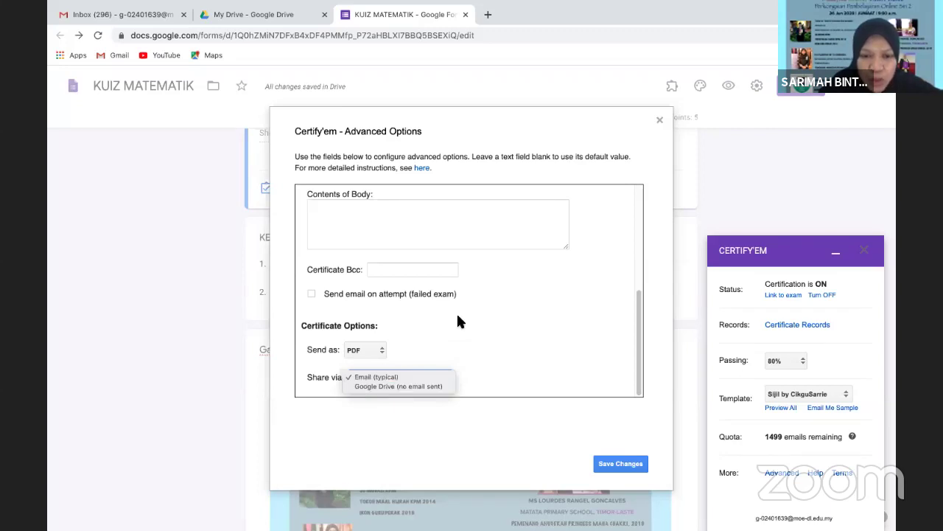
left_click(335, 294)
left_click(312, 293)
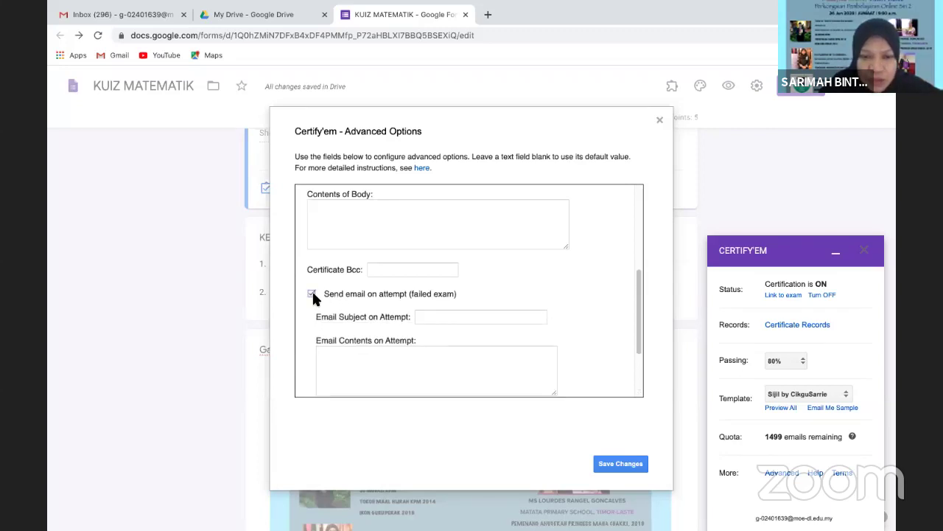
left_click_drag(638, 326, 642, 391)
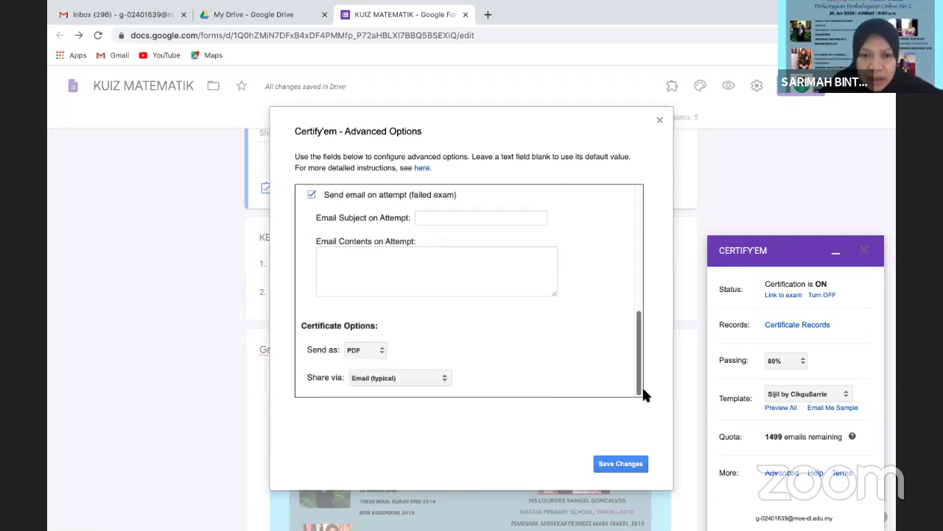
left_click(311, 195)
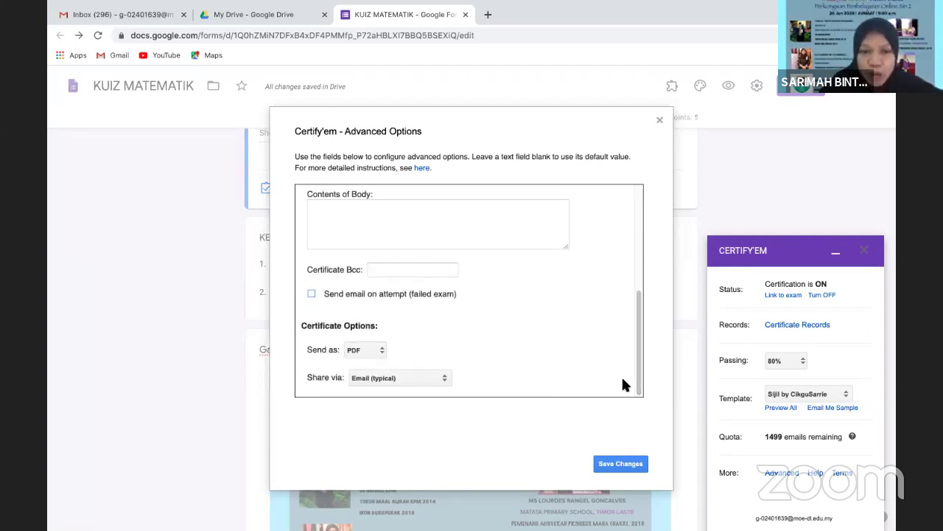
left_click(617, 460)
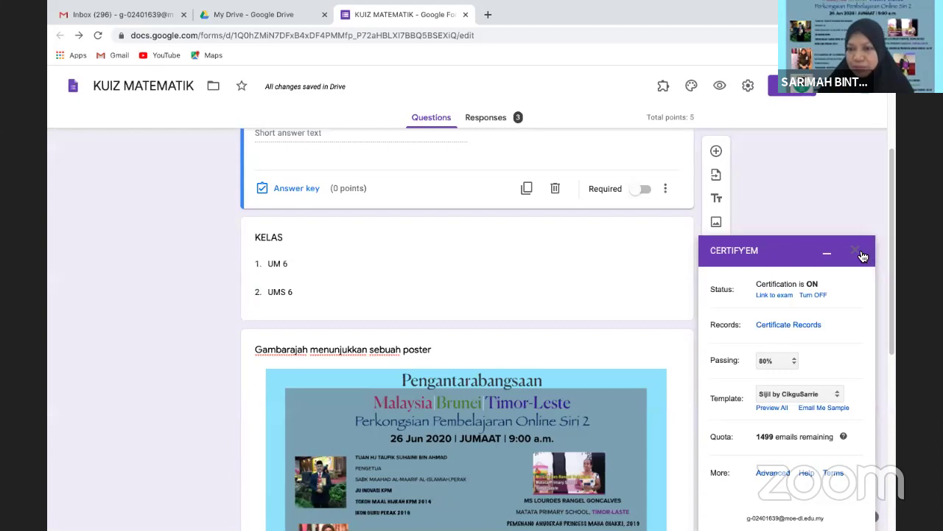
Close the Certify'em panel, preview the quiz, select its form URL, and start a new tab
left_click(857, 252)
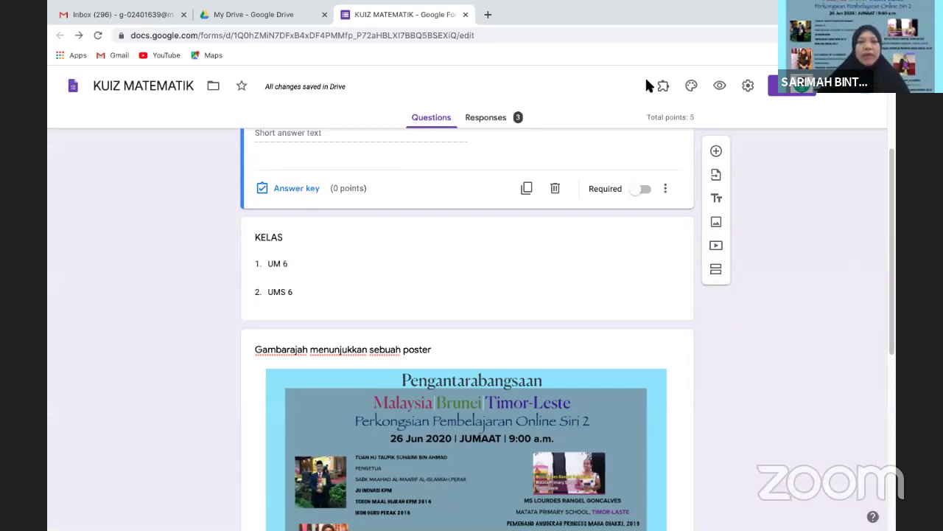
left_click(719, 85)
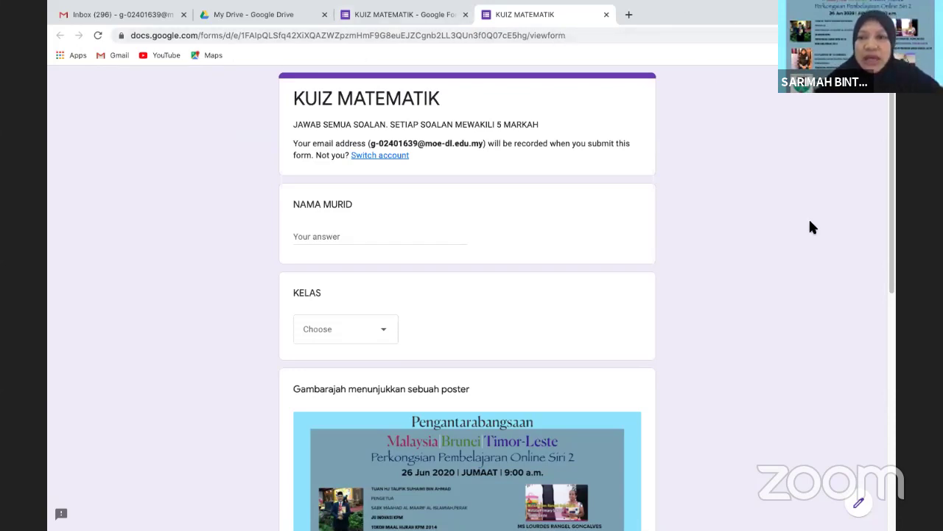
left_click(612, 14)
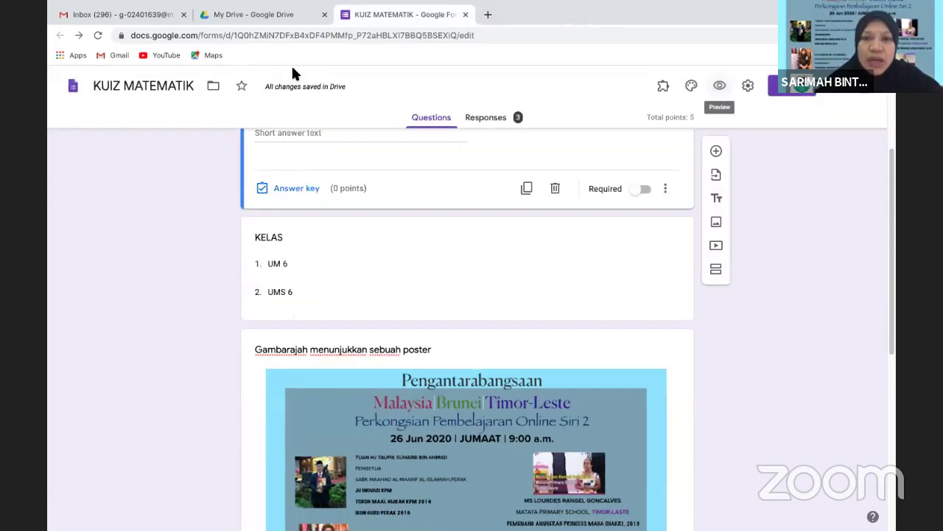
left_click(720, 86)
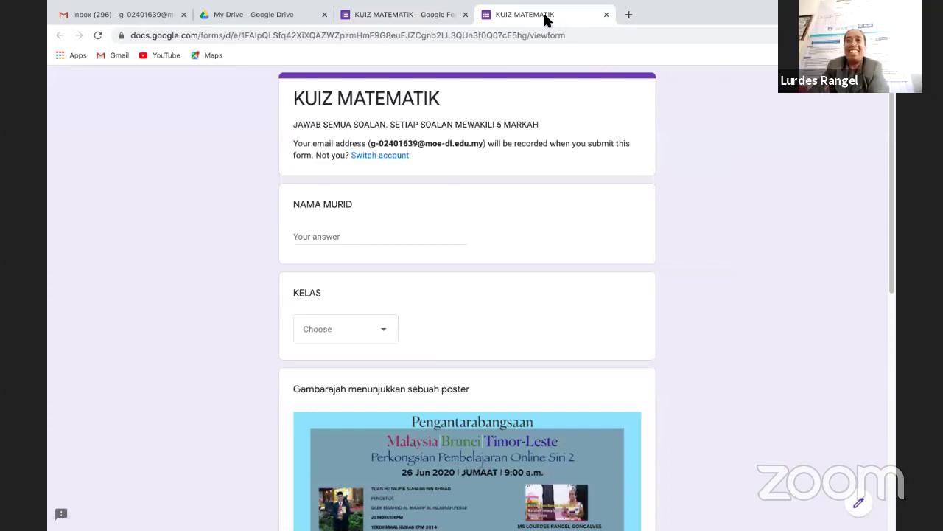
left_click(739, 32)
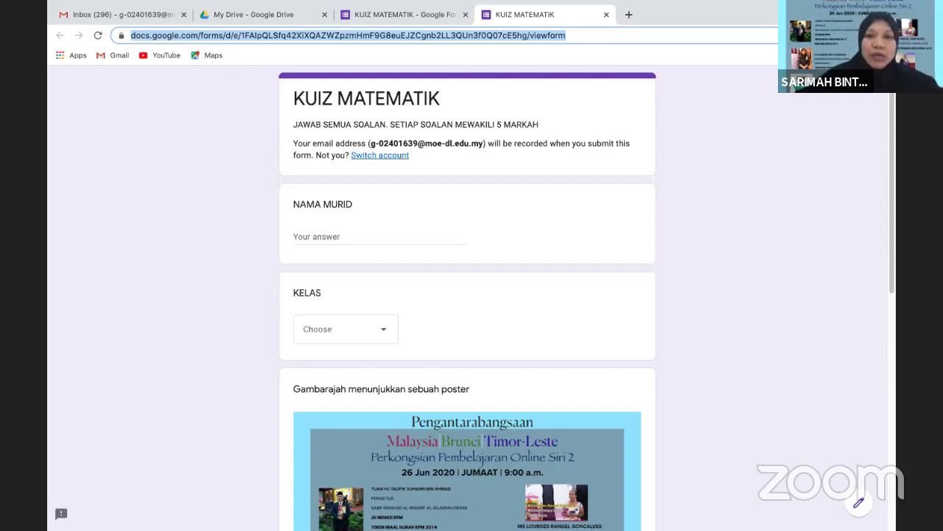
left_click(628, 14)
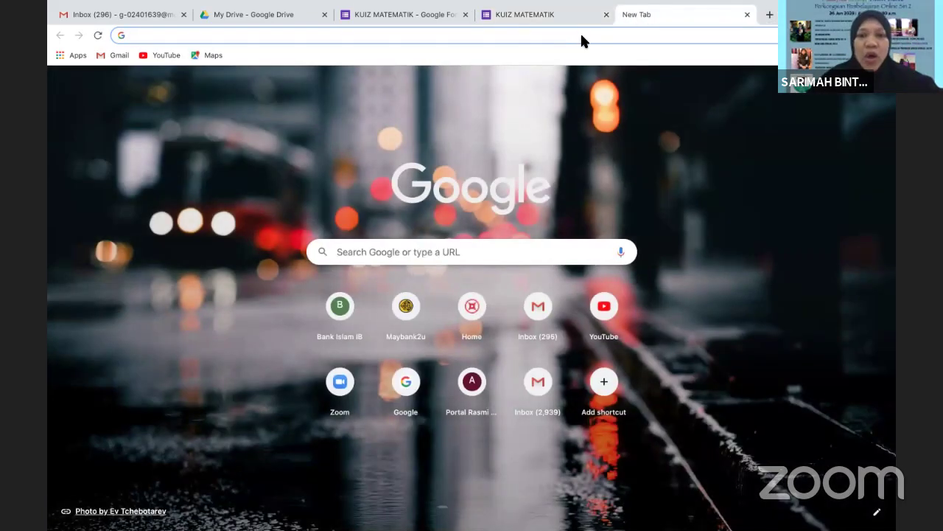
Search for 'bitly' from the Google homepage
left_click(581, 37)
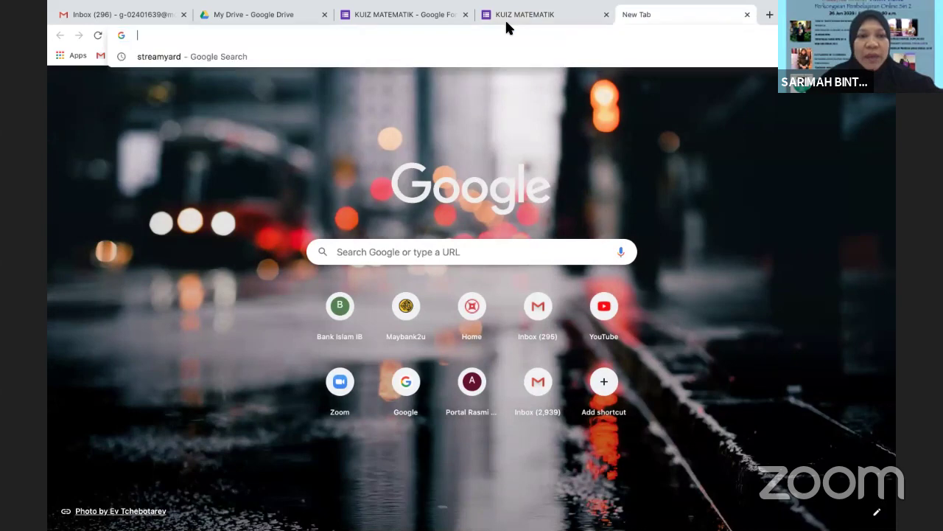
left_click(405, 382)
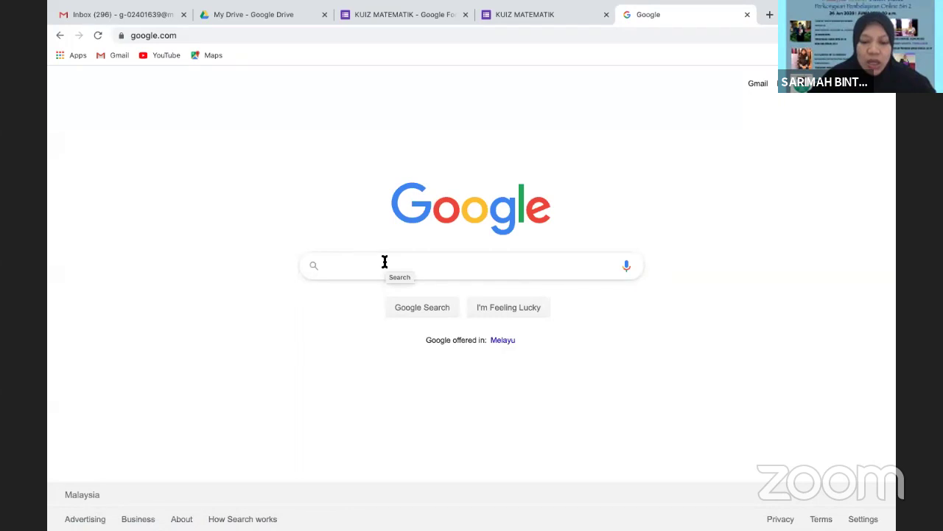
type("BIT")
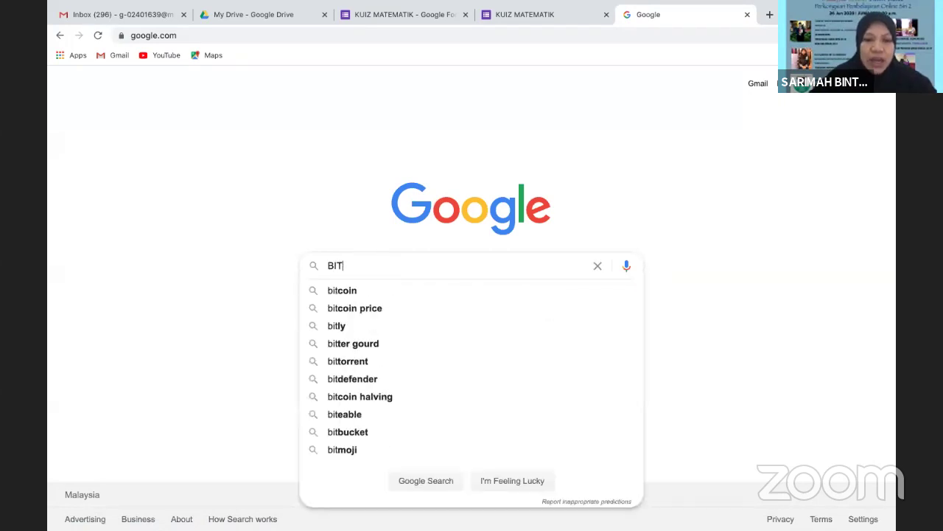
key("BackSpace")
key("BackSpace")
key("BackSpace")
type("b")
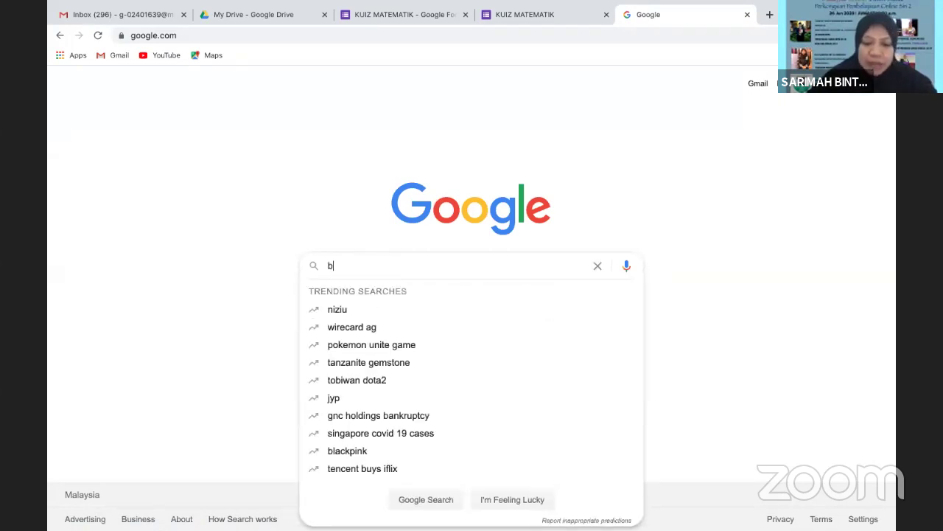
type("itly")
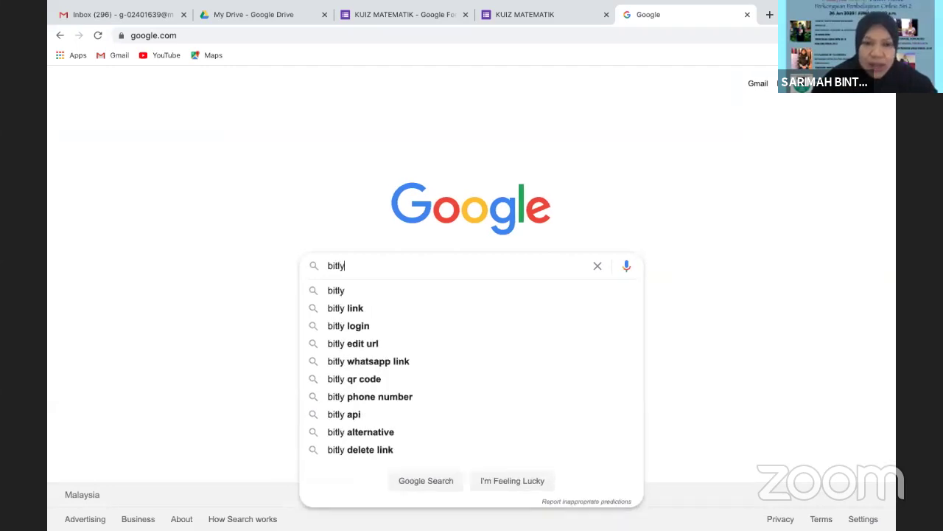
key("Return")
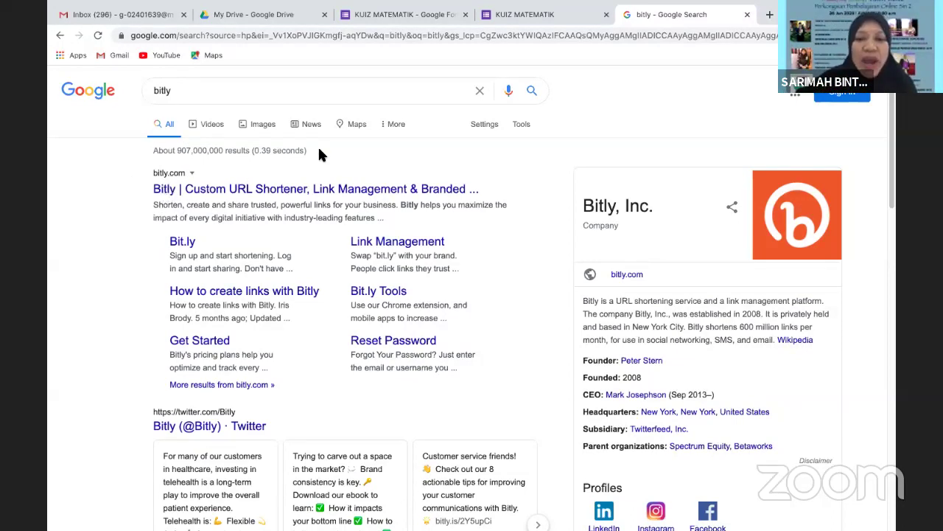
Open the 'Bitly | Custom URL Shortener' site and dismiss its COVID-19 popup
left_click(181, 193)
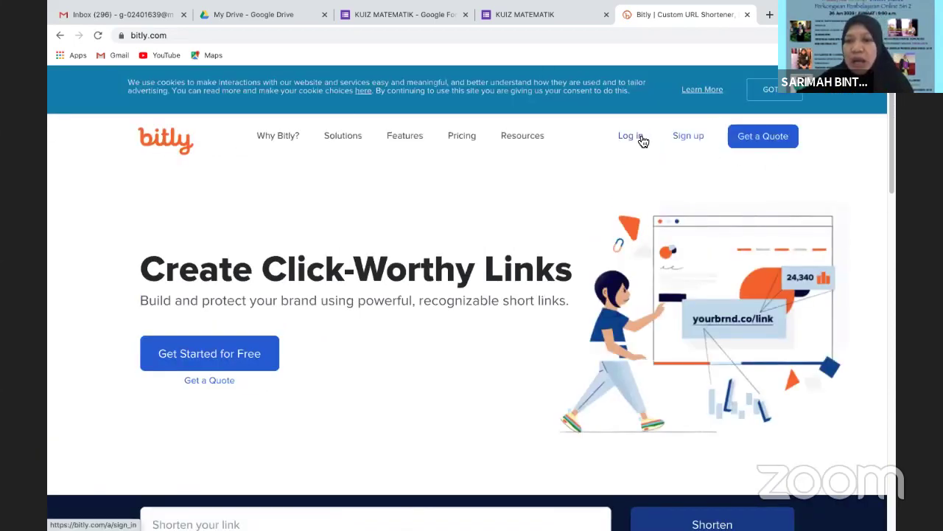
scroll(895, 140, "down", 1)
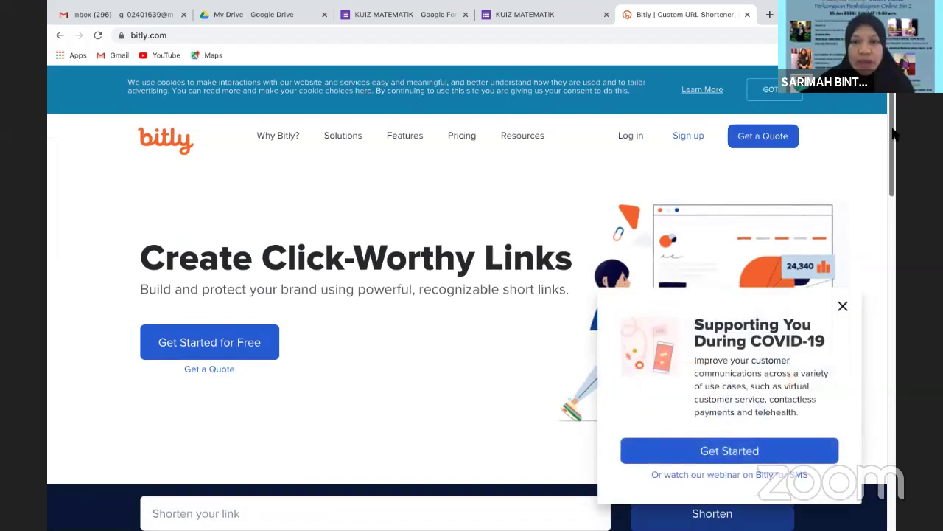
scroll(811, 133, "down", 1)
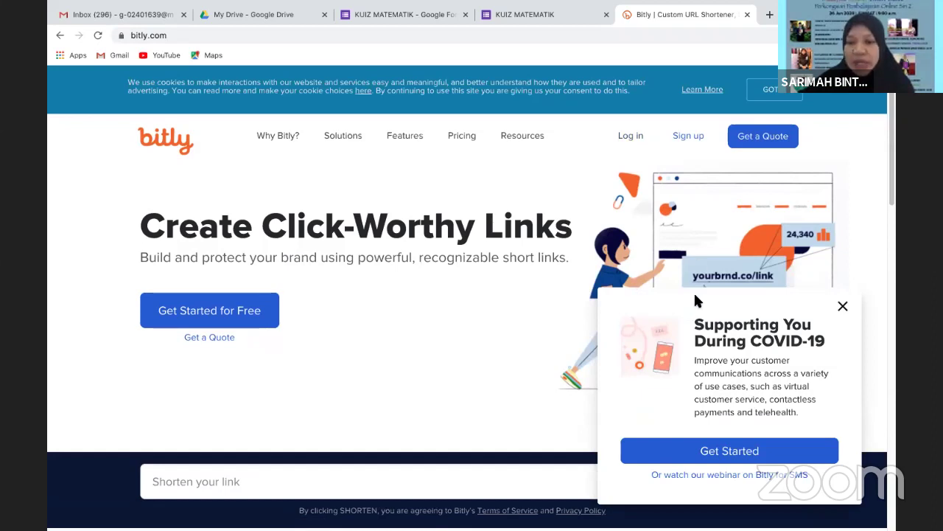
left_click(843, 306)
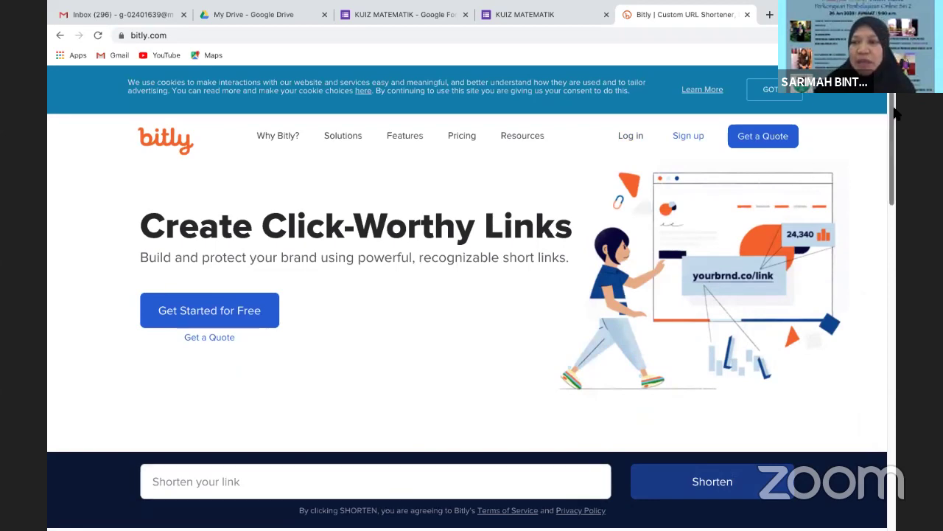
left_click_drag(893, 111, 893, 171)
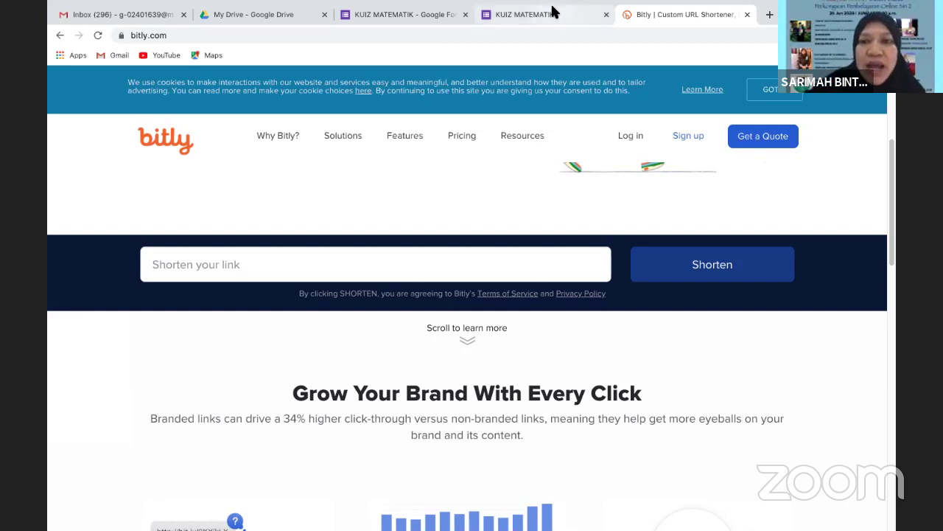
Copy the KUIZ MATEMATIK preview URL and return to the Bitly tab
left_click(548, 14)
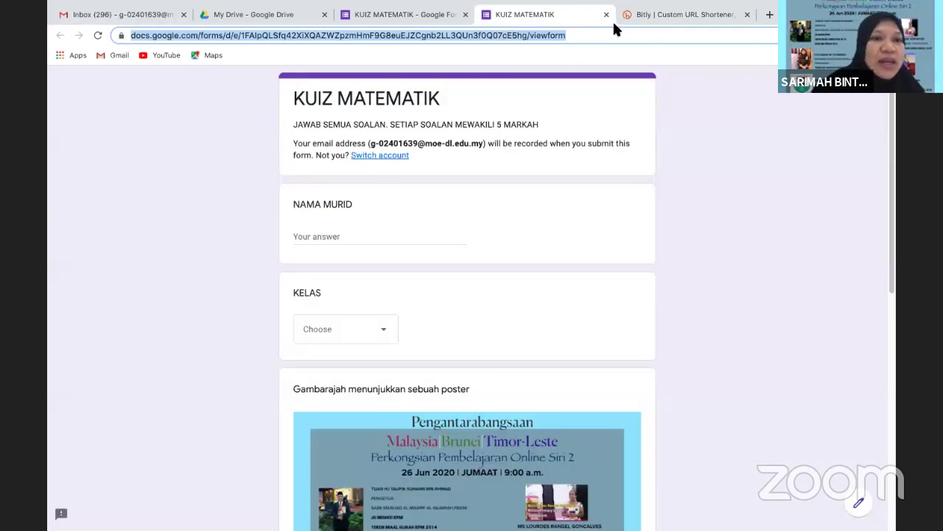
right_click(159, 35)
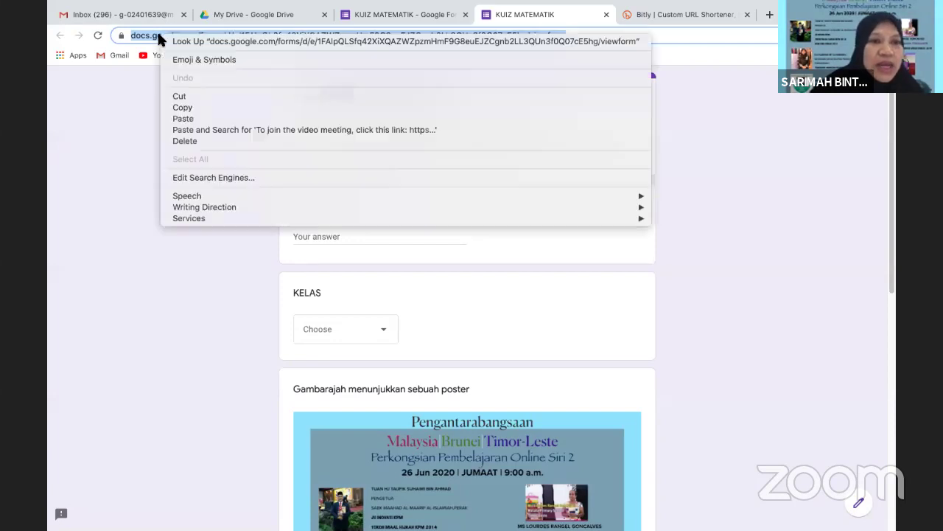
left_click(178, 109)
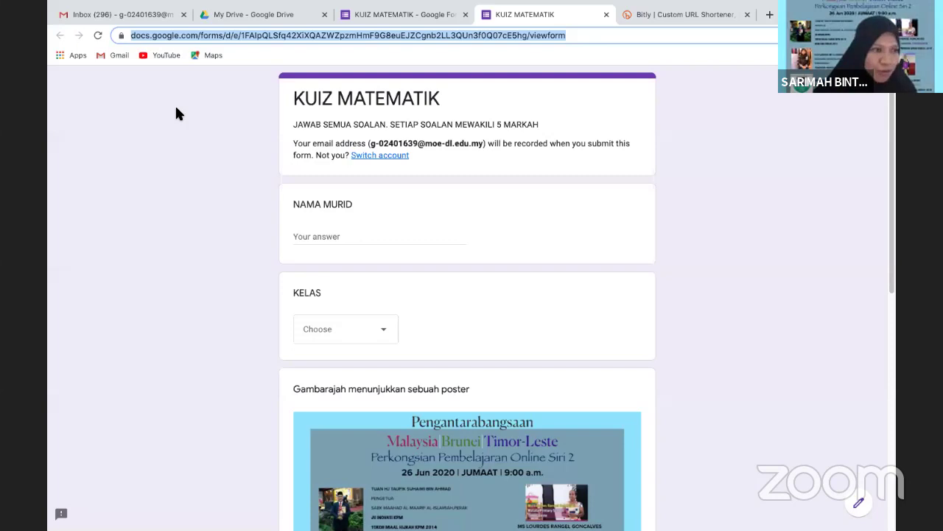
left_click(695, 16)
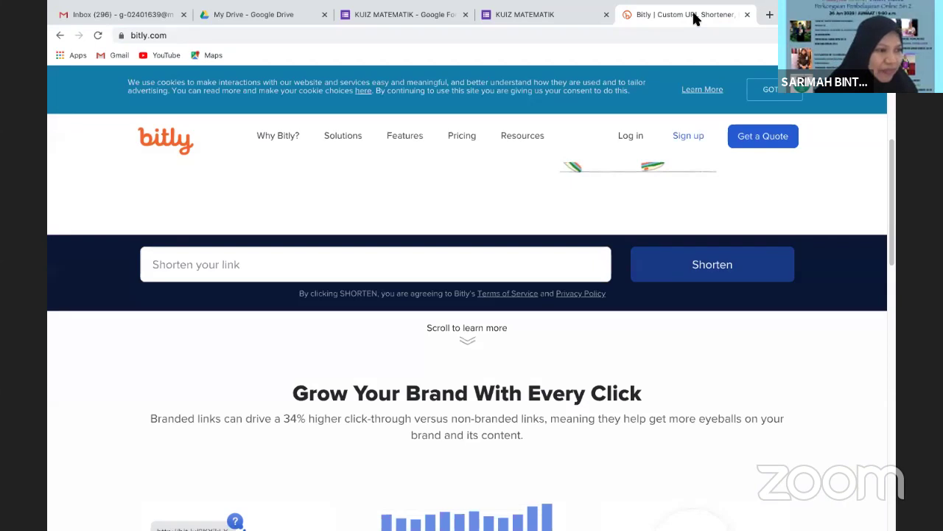
right_click(159, 267)
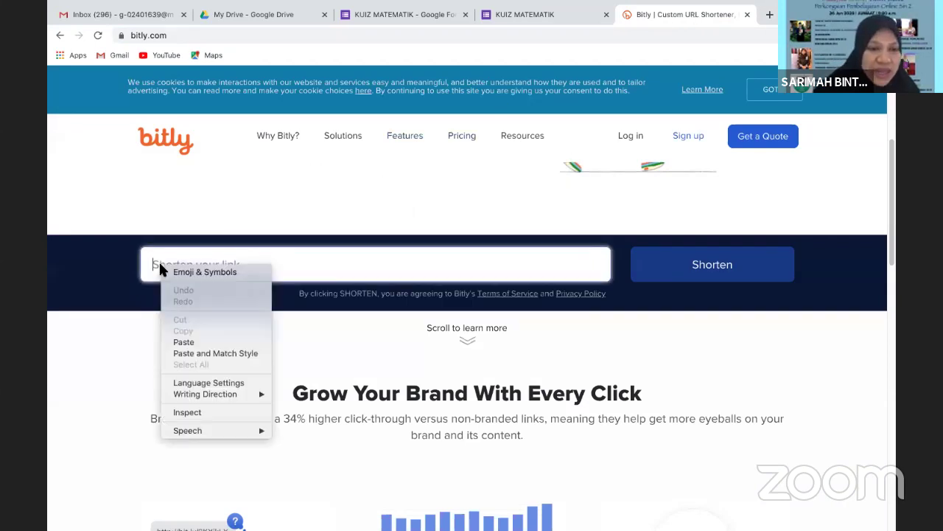
left_click(183, 342)
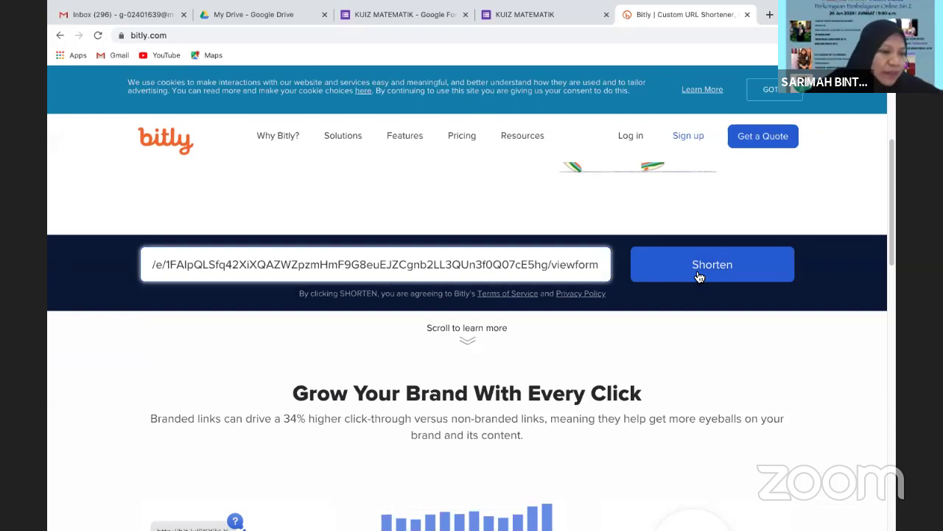
left_click(699, 277)
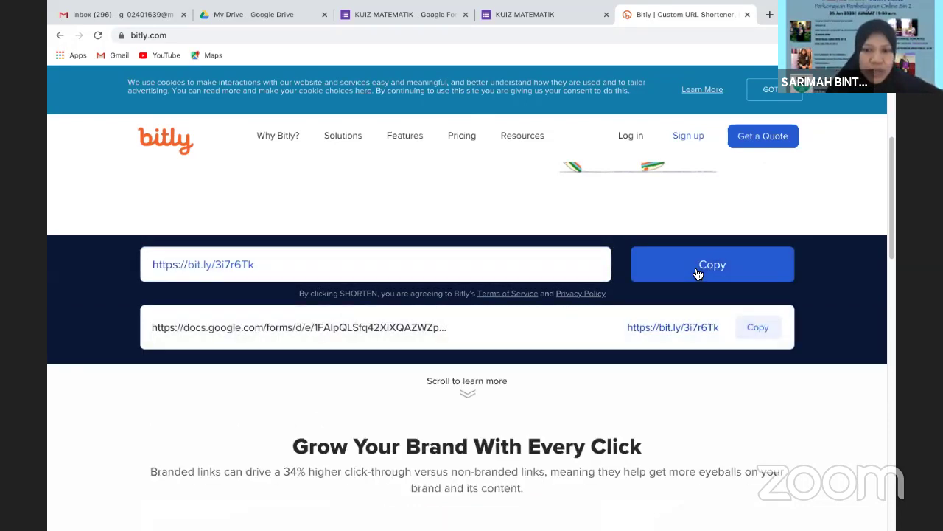
left_click(698, 274)
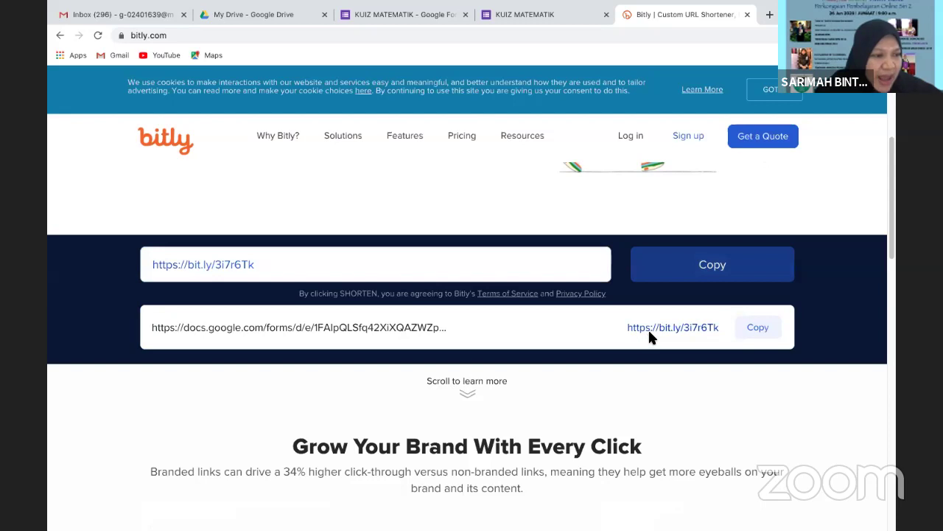
left_click(770, 331)
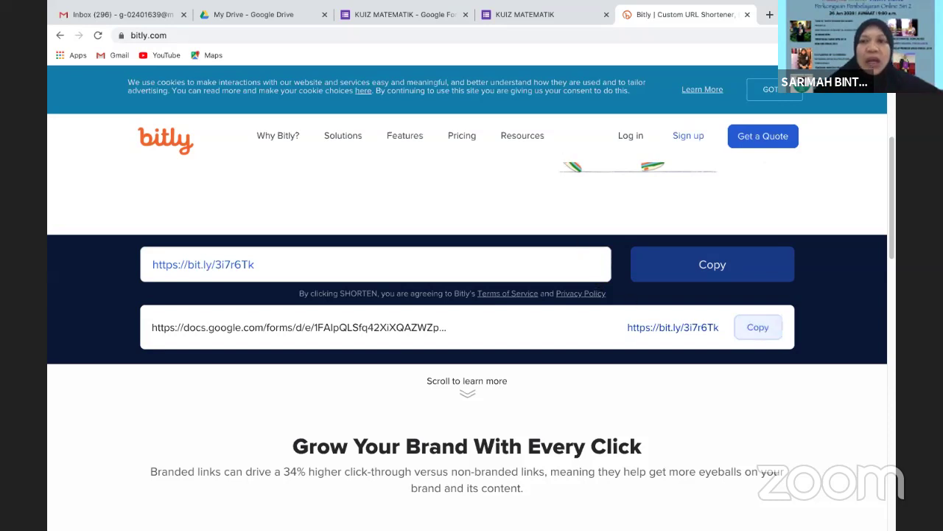
left_click(536, 14)
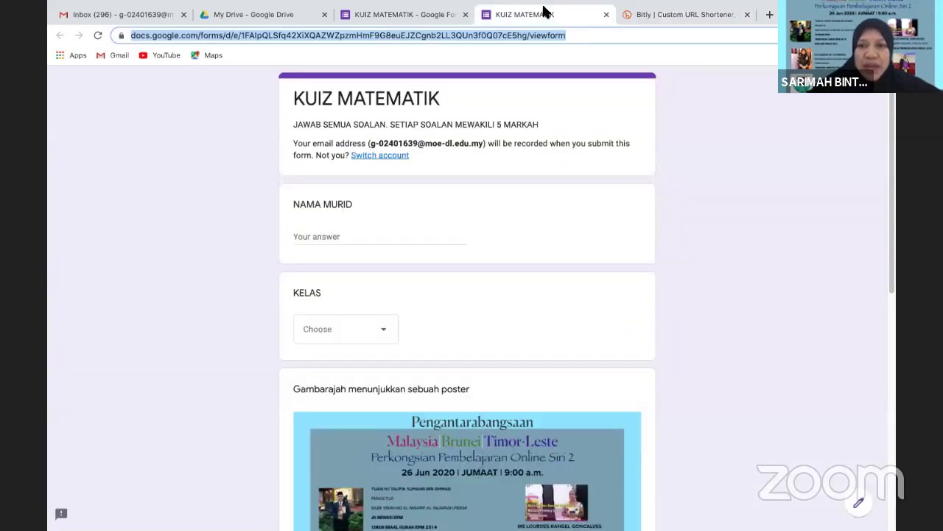
Close the live quiz tab and scroll the KUIZ MATEMATIK editor back to the top
left_click(608, 16)
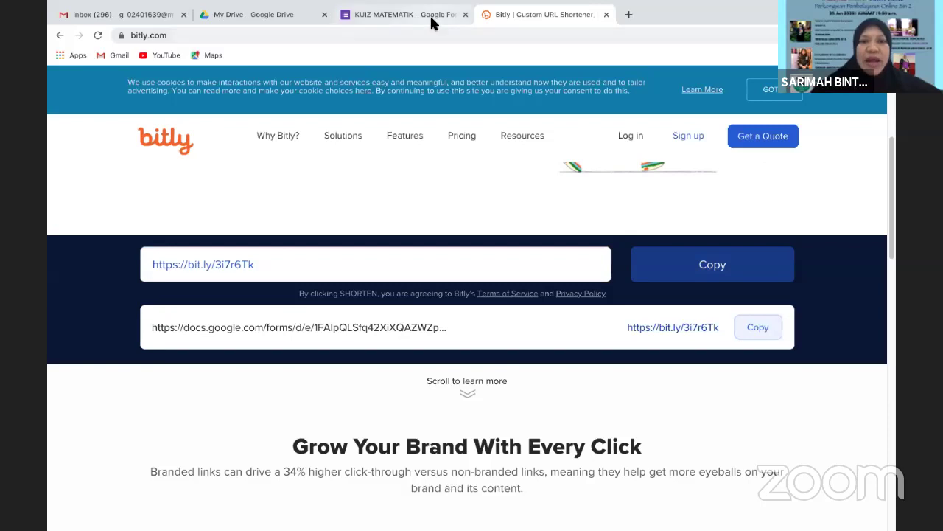
left_click(440, 18)
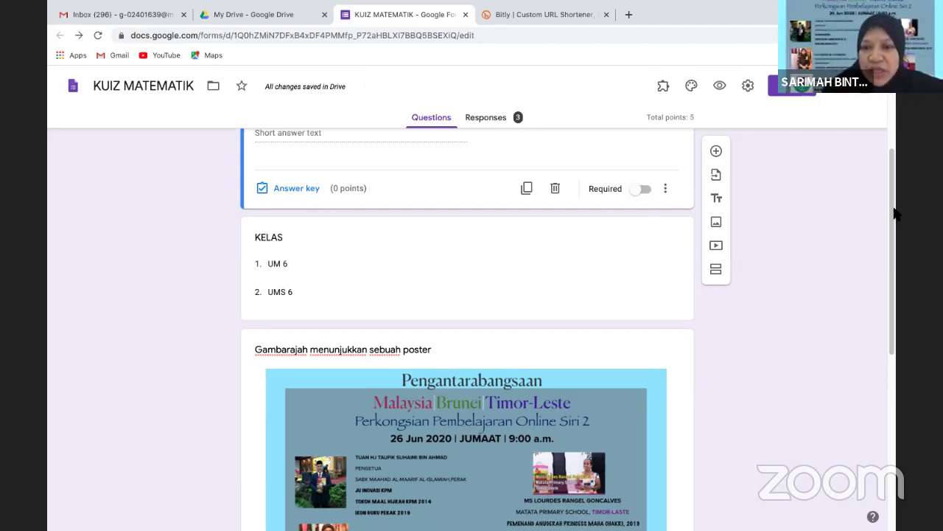
left_click_drag(892, 207, 879, 97)
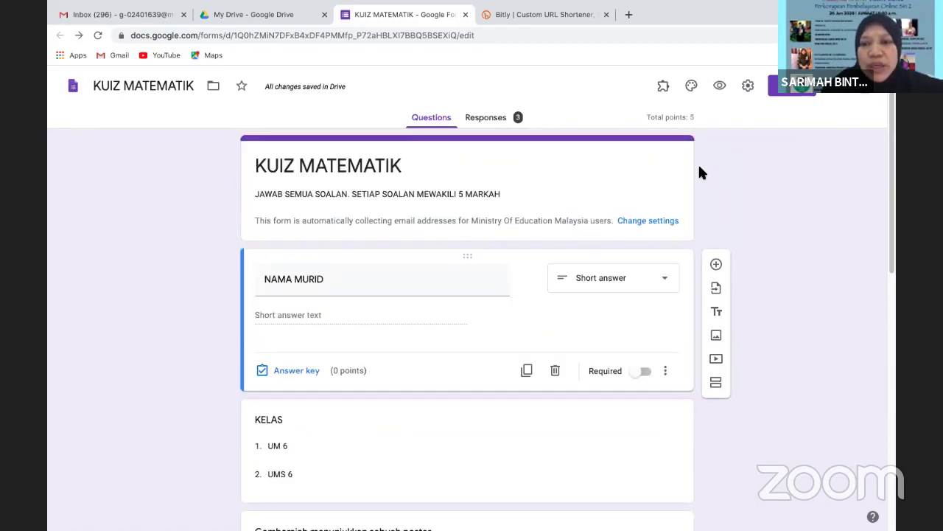
Review the KUIZ MATEMATIK form's Presentation settings without changes, then bring up the More actions menu
left_click(748, 86)
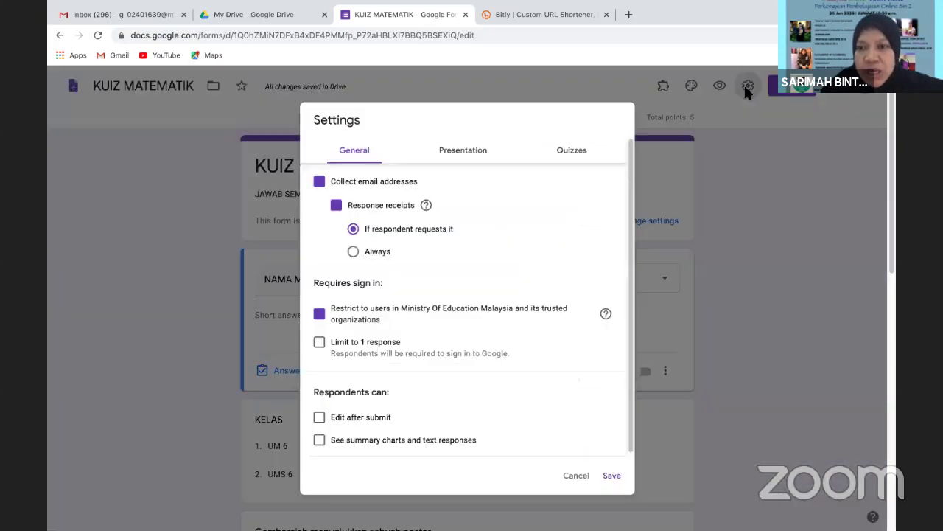
left_click(448, 155)
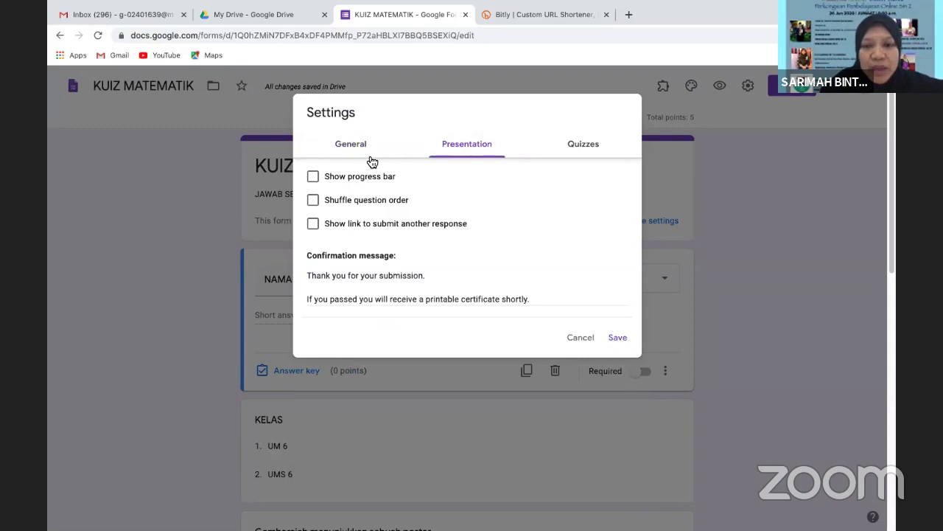
left_click(579, 338)
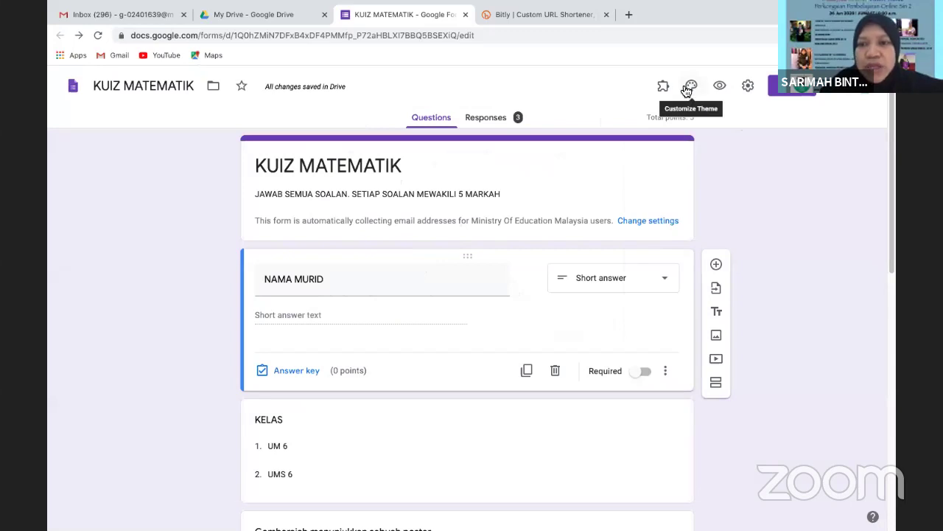
left_click(841, 86)
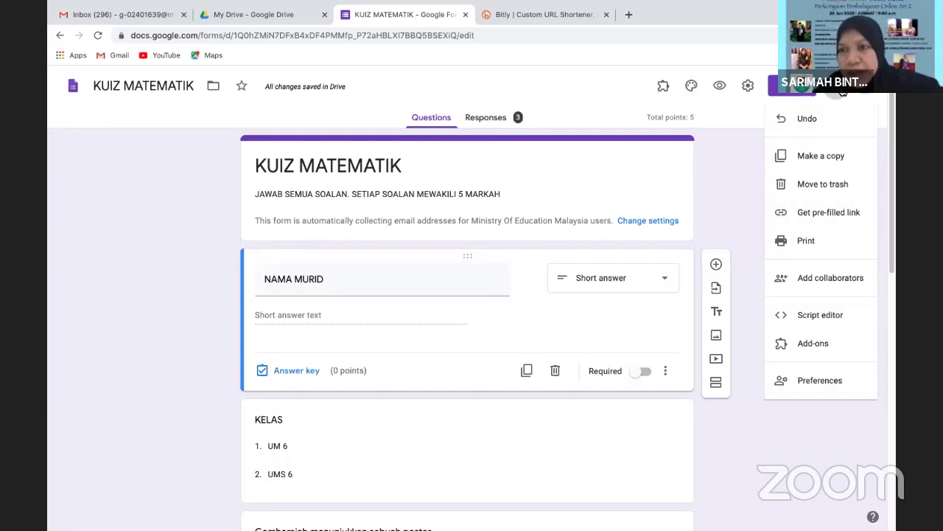
In Preferences, tick Collect email addresses as a default for new forms and save
left_click(842, 90)
left_click(842, 90)
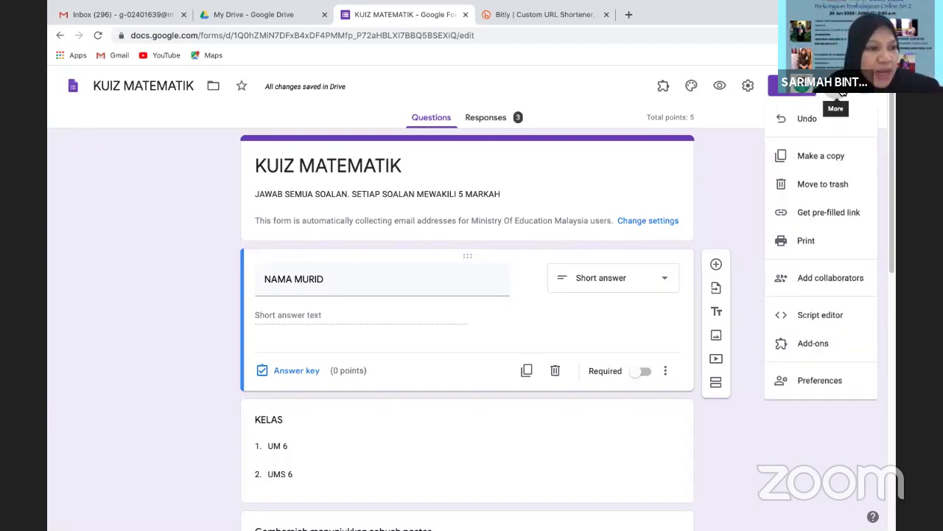
left_click(808, 382)
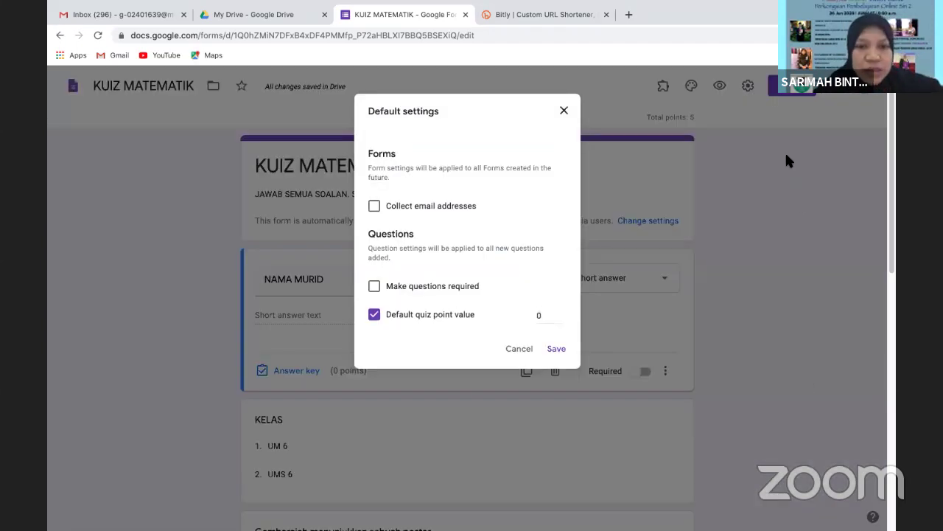
triple_click(479, 96)
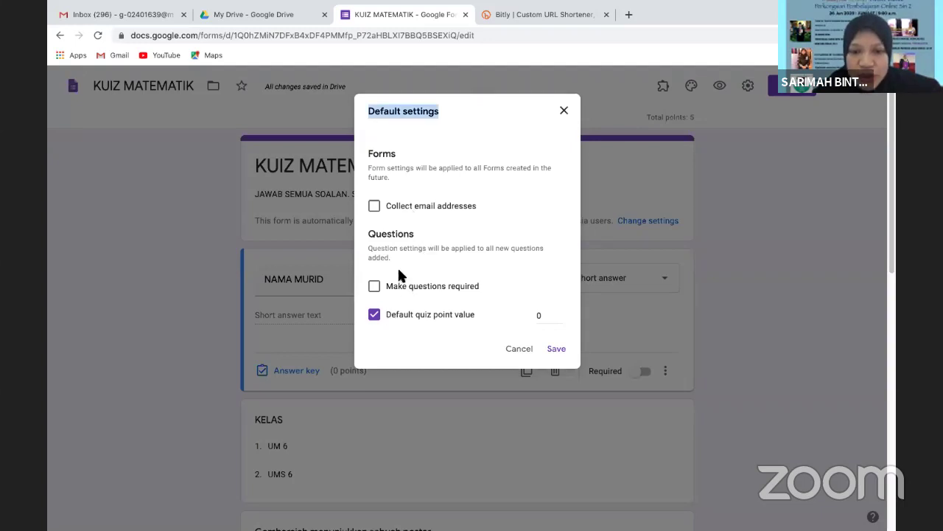
left_click(375, 210)
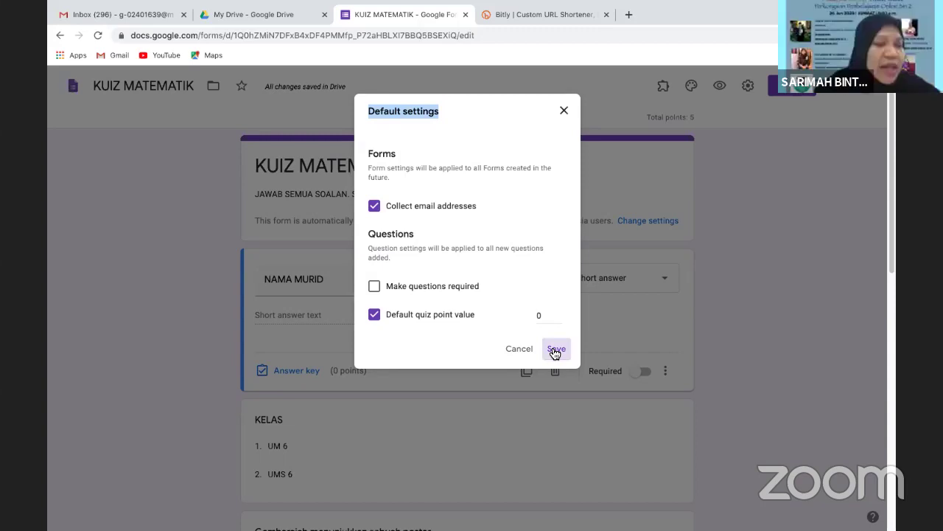
left_click(555, 351)
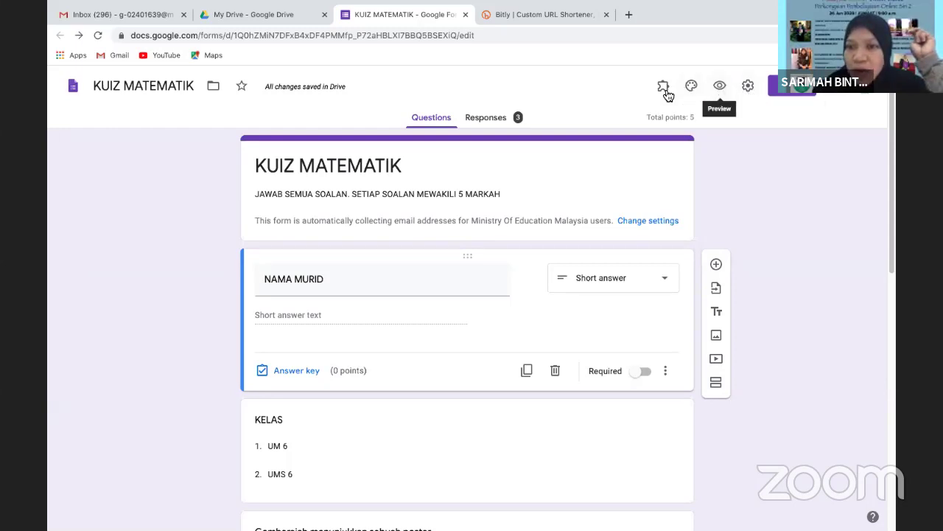
Check the form's Presentation settings again, leave them unchanged, and bring up the More actions menu
left_click(748, 87)
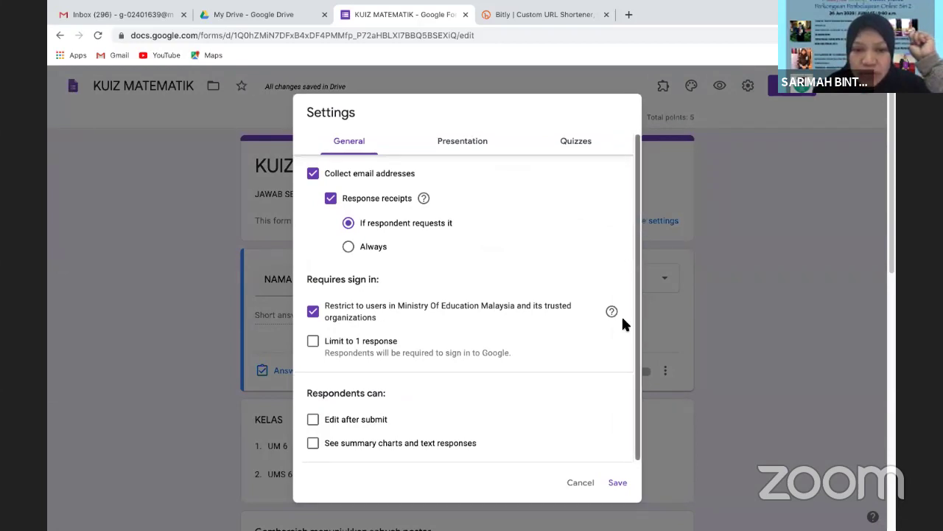
left_click(480, 151)
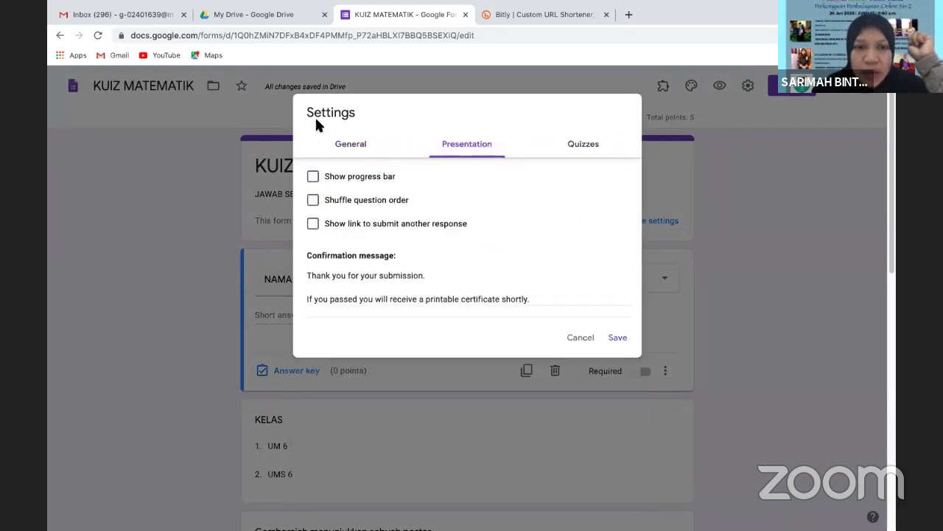
left_click(895, 119)
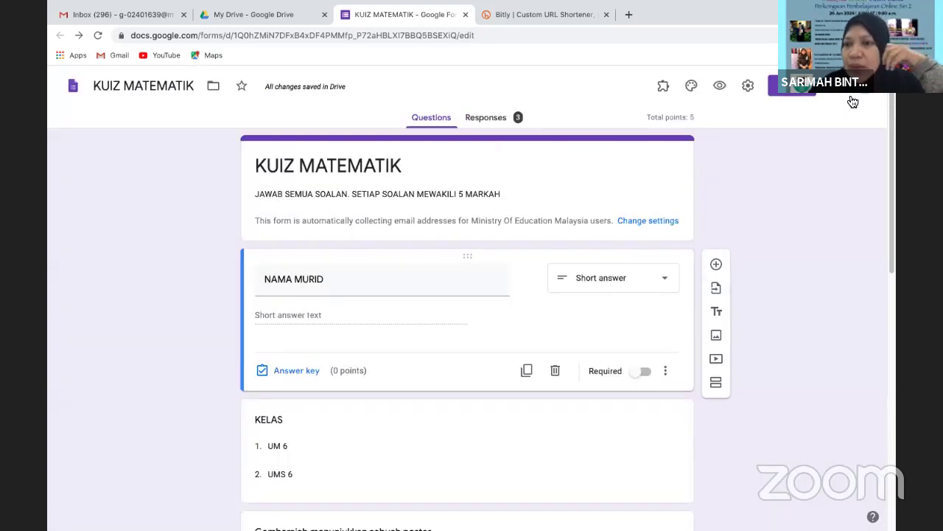
left_click(835, 86)
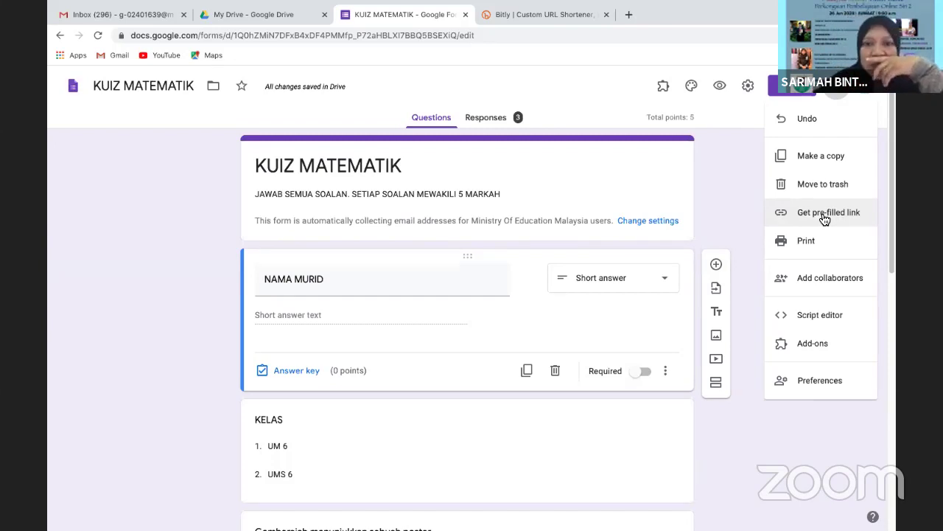
left_click(825, 217)
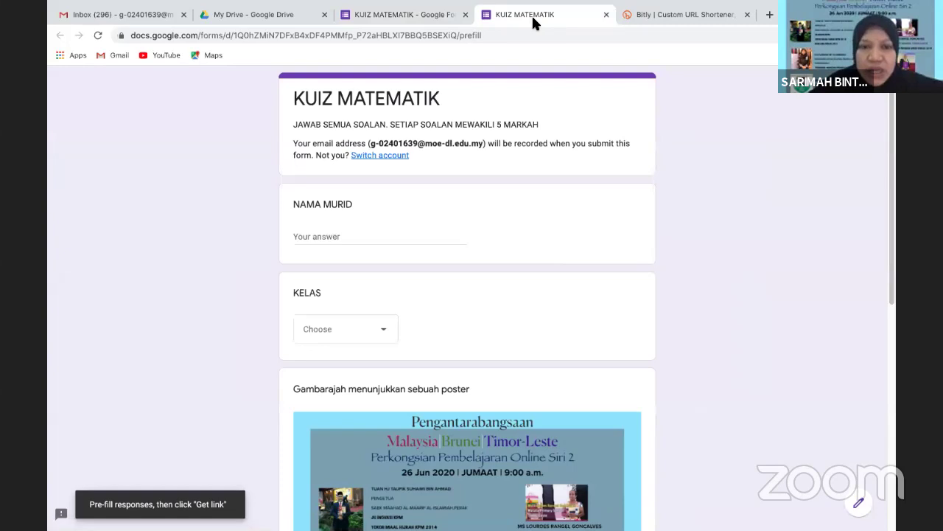
left_click(606, 14)
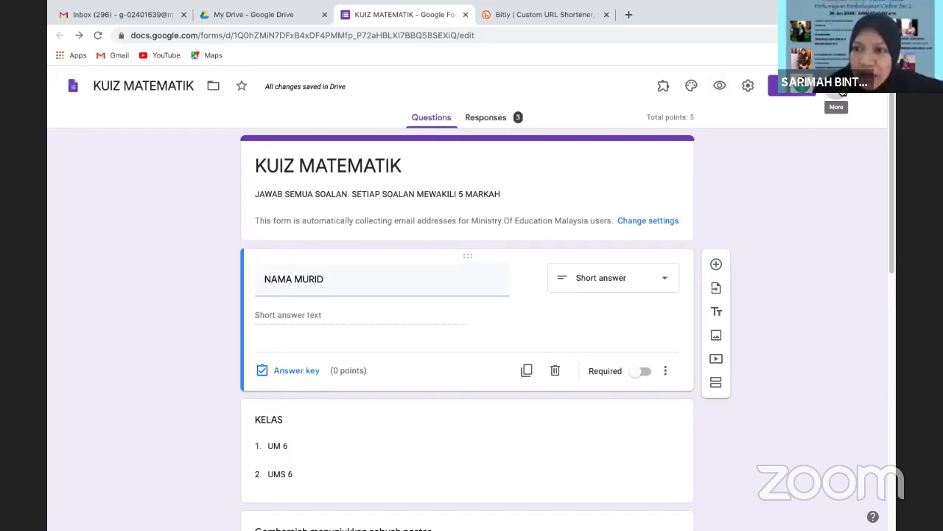
left_click(842, 90)
left_click(747, 87)
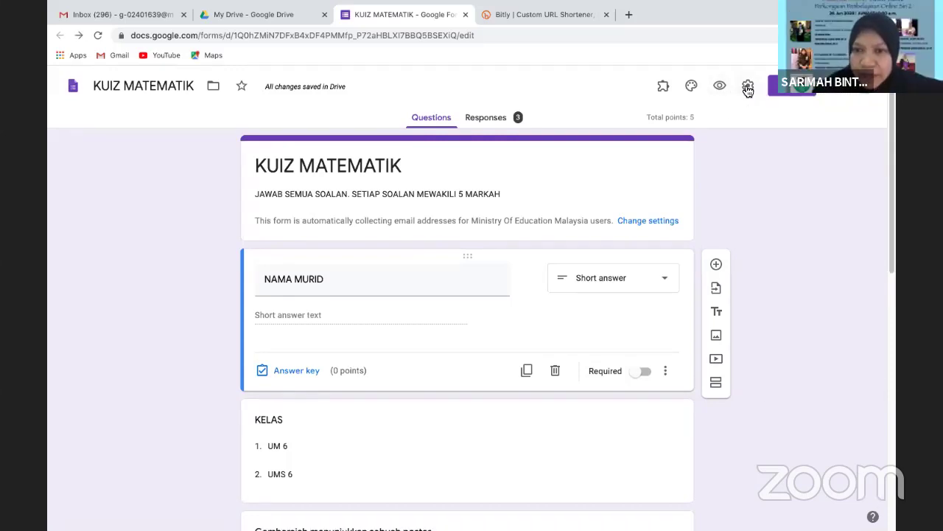
left_click(747, 87)
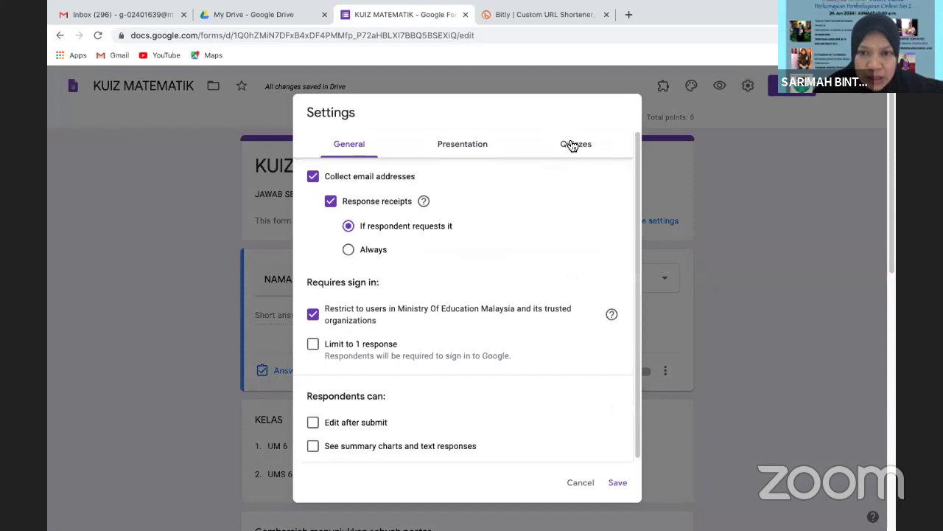
In General settings, untick 'Restrict to users in Ministry Of Education Malaysia and its trusted organizations' and save
left_click(573, 144)
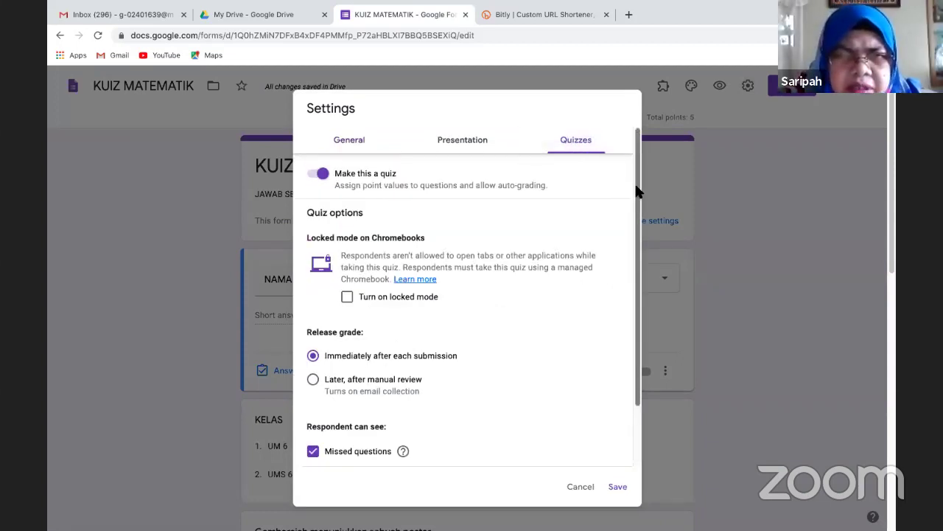
scroll(616, 295, "down", 2)
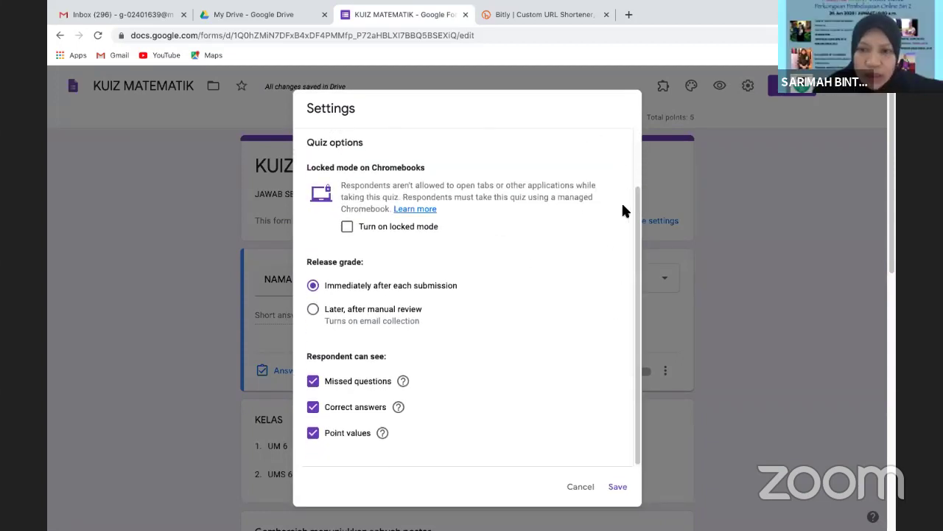
left_click_drag(636, 203, 651, 92)
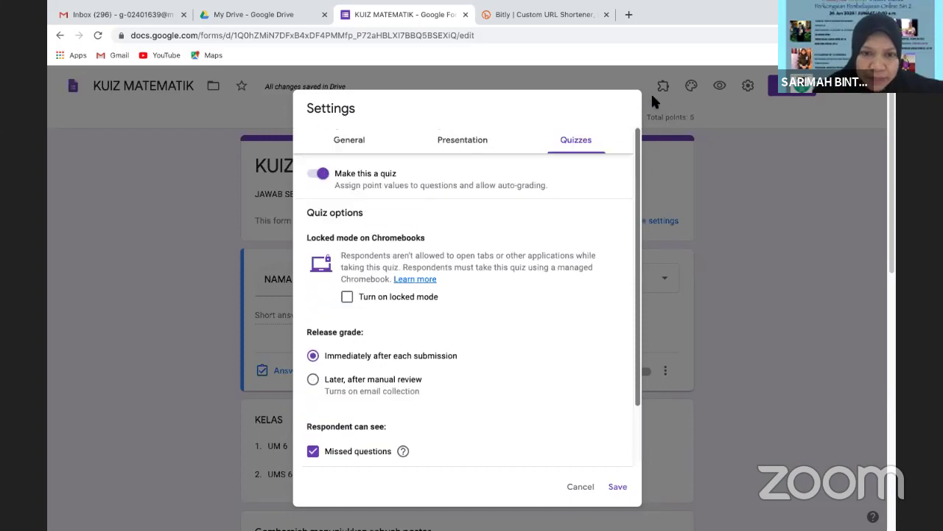
left_click(347, 147)
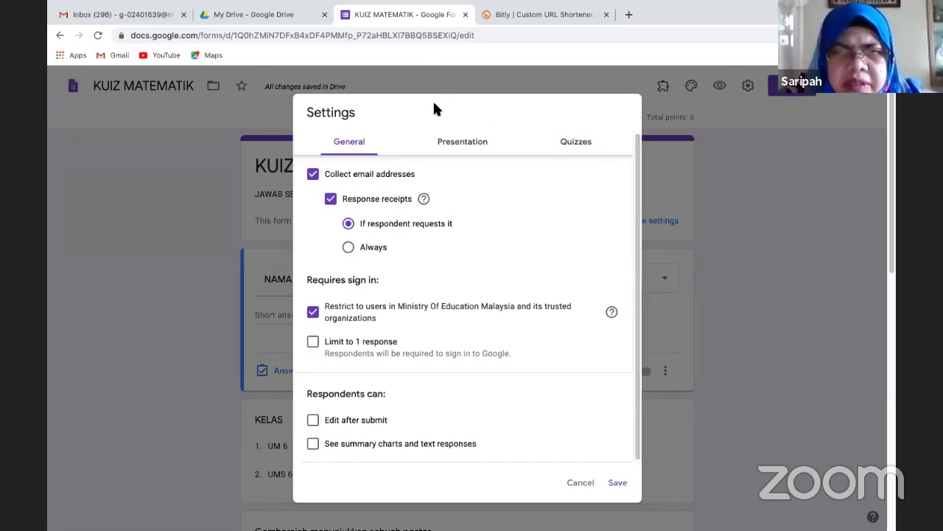
double_click(346, 110)
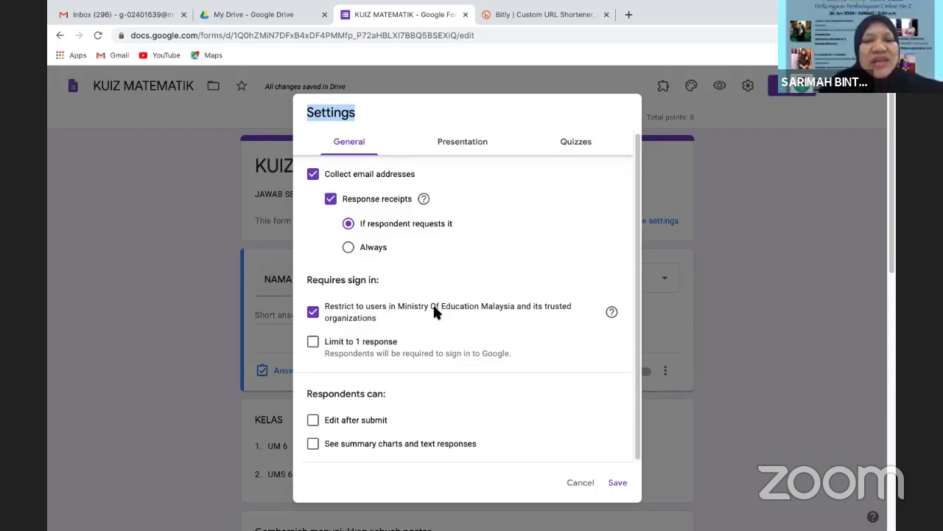
left_click(314, 313)
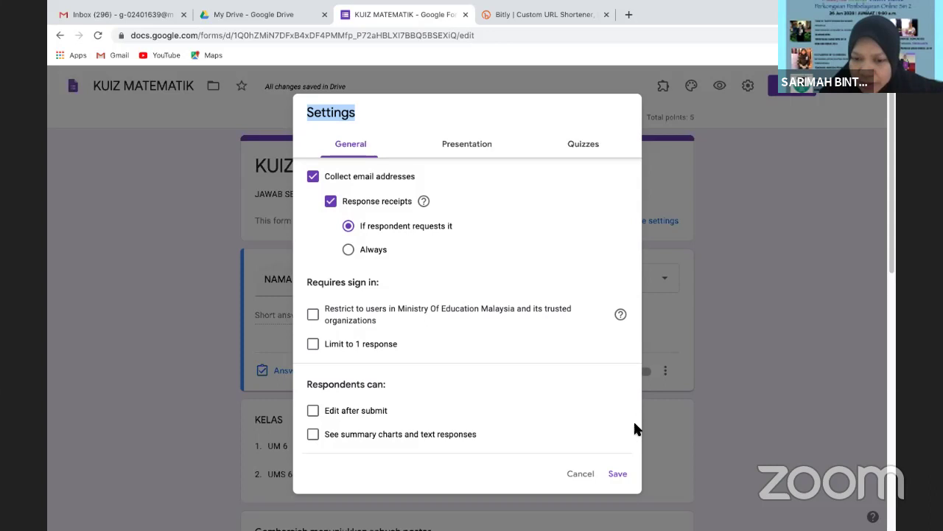
left_click(620, 474)
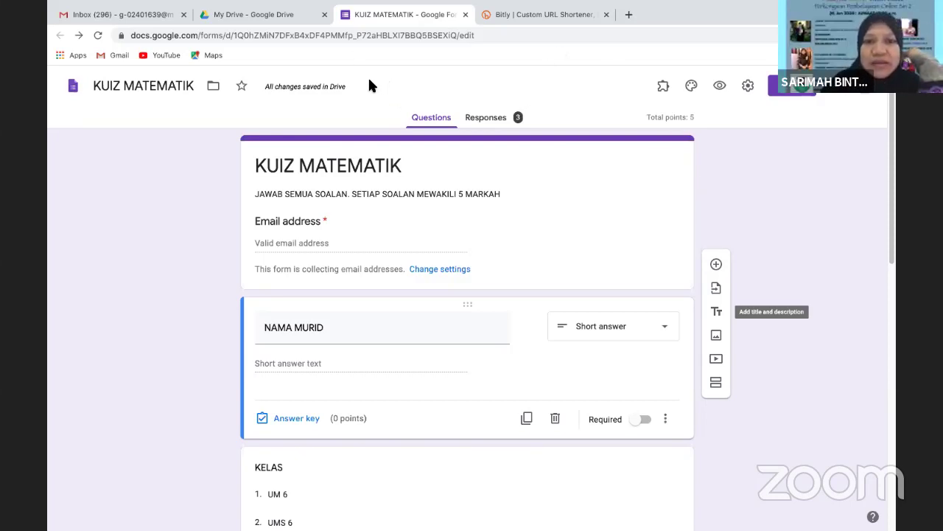
left_click(490, 122)
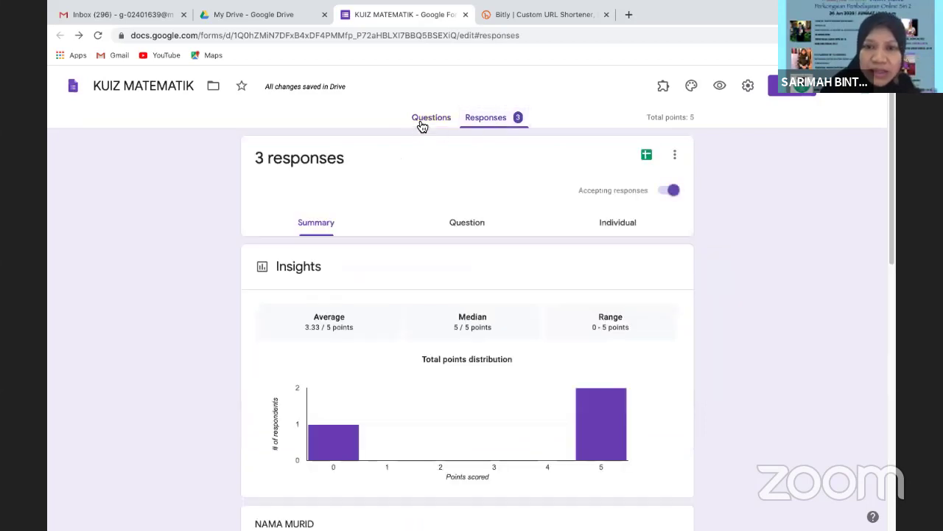
left_click(425, 123)
left_click(497, 122)
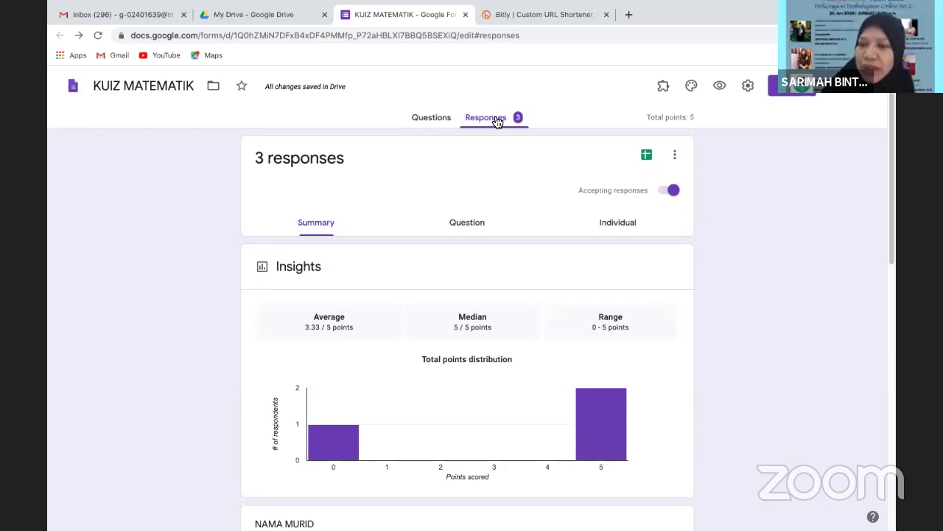
left_click(429, 122)
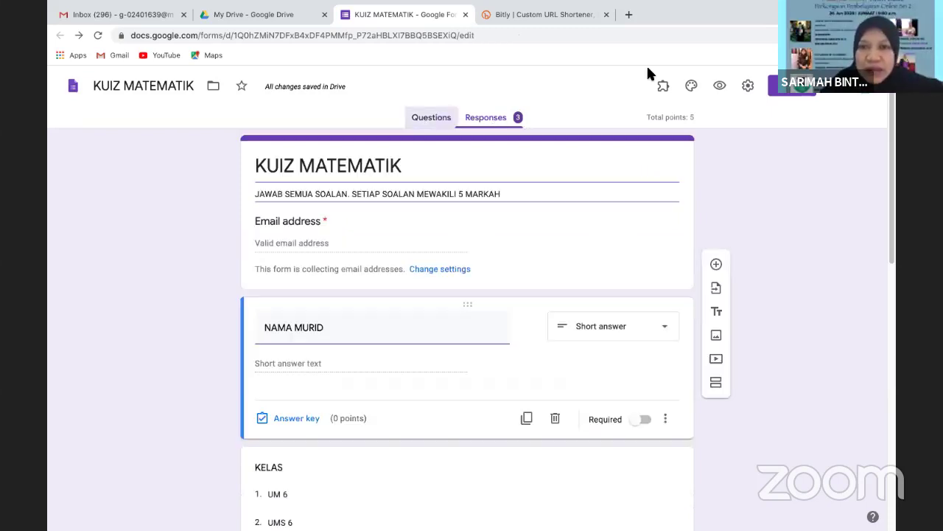
left_click(717, 87)
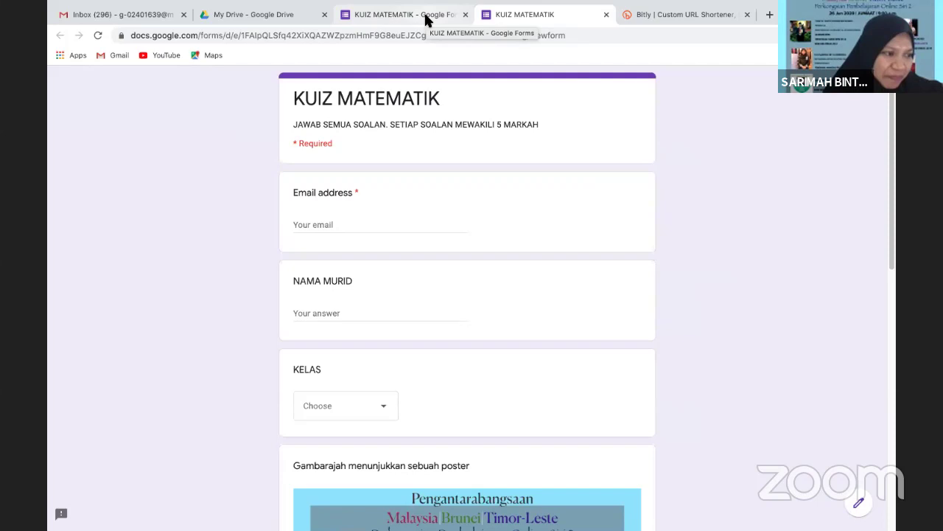
left_click(606, 16)
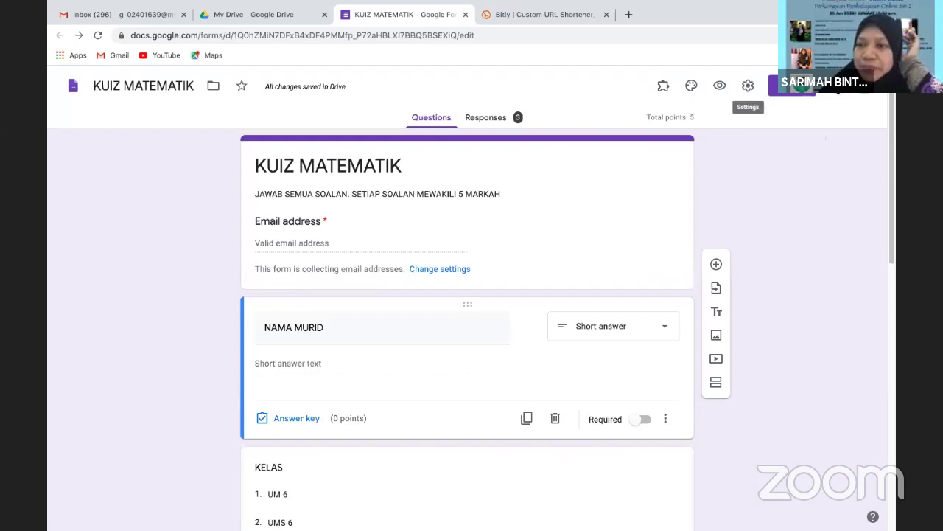
Dismiss the default Preferences unchanged and view the Responses summary: 4 responses, average 3.75 of 5
left_click(839, 89)
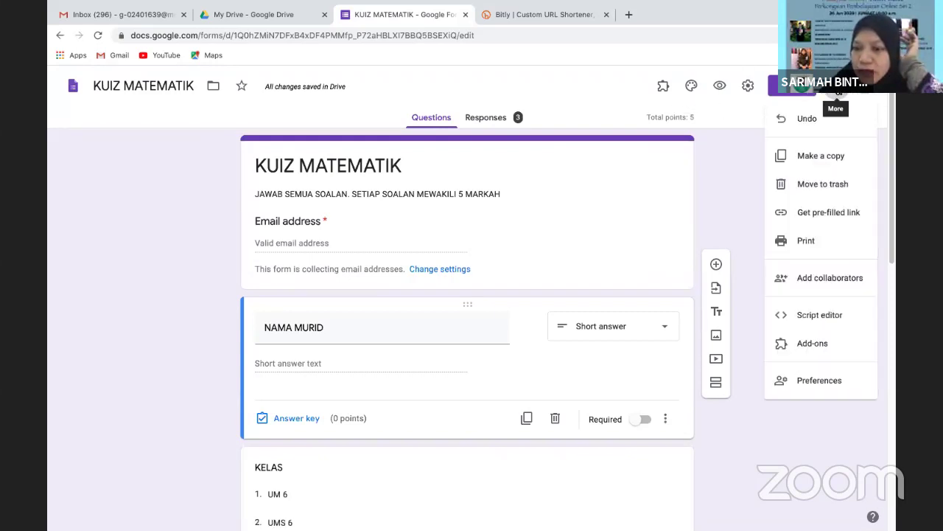
left_click(810, 384)
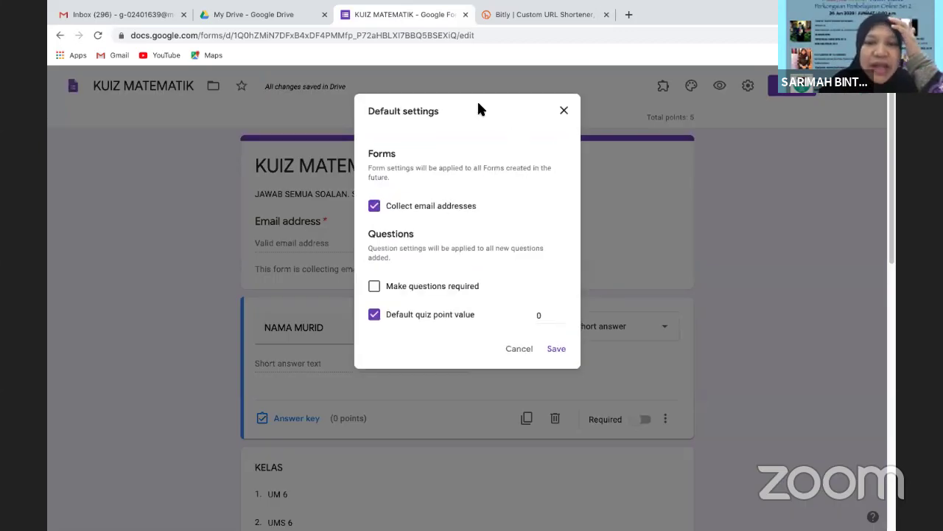
left_click(524, 350)
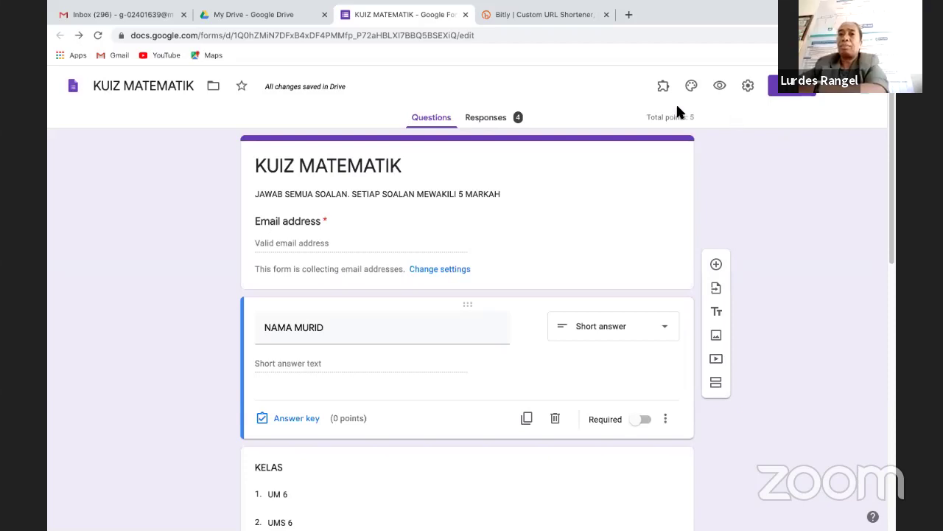
left_click(506, 120)
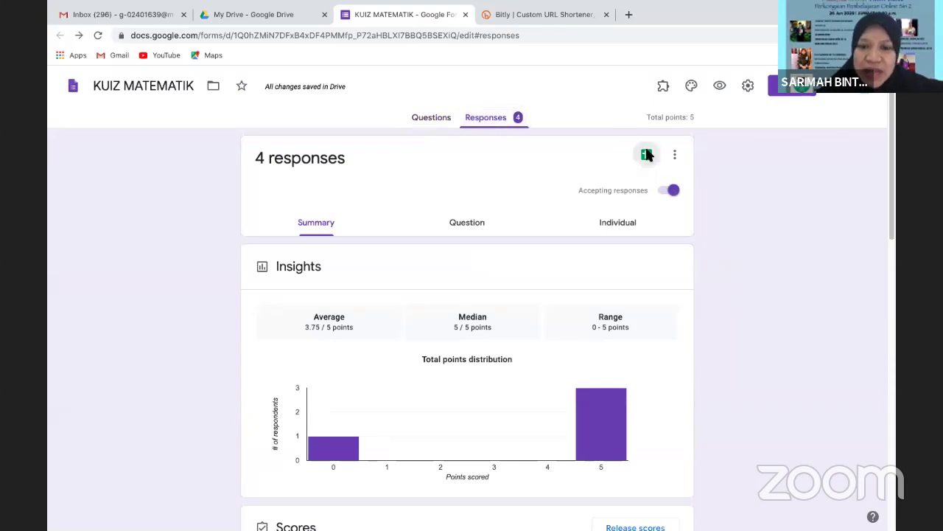
left_click(646, 155)
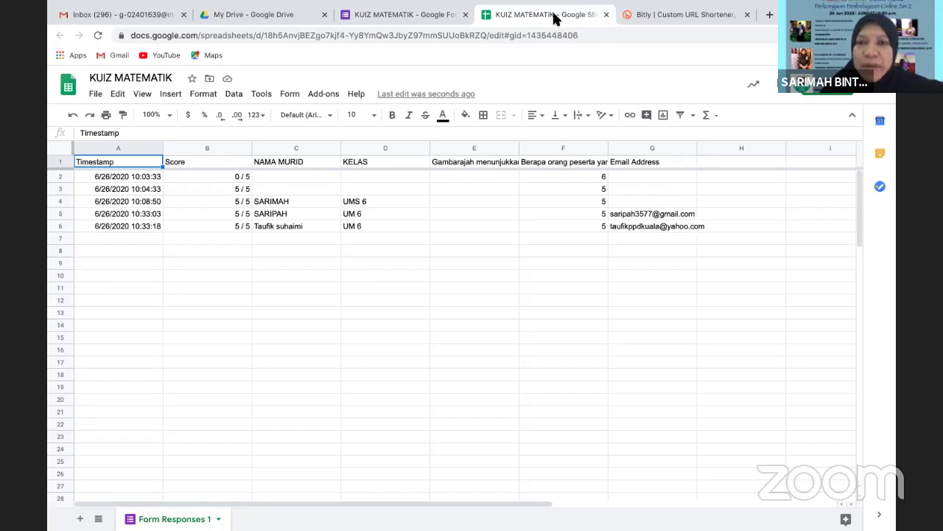
left_click(606, 14)
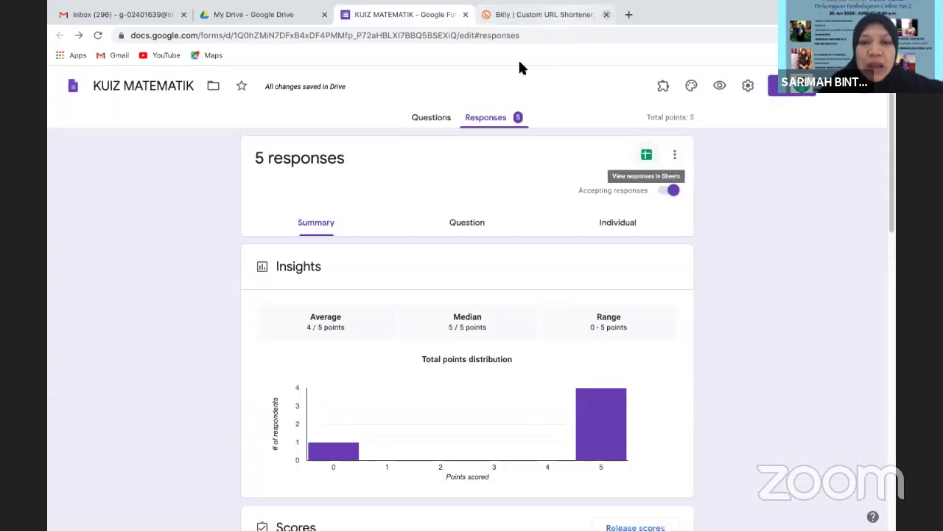
Switch back to the Questions view of the KUIZ MATEMATIK quiz
left_click(431, 122)
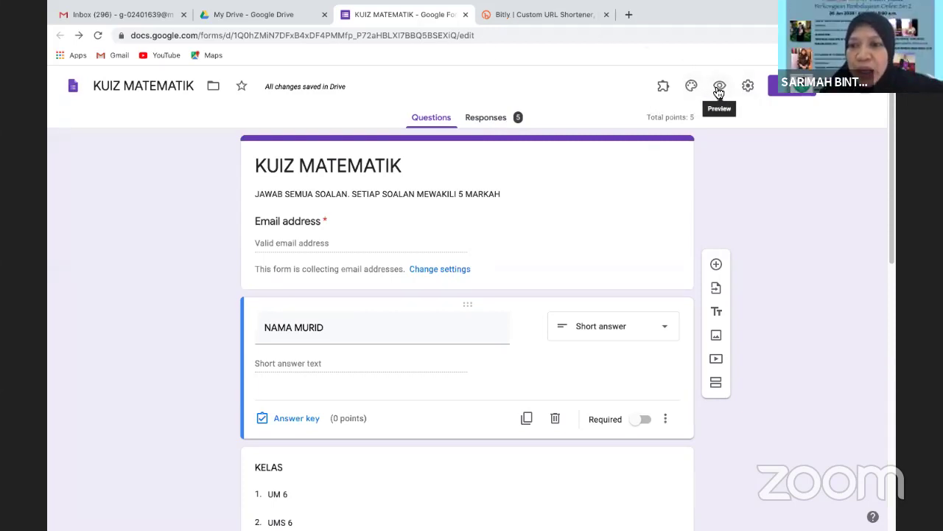
Preview the quiz and enter the signed-in account's email address in the Email field
left_click(719, 87)
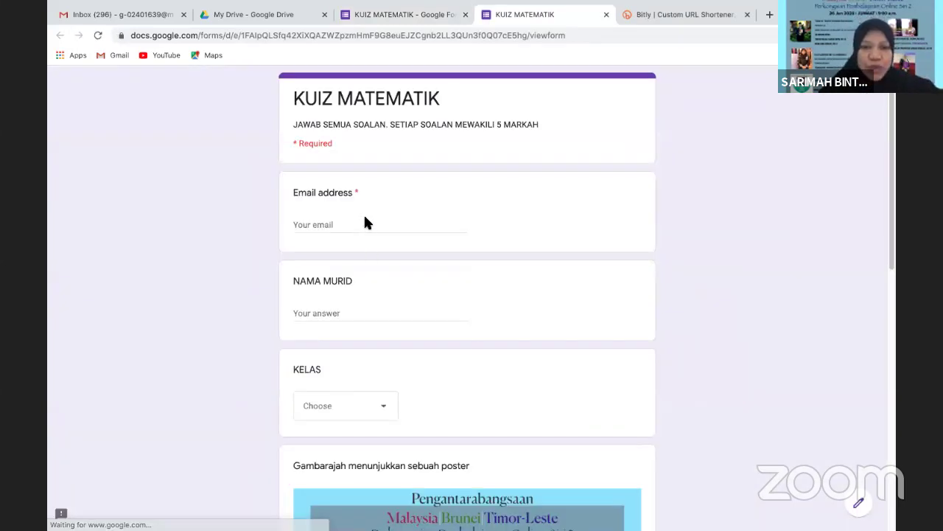
left_click(322, 224)
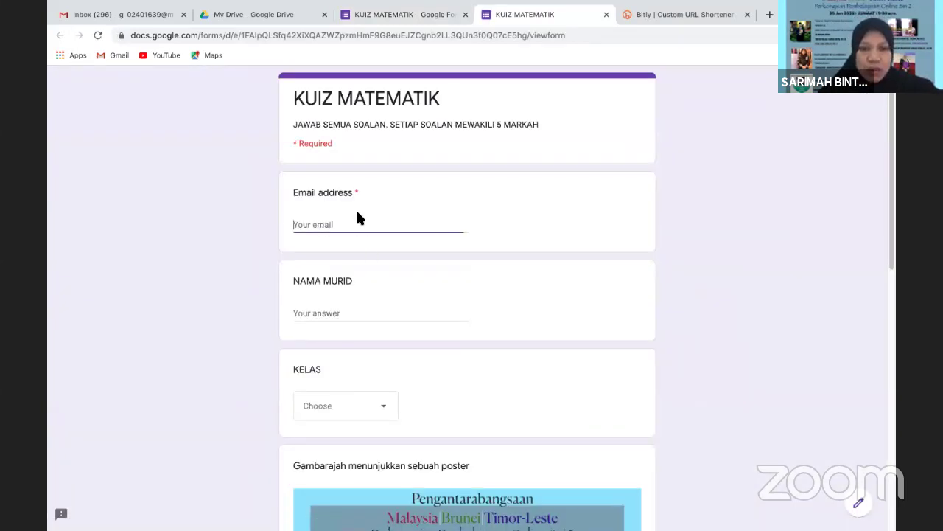
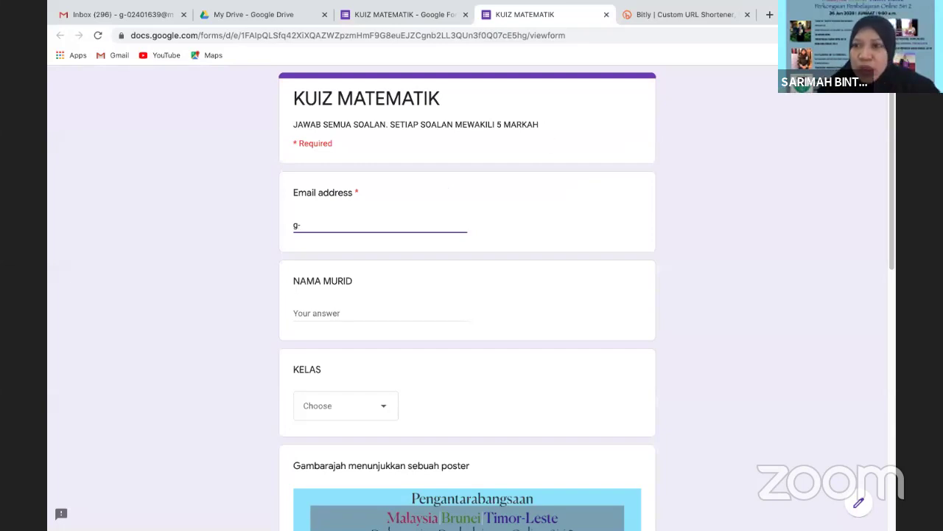
left_click(861, 34)
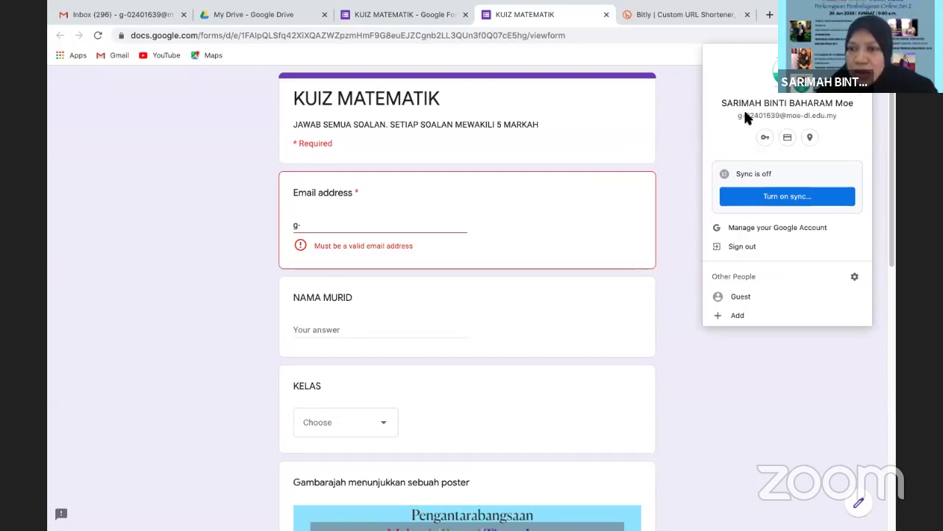
left_click(361, 229)
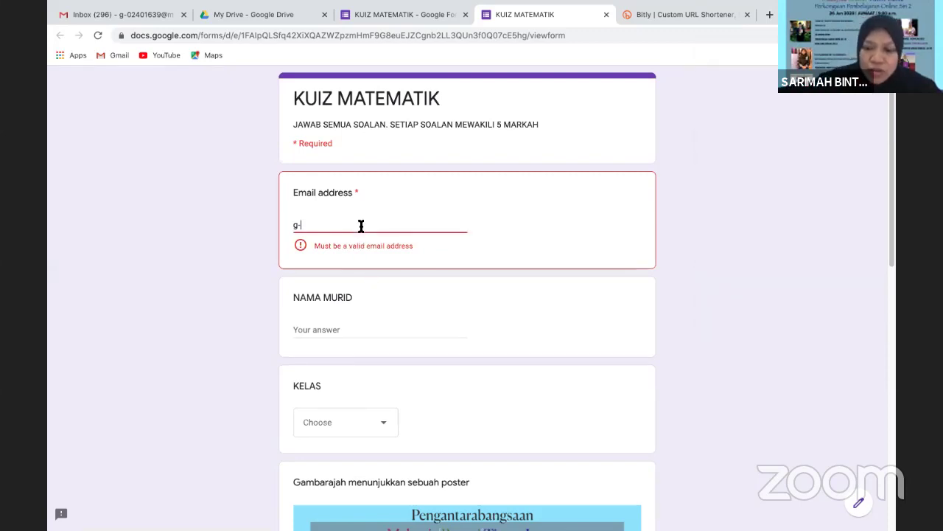
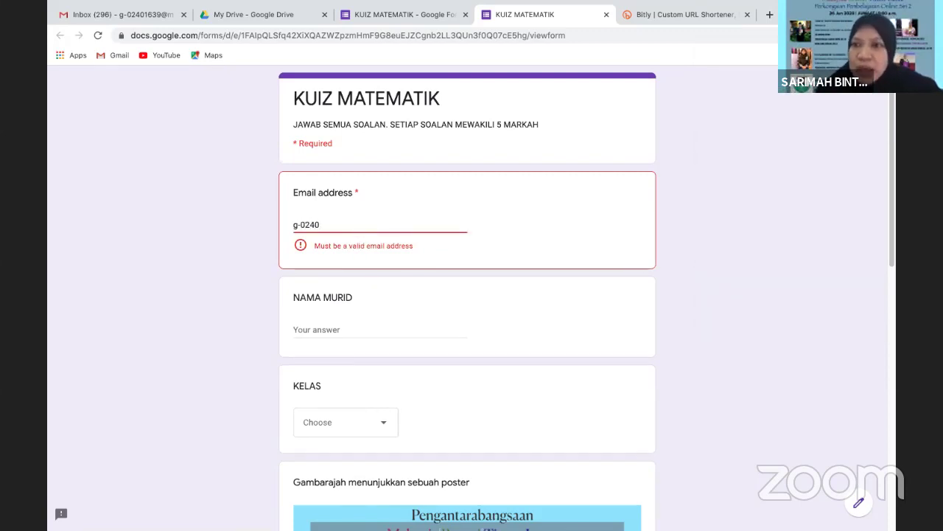
left_click(858, 35)
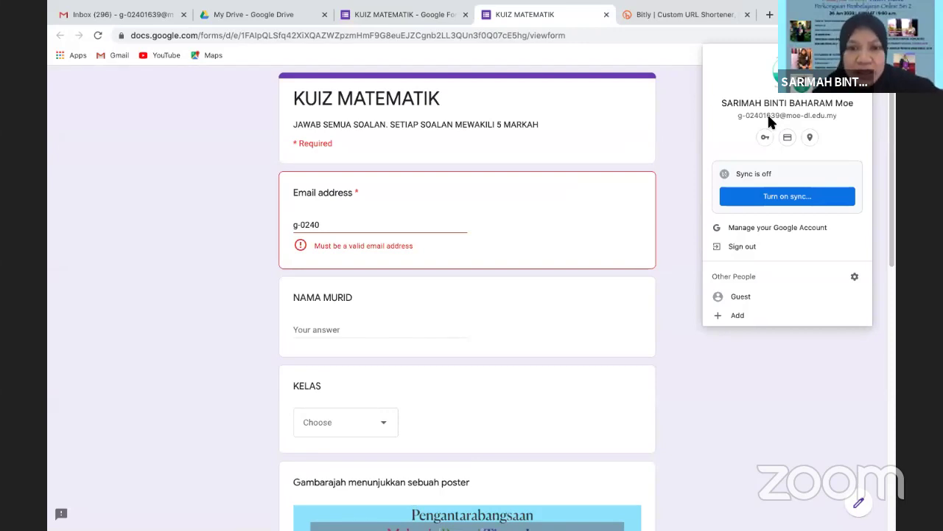
left_click(443, 230)
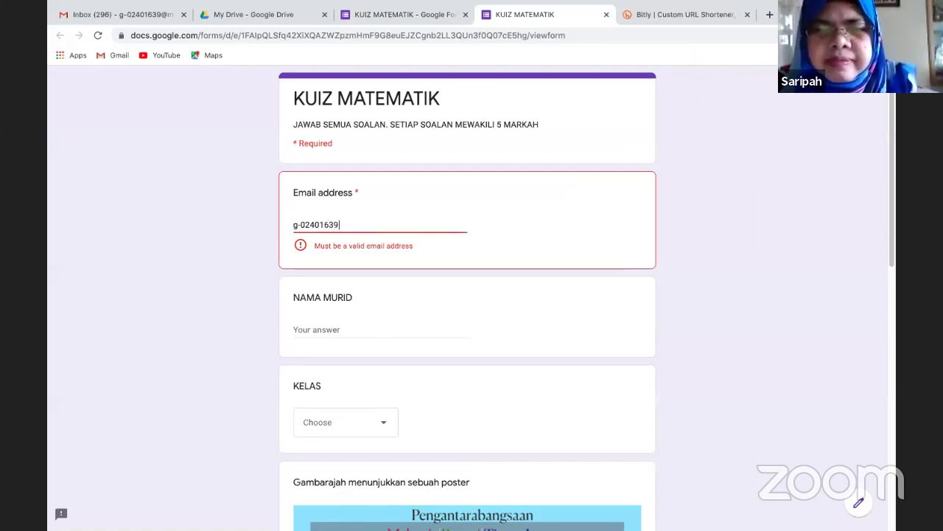
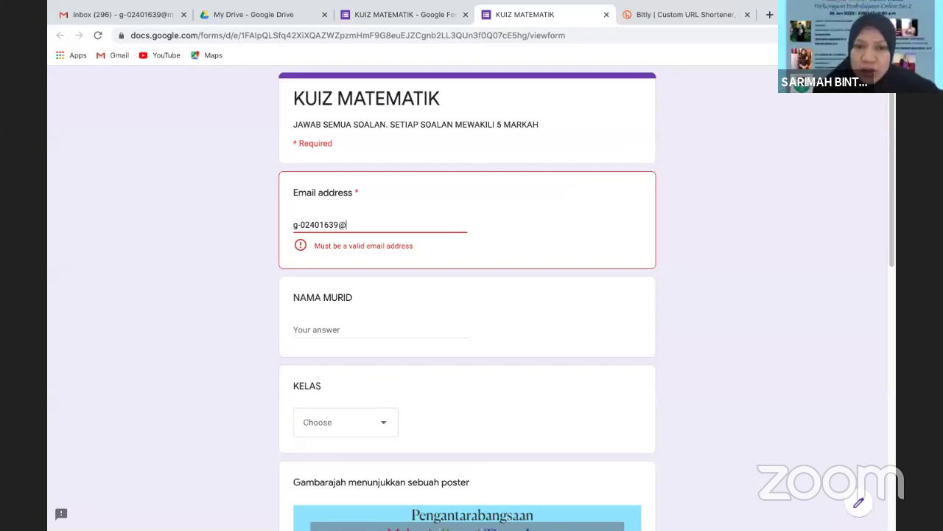
left_click(857, 35)
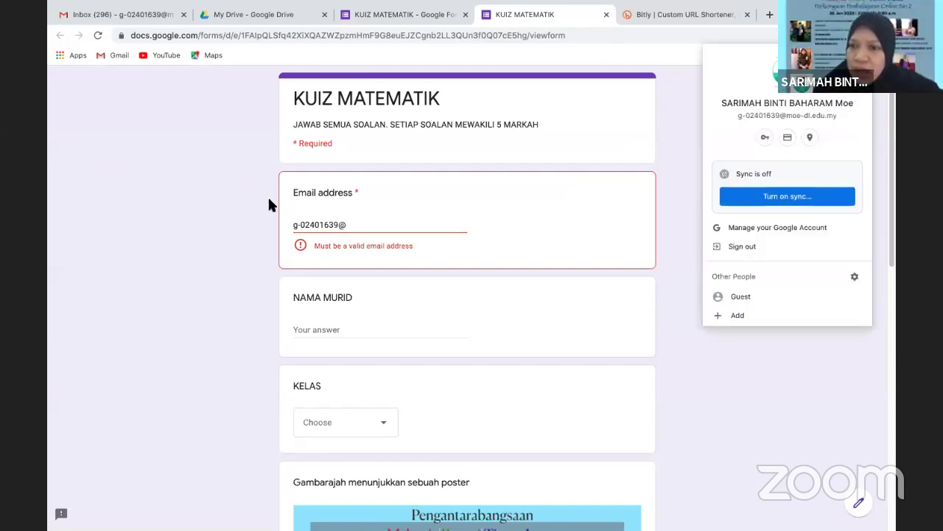
left_click(374, 223)
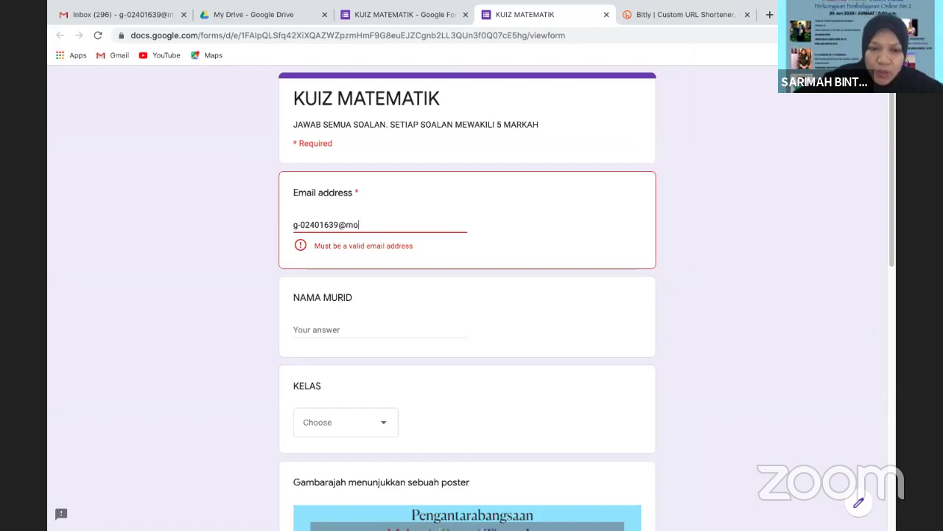
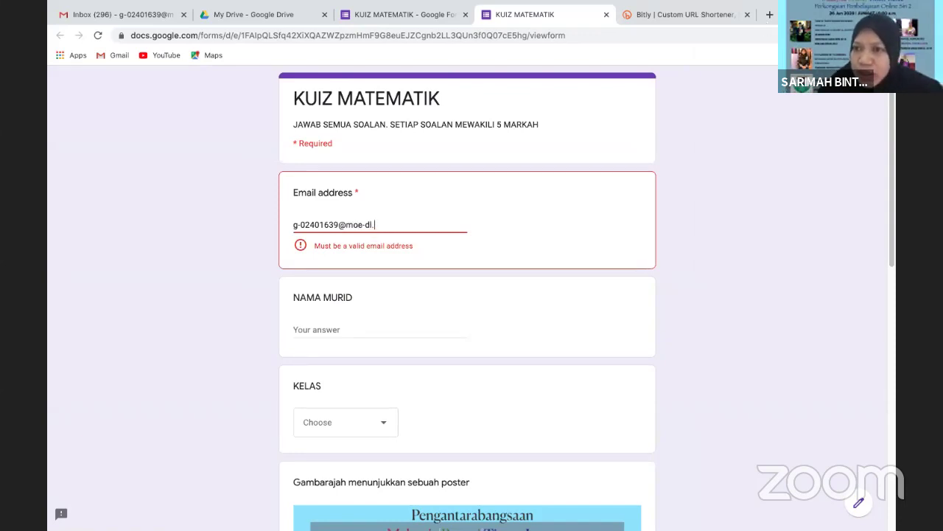
left_click(870, 34)
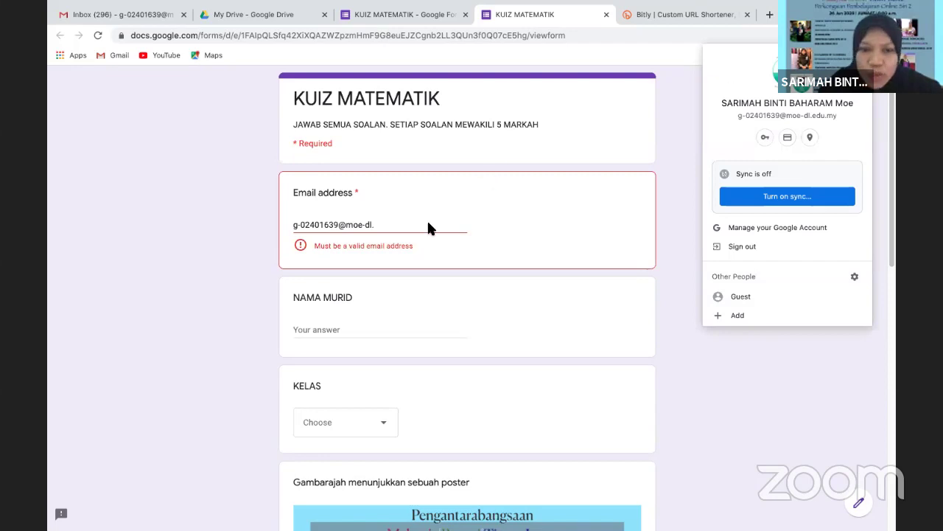
left_click(427, 225)
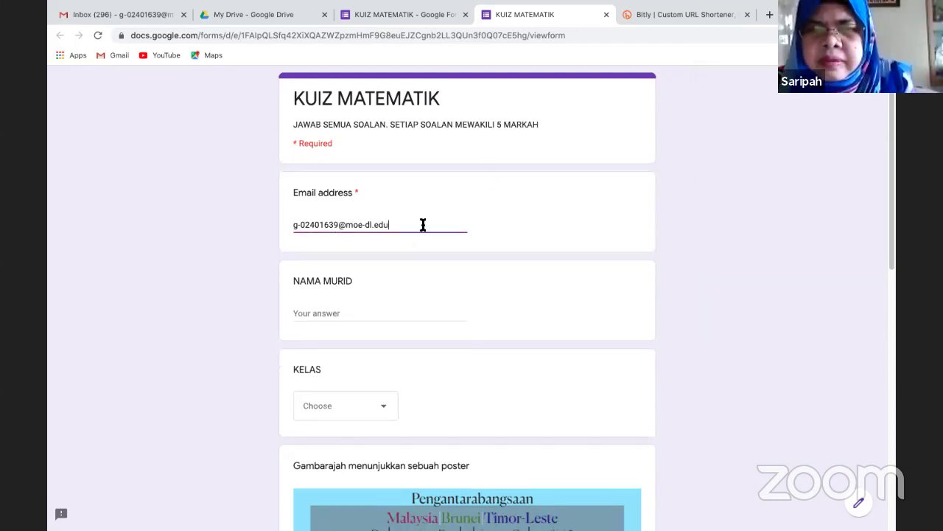
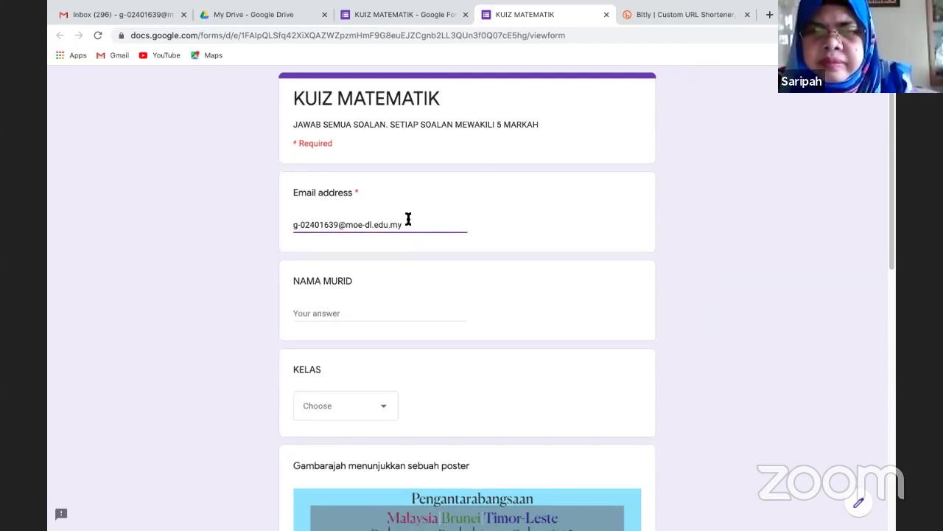
Enter the student's name, choose class UM 6, answer 5, and submit the quiz
left_click(310, 312)
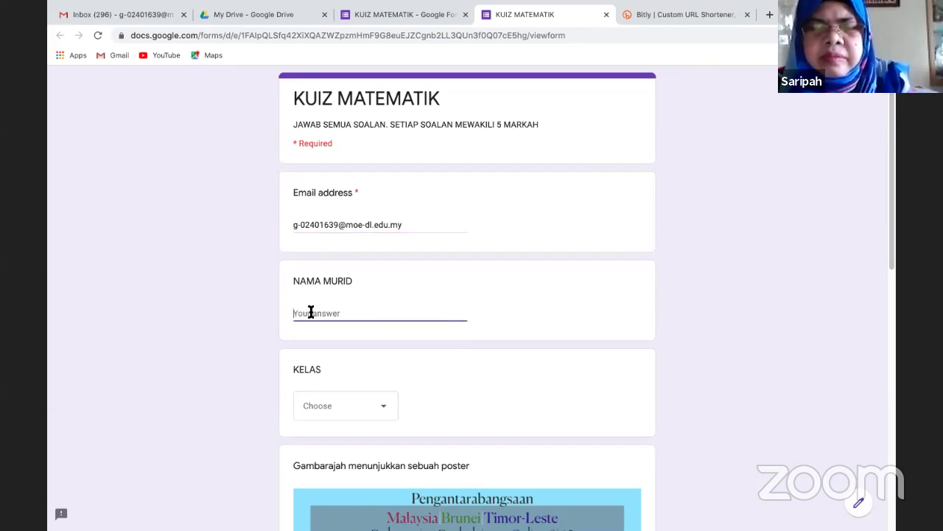
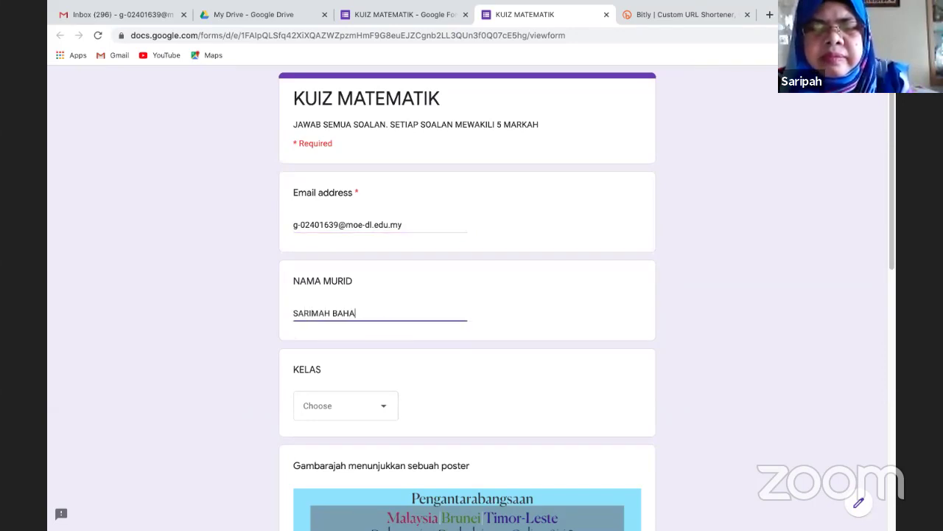
left_click(382, 412)
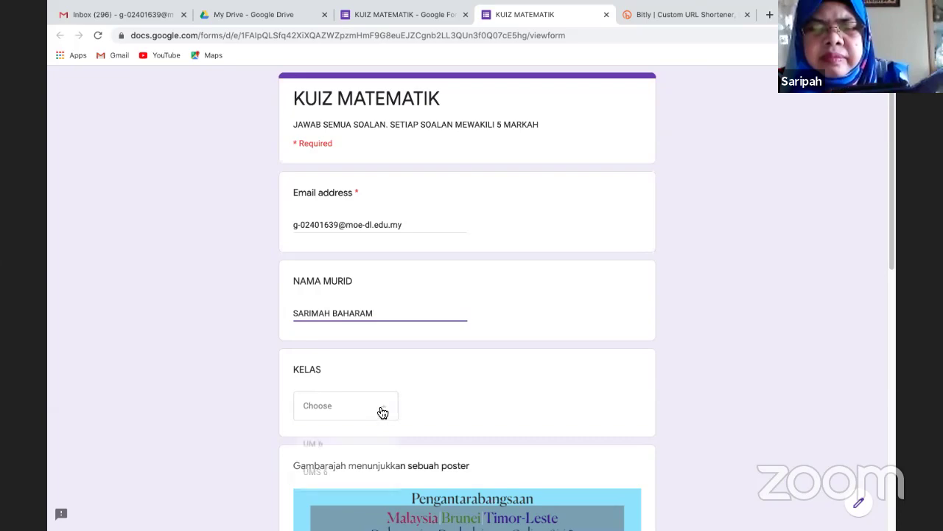
left_click(329, 444)
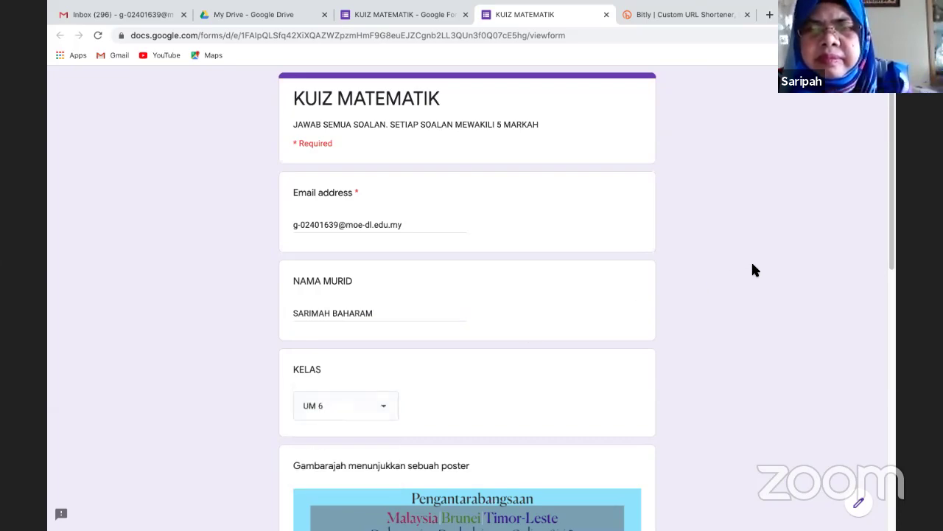
left_click_drag(894, 263, 893, 496)
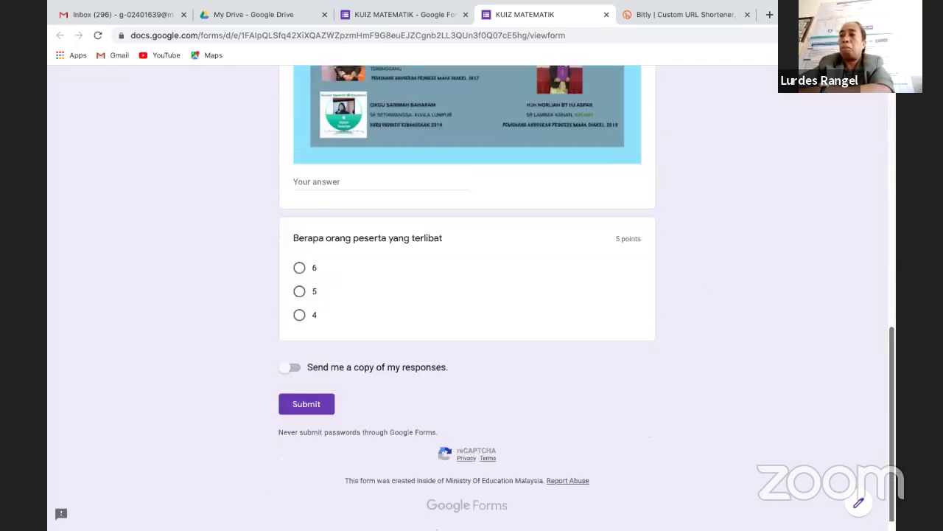
left_click(299, 291)
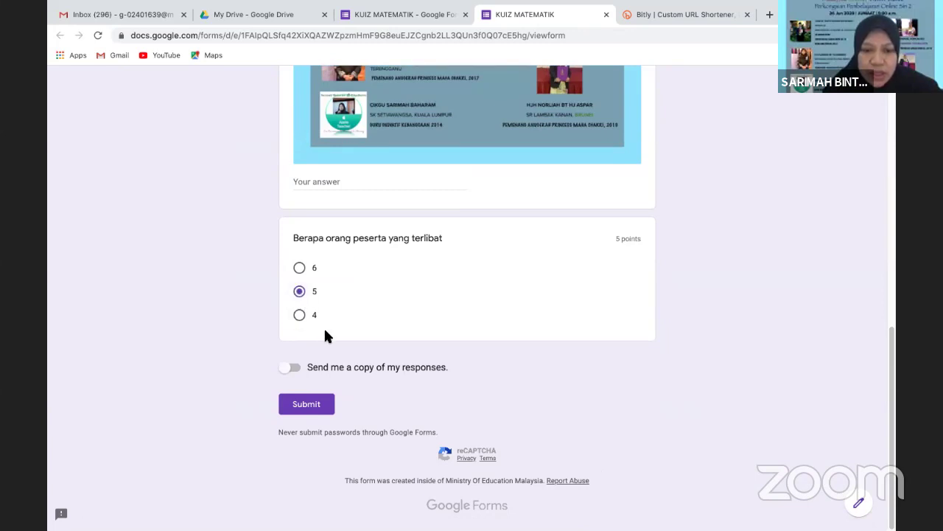
left_click(313, 398)
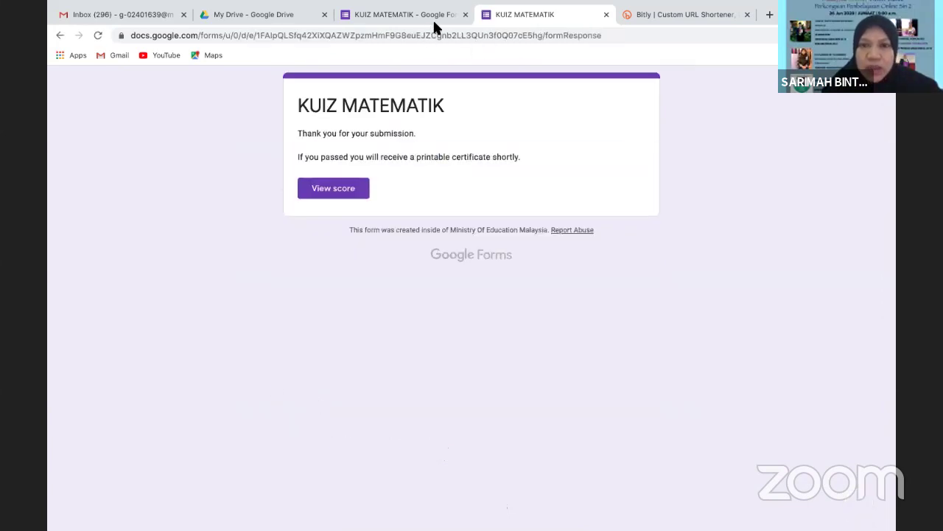
Close the confirmation and quiz editor tabs and return to the Gmail inbox
left_click(606, 14)
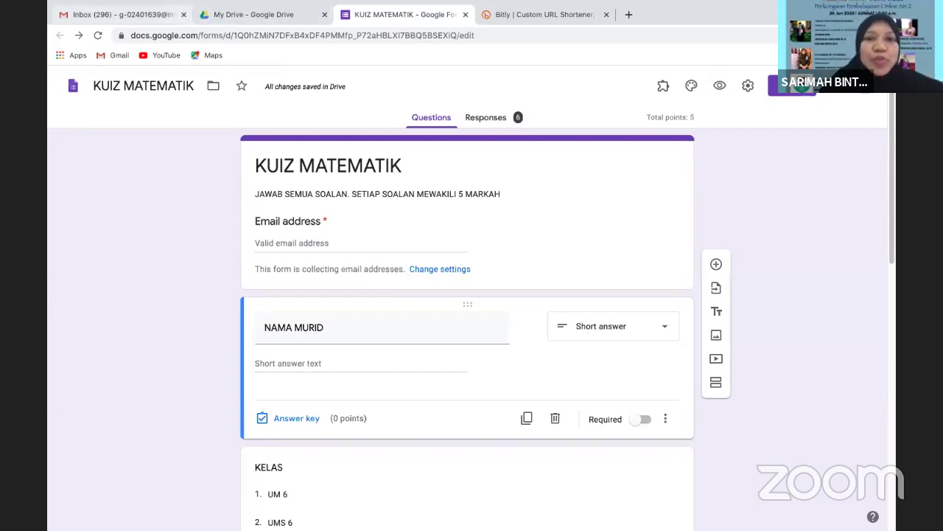
left_click(466, 14)
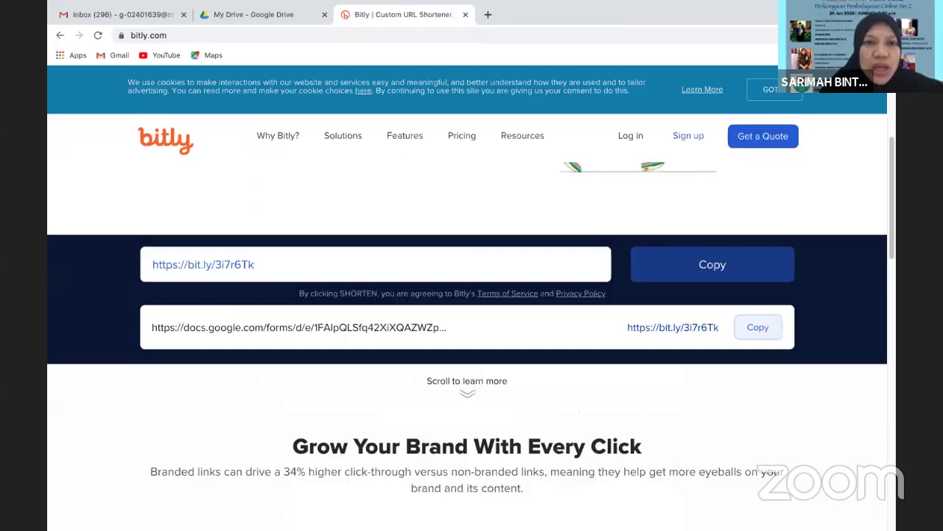
left_click(138, 15)
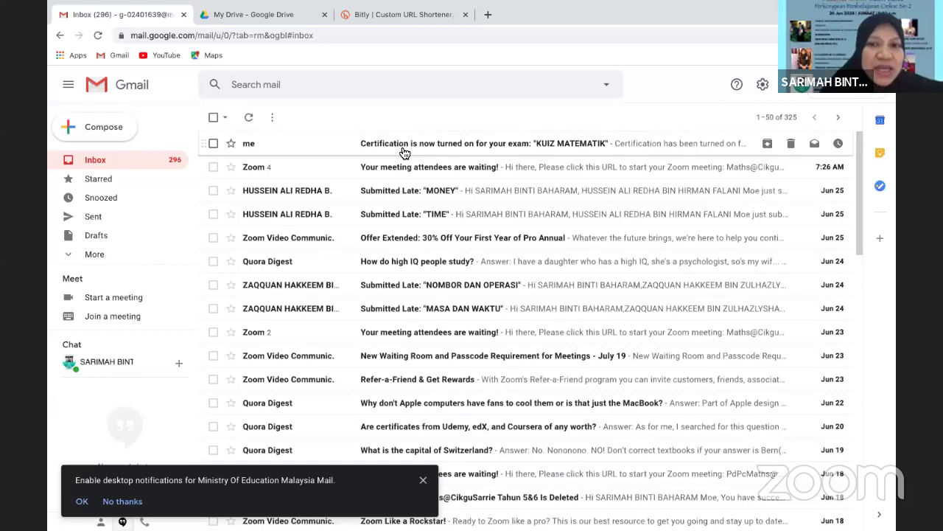
Read the 'Certification is now turned on' email, then return to the inbox list
left_click(404, 153)
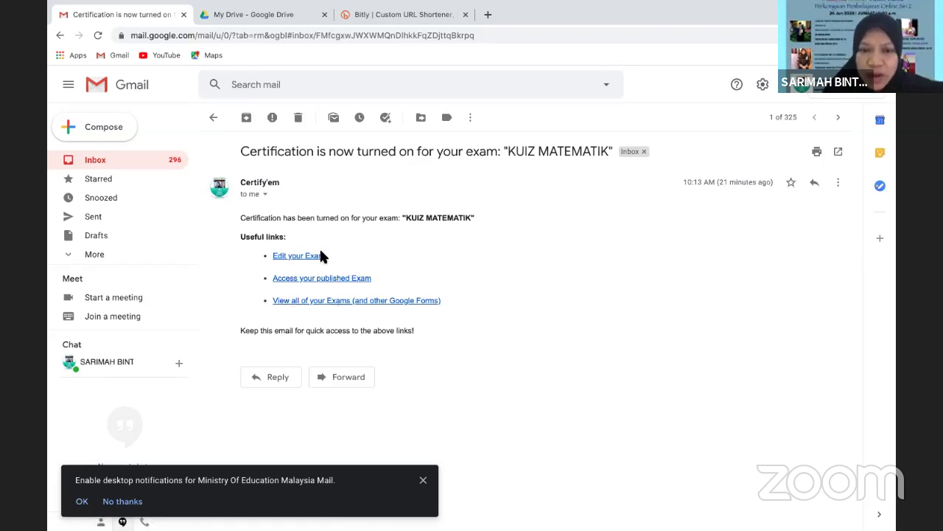
left_click(109, 160)
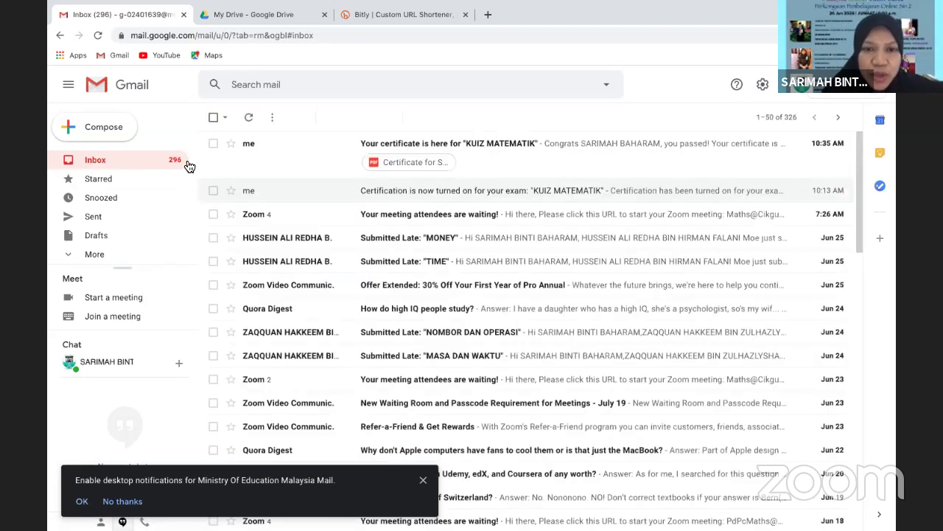
Preview the KUIZ MATEMATIK certificate PDF showing a 100% pass, close it, and open Google apps
left_click(402, 164)
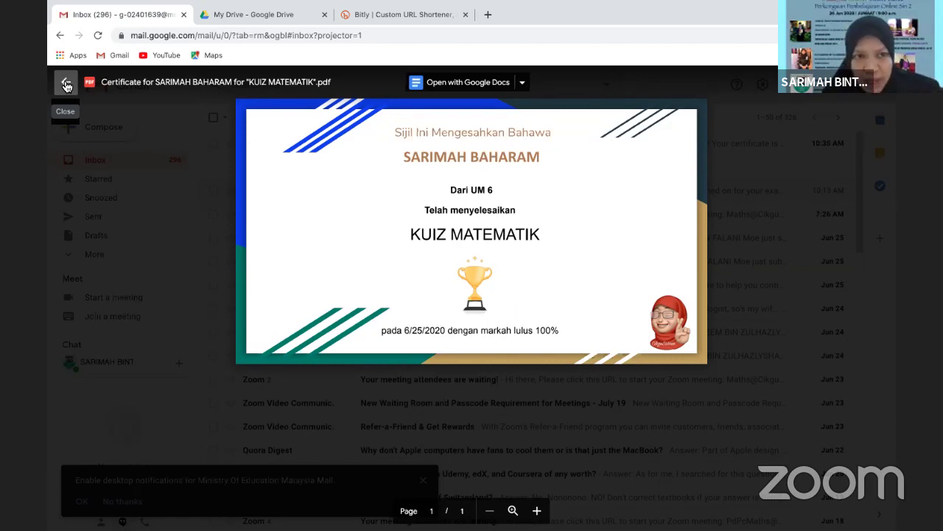
left_click(68, 84)
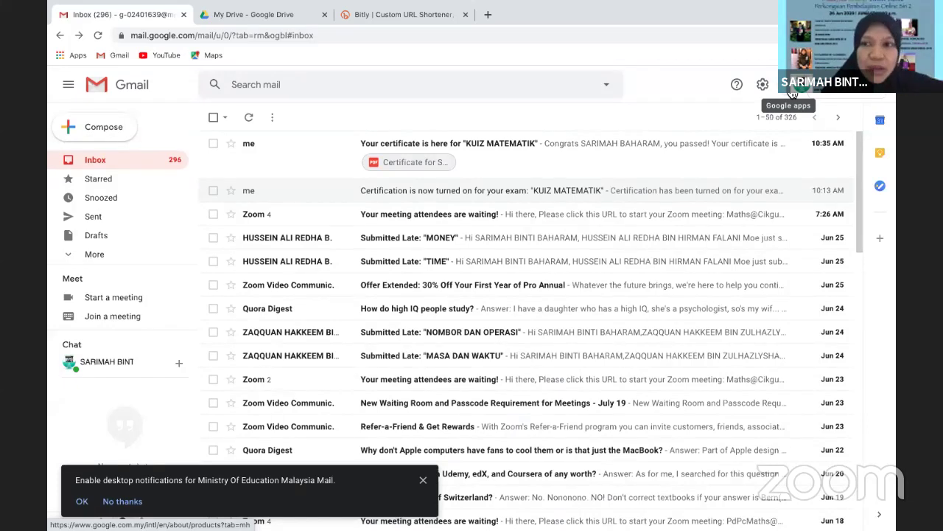
left_click(792, 92)
Open Google Drive in a new tab and scroll through its file list
left_click(852, 133)
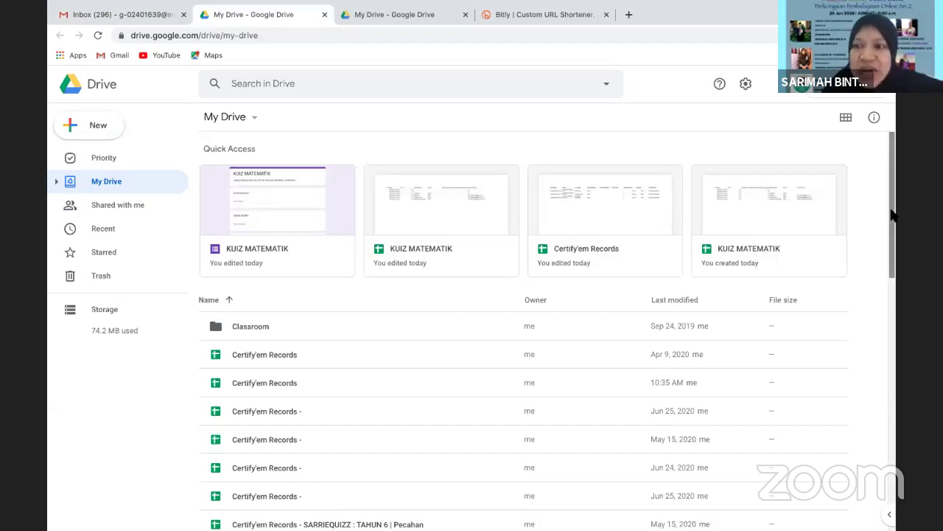
scroll(896, 278, "down", 1)
left_click_drag(895, 279, 898, 497)
scroll(851, 375, "up", 8)
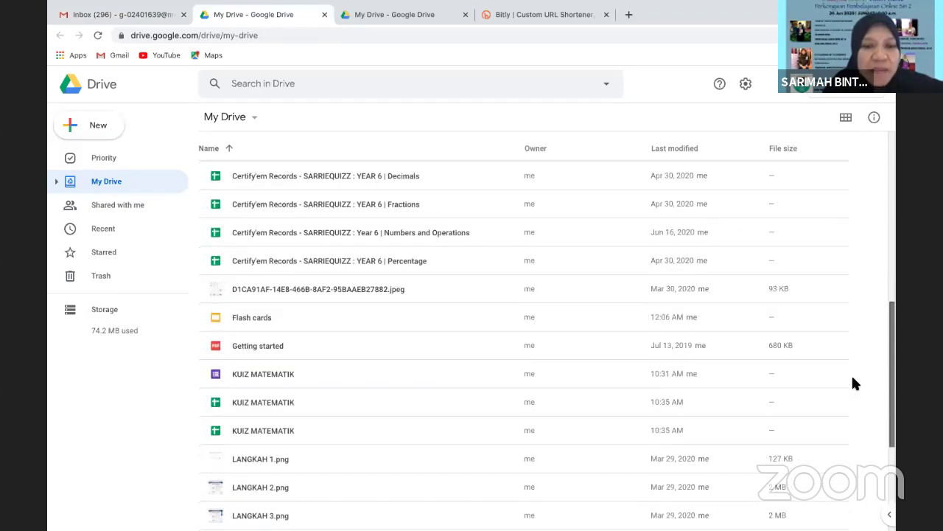
scroll(785, 206, "up", 3)
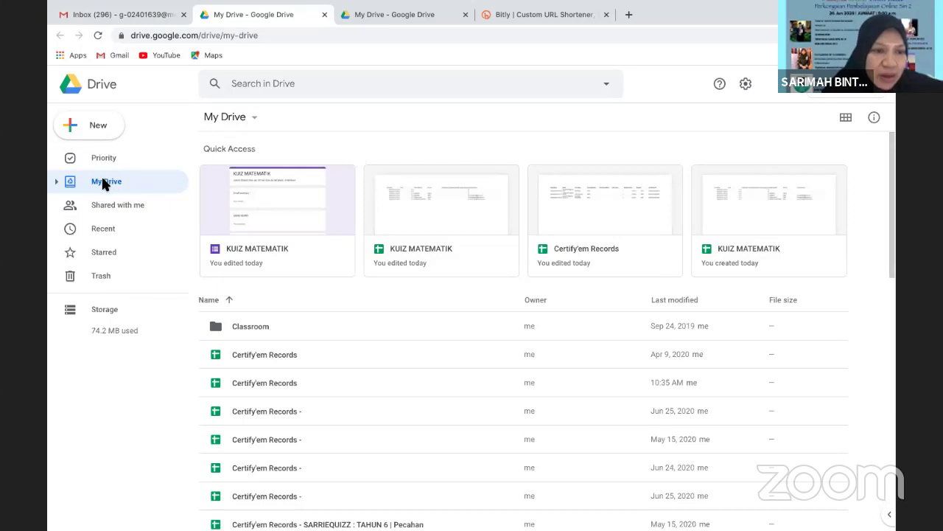
Browse Recent and Shared with me, then return to My Drive listing the KUIZ MATEMATIK files
left_click(103, 231)
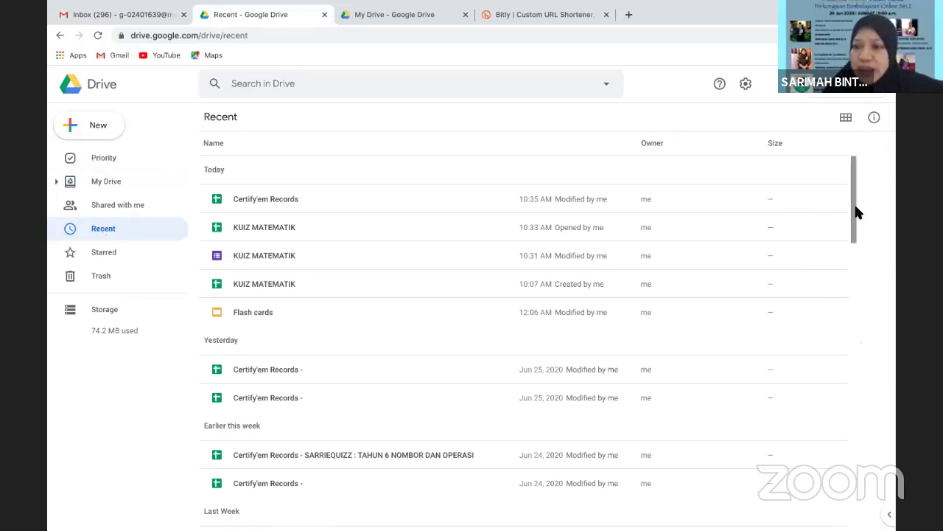
scroll(860, 221, "down", 10)
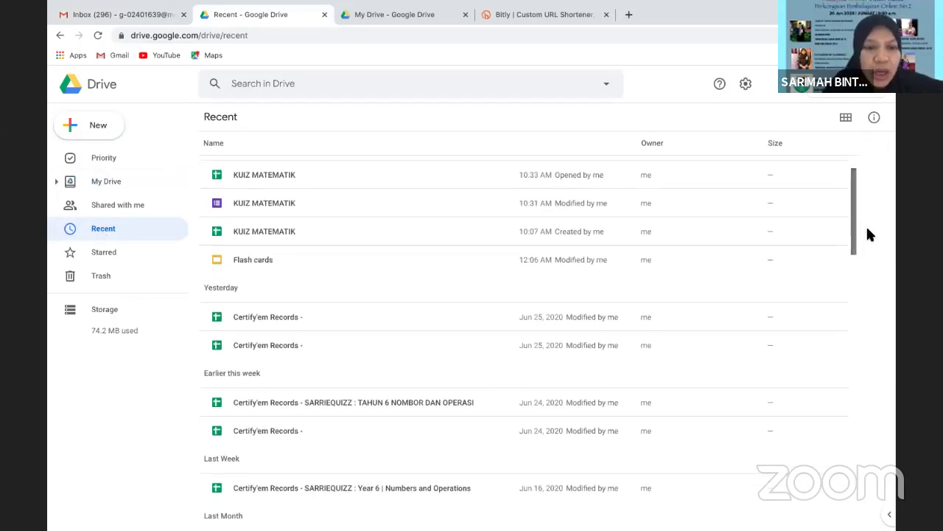
scroll(803, 261, "up", 15)
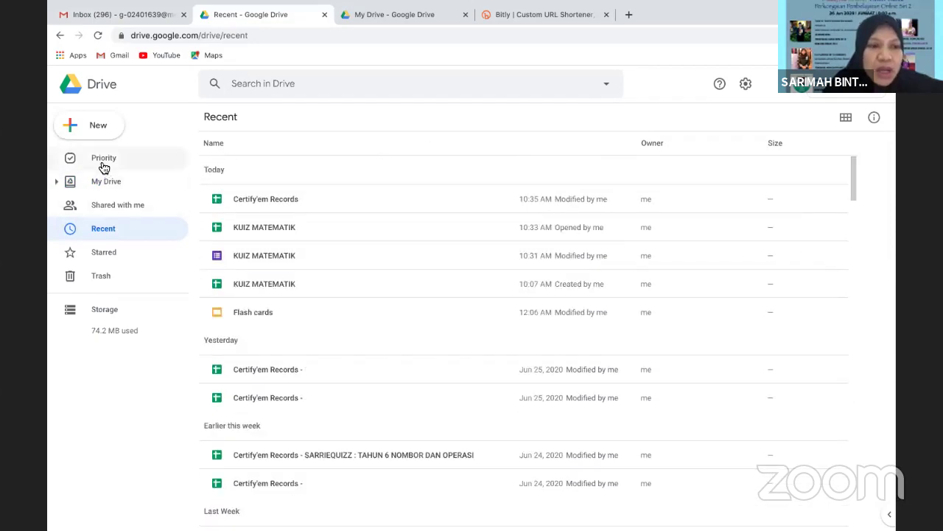
left_click(112, 208)
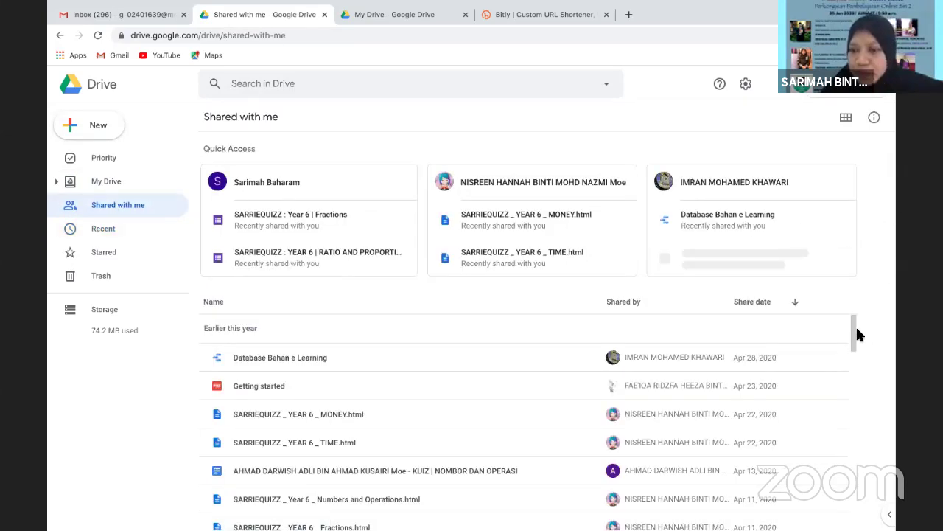
left_click_drag(855, 330, 858, 435)
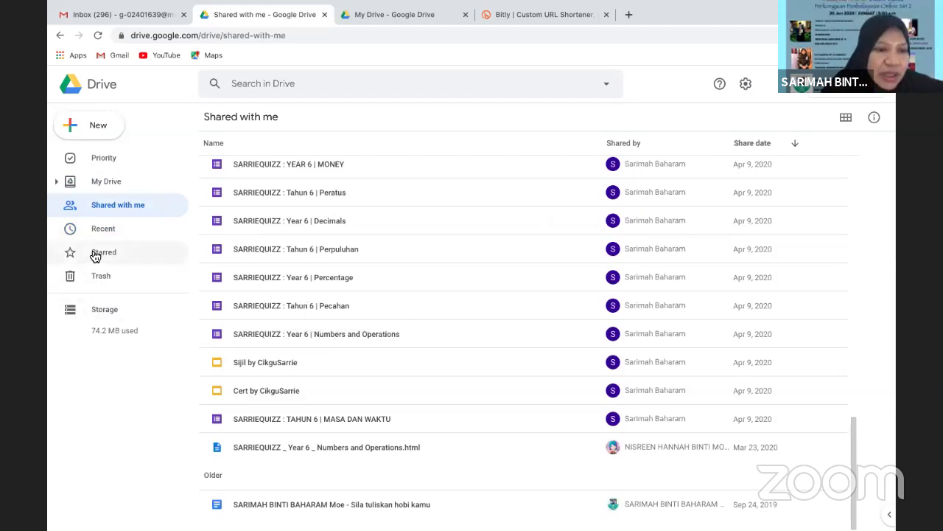
left_click(97, 183)
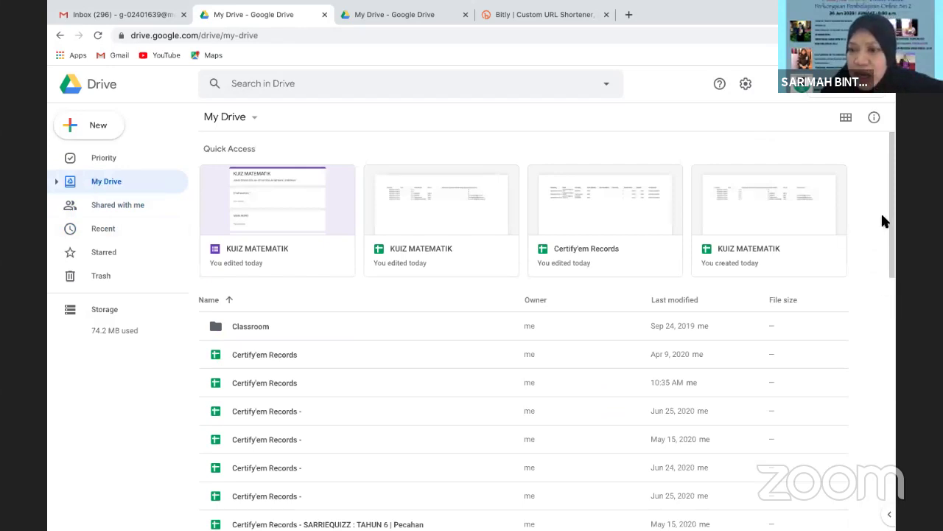
left_click_drag(892, 222, 891, 236)
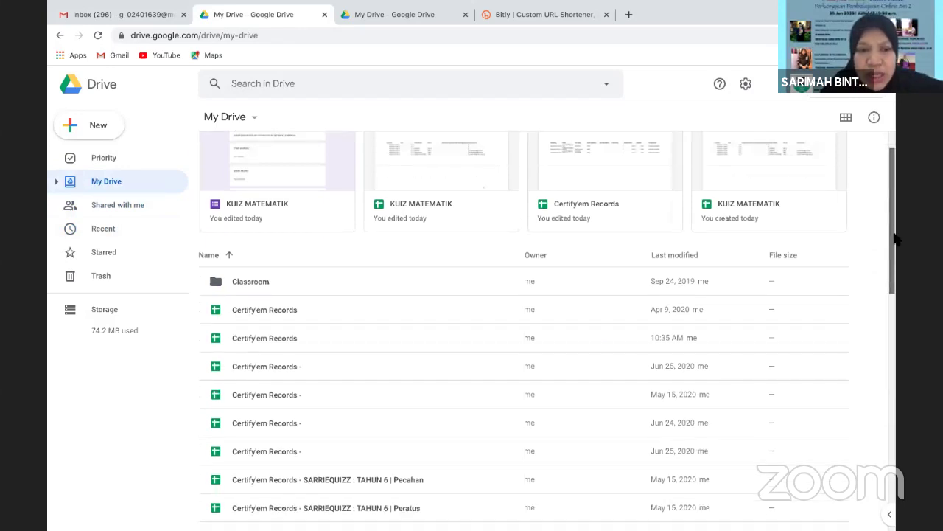
double_click(247, 283)
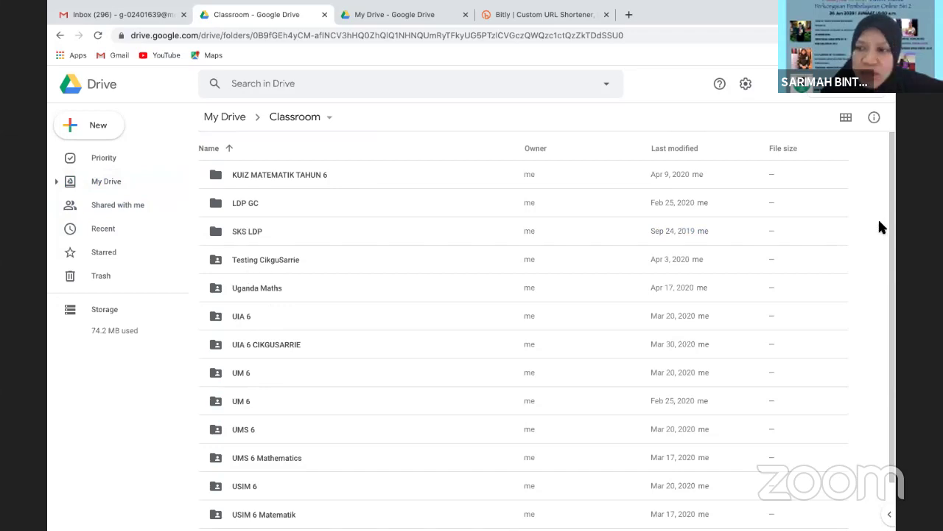
left_click_drag(895, 223, 895, 395)
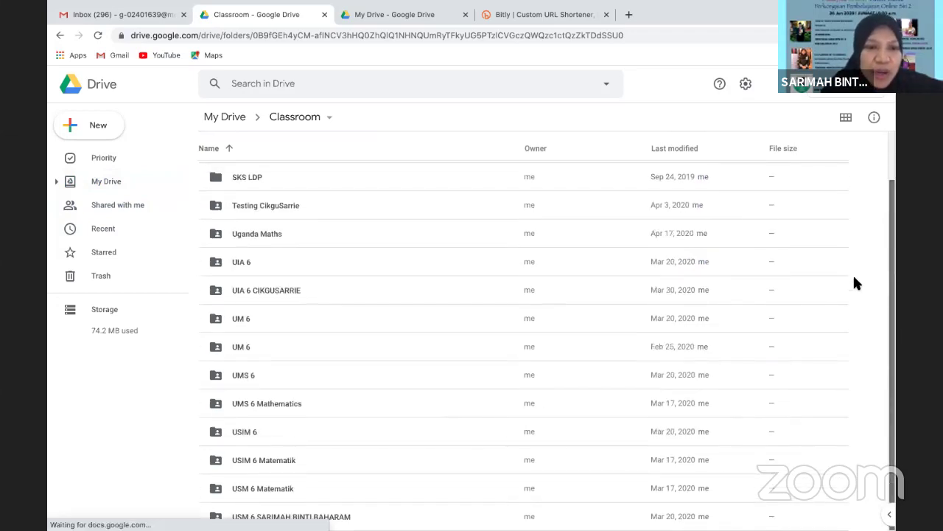
scroll(846, 169, "up", 2)
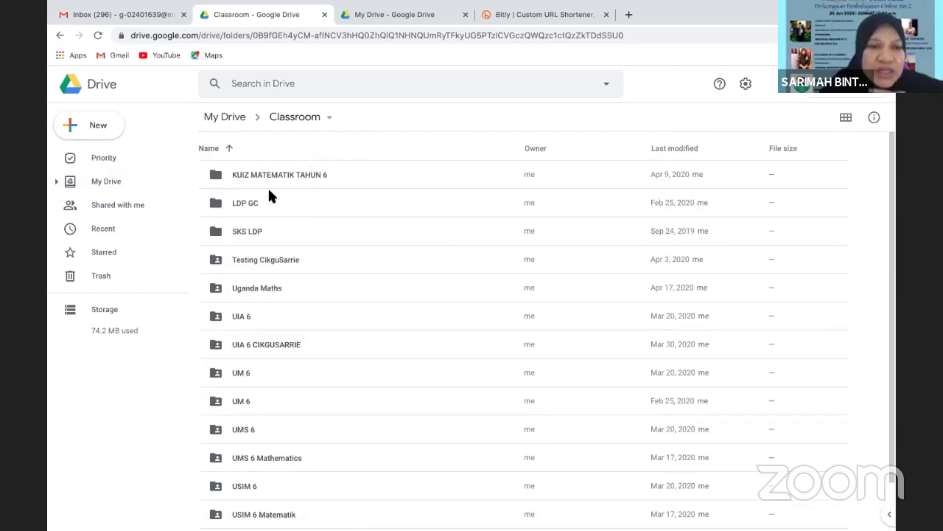
double_click(247, 177)
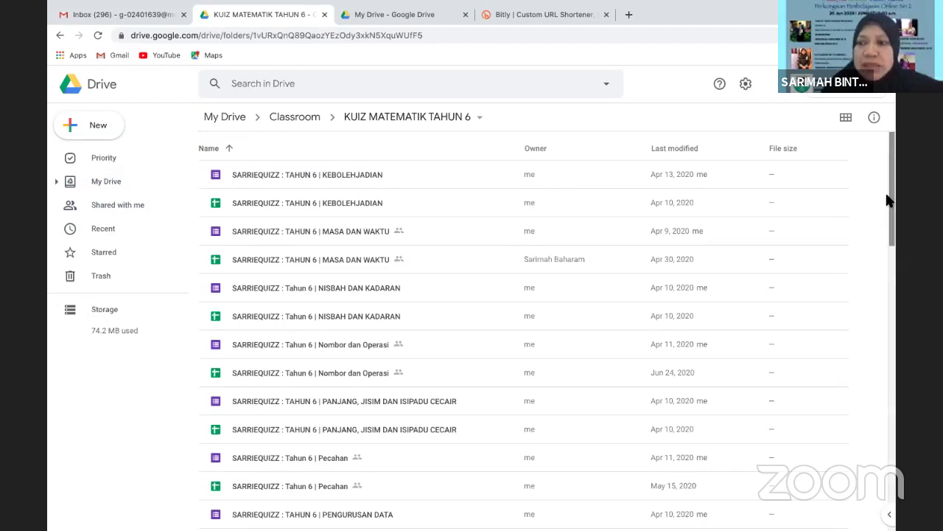
left_click_drag(895, 203, 895, 508)
scroll(827, 362, "up", 10)
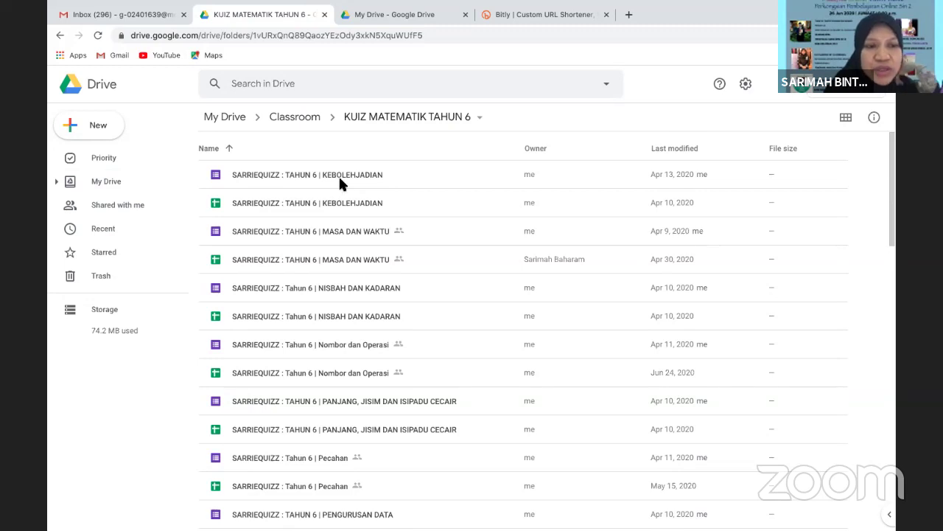
left_click(93, 179)
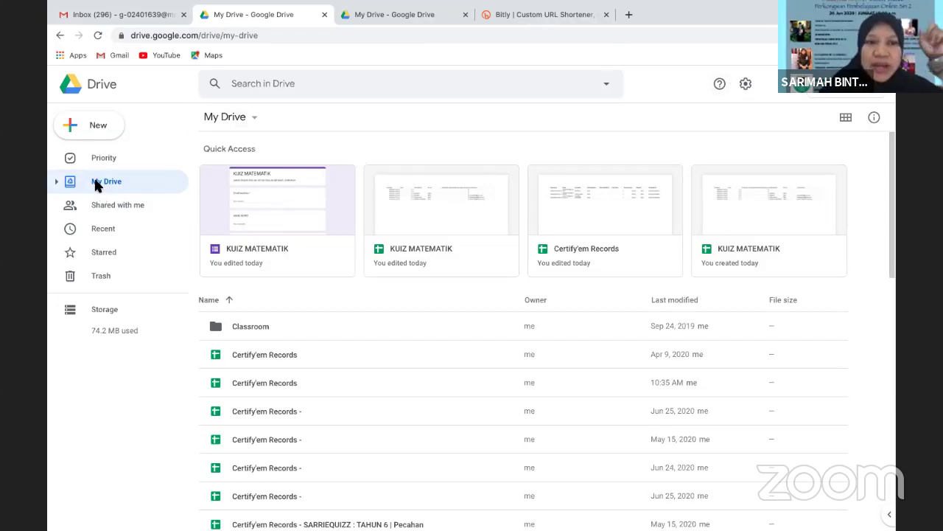
Launch Google Classroom in a new tab from the Google apps launcher in Drive
left_click(791, 89)
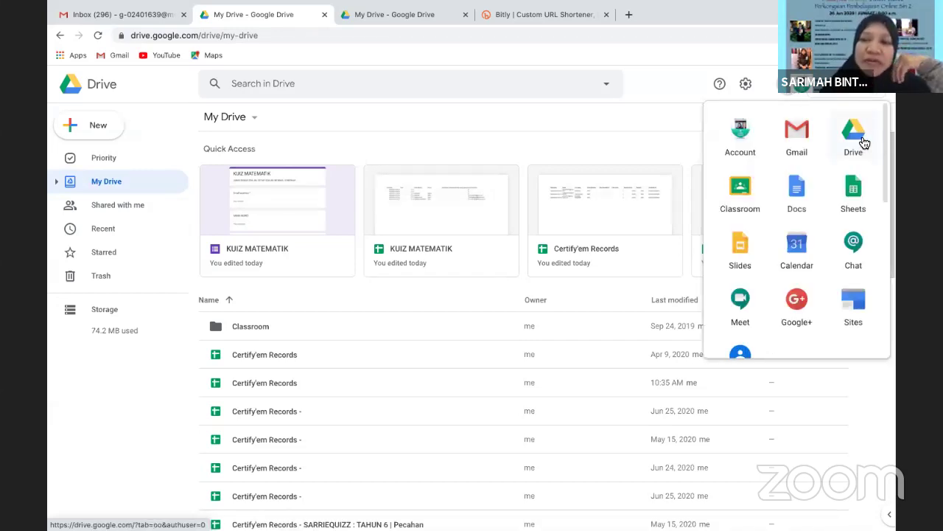
left_click(741, 190)
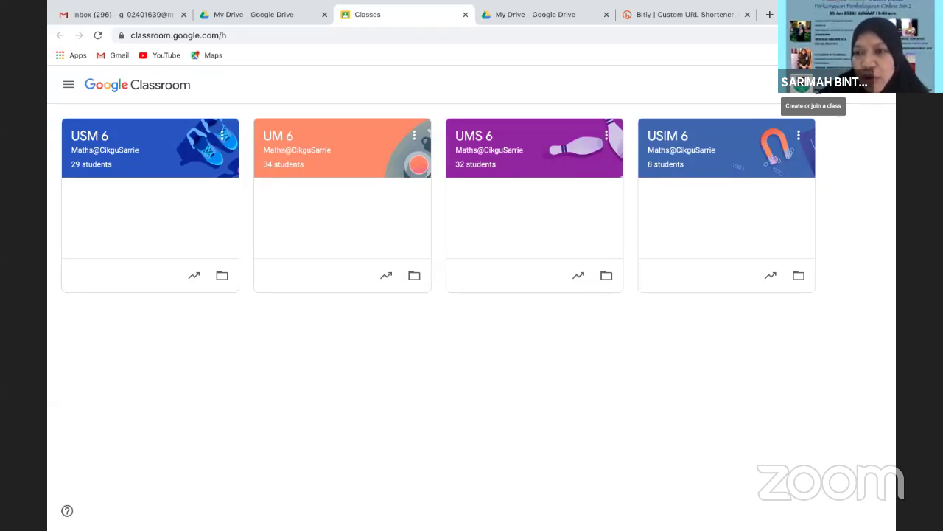
Start a new class and enter the class name 'BENGKEL ONLINE MALAYSIA|BRUNEI|TIMOR-LESTE'
left_click(813, 84)
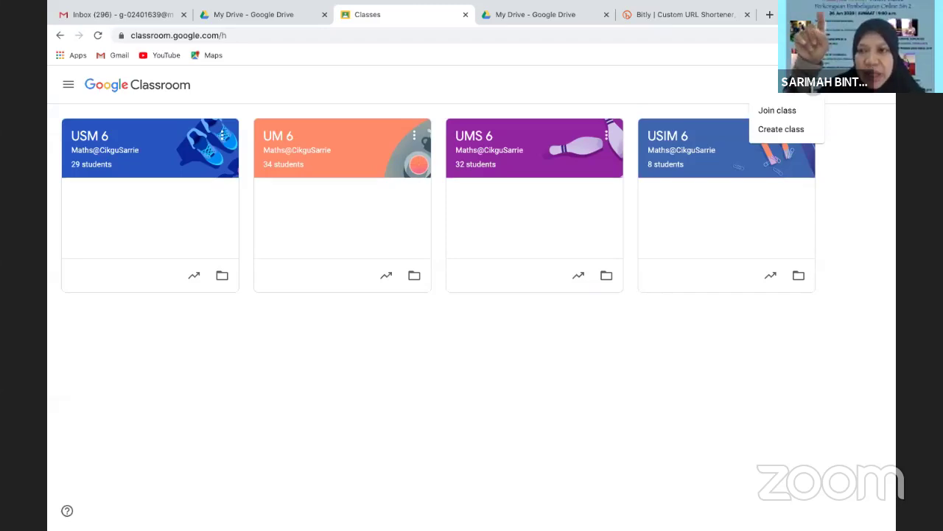
left_click(793, 130)
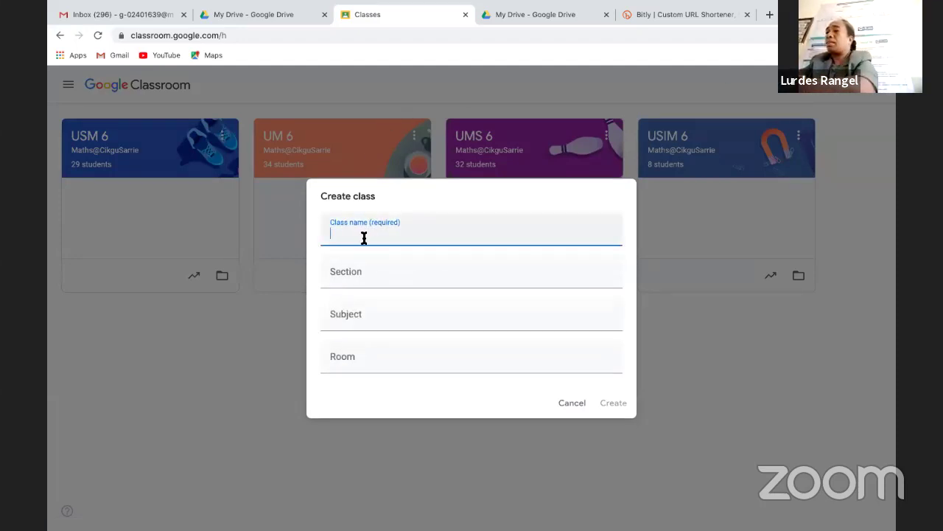
type("BENG")
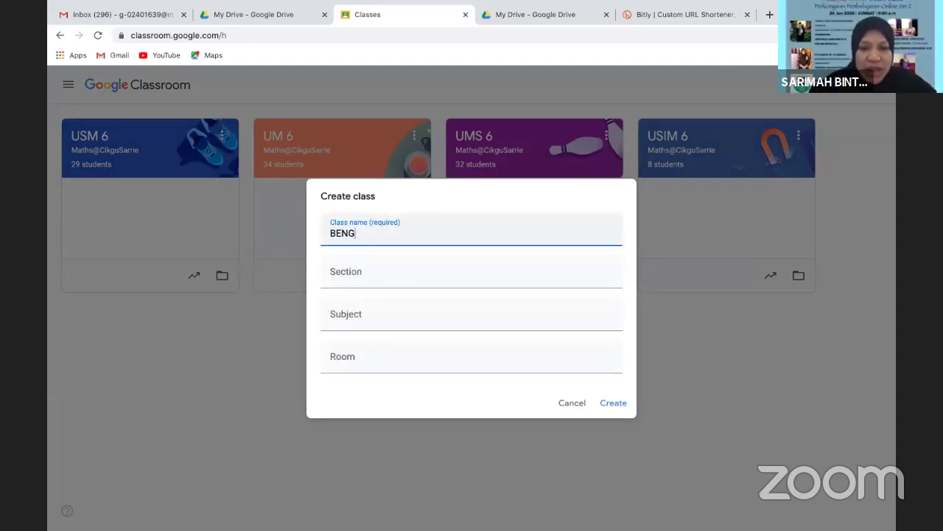
type("KEL ONLINE ")
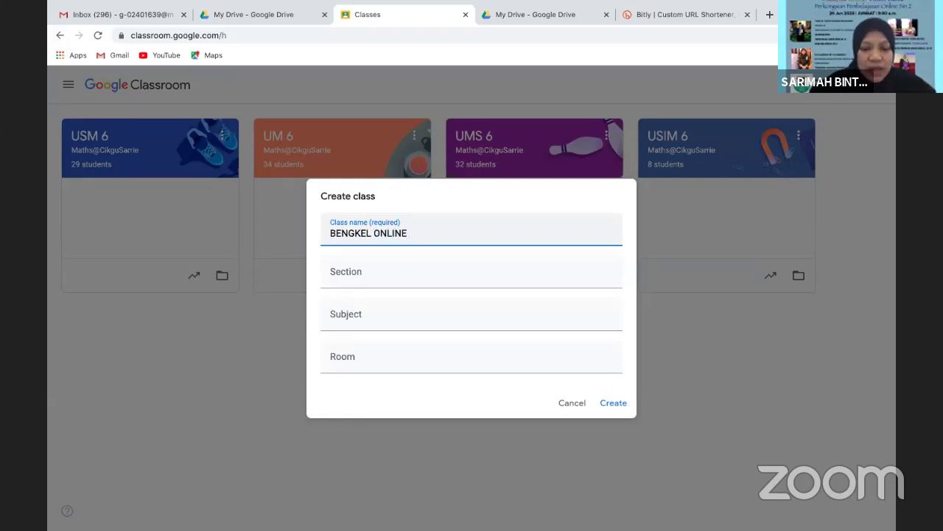
type("MALAY")
key("BackSpace")
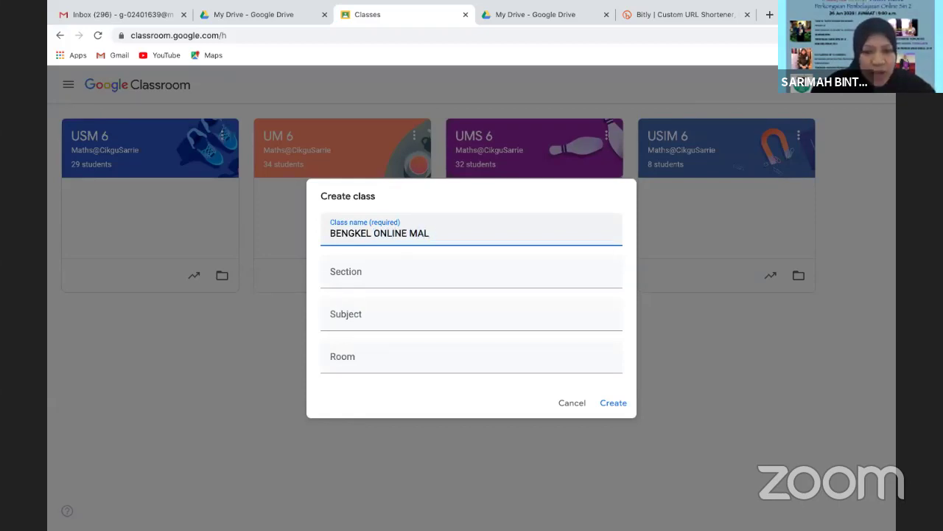
type("AYSIA|")
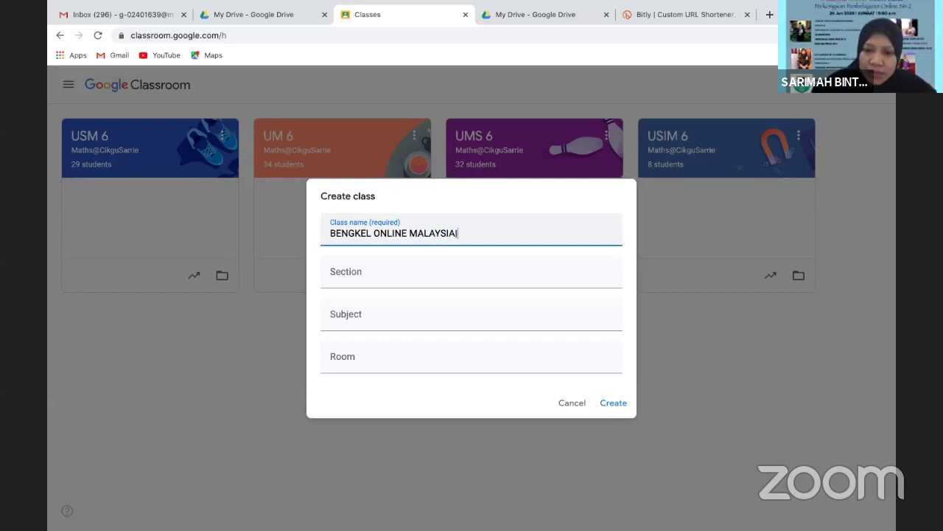
type(" BRUNE")
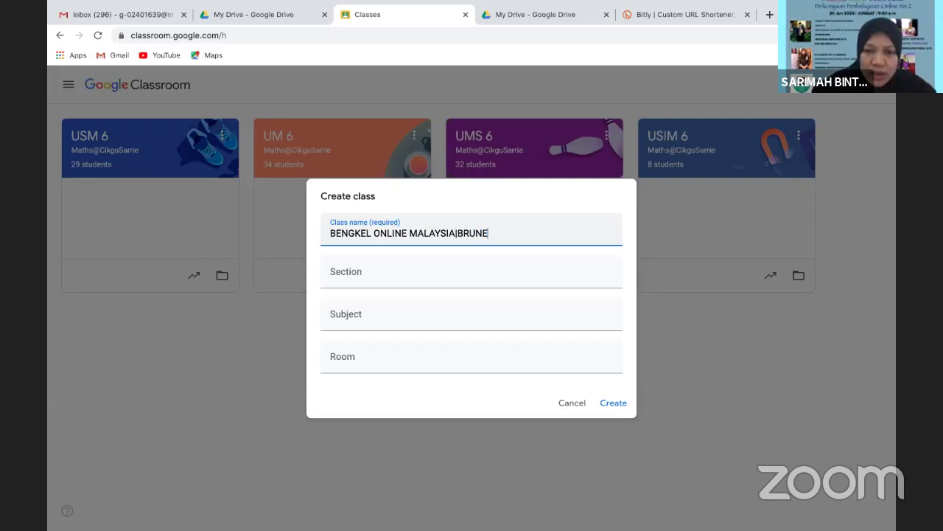
type("I")
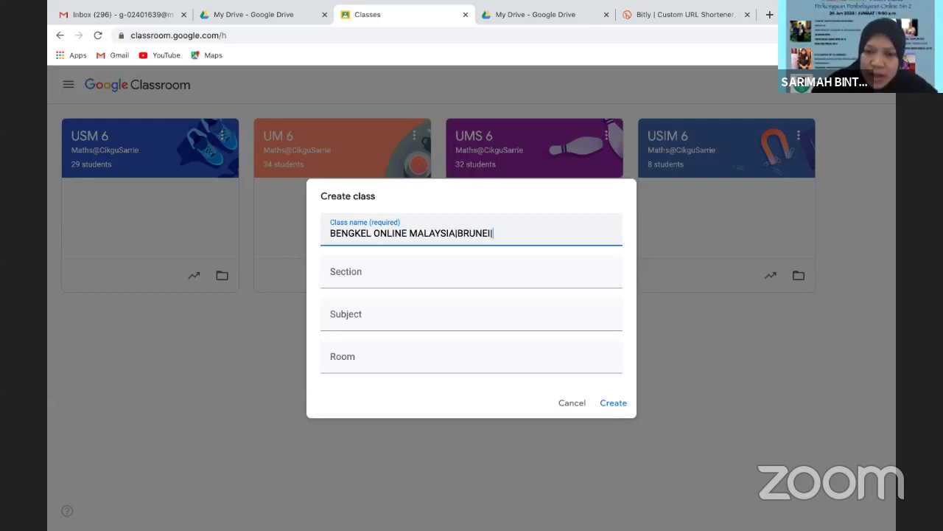
type("|TIMO")
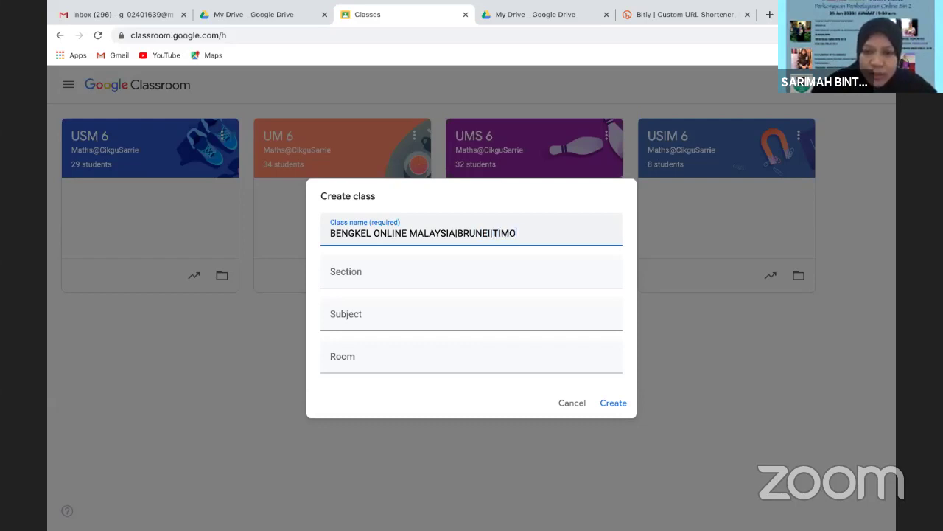
type("R-L")
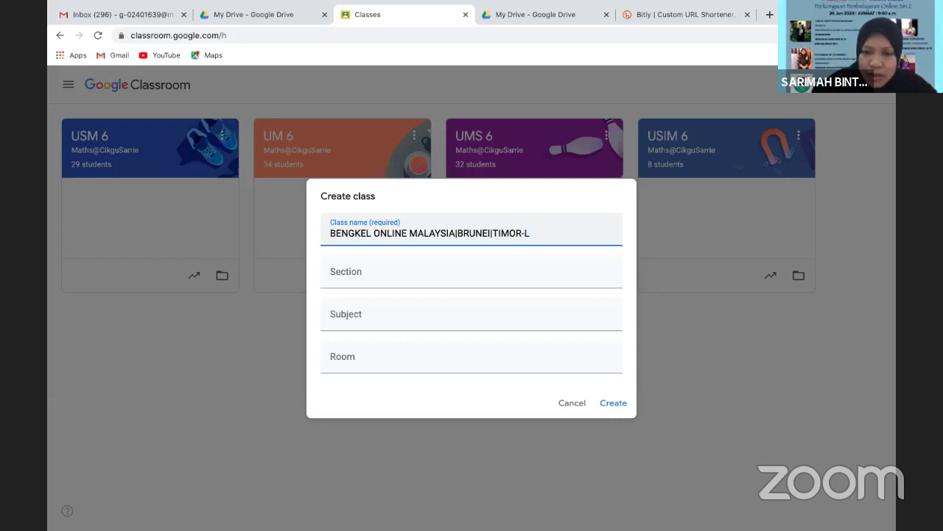
type("ESTE")
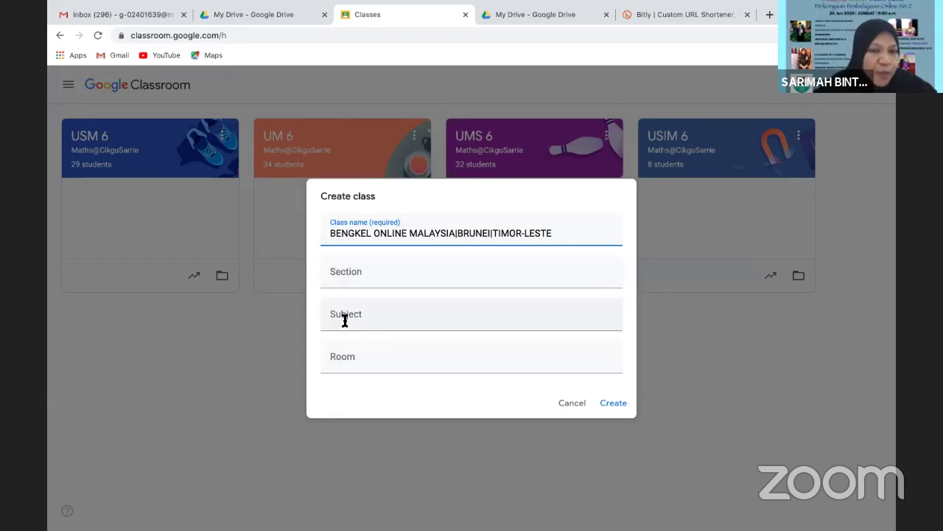
Create the BENGKEL ONLINE MALAYSIA|BRUNEI|TIMOR-LESTE class and display its class code full-screen
left_click(611, 403)
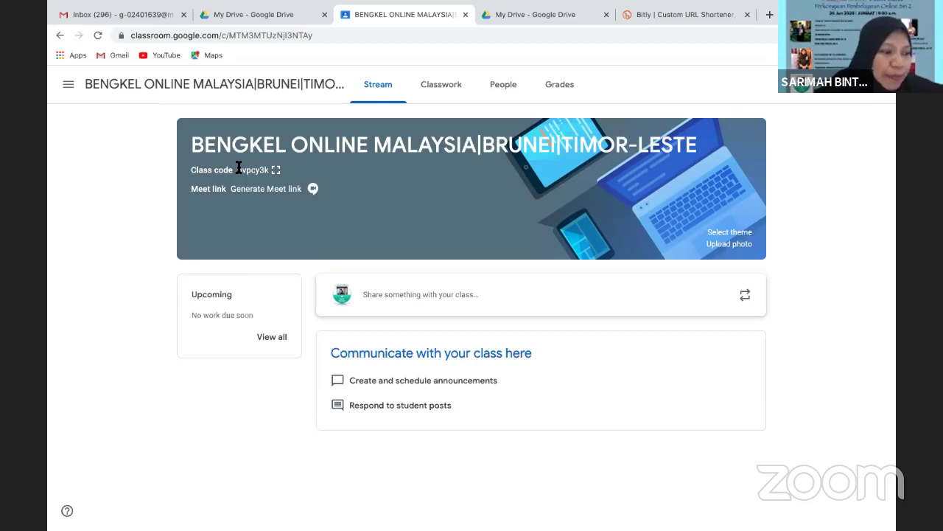
left_click(277, 171)
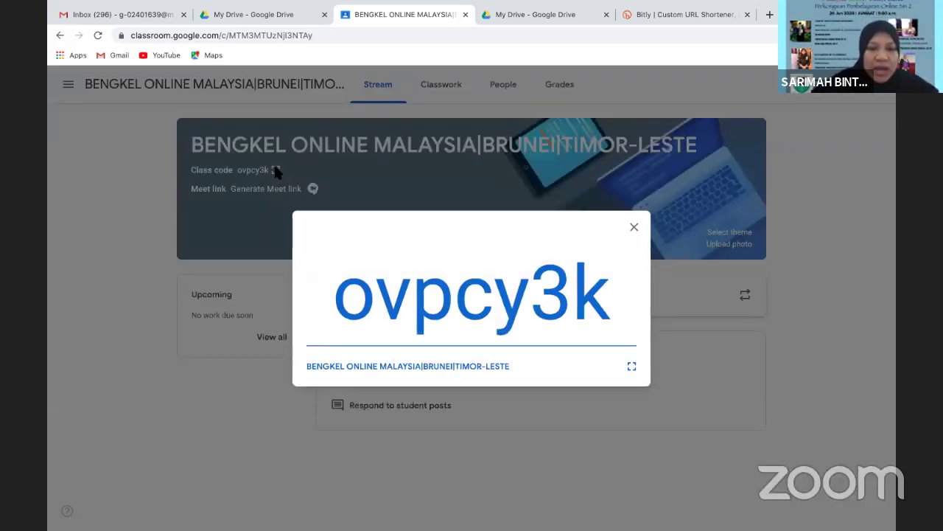
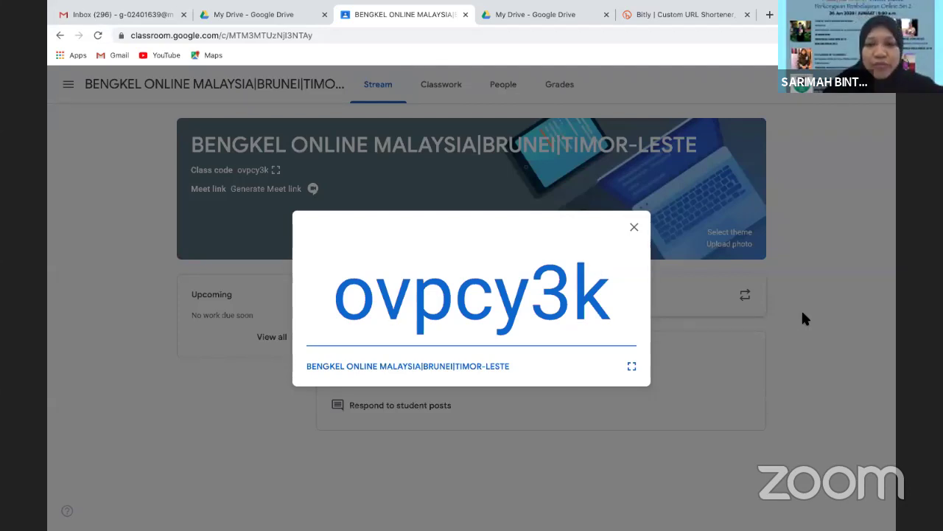
Close the enlarged class code pop-up to return to the class stream
left_click(635, 231)
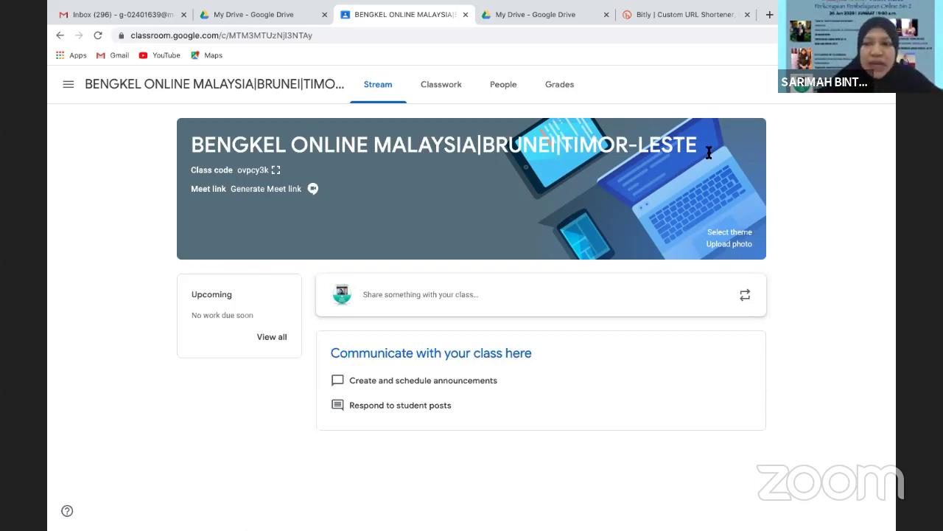
From the Classwork page, create a new Assignment
left_click(440, 92)
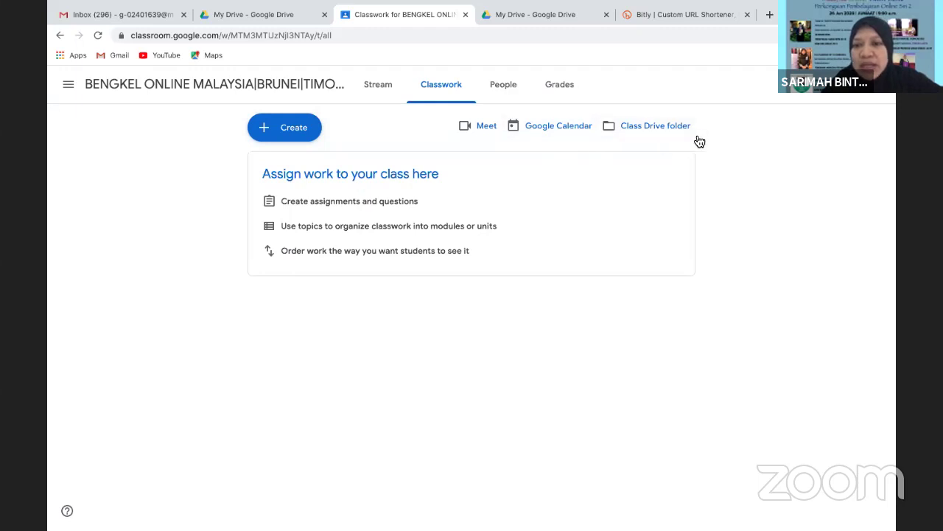
left_click(267, 131)
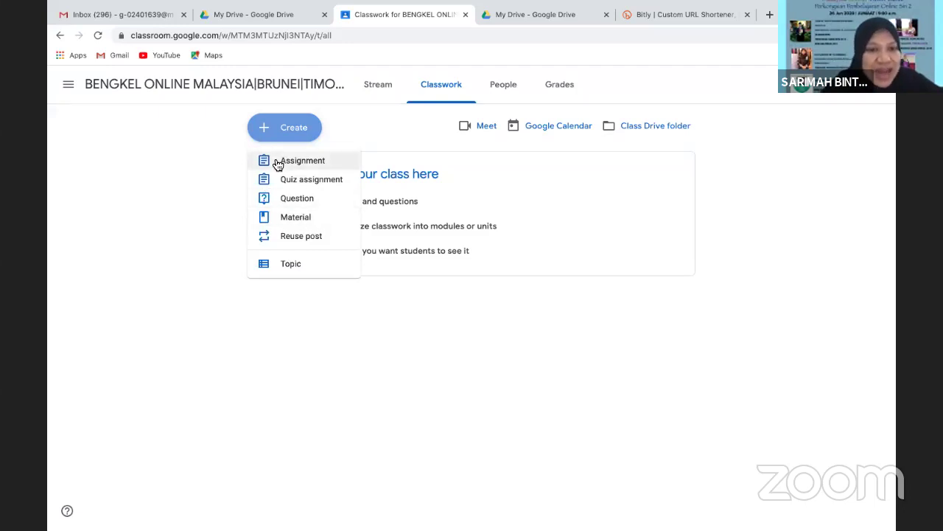
left_click(276, 160)
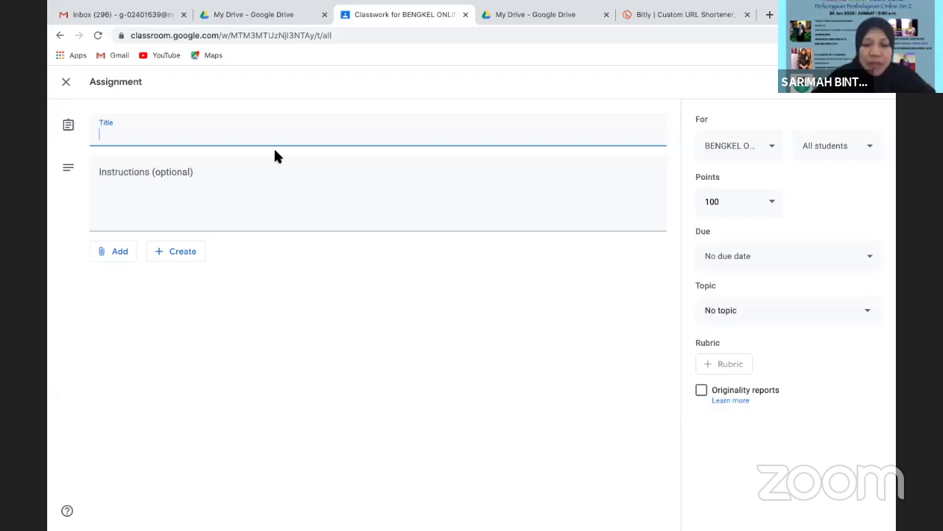
Title the assignment KUIZ MATEMATIK and add the instruction 'SILA JAWAB SEMUA SOALAN'
type("KUIZ MATEM")
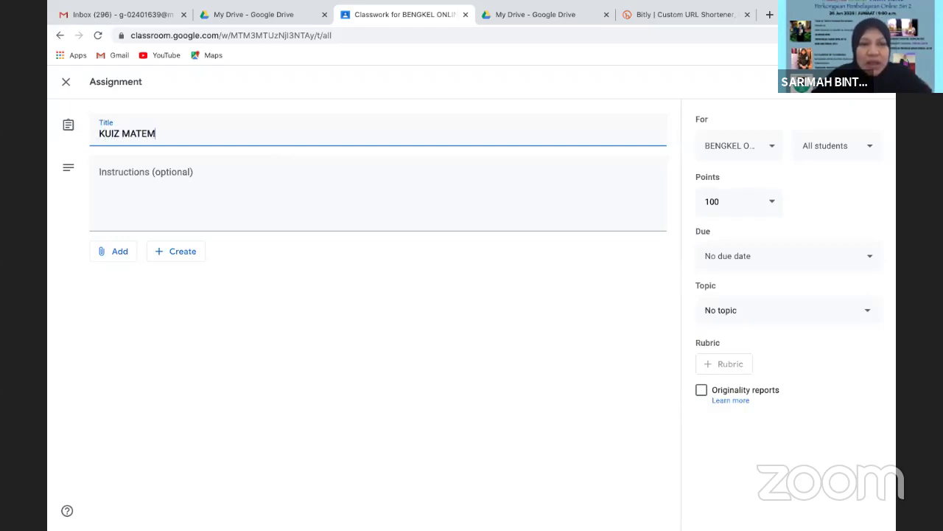
type("ATIK")
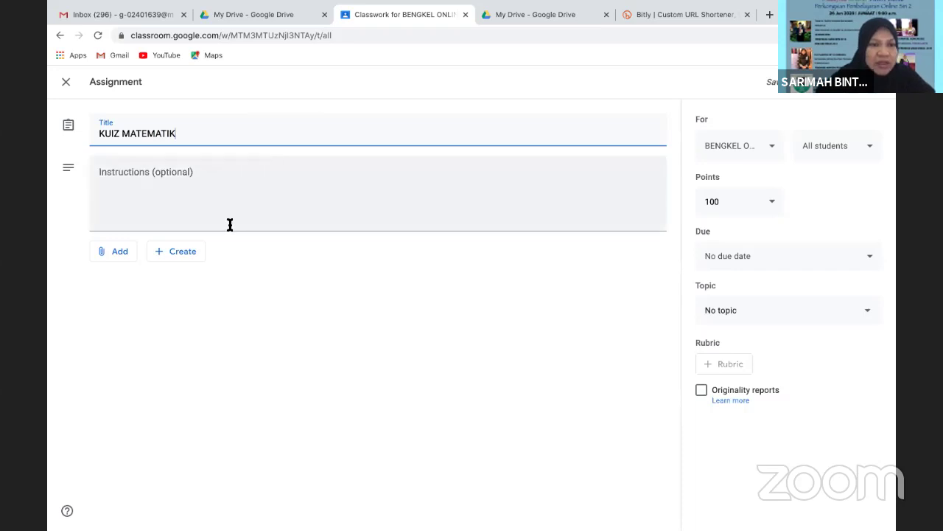
left_click(207, 207)
type("SIA")
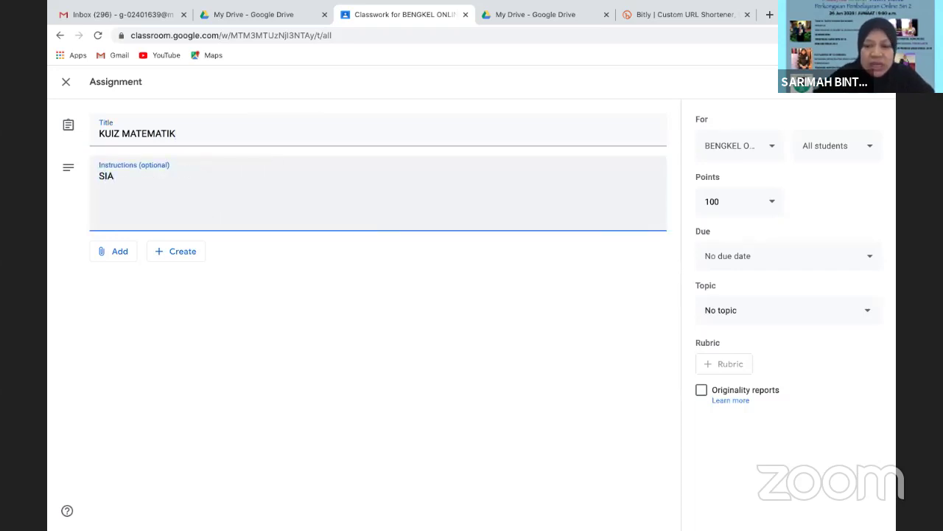
key("BackSpace")
type("LA JWAB")
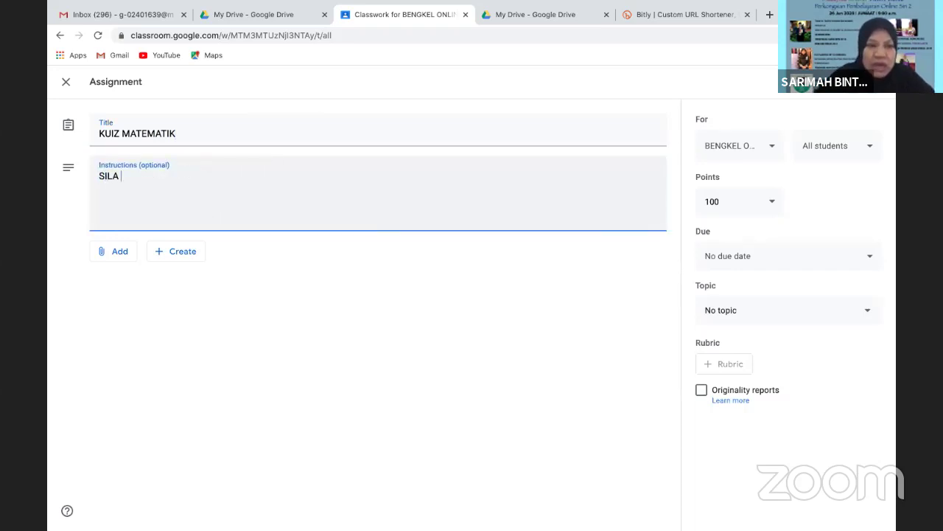
key("BackSpace")
key("BackSpace")
key("BackSpace")
type("AW")
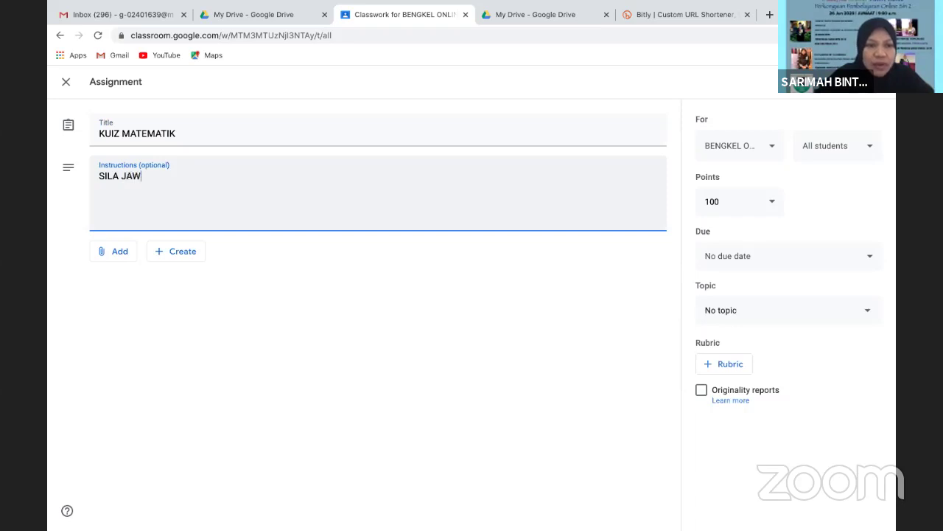
type("AB SEMU")
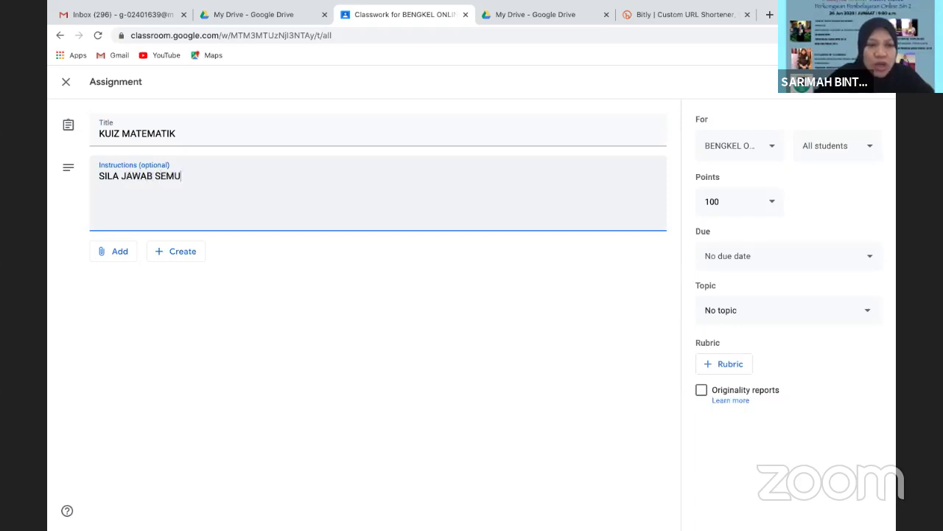
type("A SOALAN")
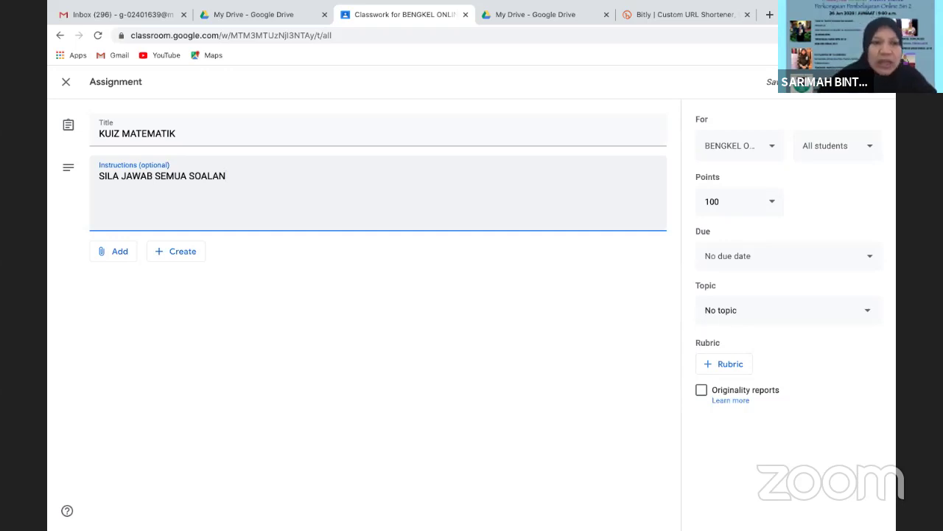
Insert 'KUIZ MENGANDUNGI 10 SOALAN' as the first instruction line
left_click(99, 178)
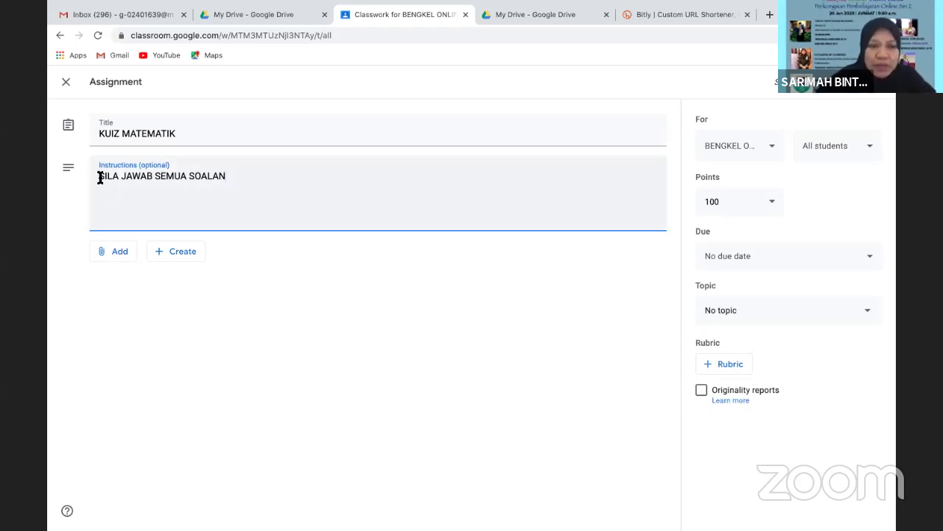
key("Return")
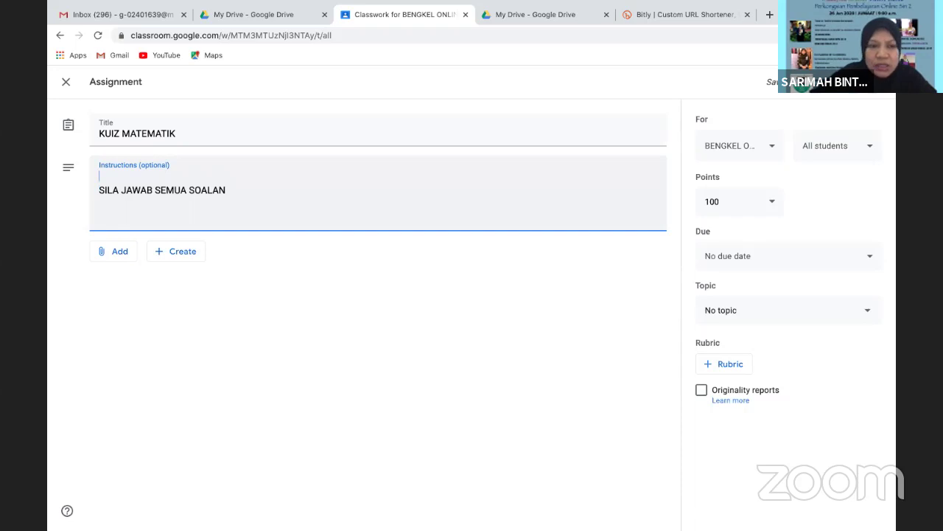
type("KUI")
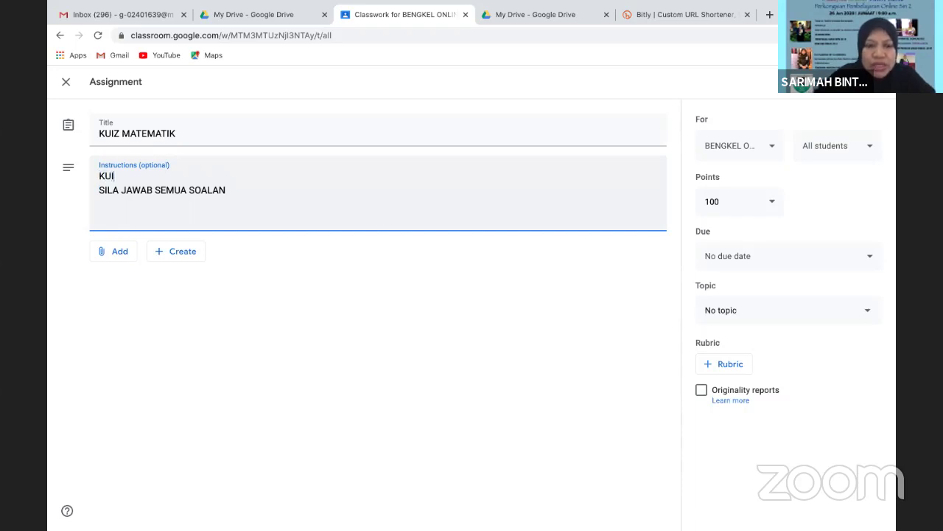
type("Z MENGAN")
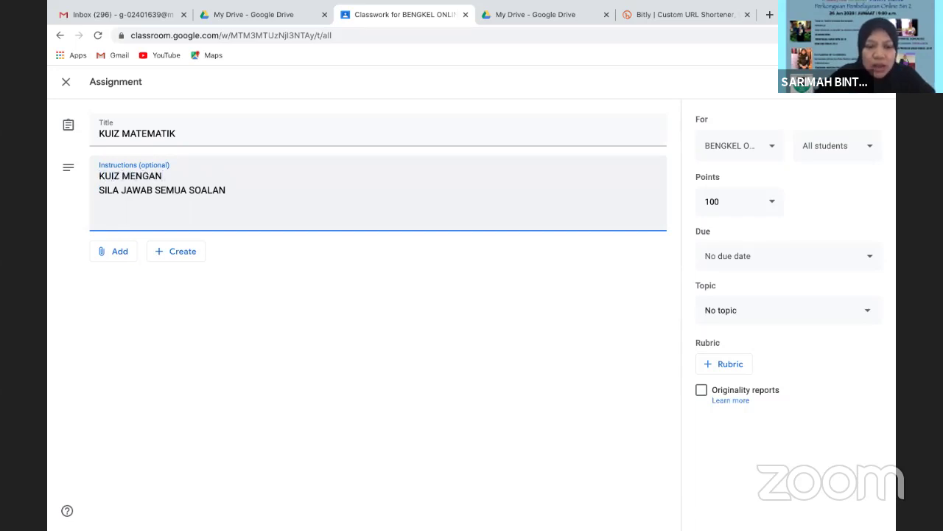
type("DUNGI ")
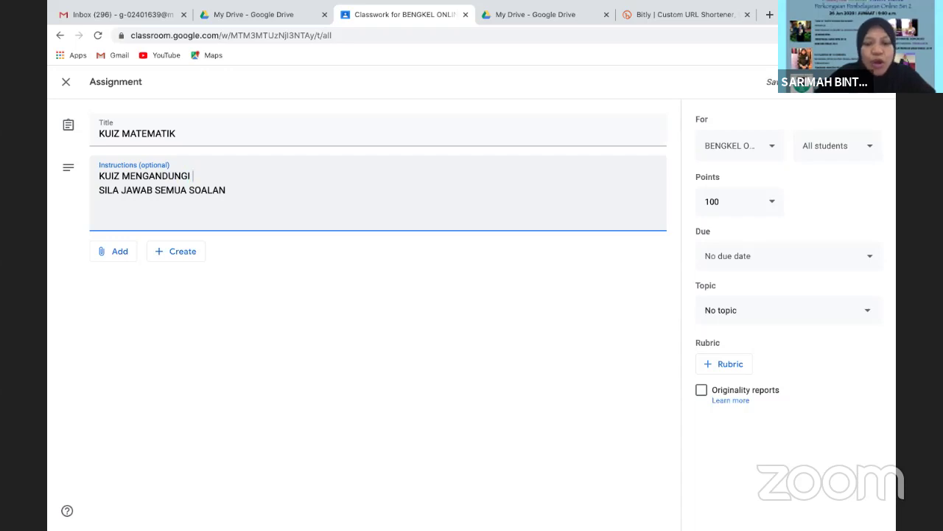
type("10 S")
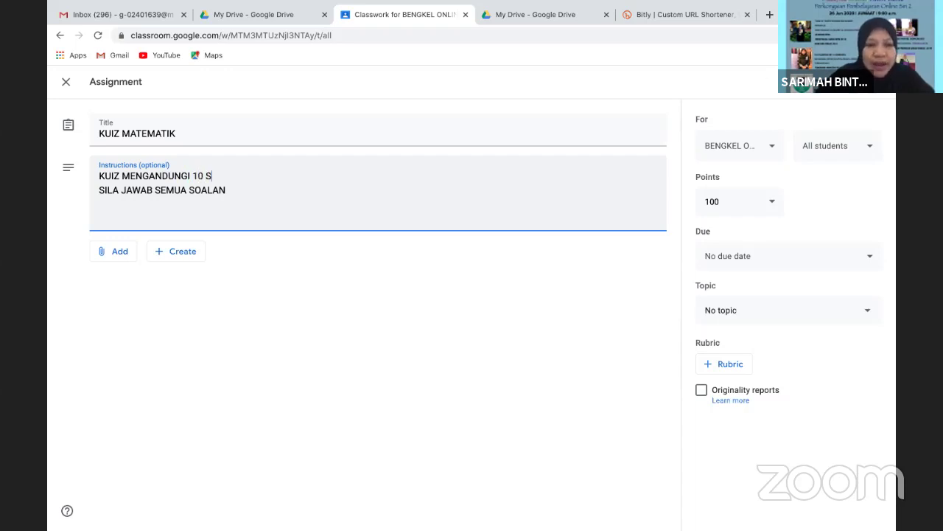
type("A")
key("BackSpace")
type("OALAN")
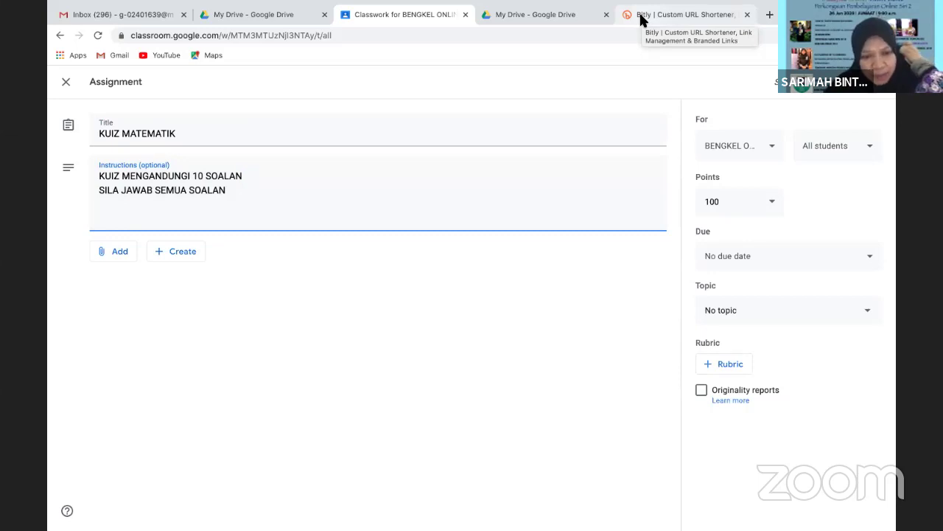
Browse Google Drive for the KUIZ MATEMATIK form, then close the picker without attaching
left_click(112, 255)
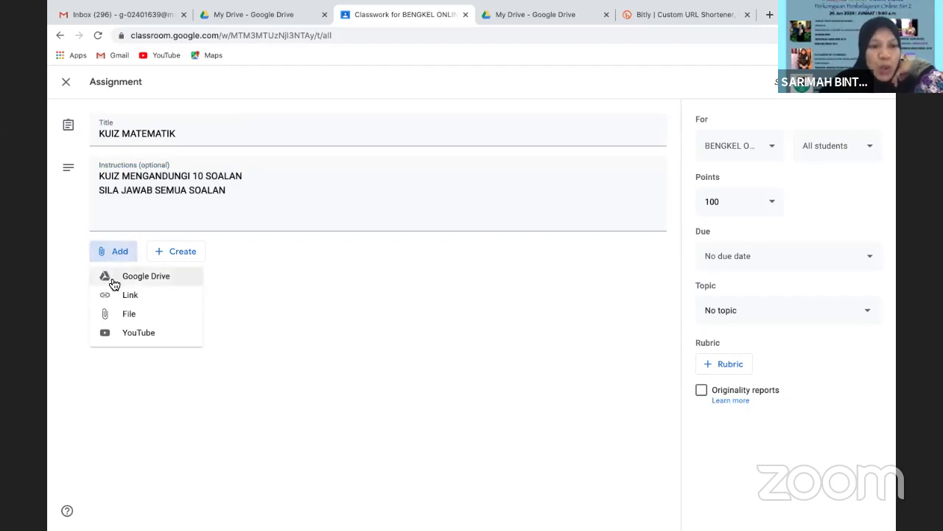
left_click(114, 283)
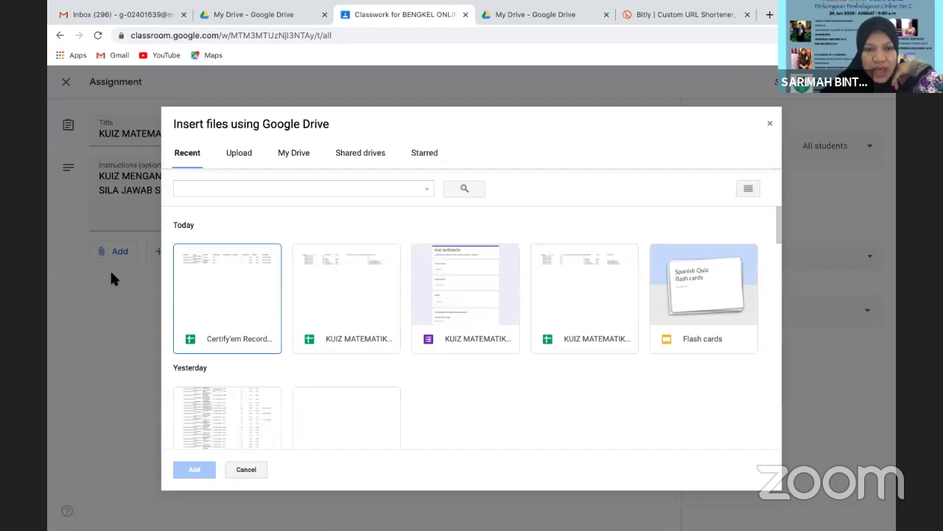
left_click(461, 333)
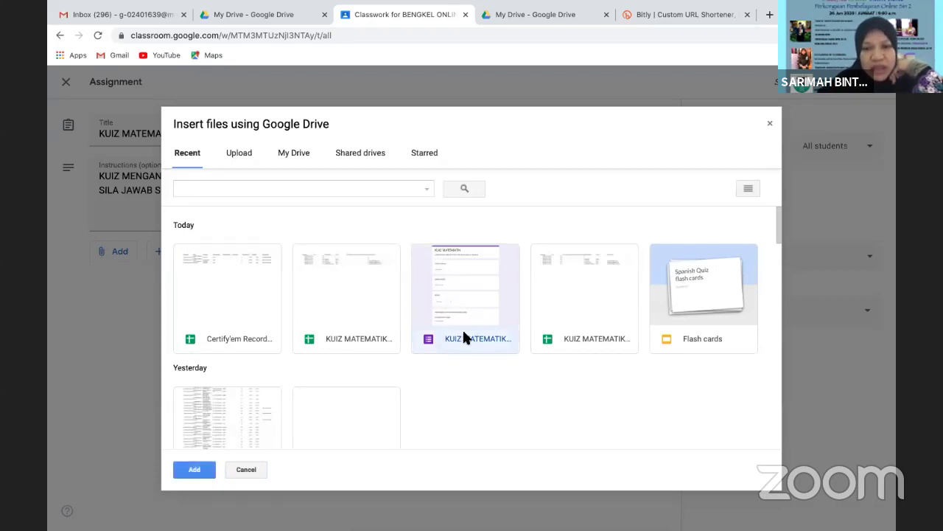
left_click_drag(778, 223, 630, 156)
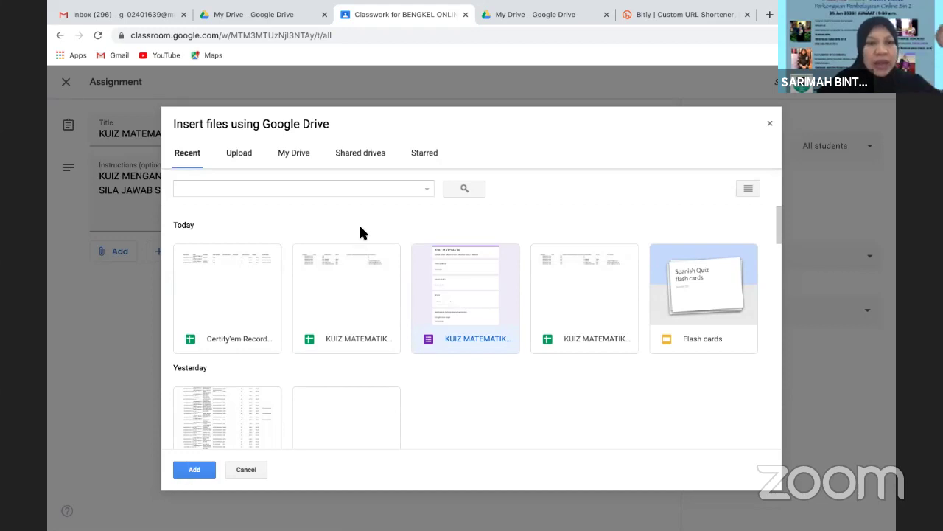
left_click(769, 122)
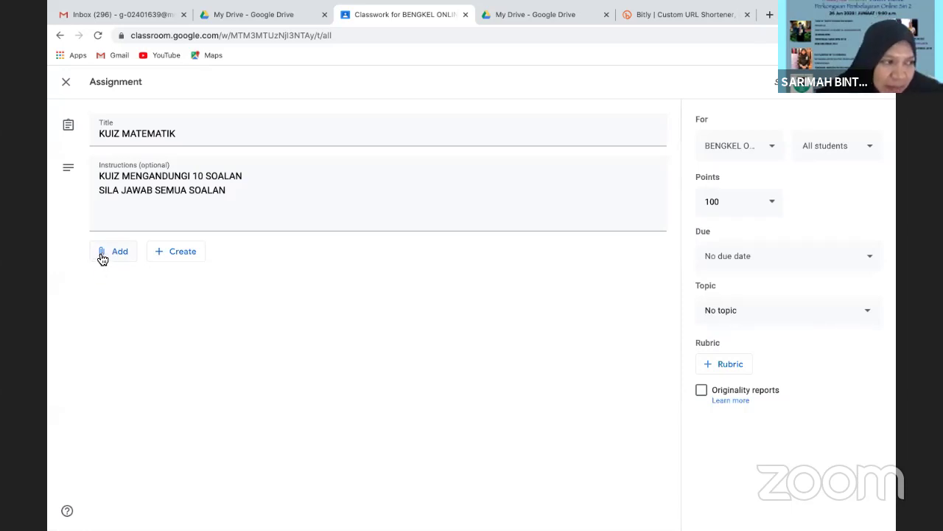
Attach the KUIZ MATEMATIK form from Google Drive to the assignment
left_click(107, 257)
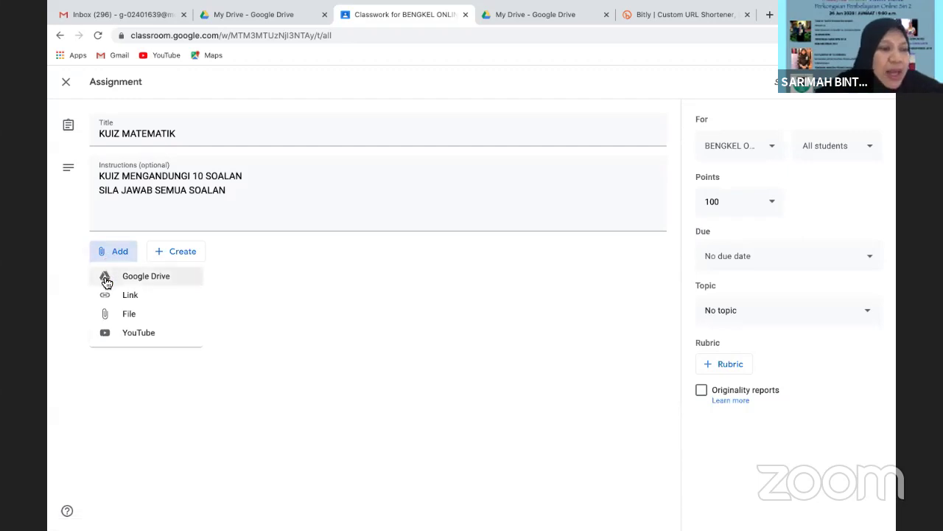
left_click(106, 281)
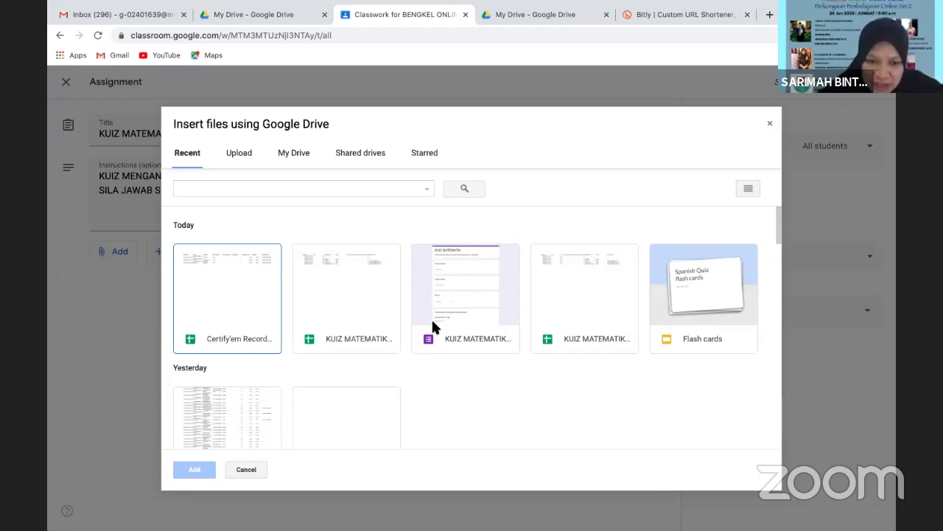
left_click(461, 333)
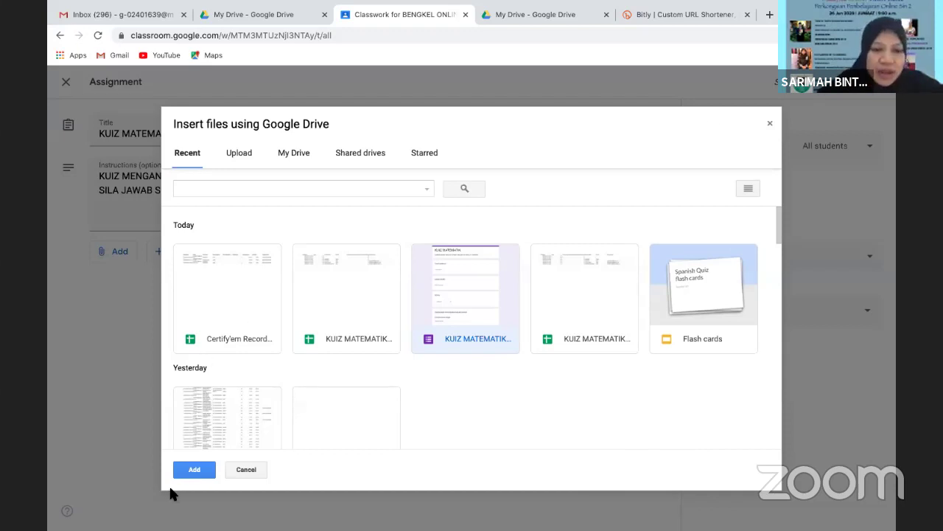
left_click(190, 471)
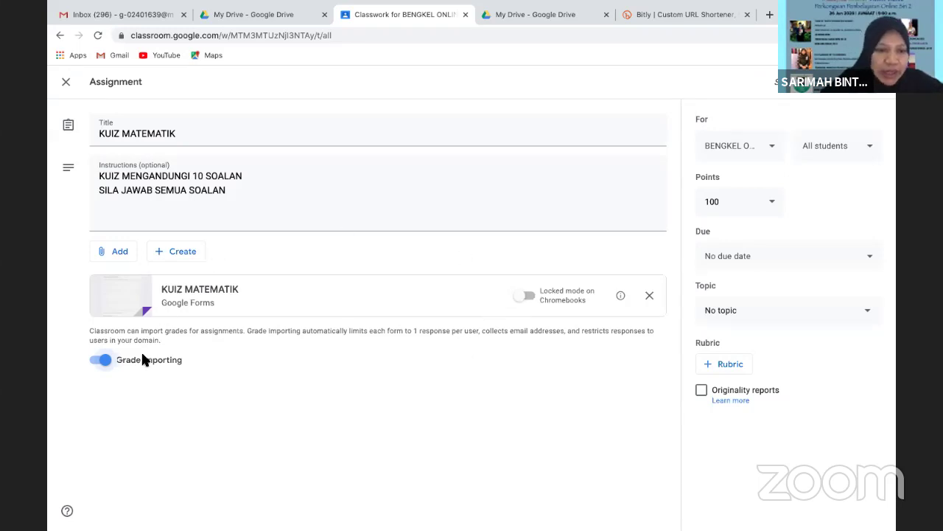
left_click(105, 360)
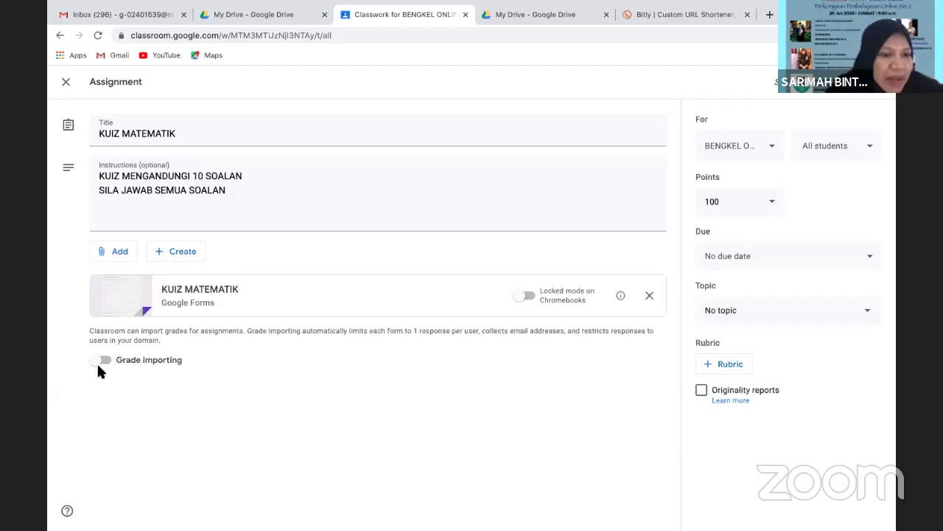
left_click(105, 362)
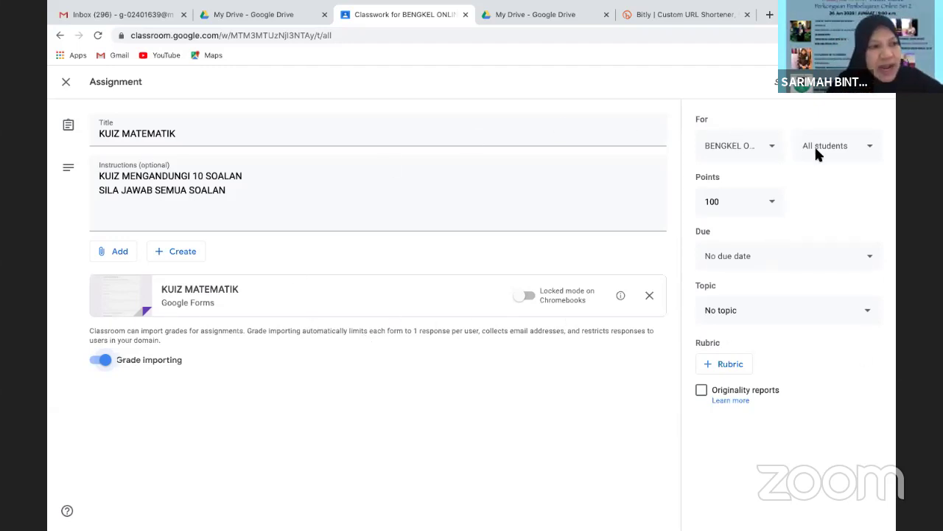
left_click(772, 146)
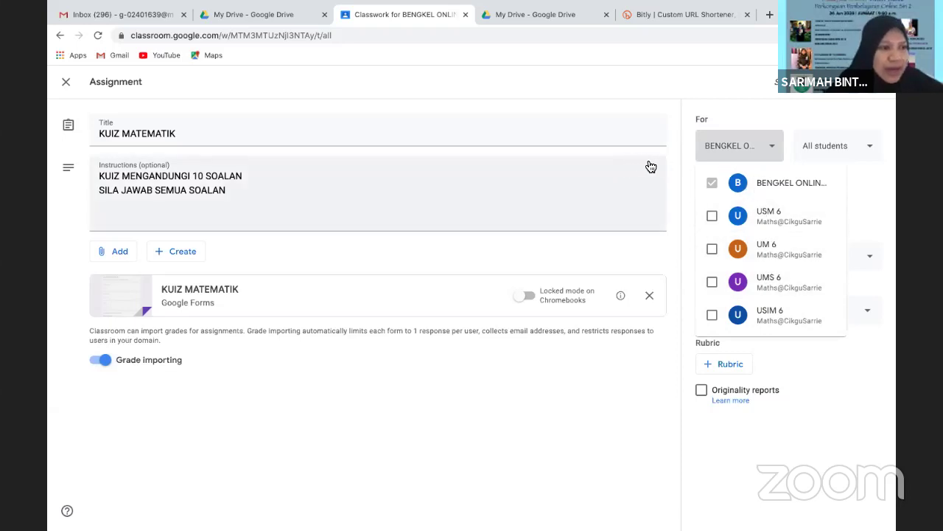
left_click(683, 140)
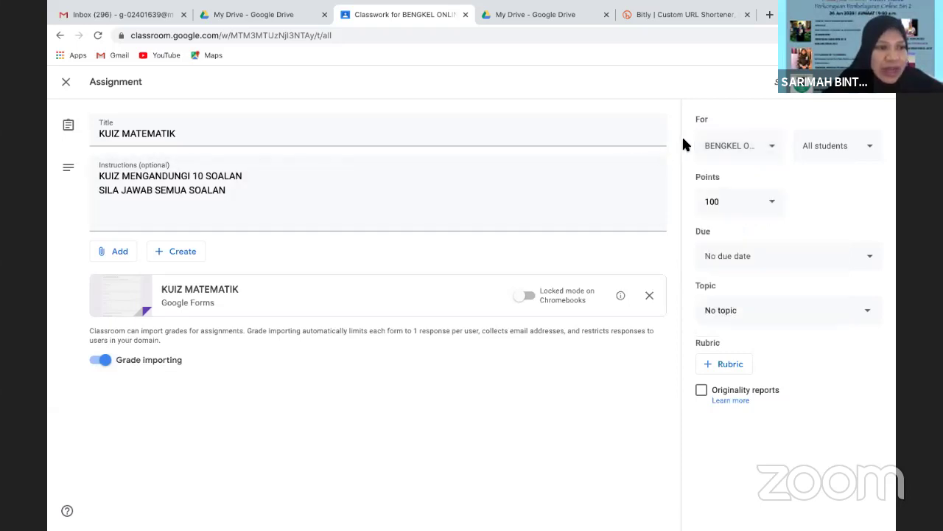
left_click(870, 152)
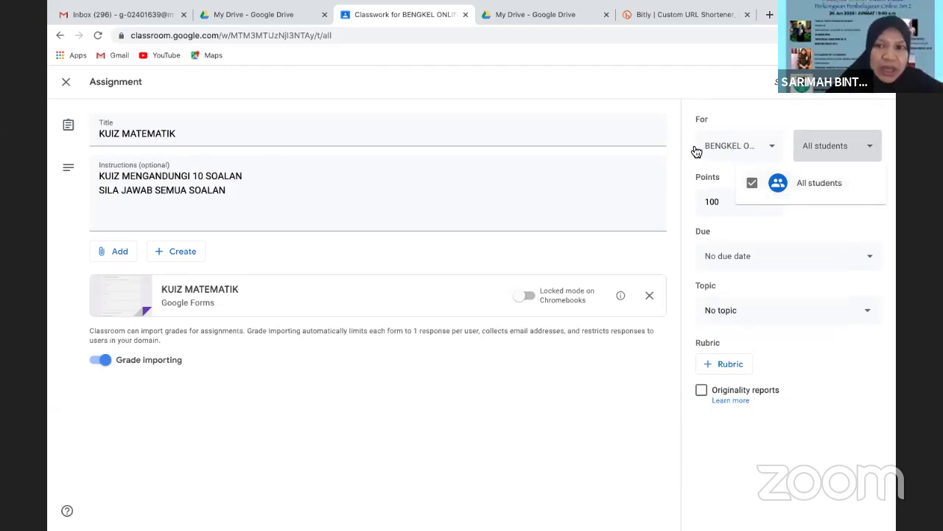
left_click(770, 151)
left_click(770, 150)
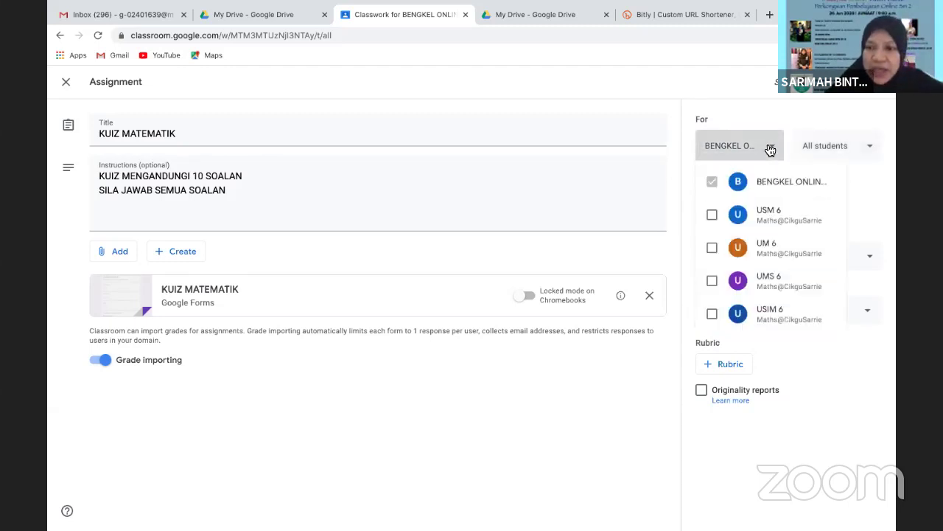
left_click(763, 221)
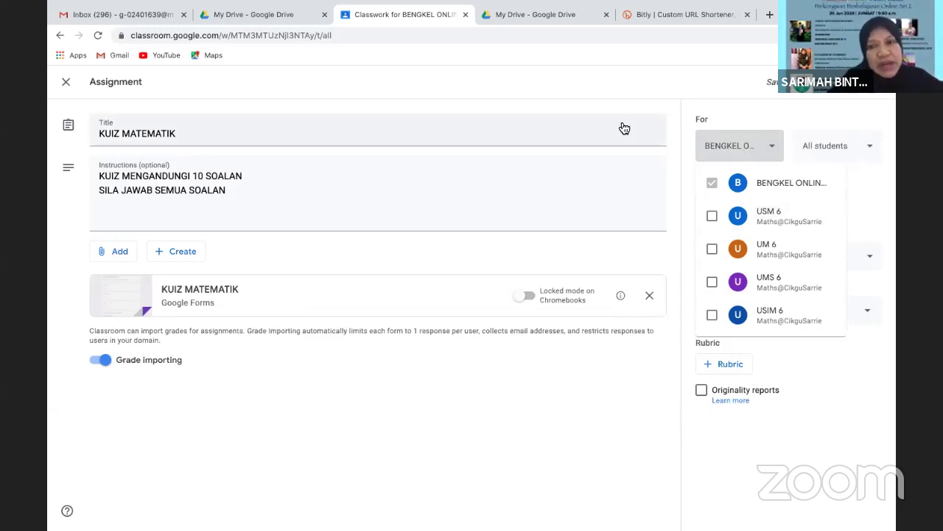
left_click(616, 85)
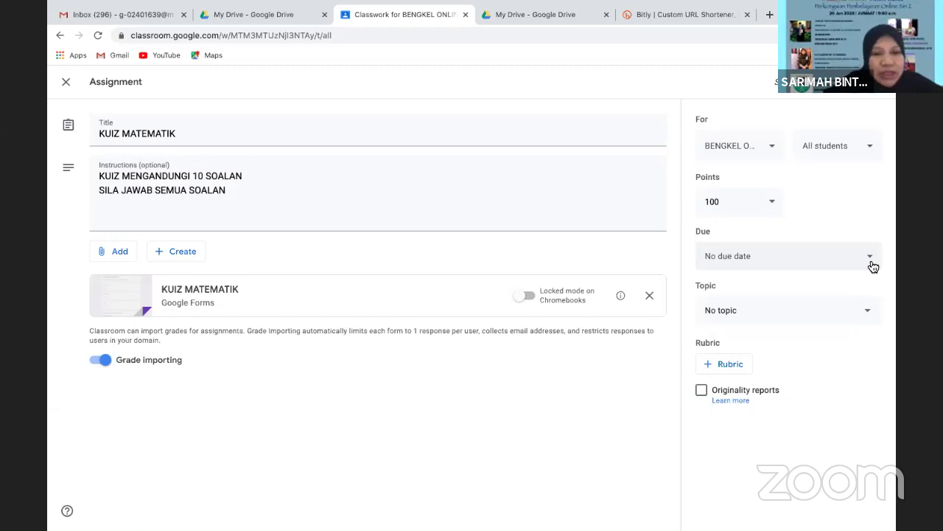
left_click(870, 316)
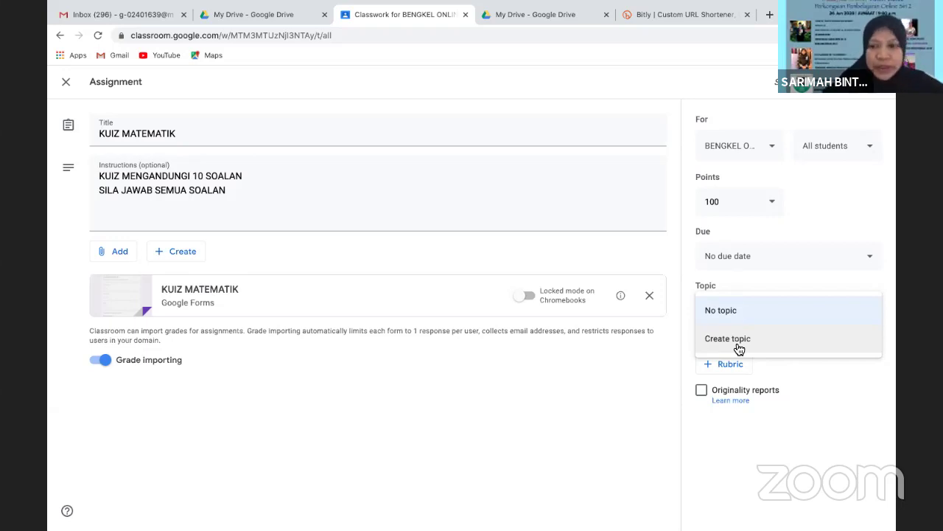
left_click(815, 382)
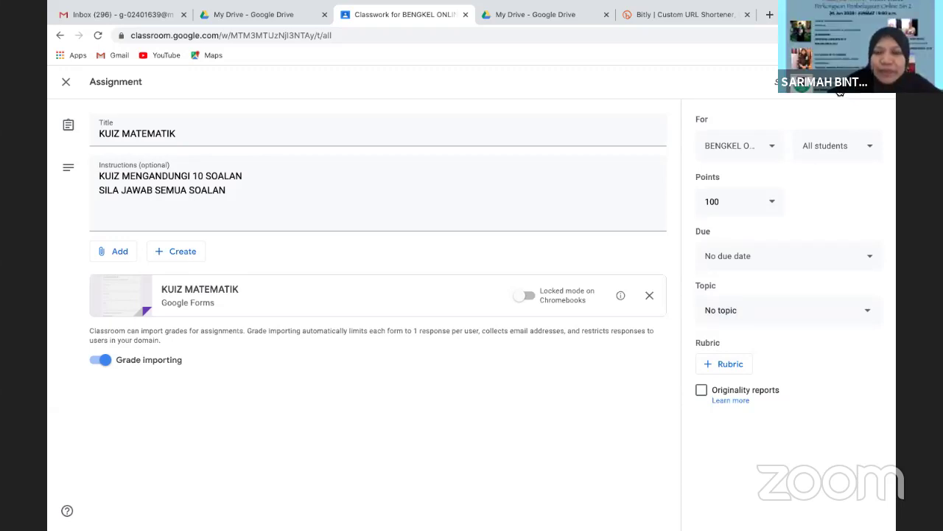
Assign KUIZ MATEMATIK, then open its attached Google Forms quiz from the Classwork post
left_click(840, 92)
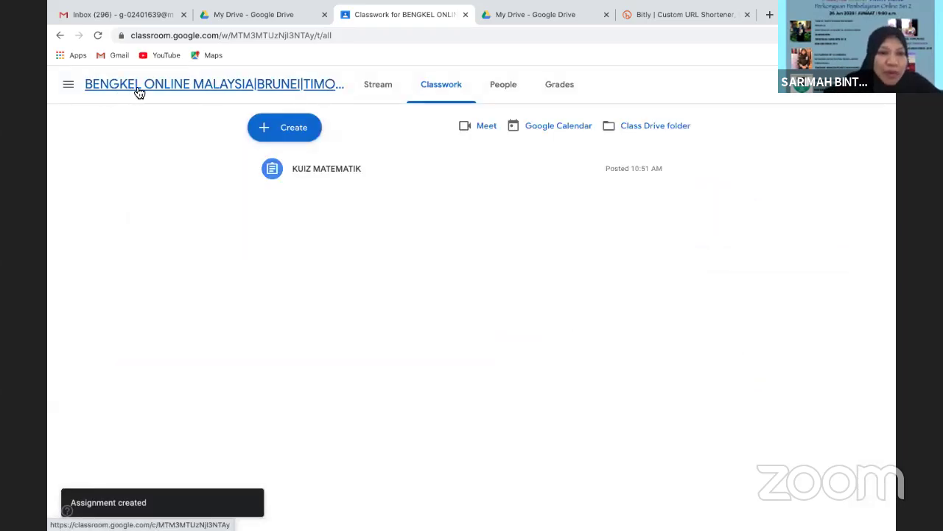
left_click(319, 177)
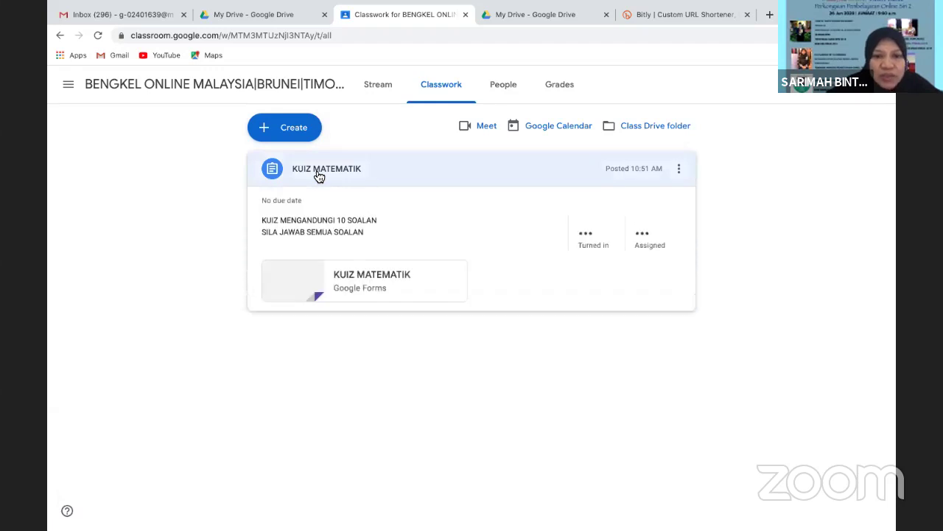
left_click(300, 292)
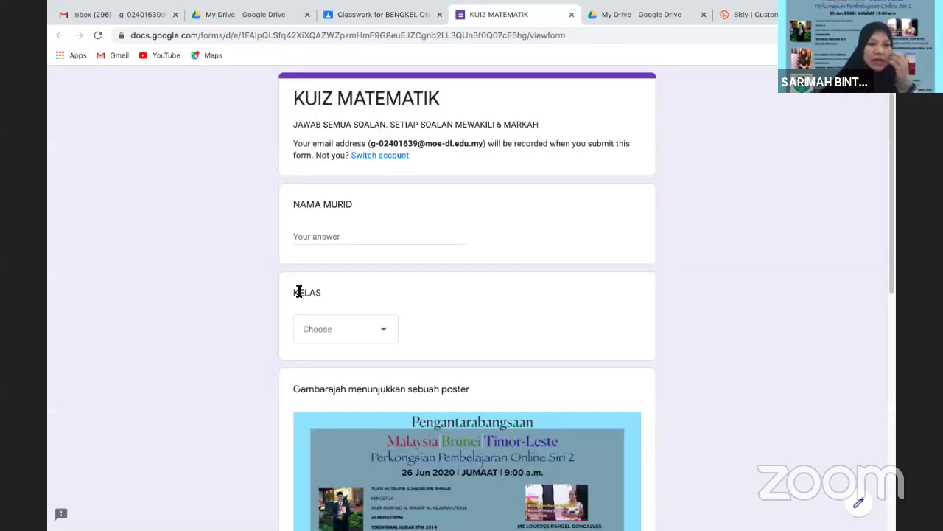
Fill the quiz with an e-mail address as NAMA MURID, KELAS UM 6, answer 5, and submit
left_click(344, 230)
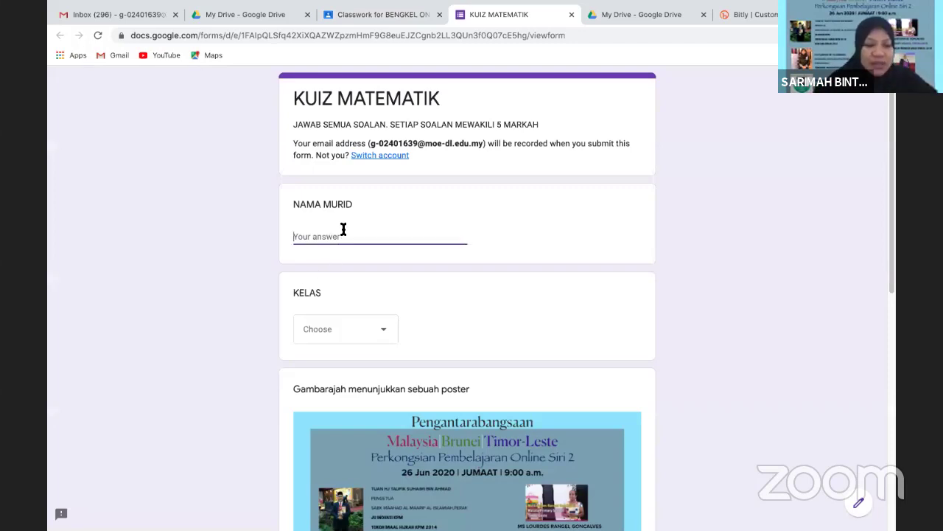
type("g")
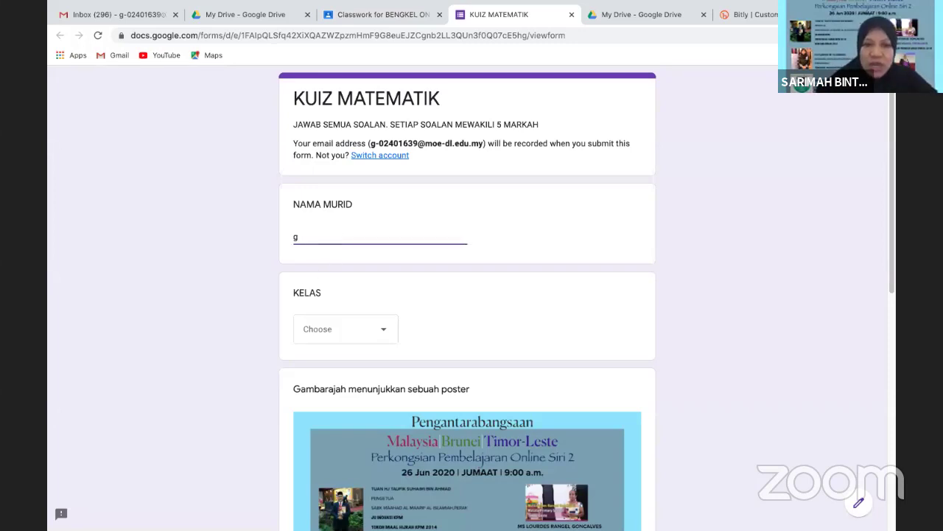
key("BackSpace")
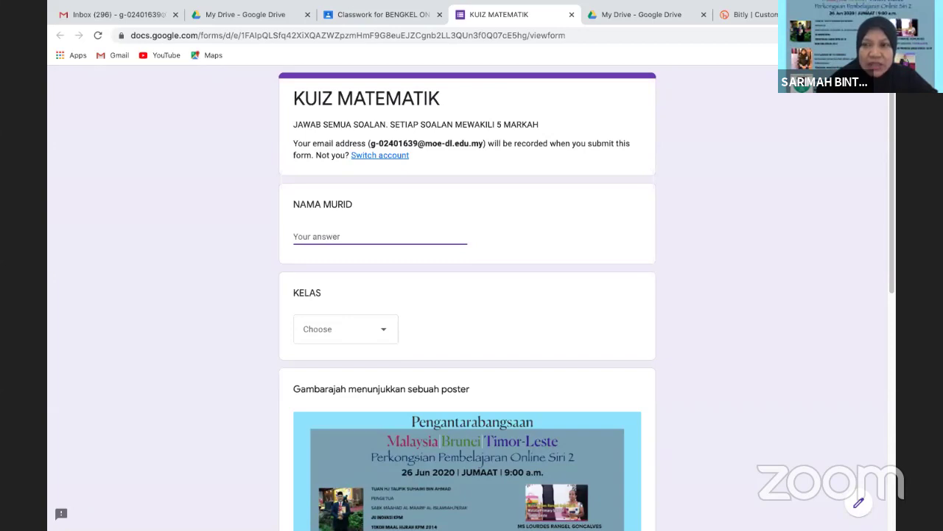
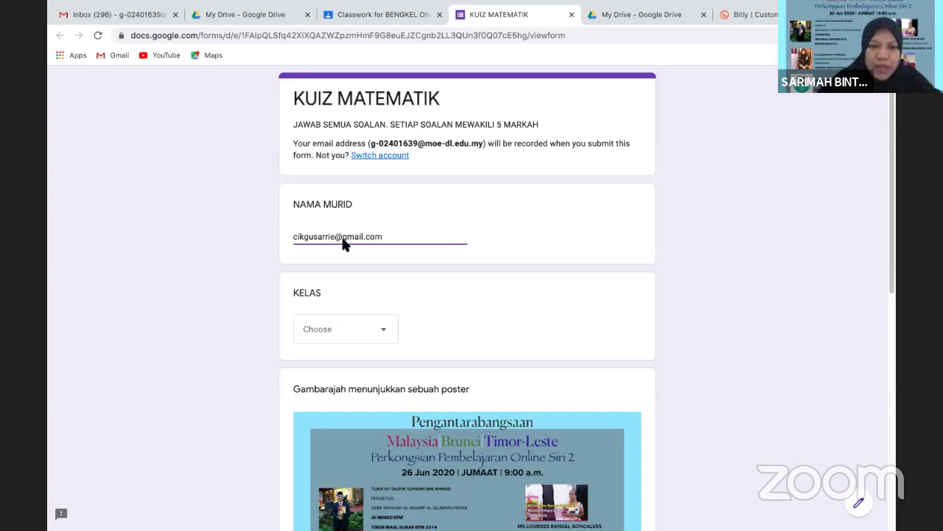
left_click(385, 331)
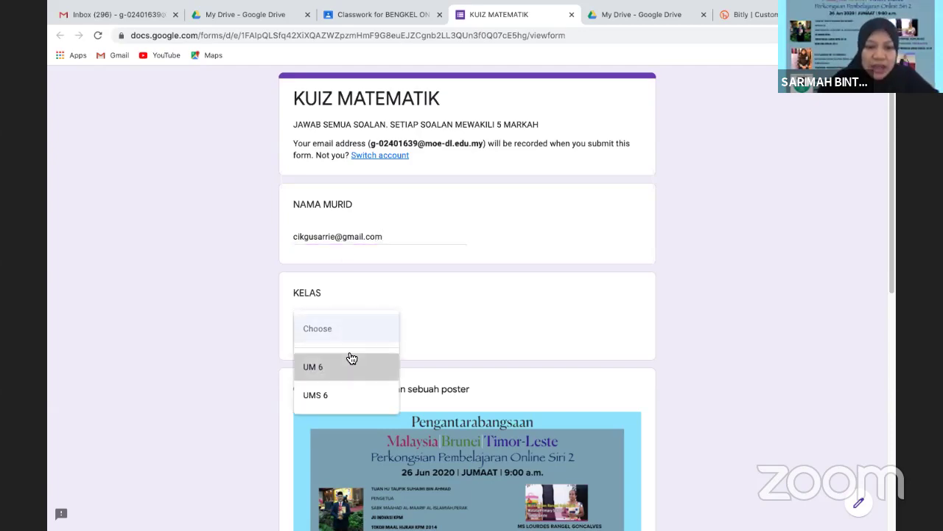
left_click(350, 363)
scroll(891, 236, "down", 8)
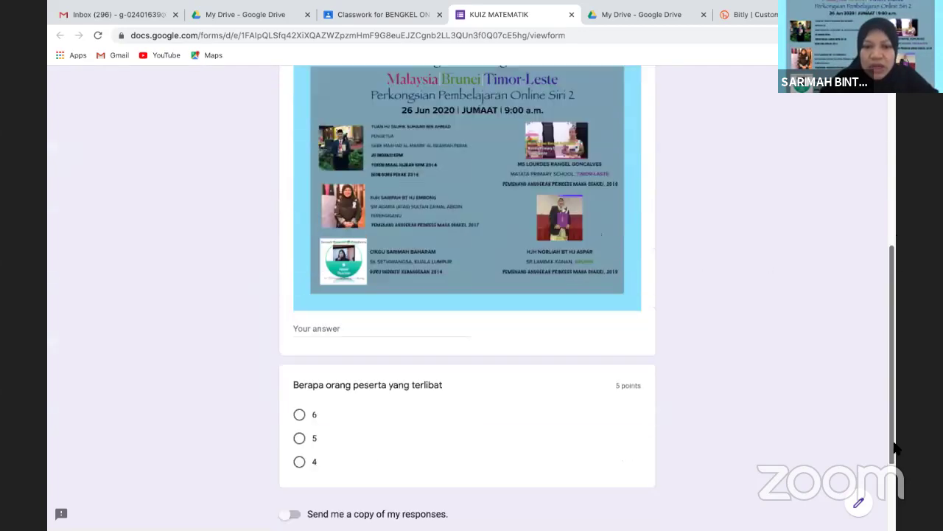
left_click(300, 322)
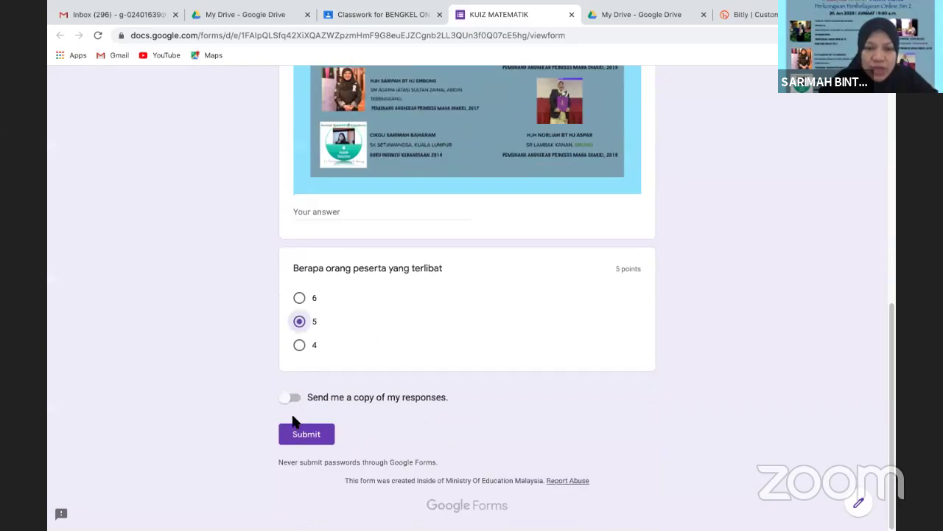
left_click(289, 437)
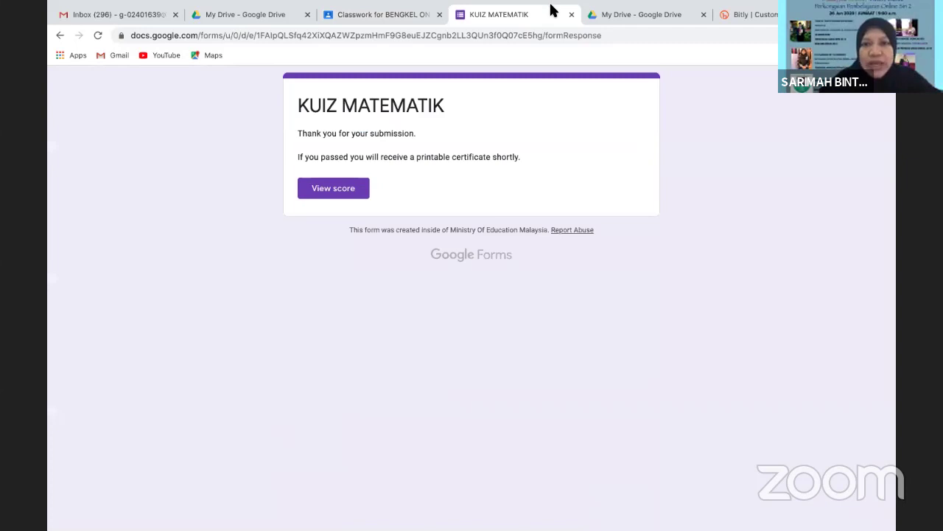
Close the KUIZ MATEMATIK form tab with Ctrl+W to return to Classroom
key("ctrl+w")
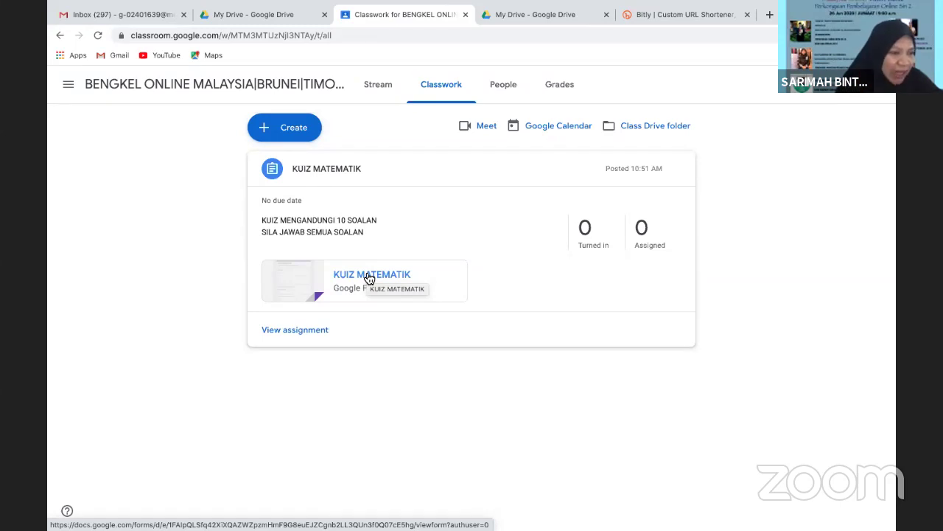
Open KUIZ MATEMATIK's student work from the Turned in count and try Import Grades
left_click(597, 233)
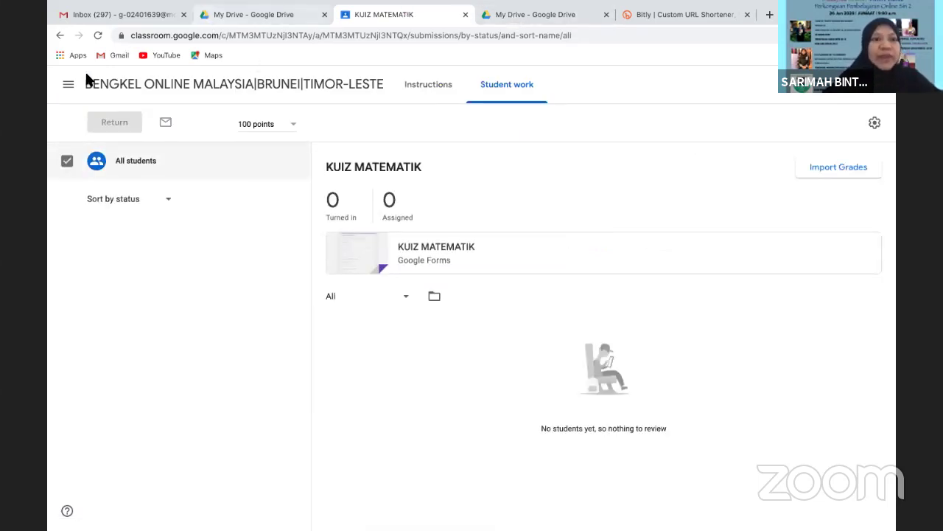
left_click(61, 37)
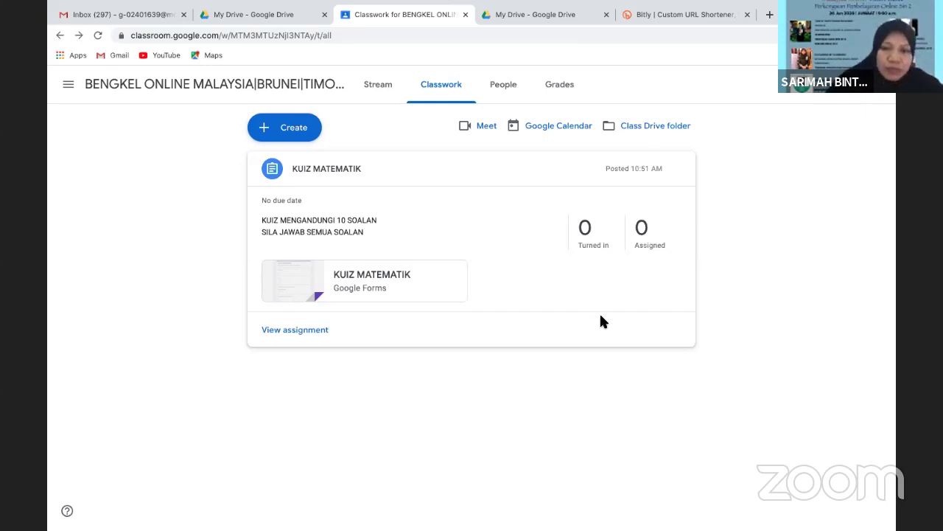
left_click(586, 232)
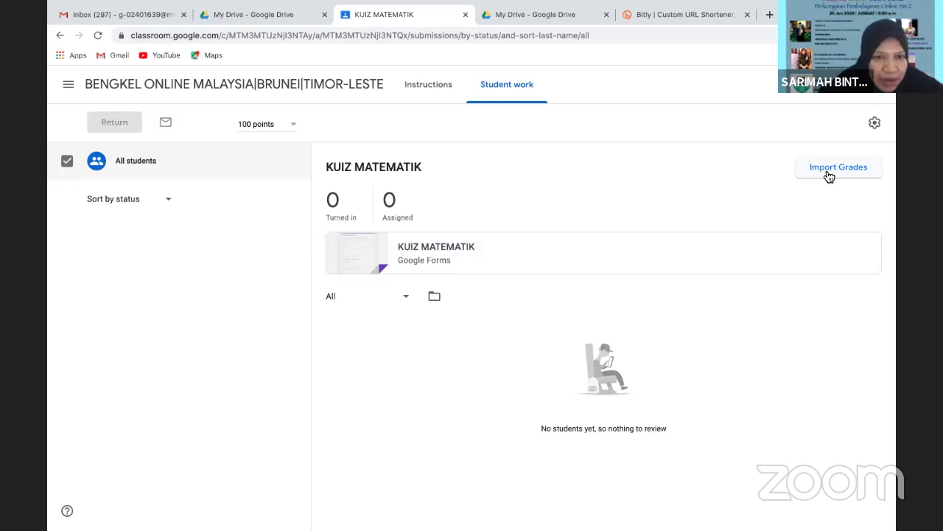
left_click(832, 174)
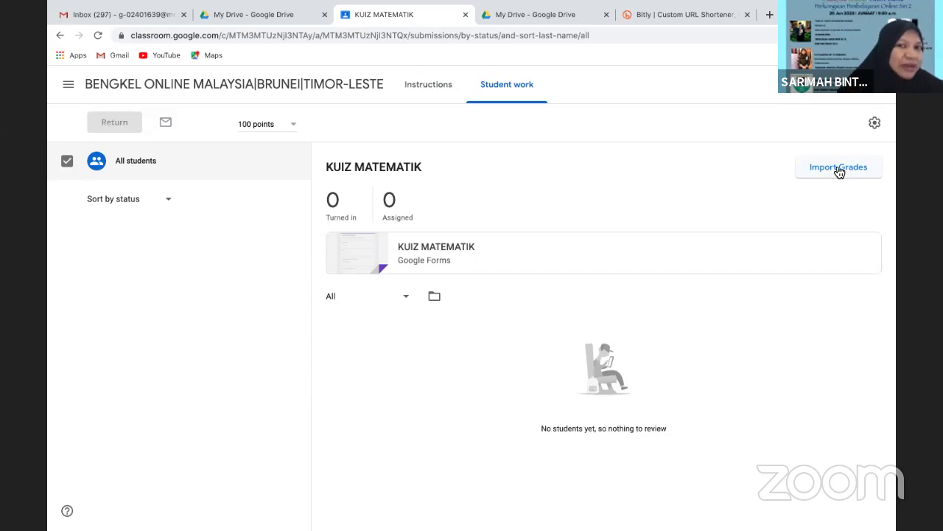
Switch to the UMS 6 class and open the MONEY assignment's student work
left_click(67, 85)
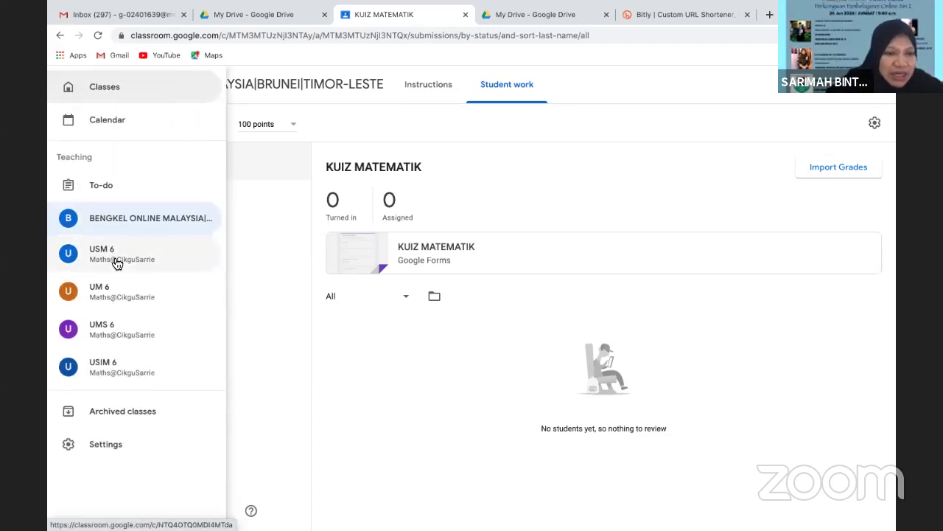
left_click(99, 333)
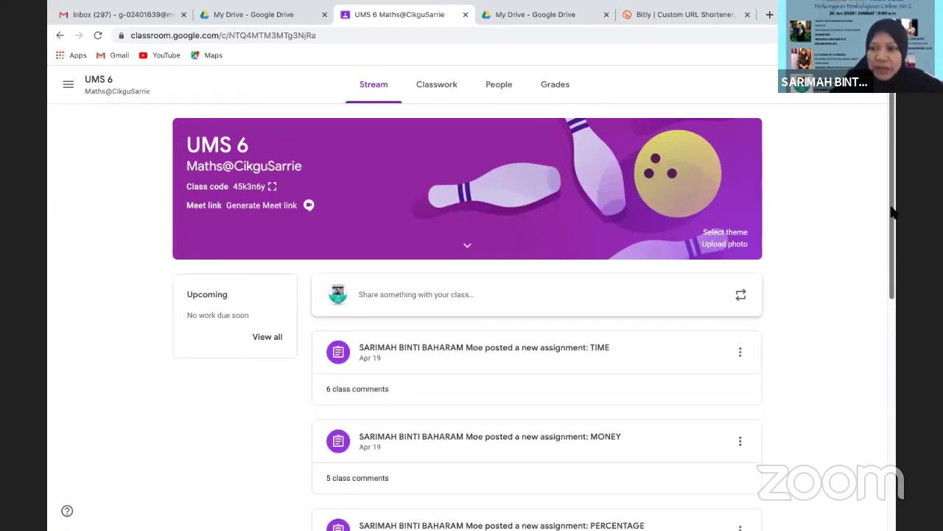
left_click_drag(896, 214, 896, 317)
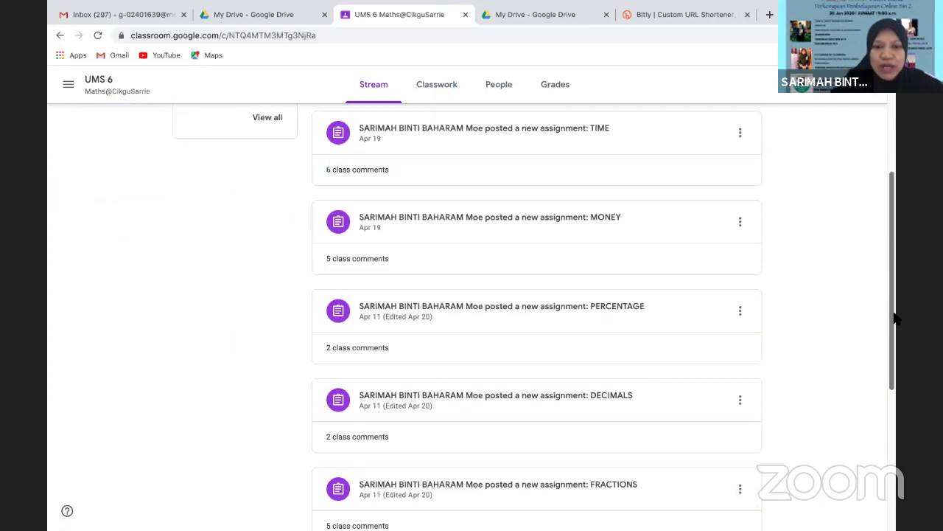
scroll(870, 244, "up", 3)
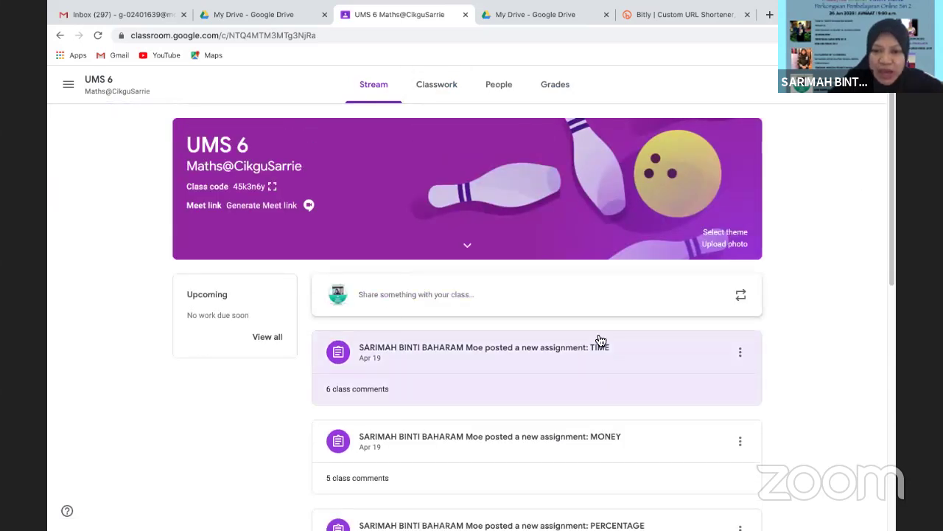
left_click_drag(894, 246, 895, 329)
scroll(895, 330, "down", 1)
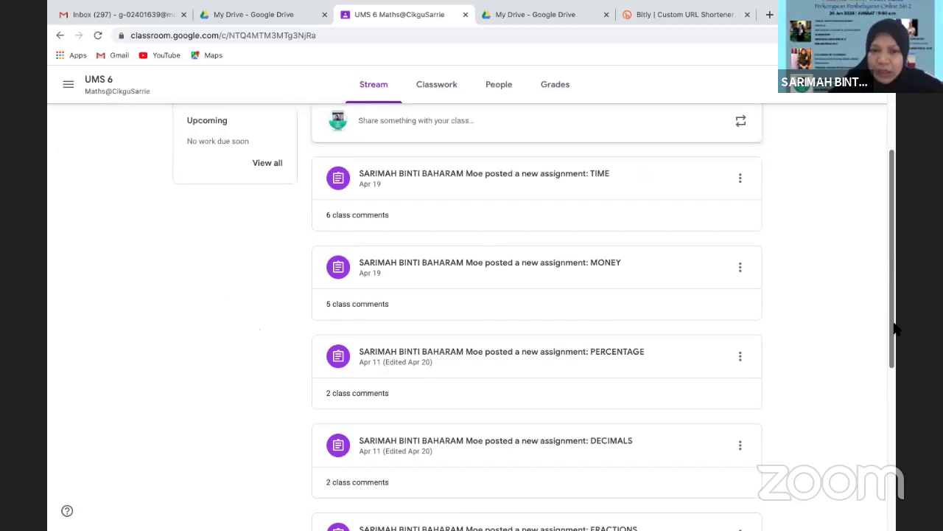
left_click(514, 263)
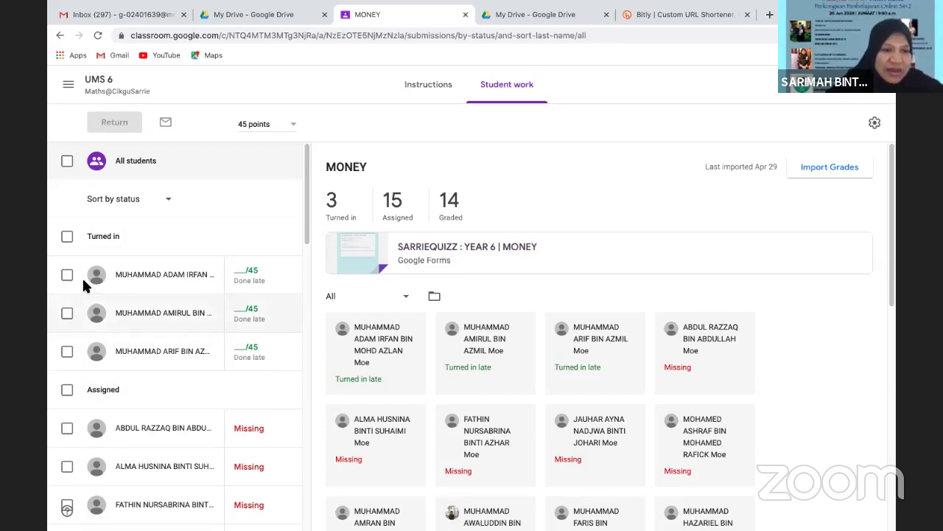
Select the three turned-in students and import their MONEY quiz grades
left_click(67, 237)
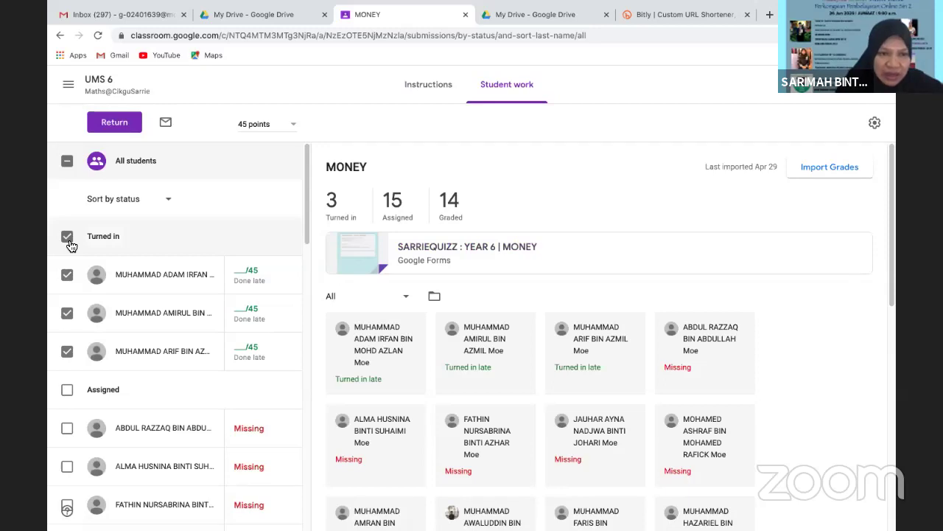
left_click(846, 166)
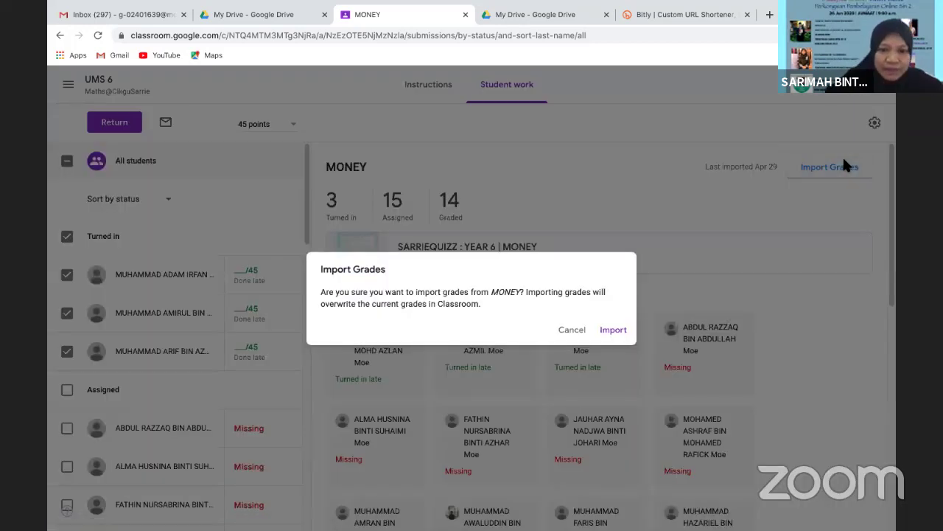
left_click(621, 333)
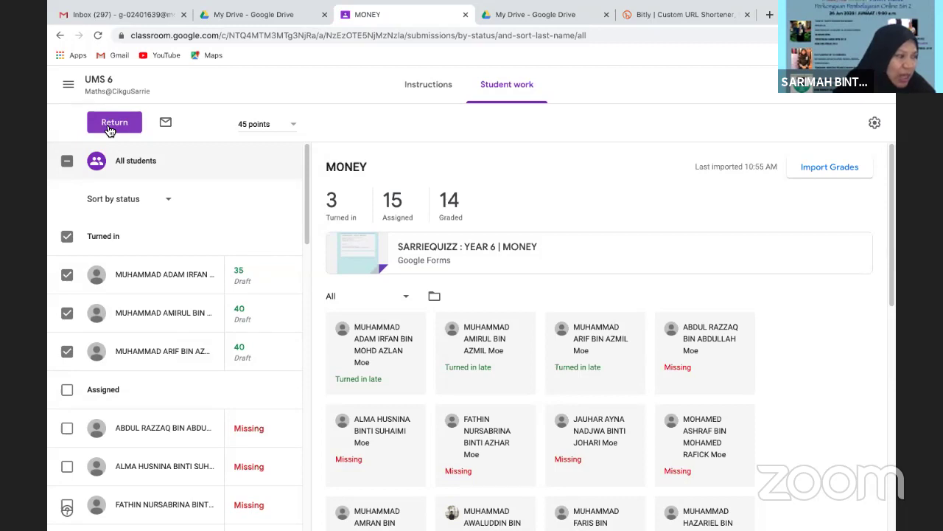
Return the three turned-in MONEY submissions with their grades and review the updated list
left_click(111, 125)
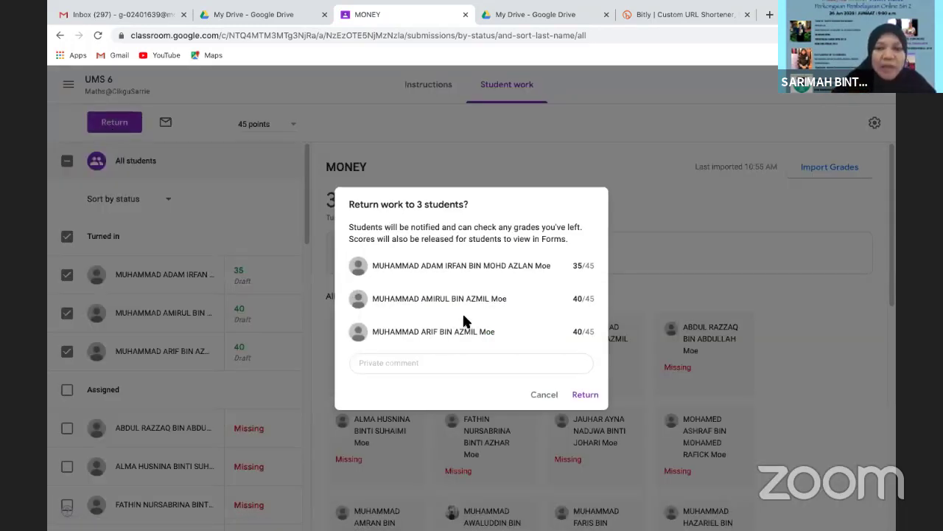
left_click(587, 395)
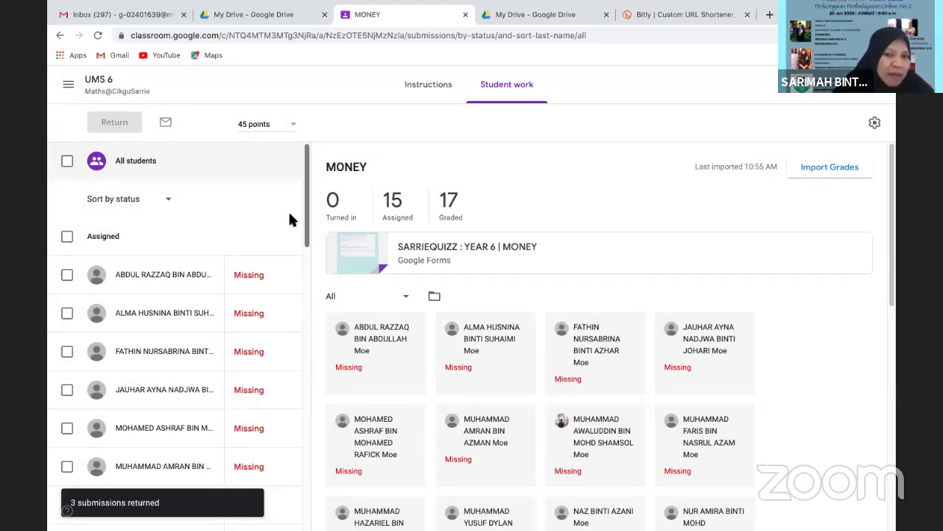
left_click_drag(305, 238, 308, 310)
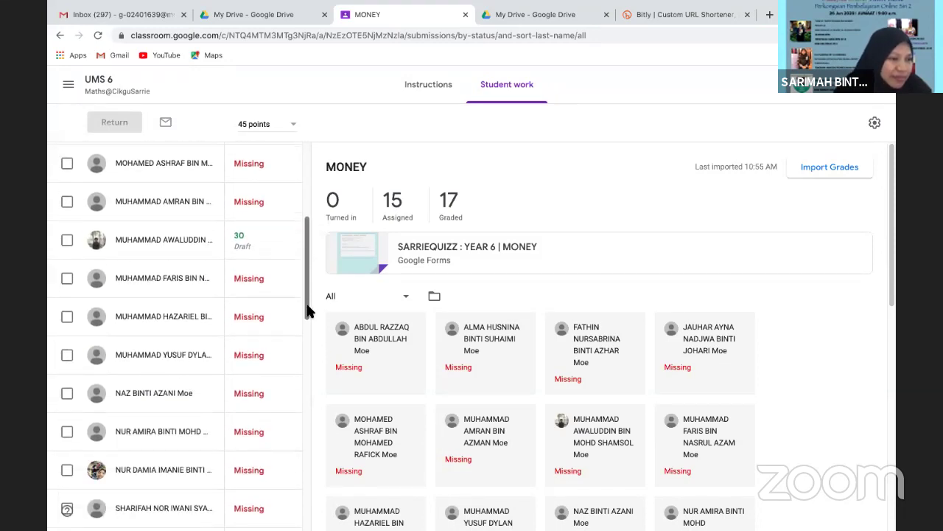
left_click_drag(308, 311, 295, 213)
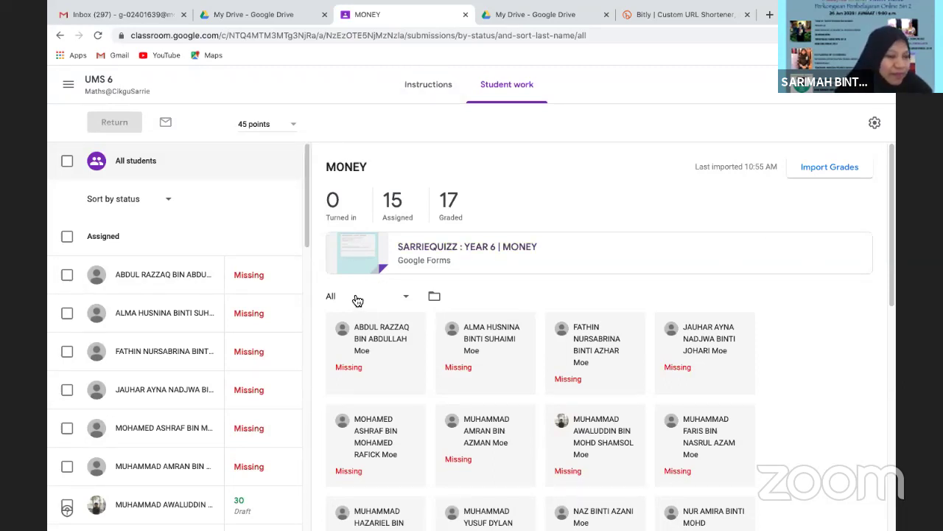
left_click_drag(308, 233, 312, 278)
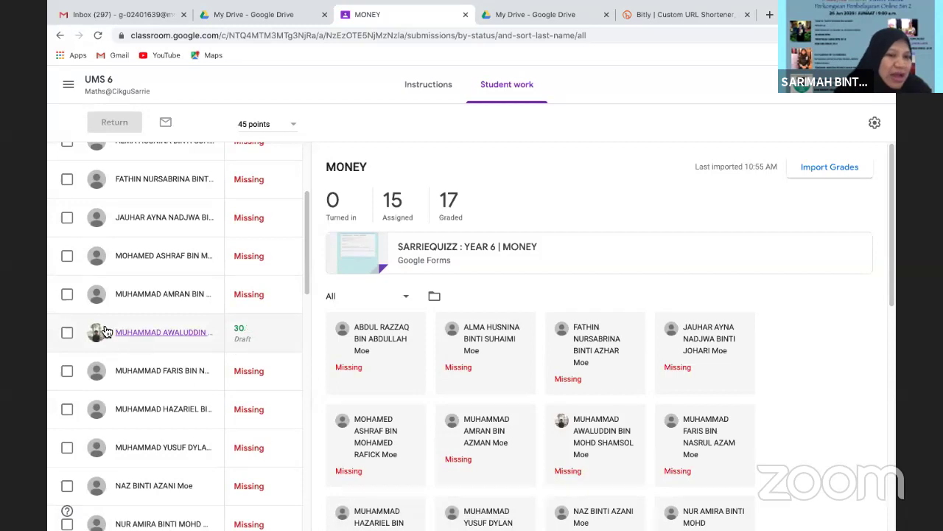
Return the not-turned-in MONEY work with its 30 draft score to that single student
left_click(67, 334)
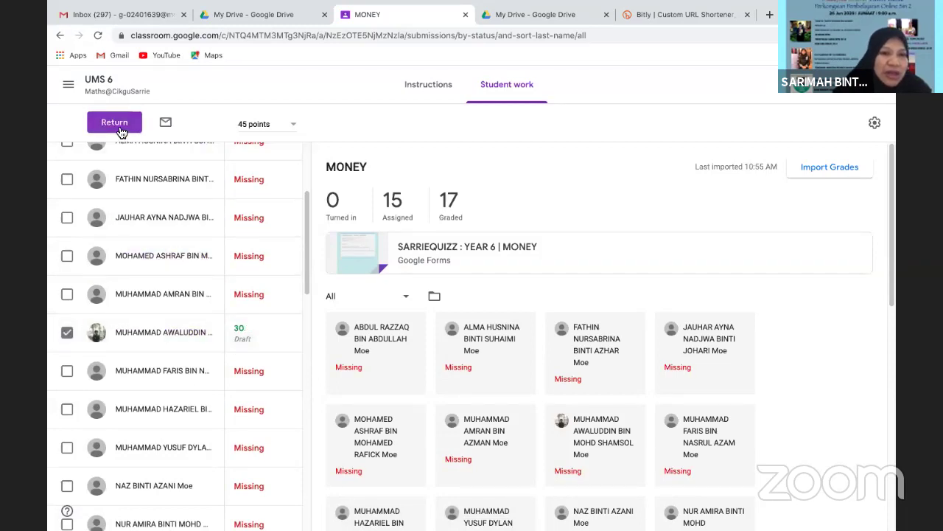
left_click(116, 126)
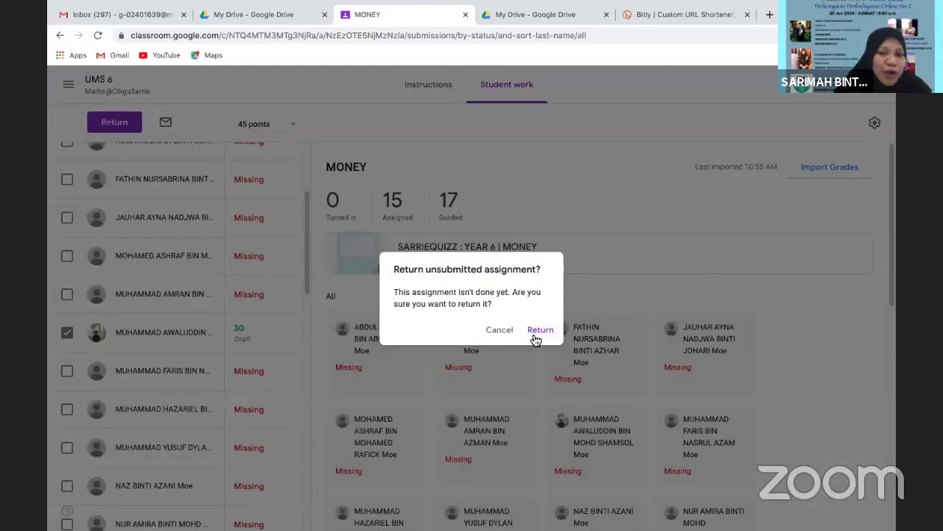
left_click(538, 333)
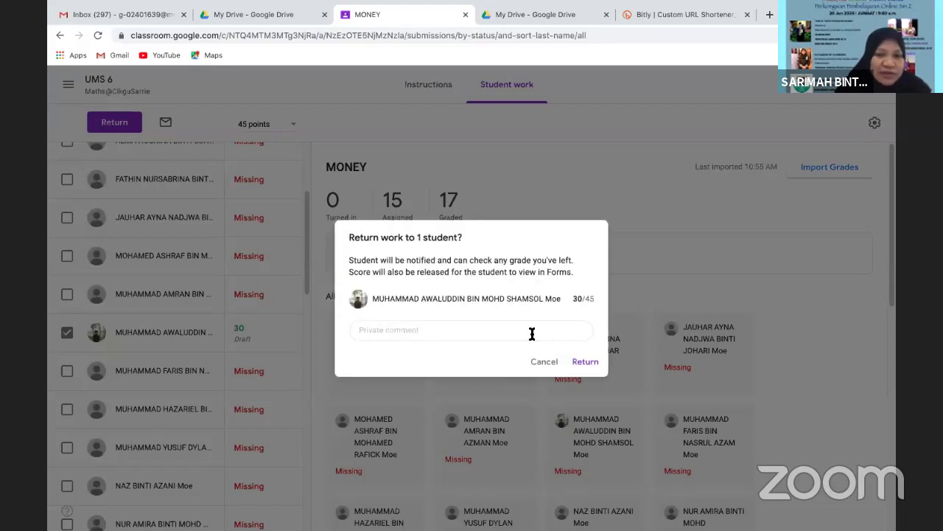
left_click(584, 361)
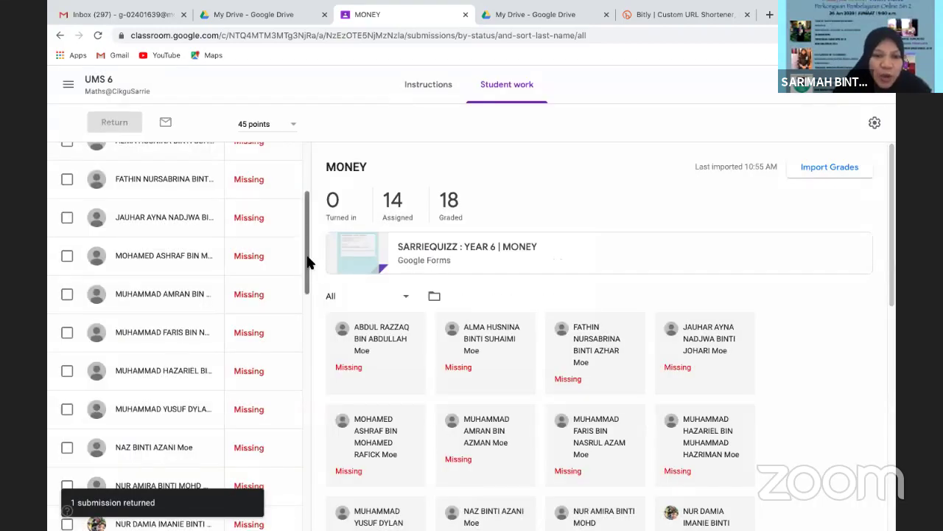
left_click_drag(307, 256, 312, 372)
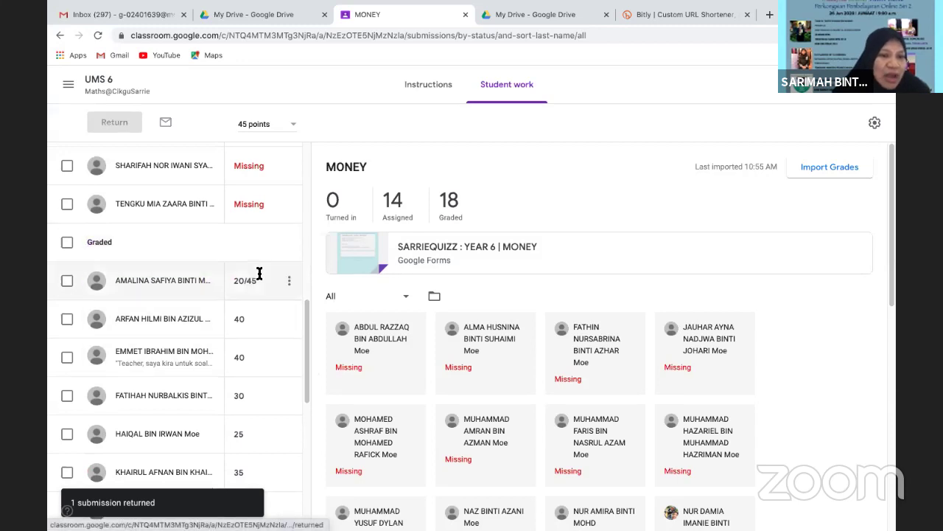
left_click_drag(307, 310, 307, 326)
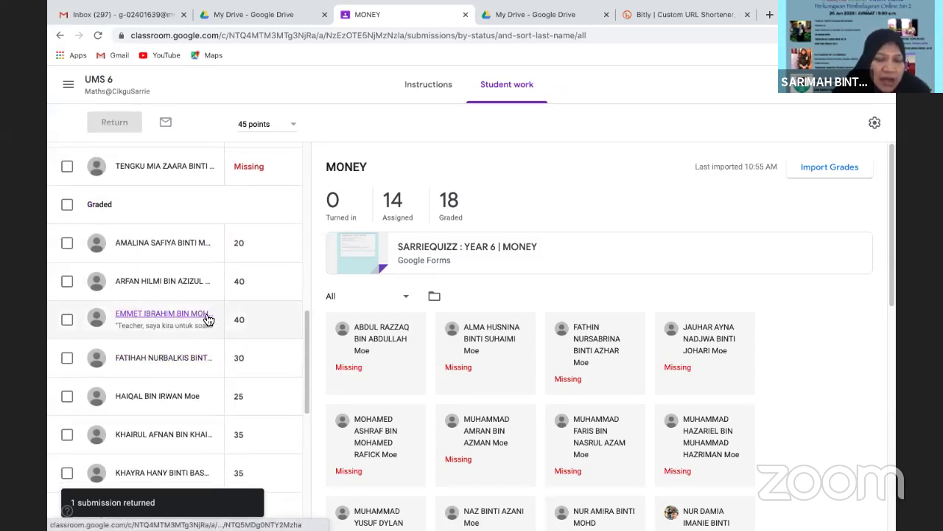
left_click_drag(307, 329, 295, 454)
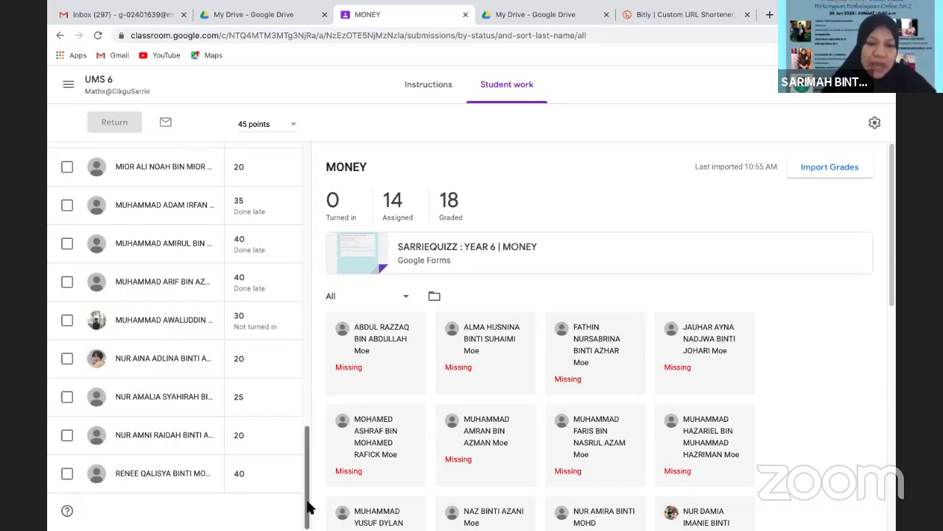
left_click_drag(309, 506, 339, 166)
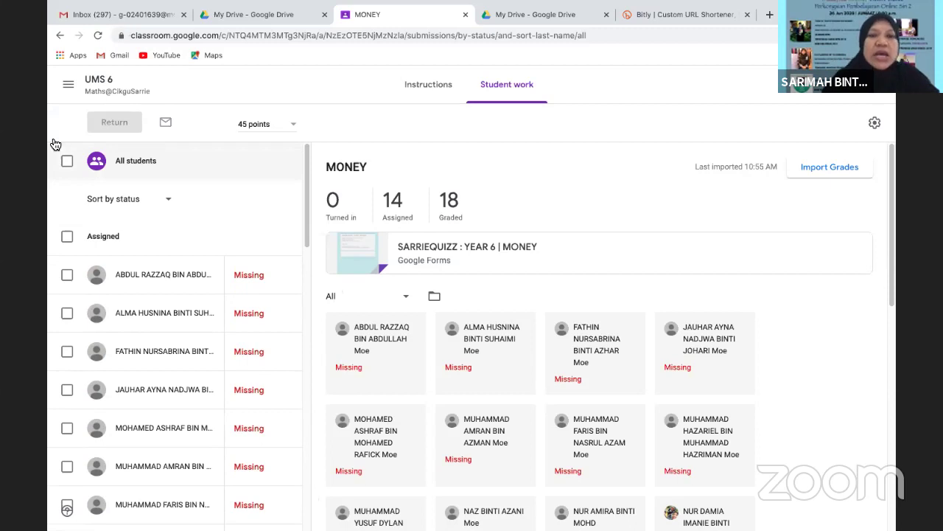
Switch to the UMS 6 class and view its Grades tab with every student's scores
left_click(67, 87)
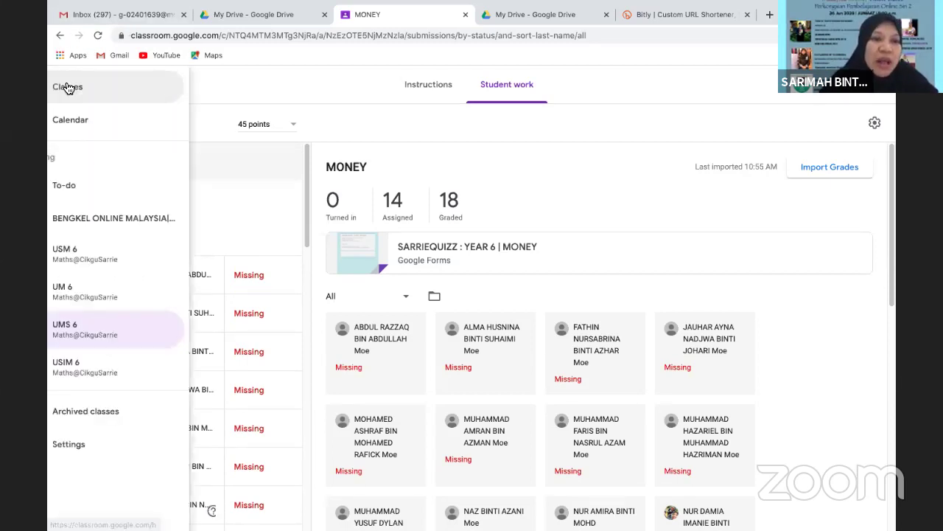
left_click(114, 331)
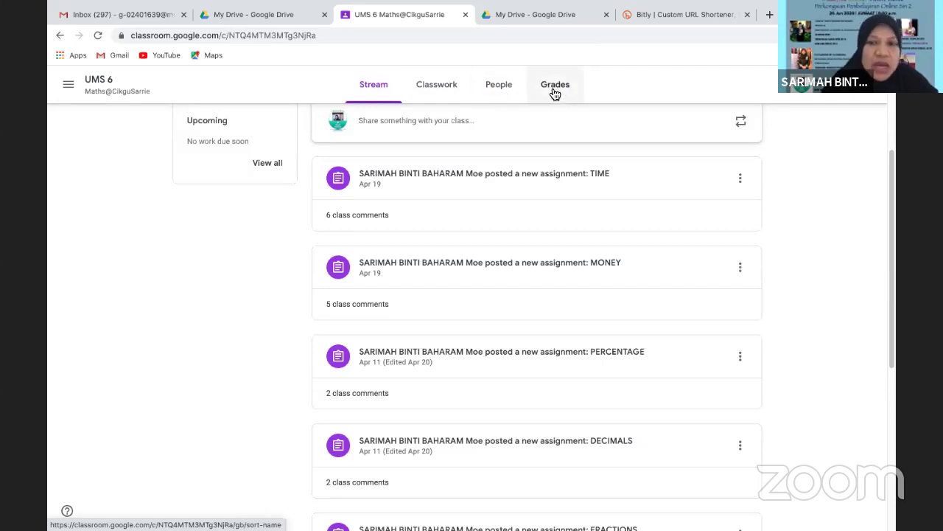
left_click(552, 87)
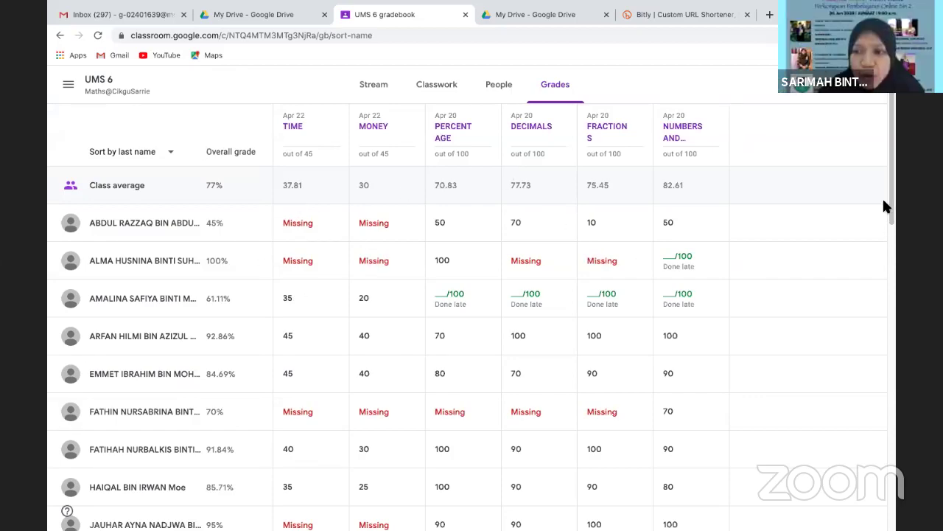
scroll(890, 211, "down", 5)
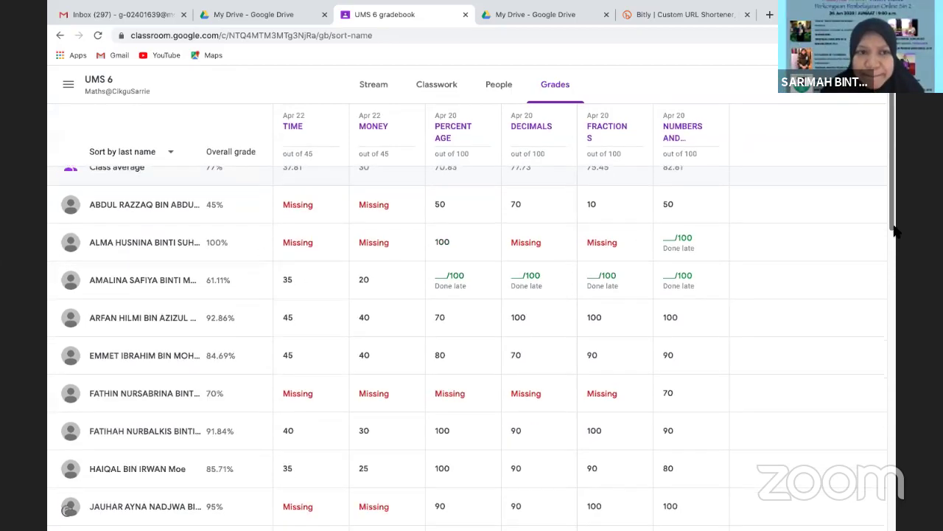
scroll(896, 399, "up", 5)
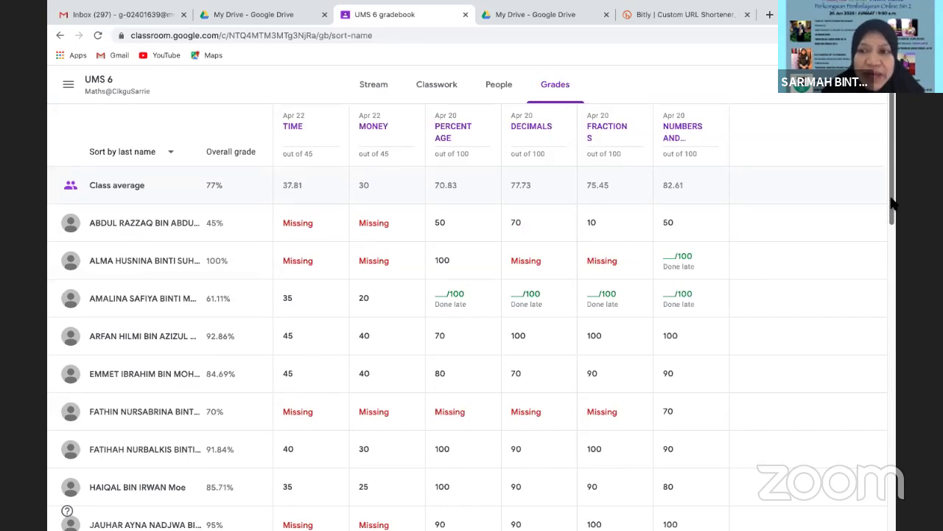
left_click_drag(892, 198, 895, 275)
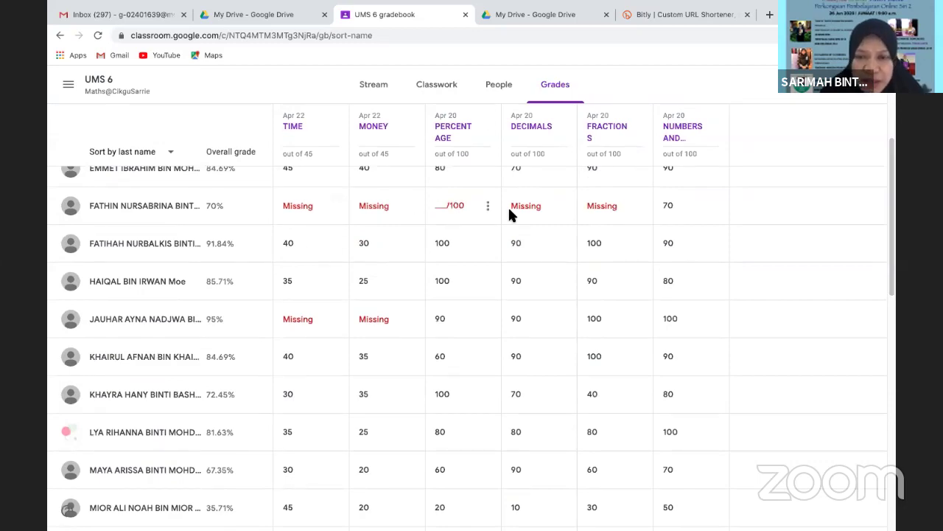
left_click_drag(894, 221, 819, 110)
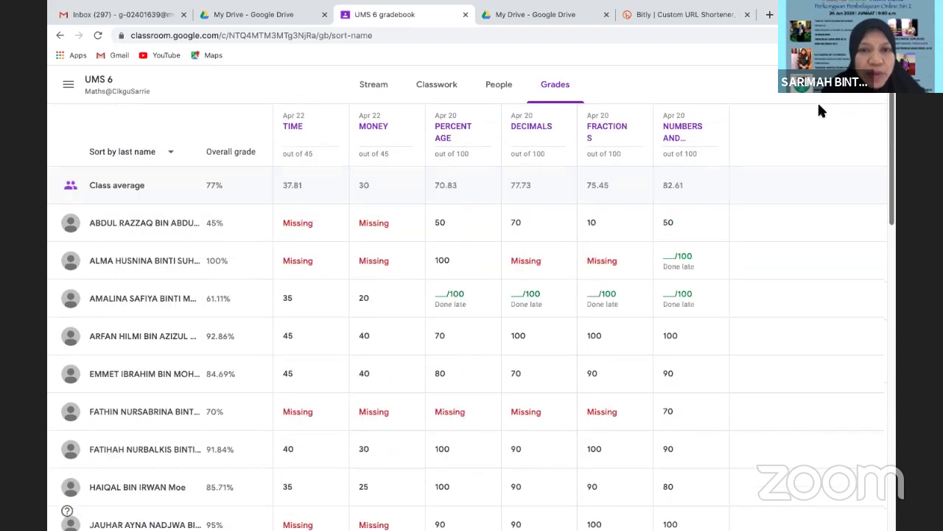
Expand the MONEY assignment's details on the Classwork page, then return to the UMS 6 stream
left_click(419, 95)
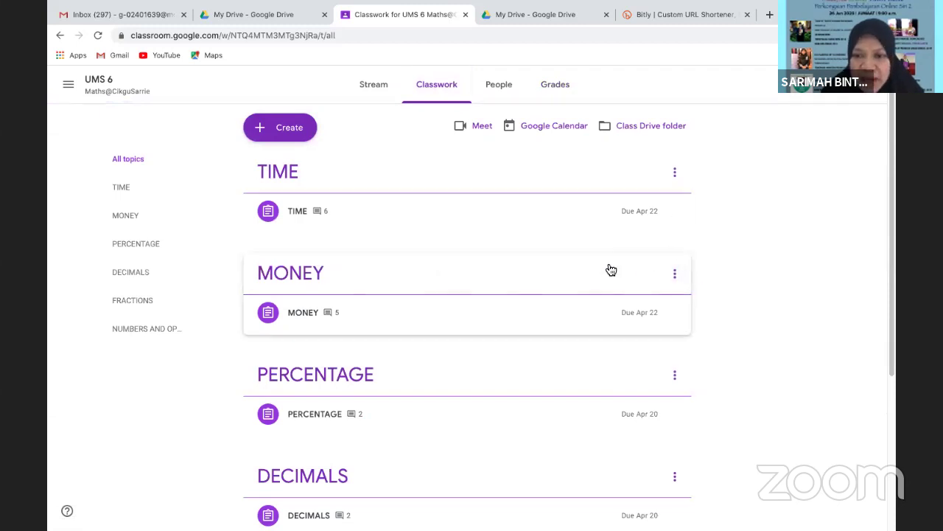
left_click(675, 275)
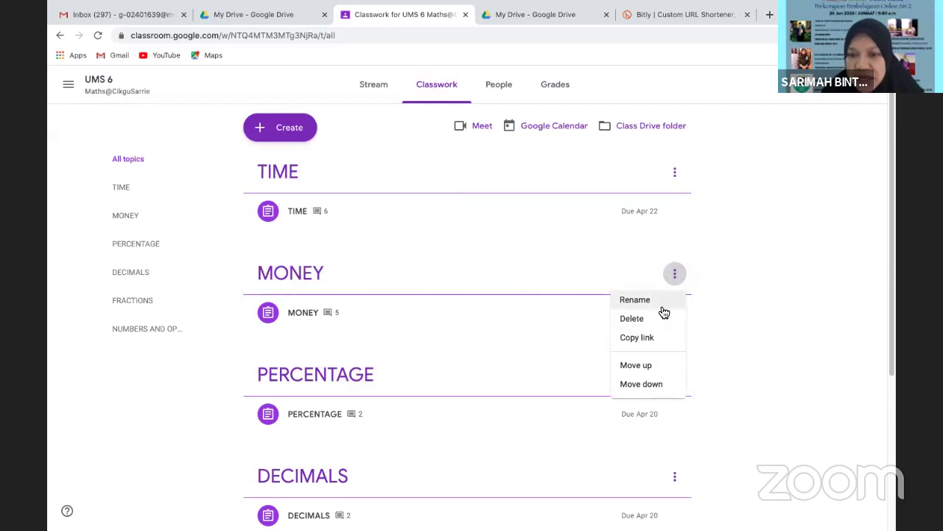
left_click(743, 319)
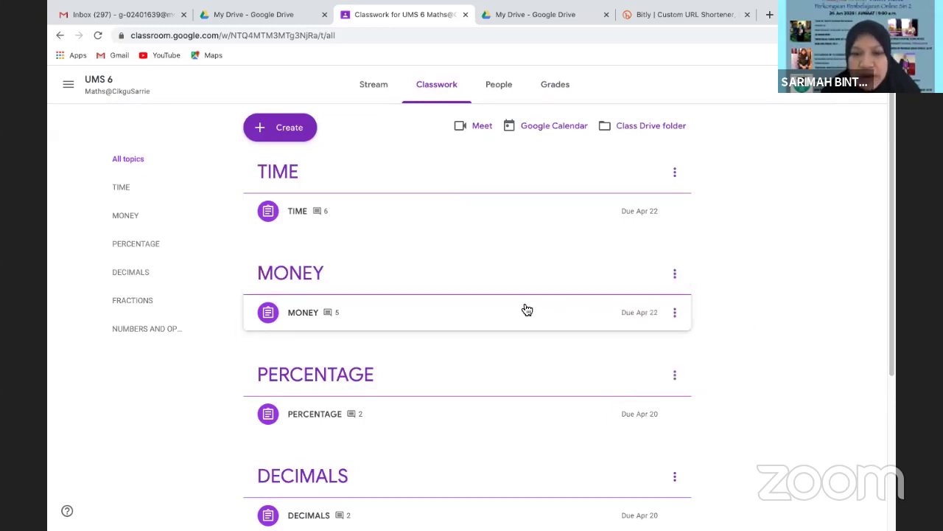
left_click(463, 311)
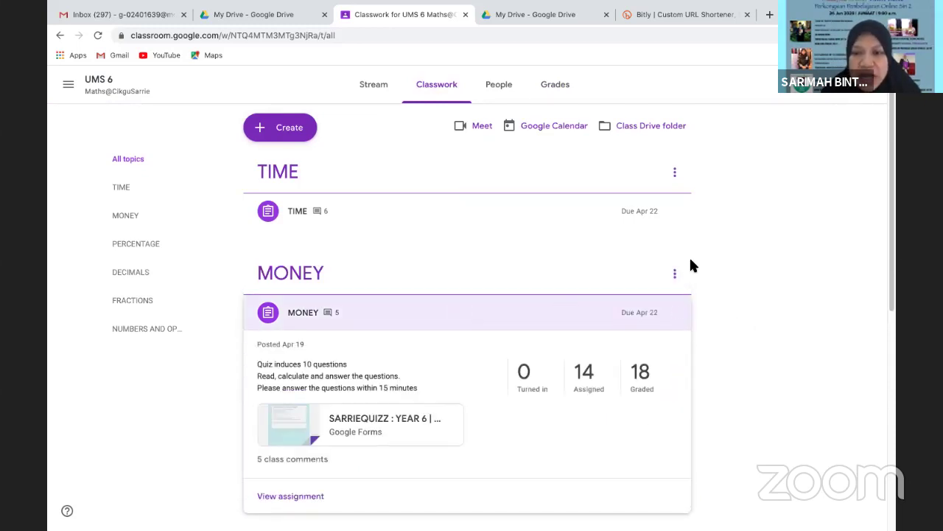
left_click_drag(894, 261, 860, 310)
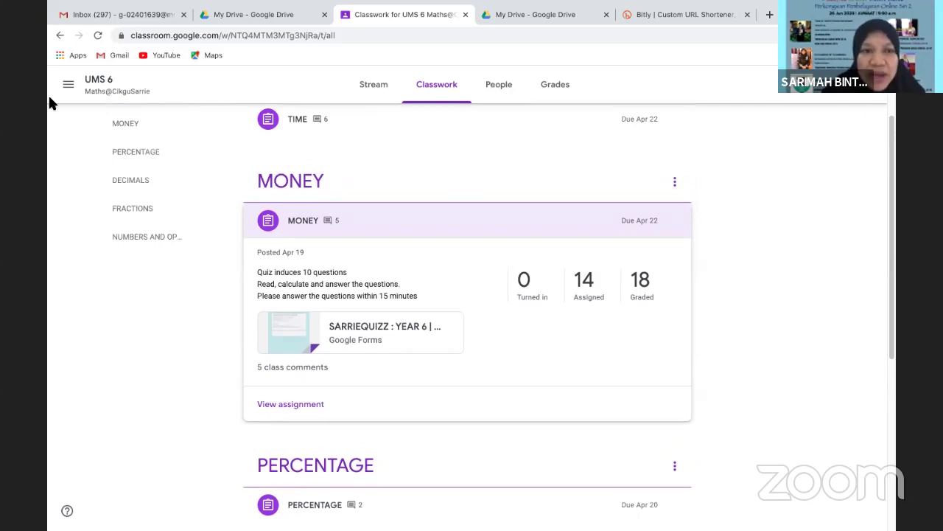
left_click(371, 86)
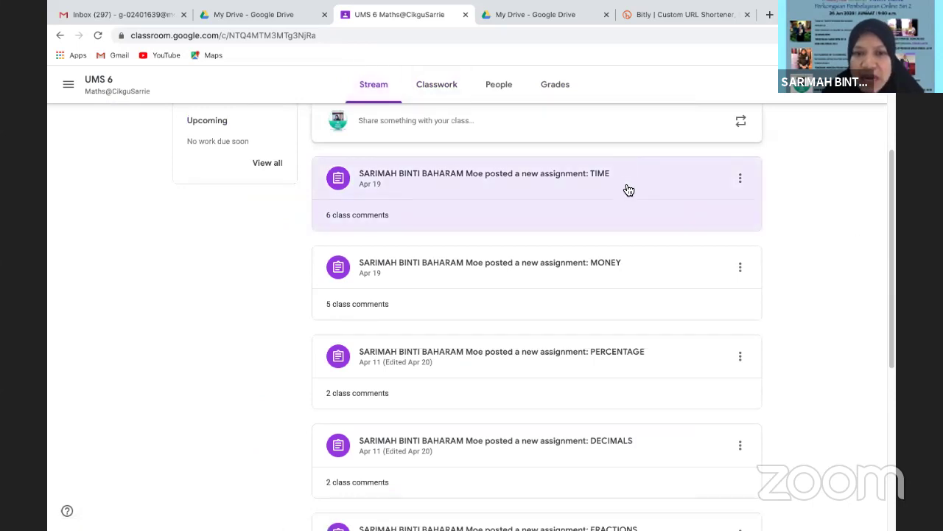
Open the MONEY post's Edit view from the UMS 6 class stream
left_click(632, 274)
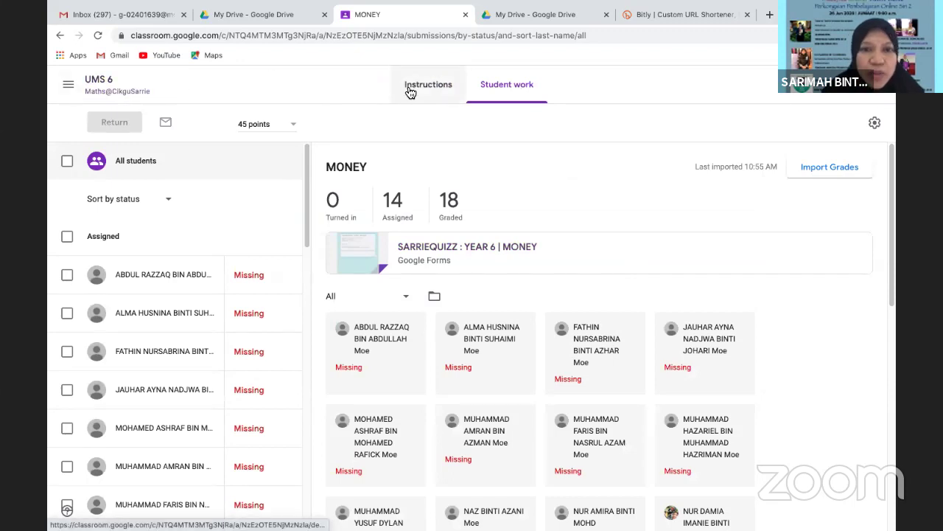
left_click(61, 35)
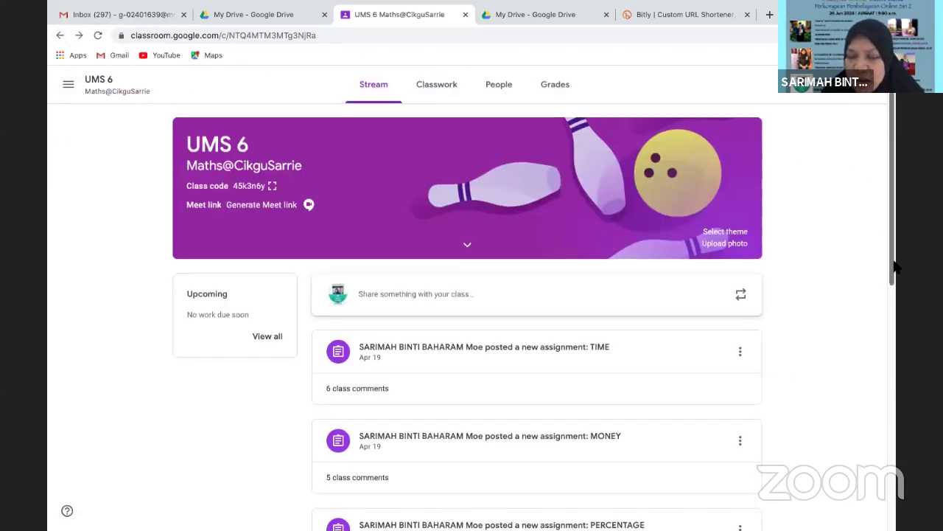
scroll(832, 280, "down", 3)
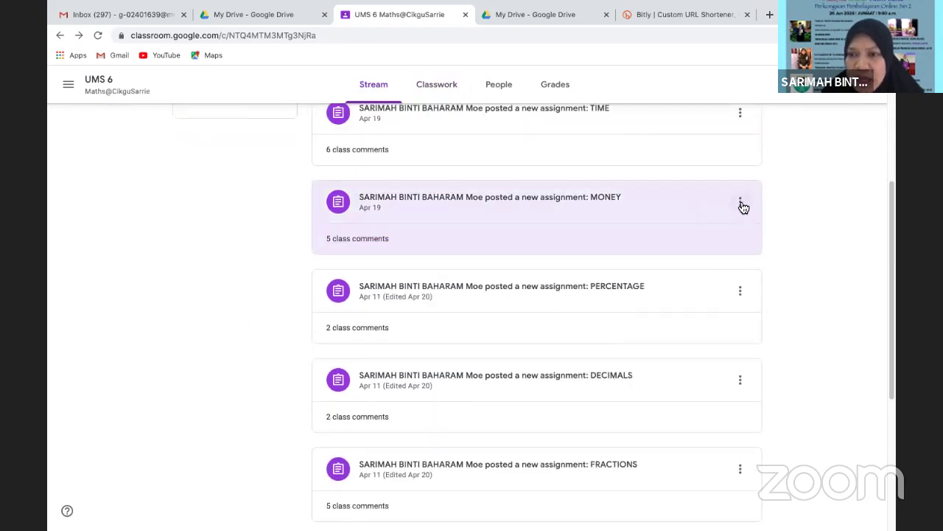
left_click(740, 202)
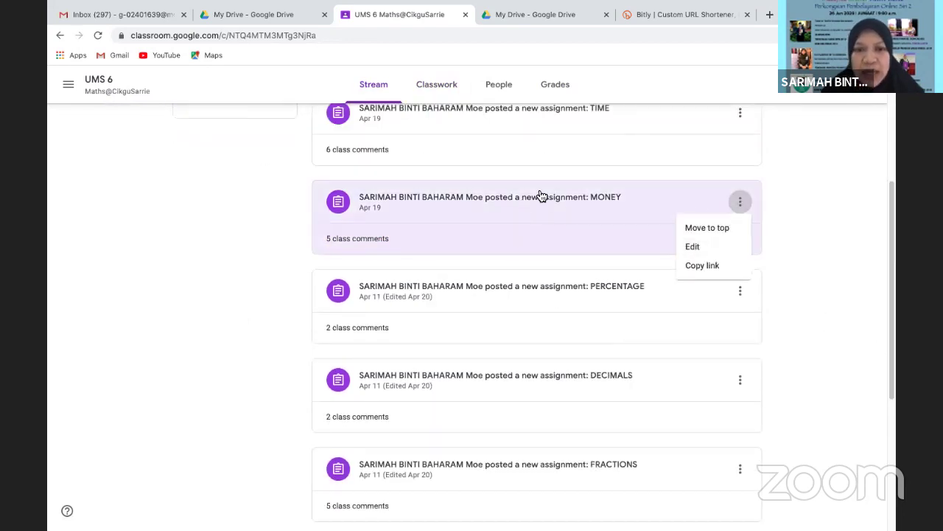
left_click(696, 251)
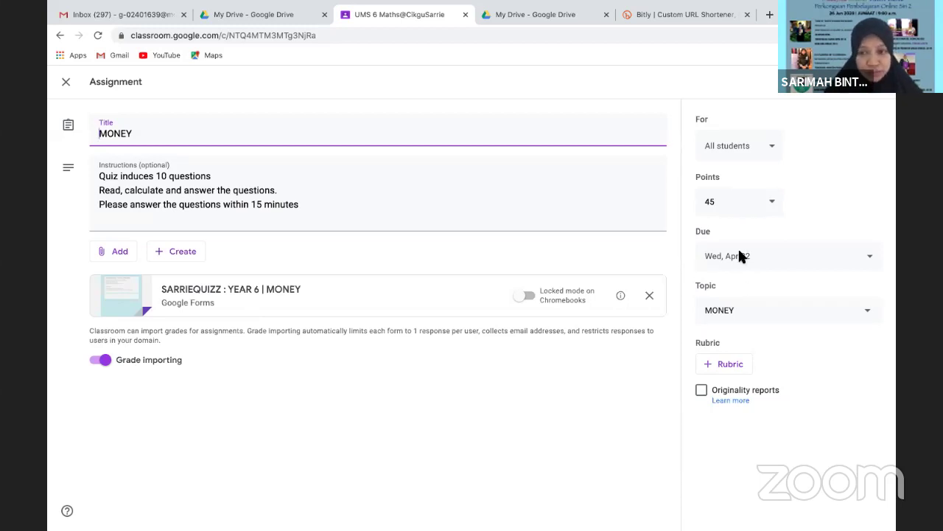
Move MONEY's due date from Apr 22 to Sat, Jul 4 and save the assignment
left_click(869, 257)
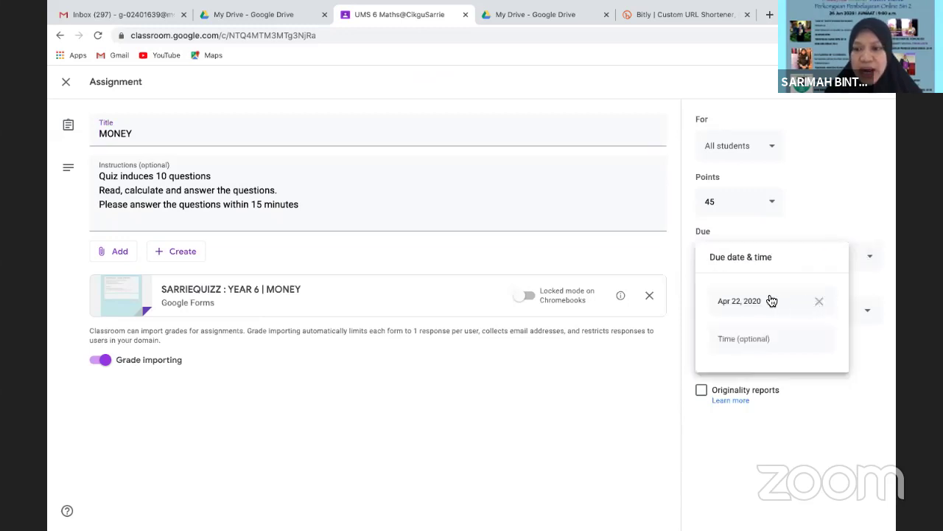
left_click(819, 303)
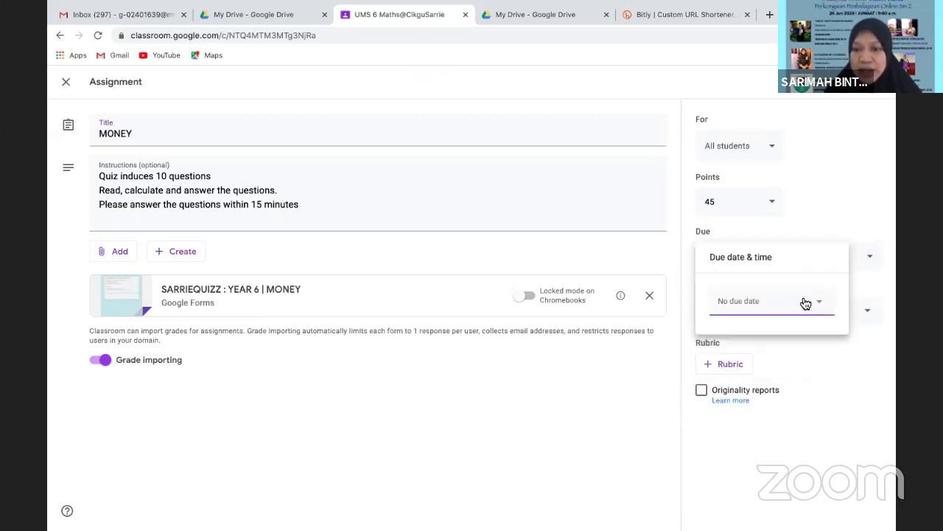
left_click(749, 302)
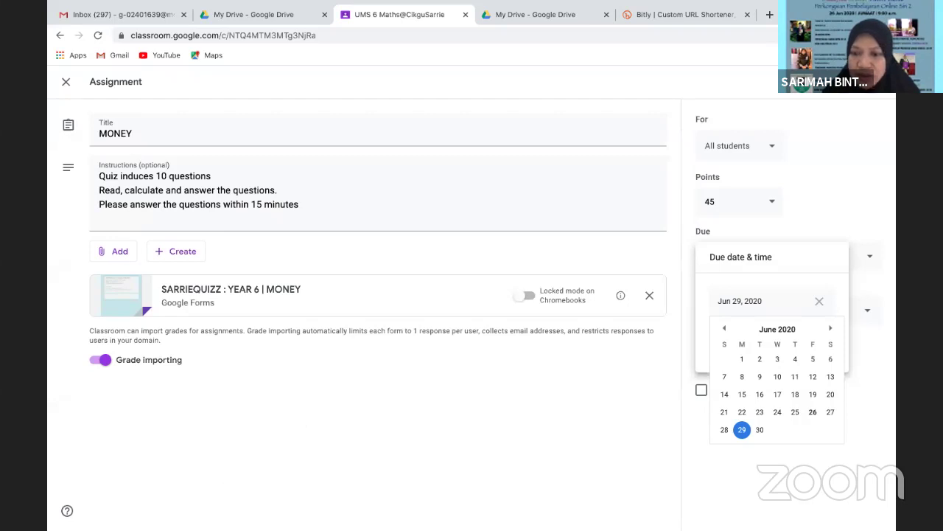
left_click(830, 329)
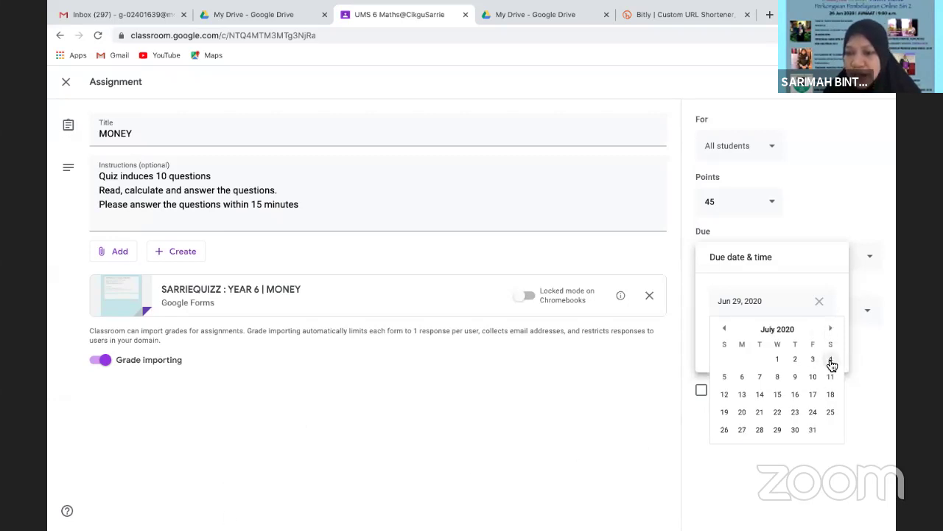
left_click(830, 359)
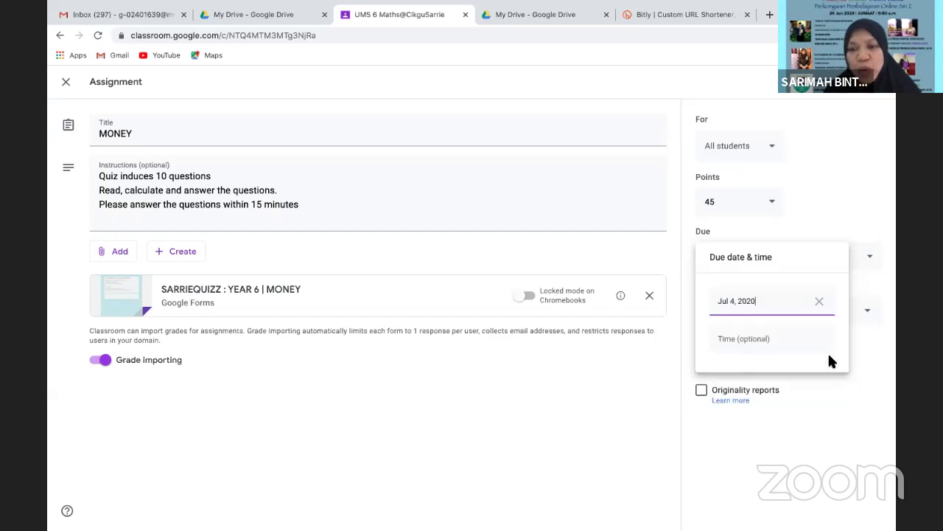
left_click(852, 205)
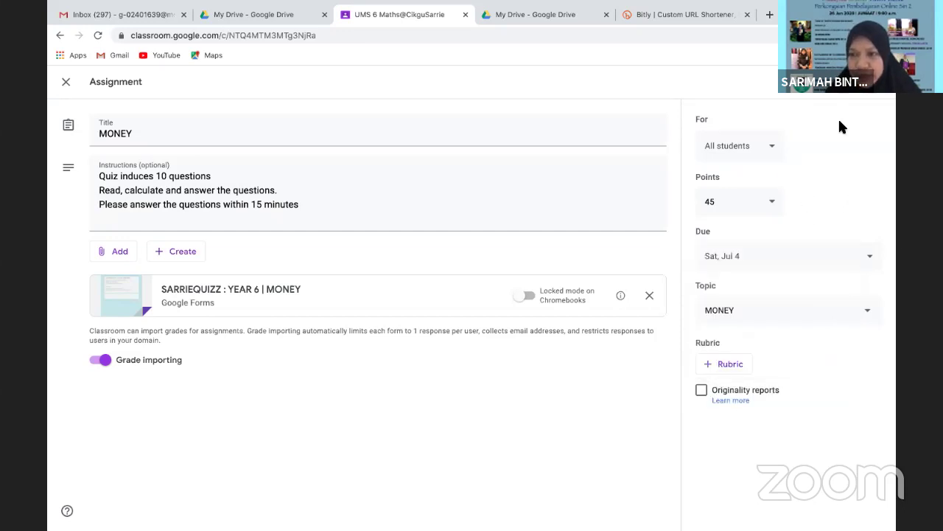
left_click(842, 92)
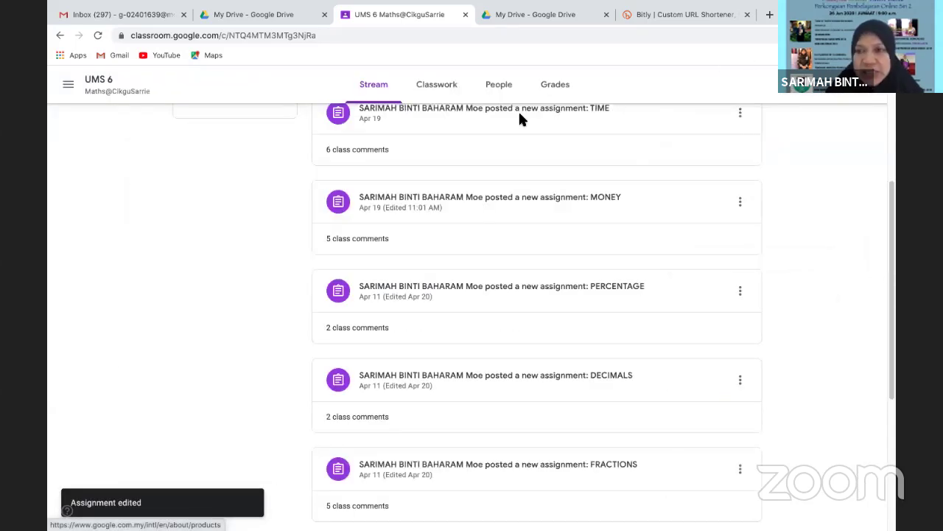
Go to the UMS 6 Classwork page and bring up the Create menu
scroll(891, 247, "up", 4)
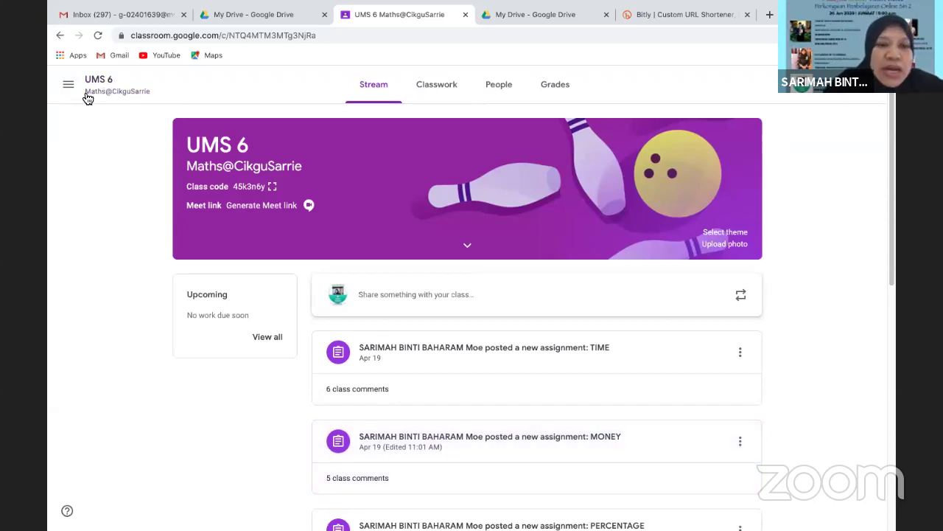
left_click(445, 86)
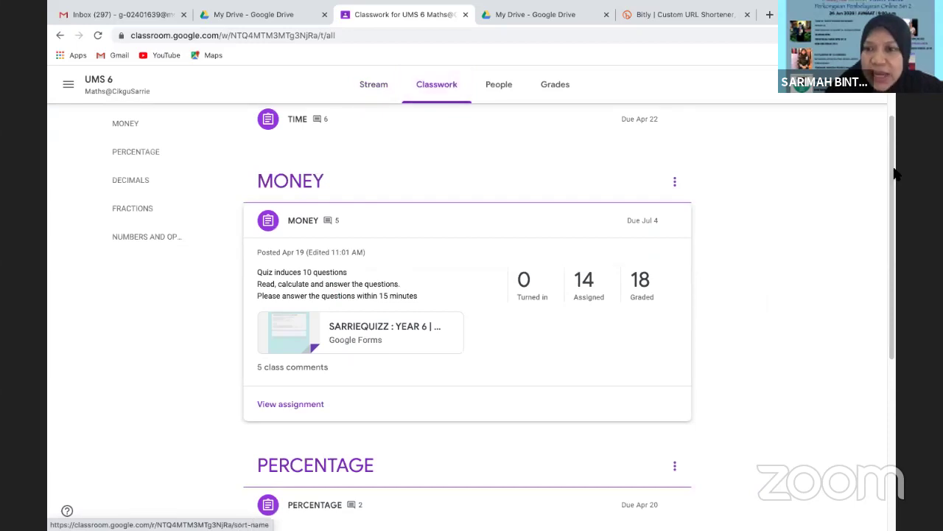
scroll(877, 124, "up", 1)
scroll(876, 123, "up", 2)
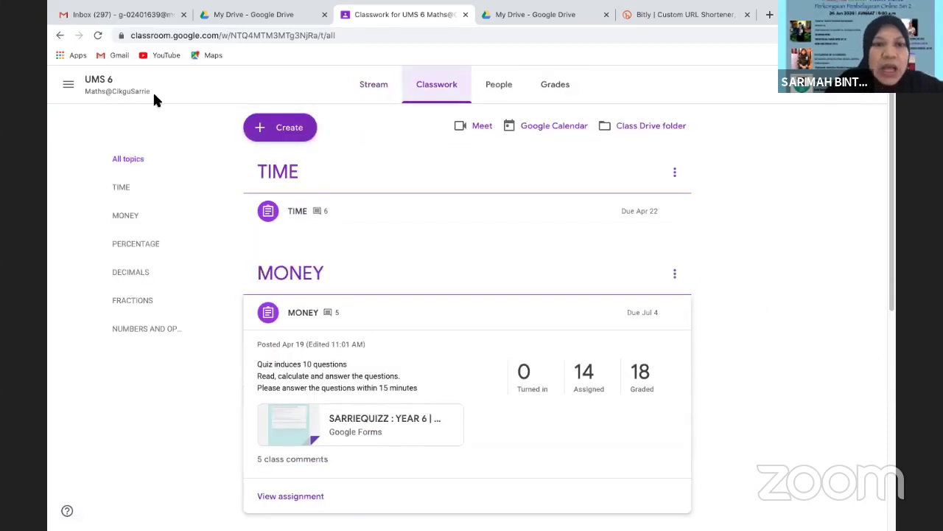
left_click(263, 129)
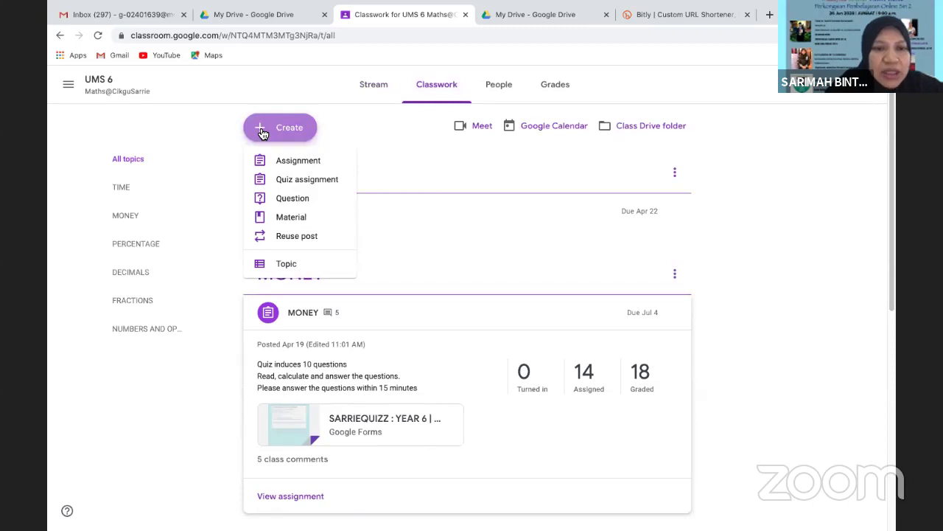
Create a new assignment titled 'kuiz' with instructions 'jawab semua soalan'
left_click(288, 168)
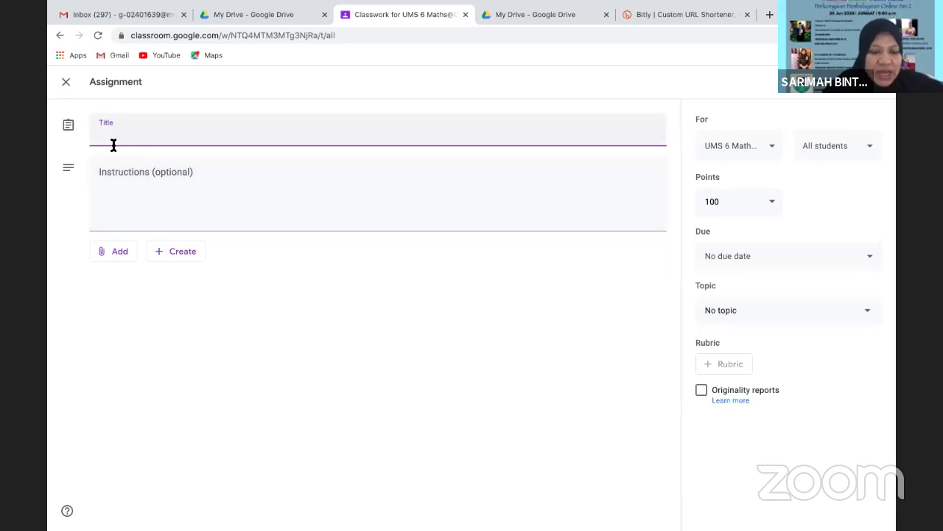
type("kuiz")
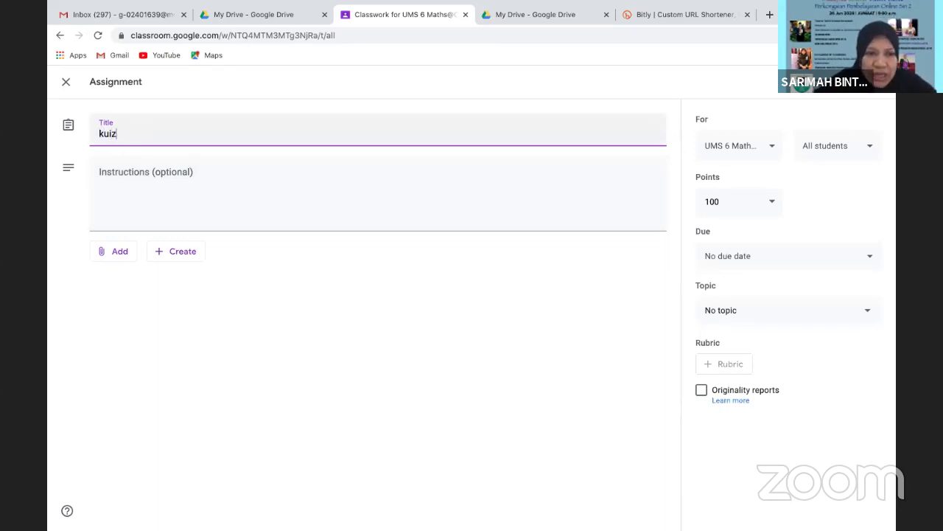
left_click(137, 206)
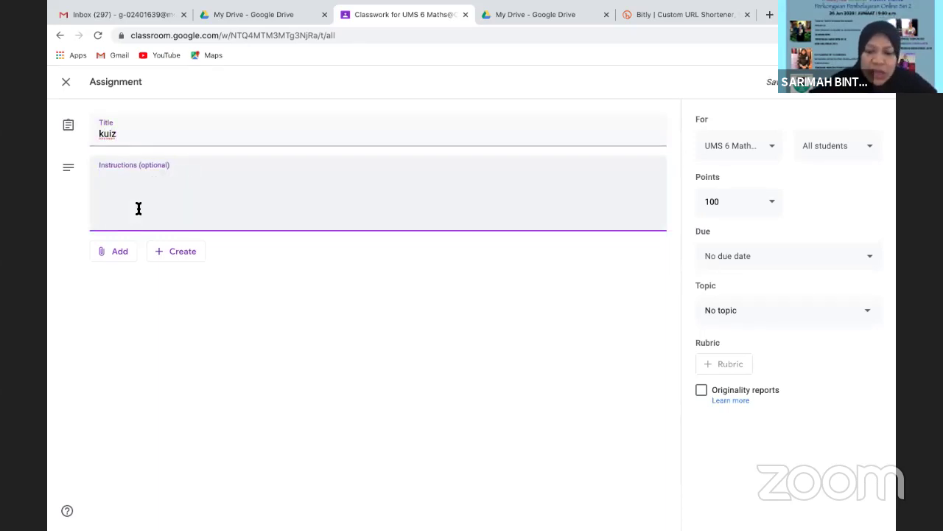
type("jawab semua soalan")
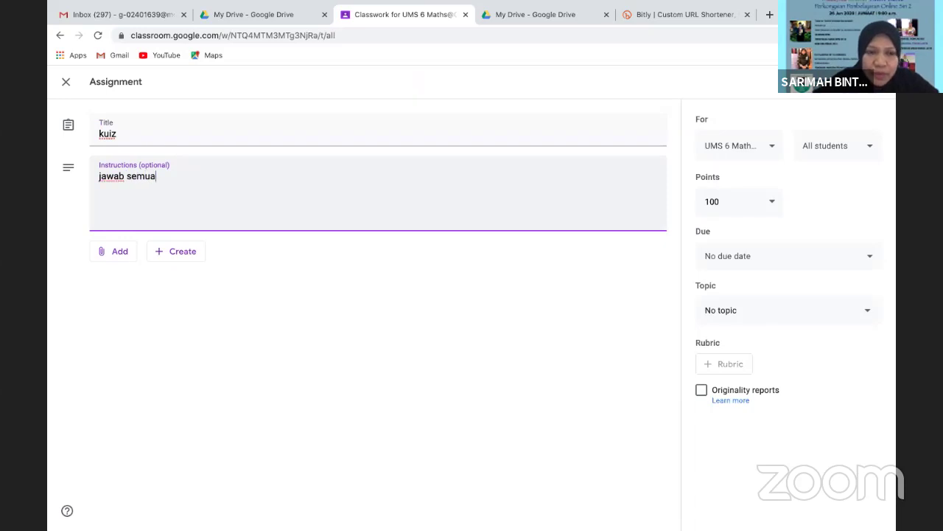
left_click(113, 250)
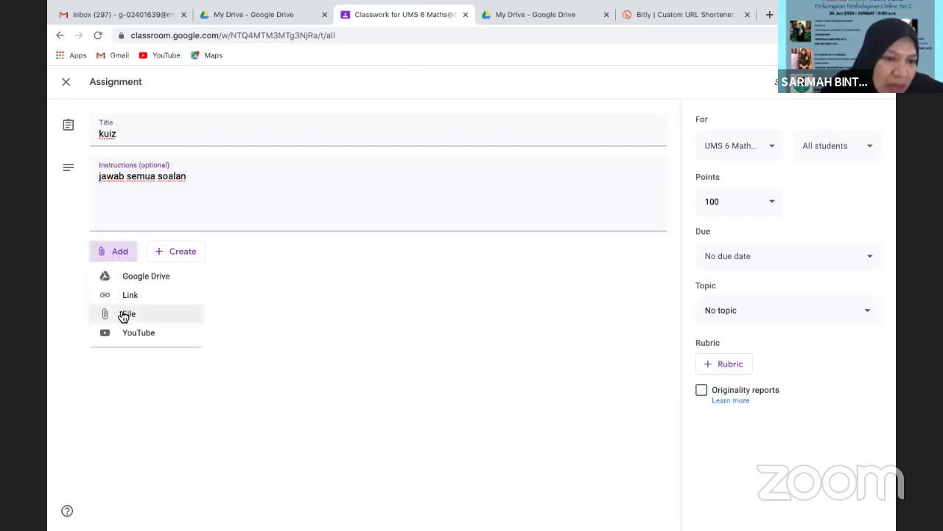
left_click(127, 296)
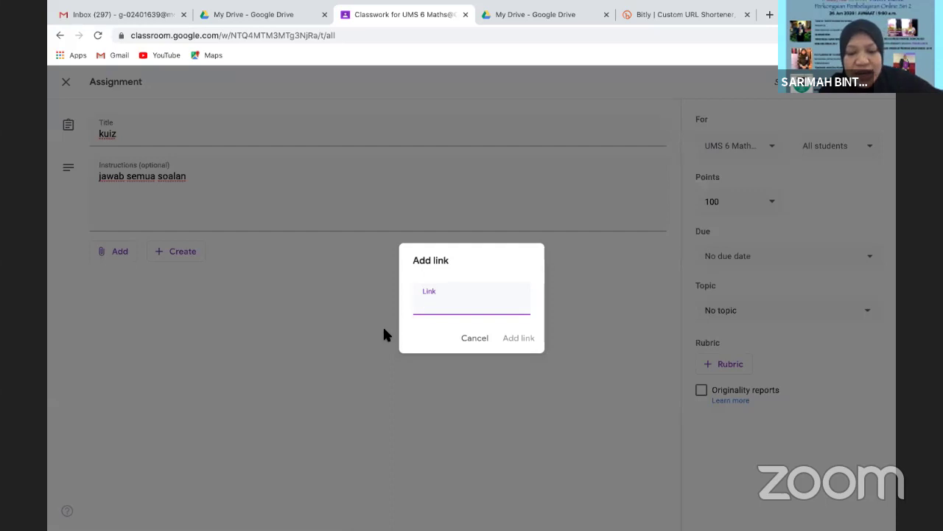
type("https://bit.ly/3i7r6Tk")
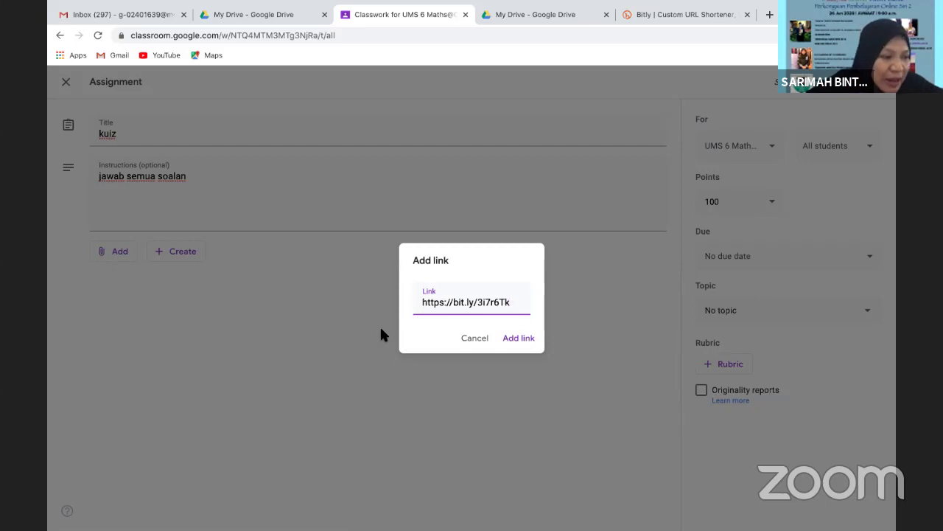
left_click(520, 340)
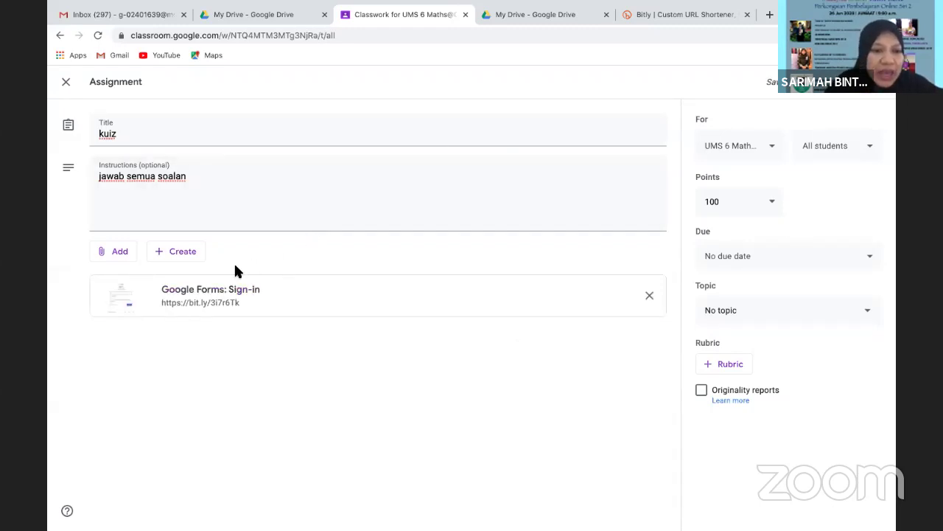
left_click(189, 299)
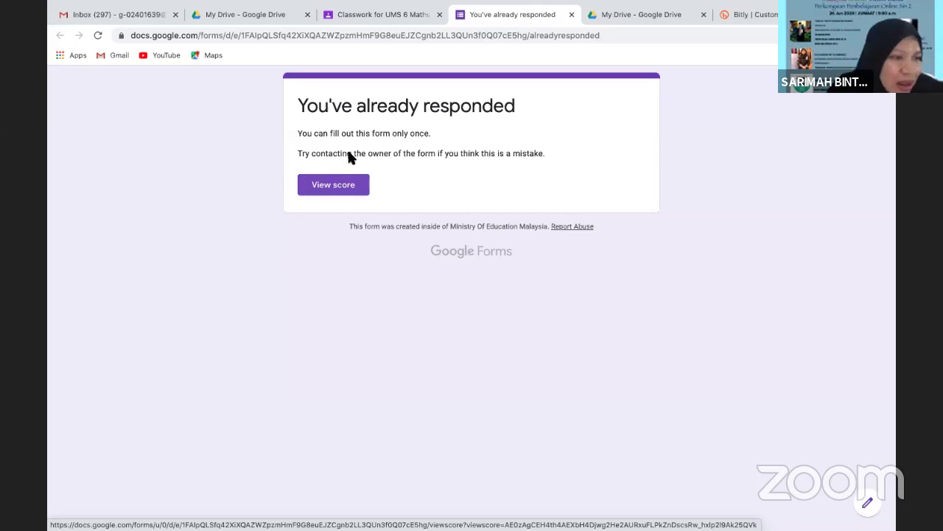
Close the Google Forms tab to get back to the kuiz assignment draft
left_click(571, 14)
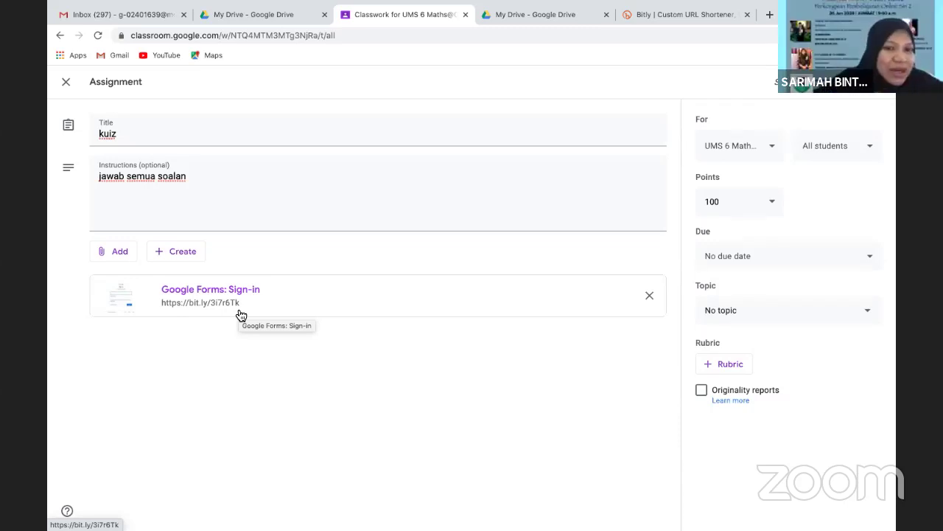
Delete the bit.ly link attachment from the kuiz draft and dismiss the Add menu
left_click(651, 294)
left_click(109, 249)
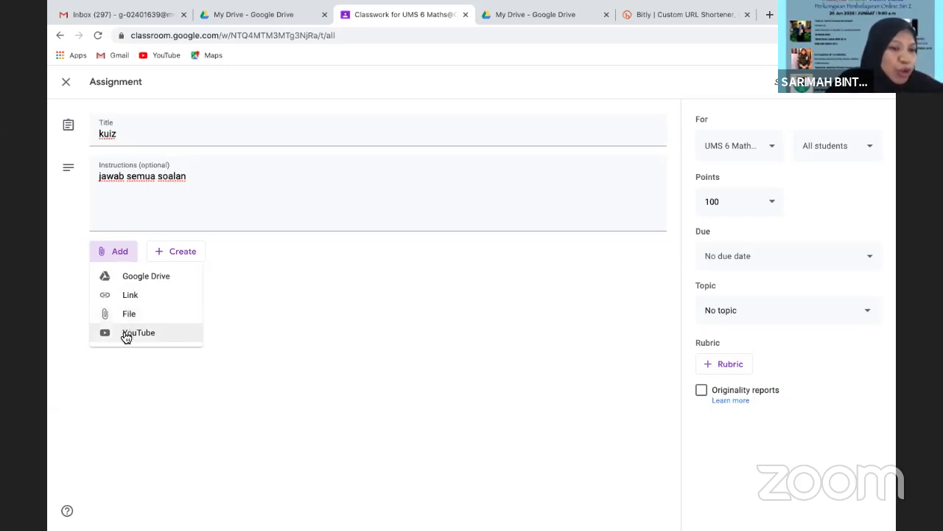
left_click(283, 324)
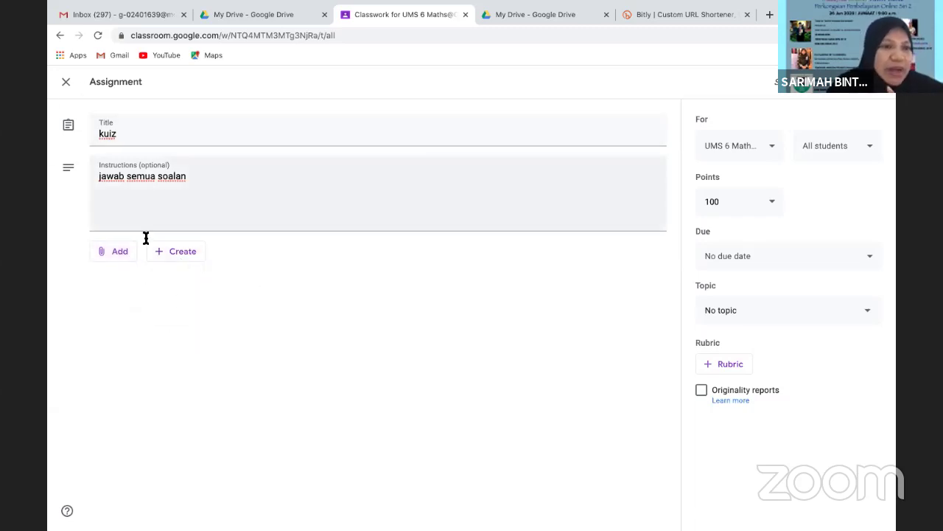
Leave the kuiz assignment as a draft and start a new Question post from Create
left_click(65, 82)
left_click(291, 129)
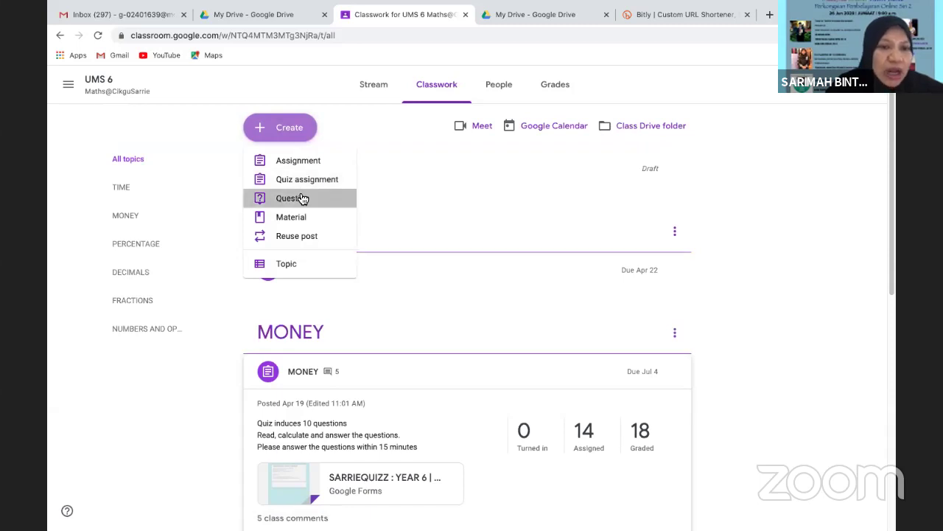
left_click(300, 199)
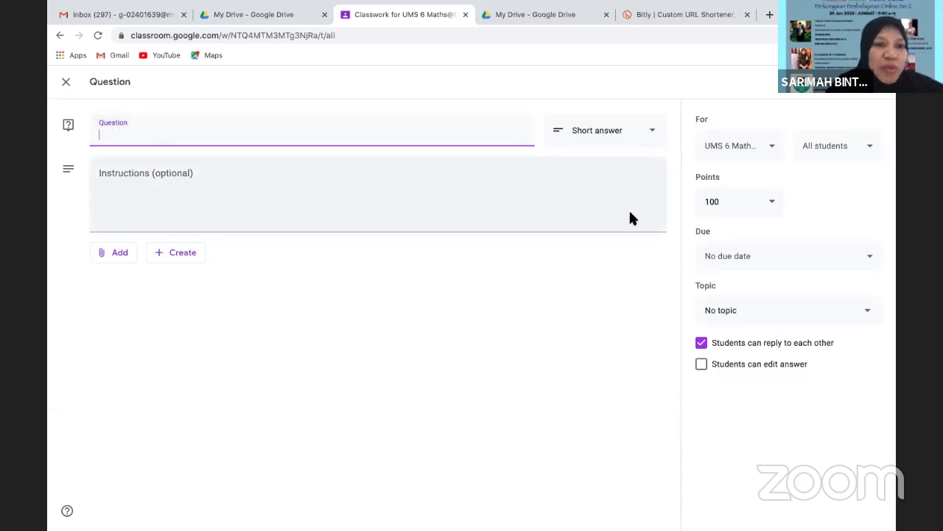
Check the question type list and file options, keep Short answer, then discard the blank question
left_click(66, 173)
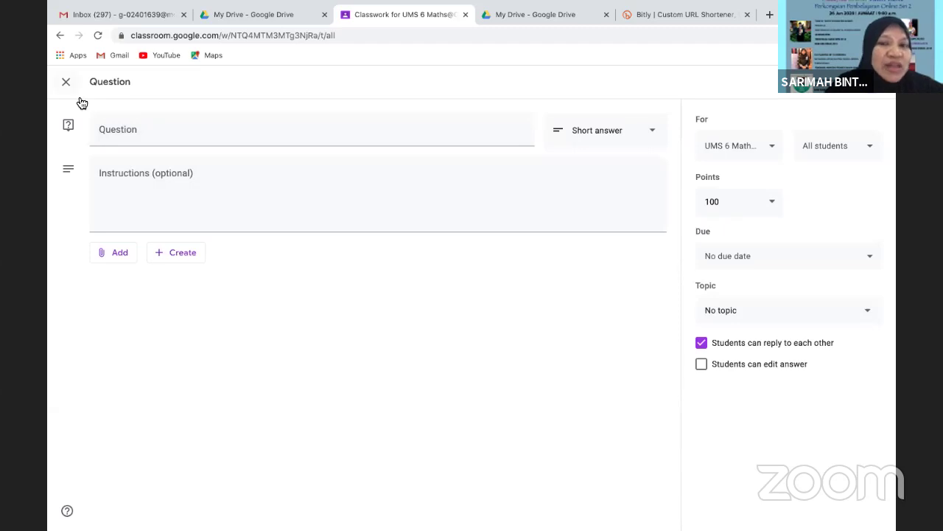
left_click(660, 136)
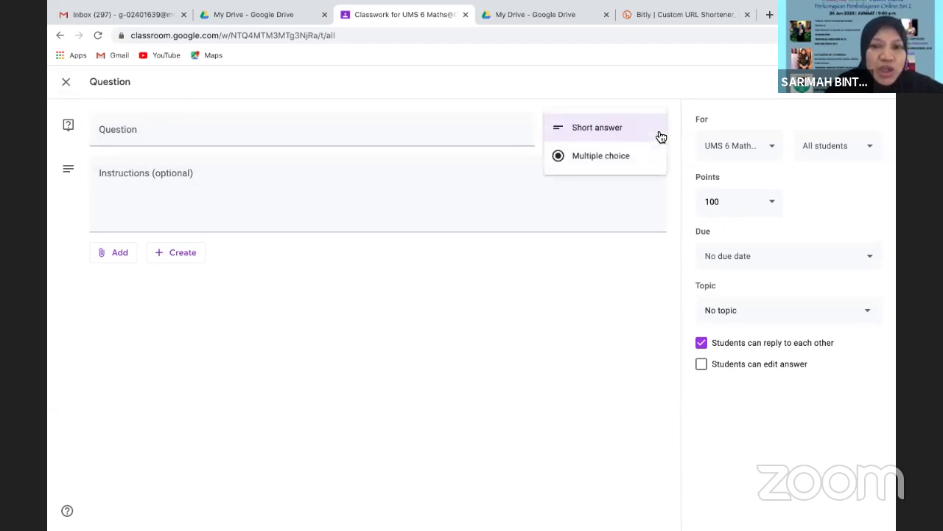
left_click(519, 302)
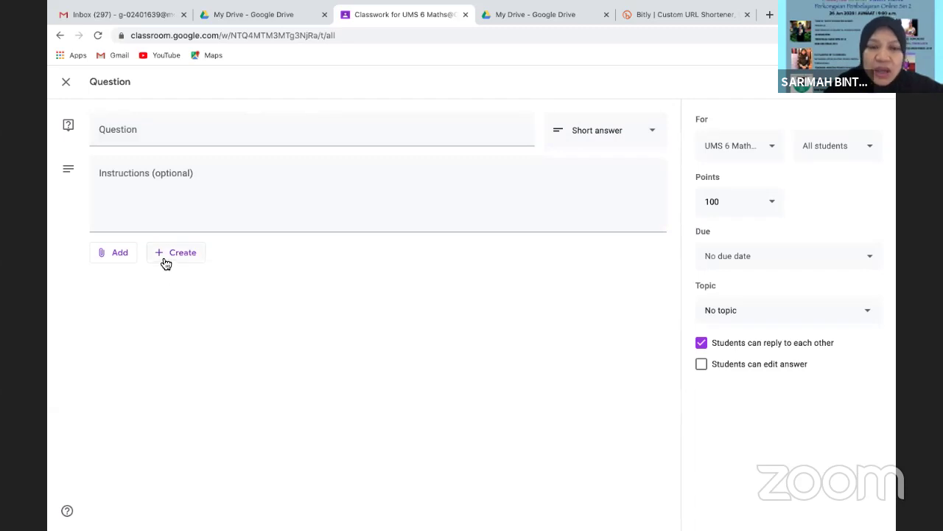
left_click(163, 259)
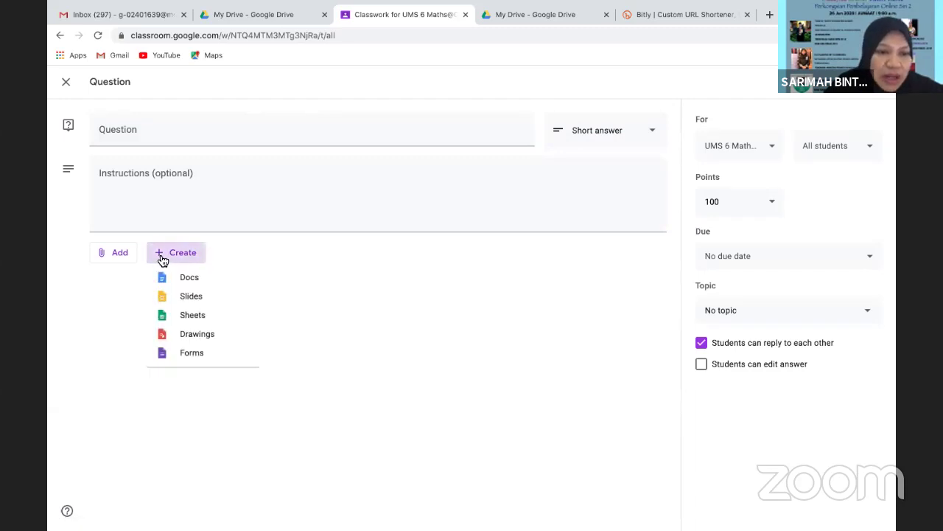
left_click(397, 275)
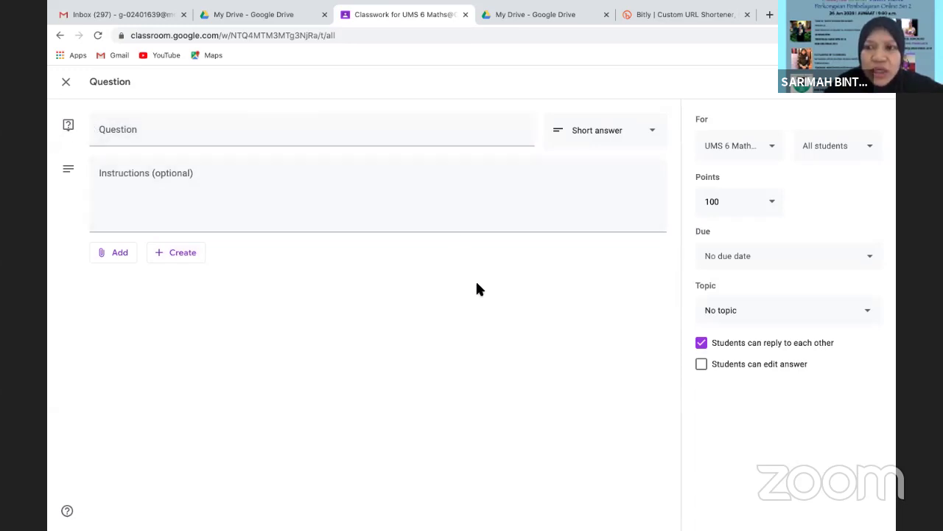
left_click(66, 83)
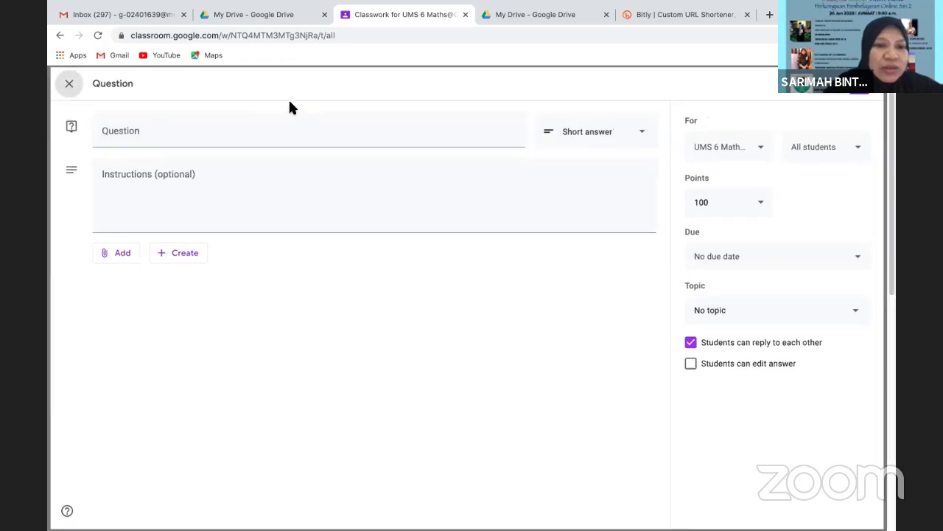
left_click(298, 128)
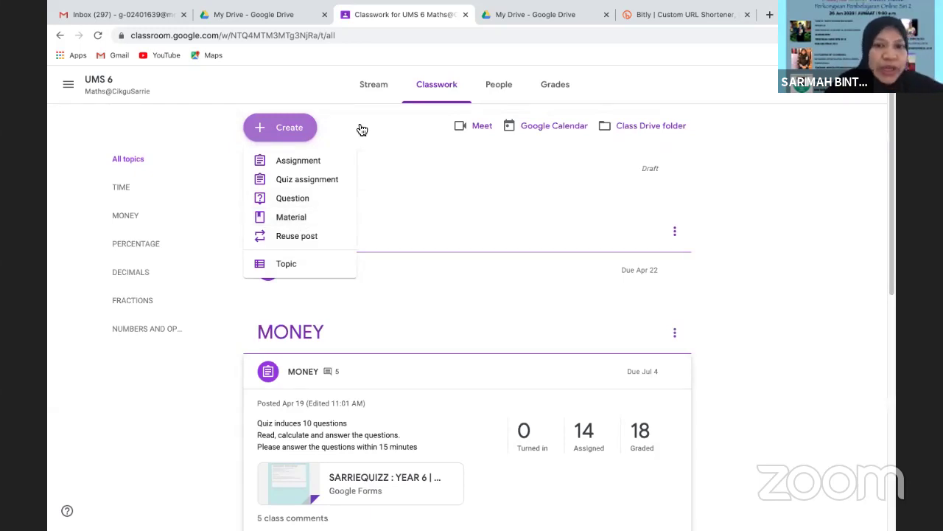
left_click(171, 125)
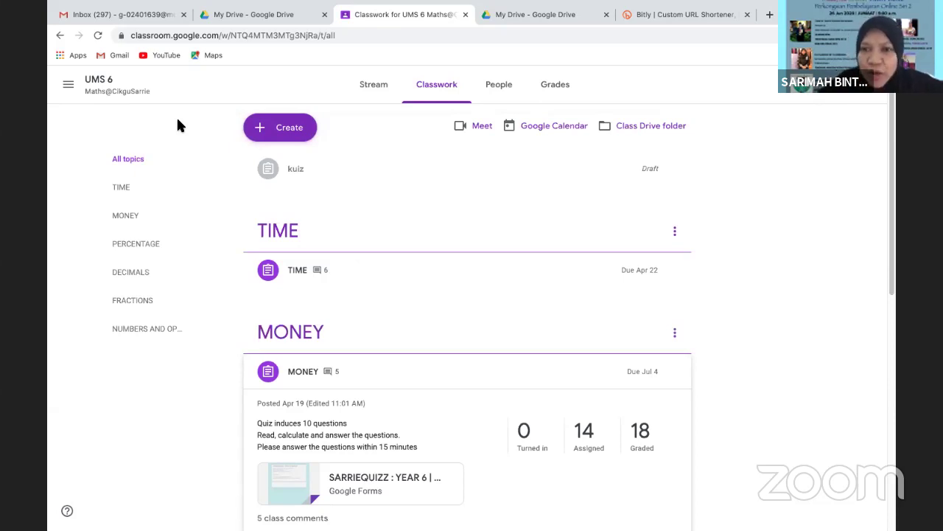
scroll(896, 289, "down", 1)
scroll(896, 289, "down", 4)
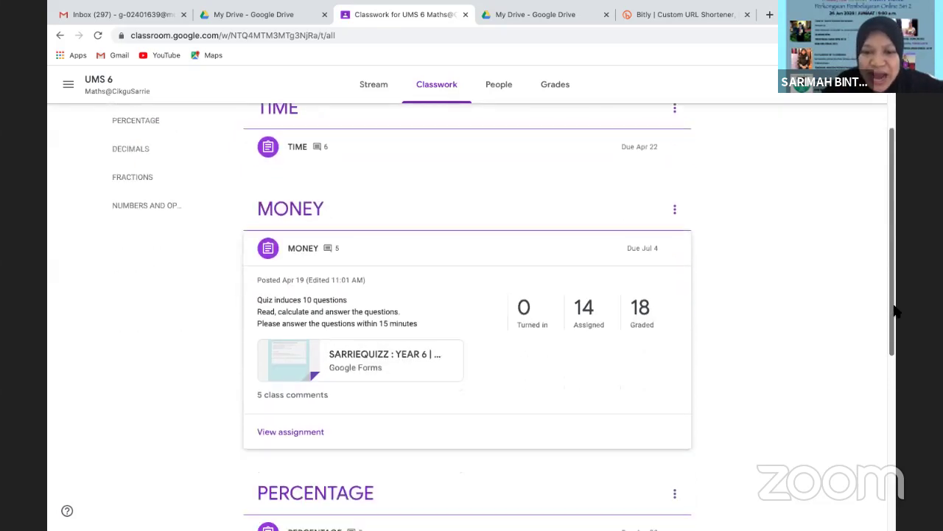
left_click_drag(894, 320, 894, 318)
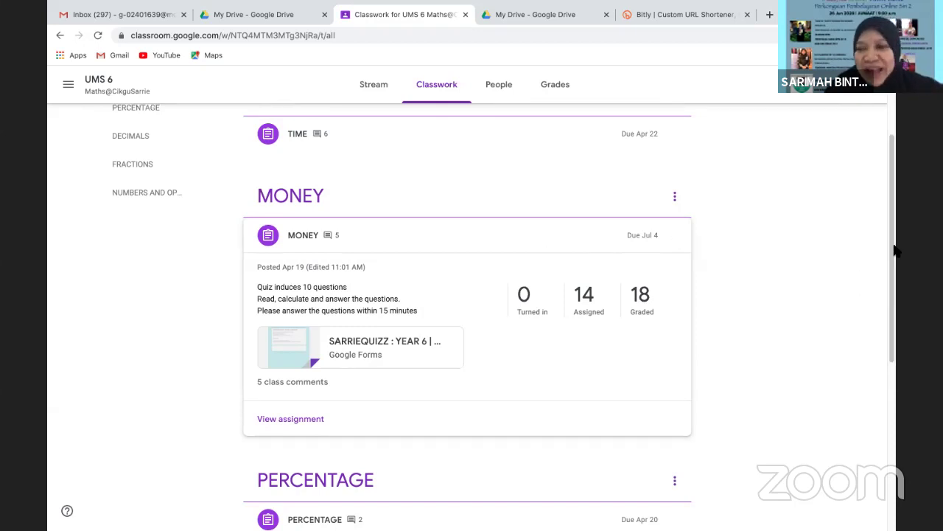
left_click_drag(892, 213, 893, 214)
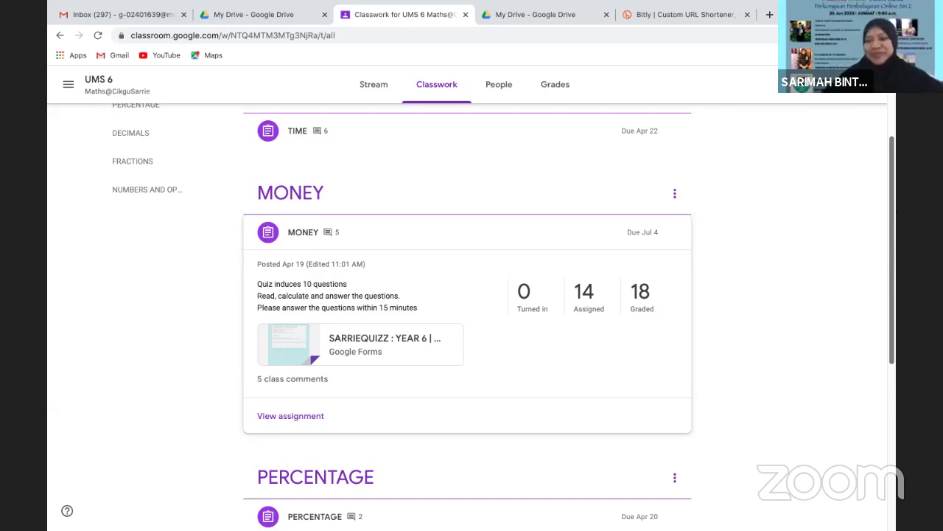
Go to the Classes home page and choose to create a new class from the + menu
scroll(893, 175, "up", 2)
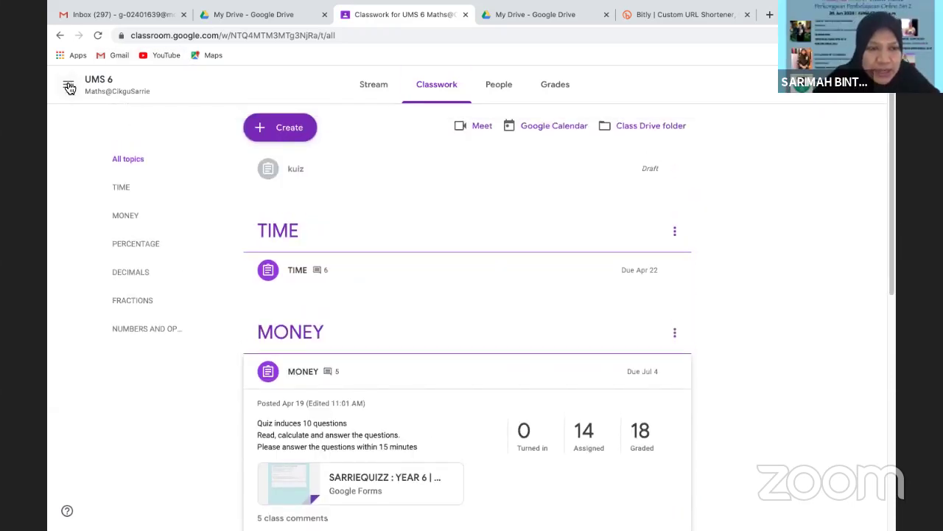
left_click(68, 86)
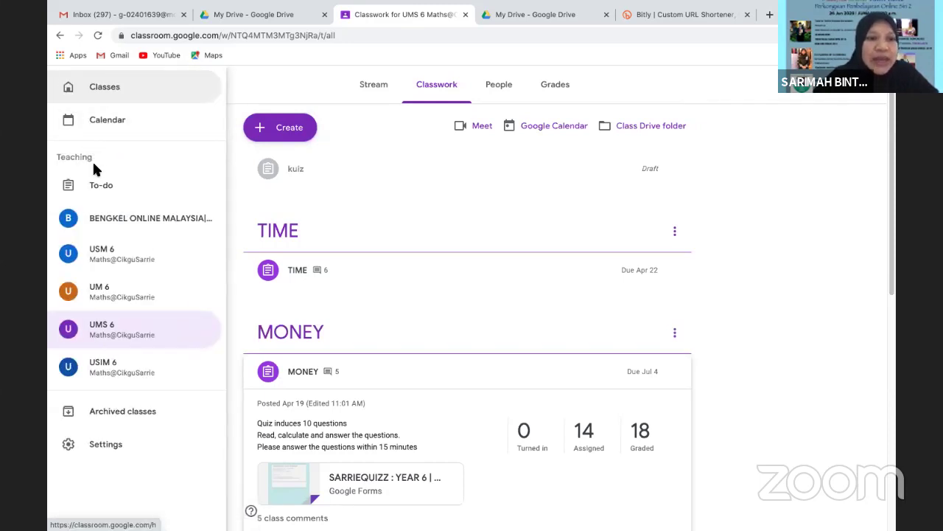
left_click(126, 87)
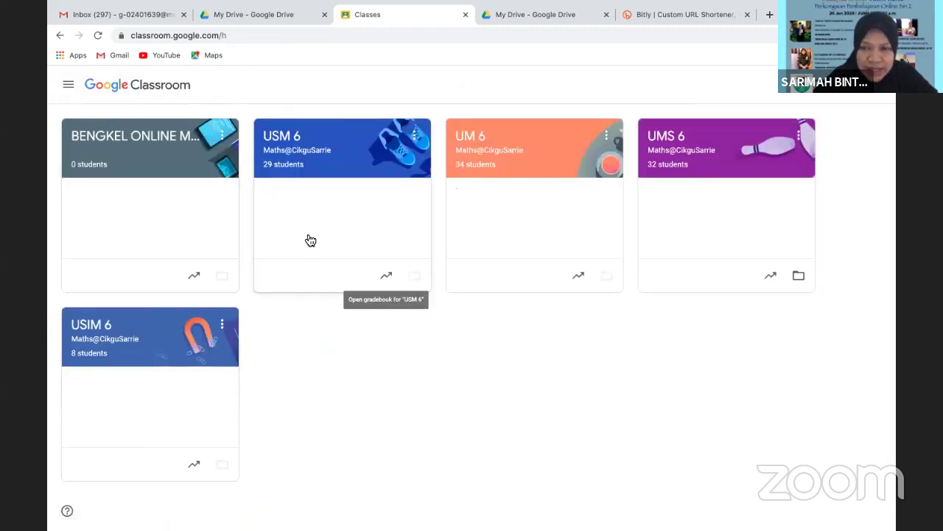
left_click(820, 92)
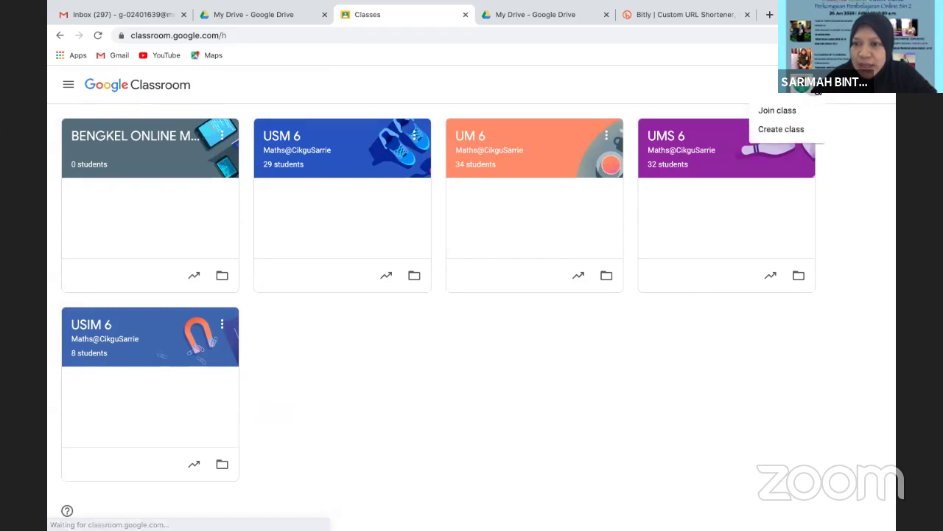
left_click(796, 130)
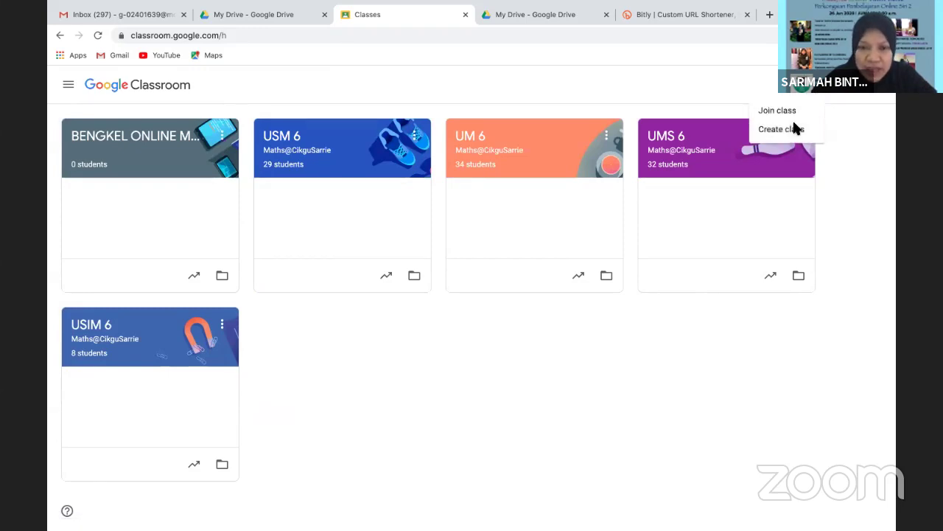
Create a class named NEW, replacing the mistyped name first
left_click(397, 231)
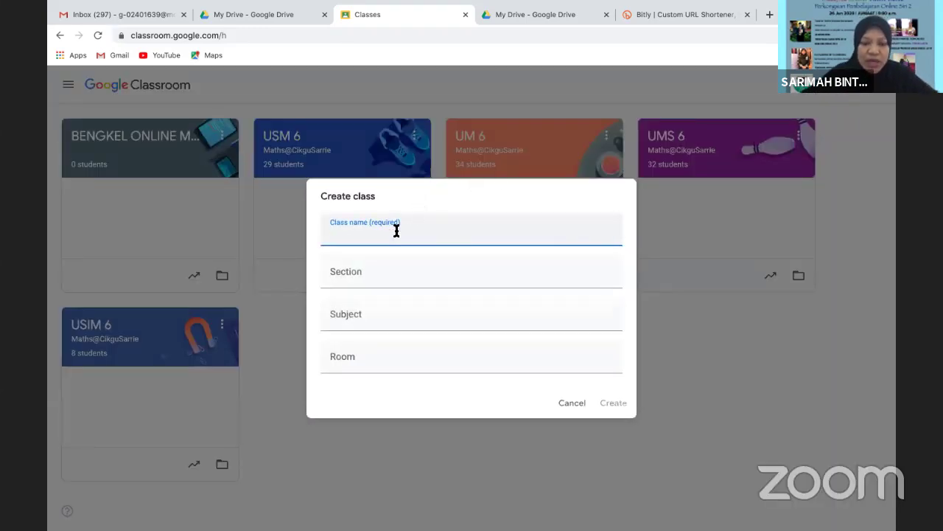
type("usa")
key("BackSpace")
key("BackSpace")
key("BackSpace")
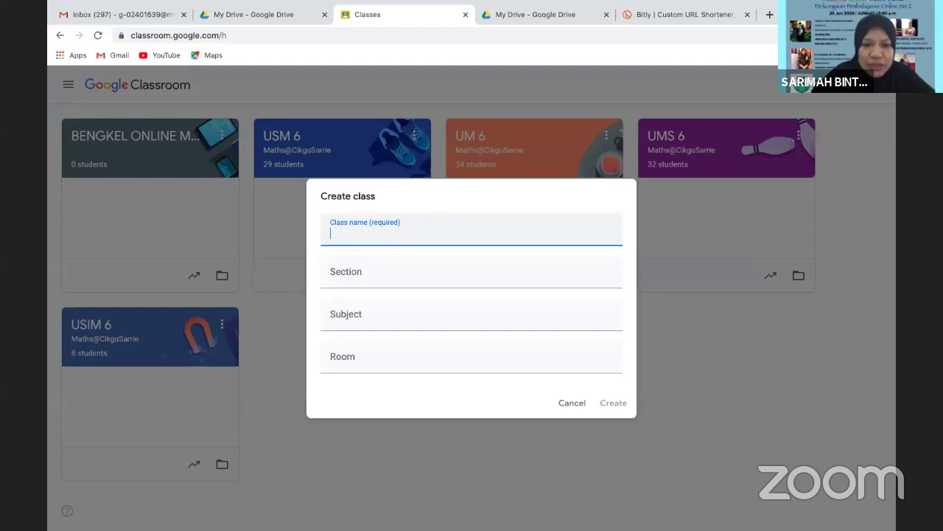
type("NEW")
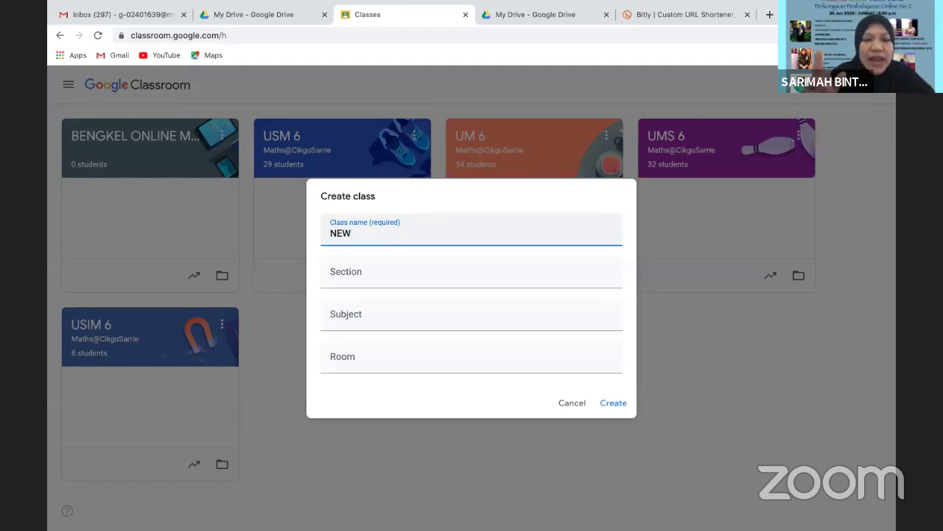
left_click(612, 403)
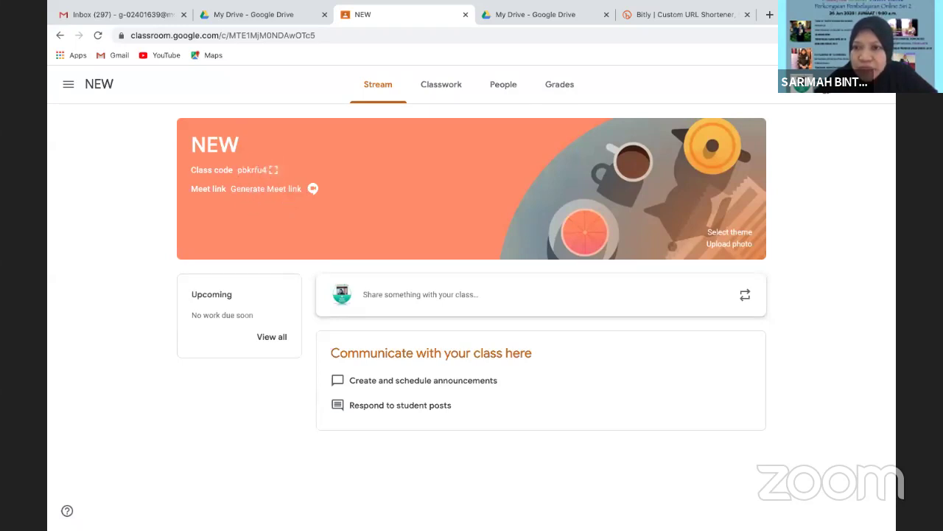
left_click(274, 169)
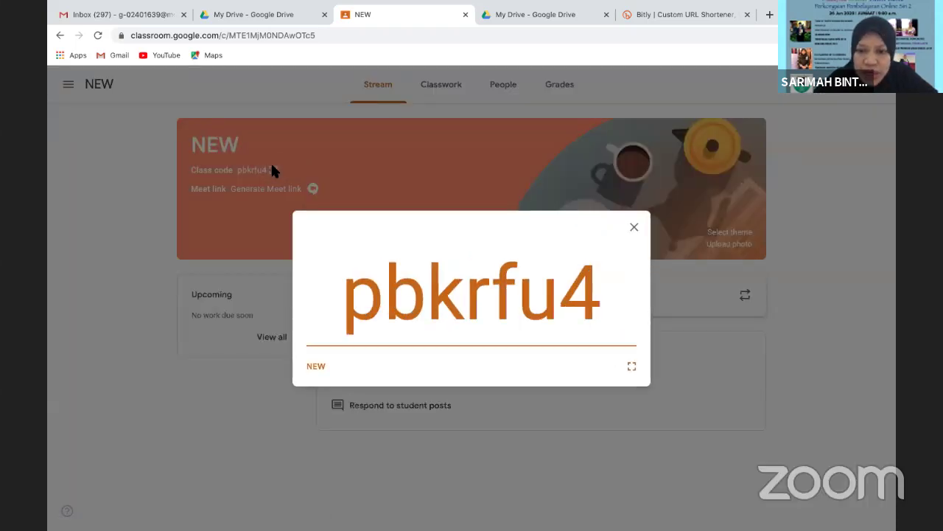
left_click(635, 228)
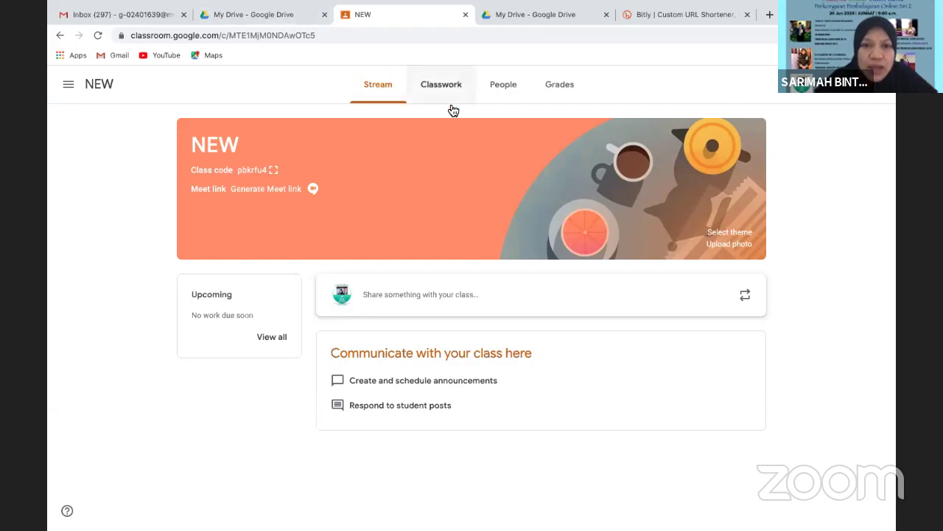
left_click(503, 89)
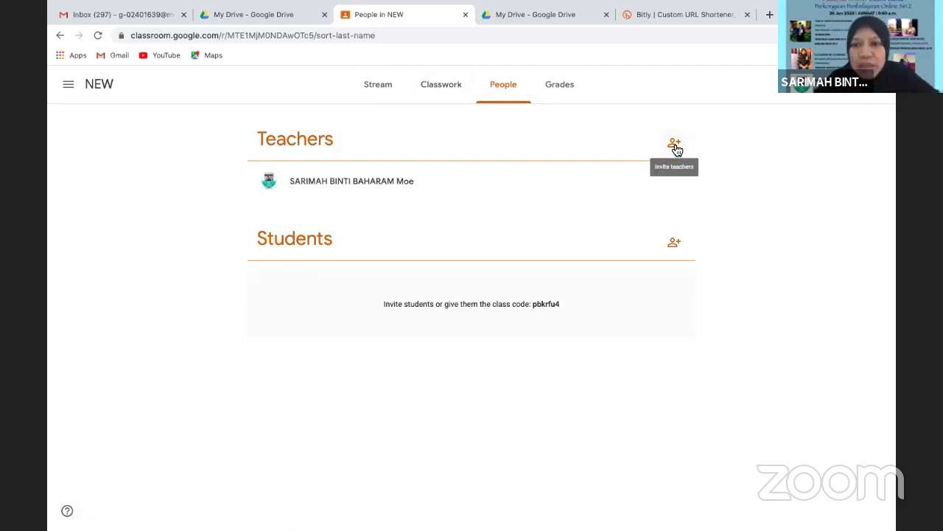
Cancel the student invitation for NEW without inviting anyone and return to Stream
left_click(675, 246)
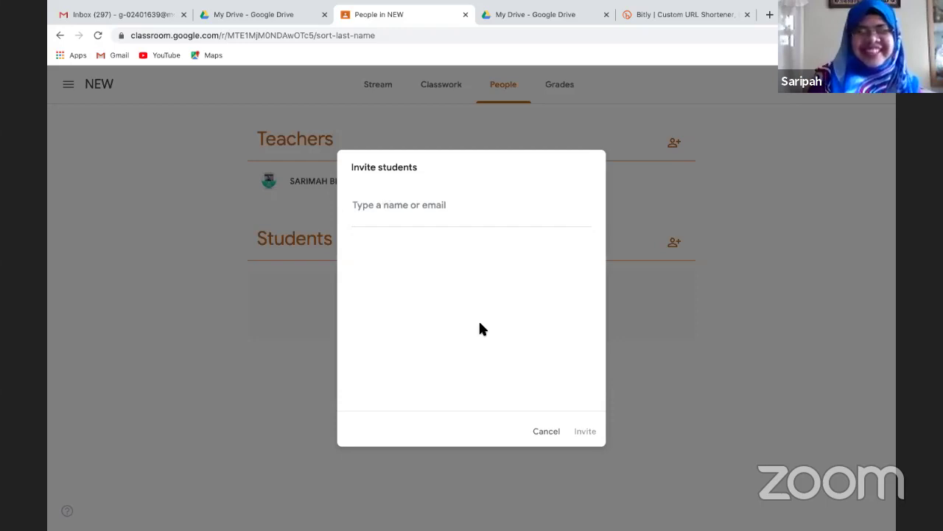
left_click(546, 434)
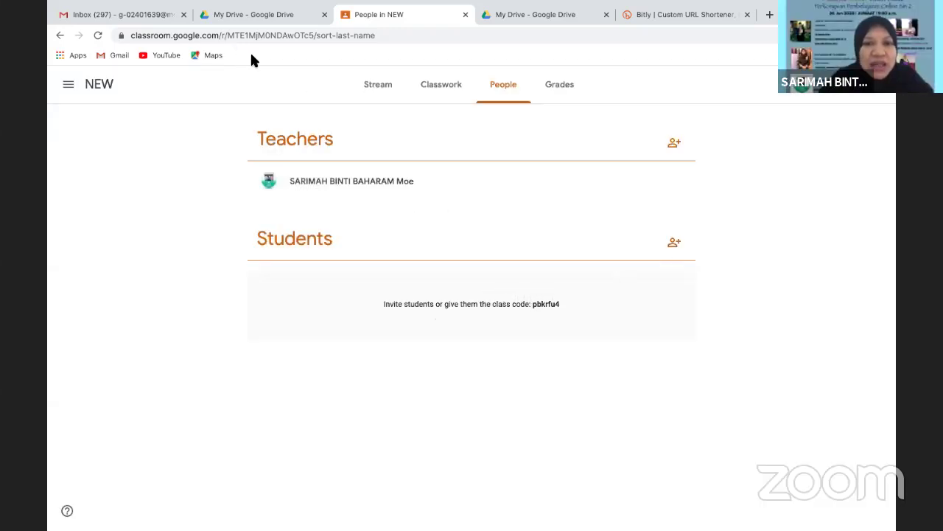
left_click(372, 88)
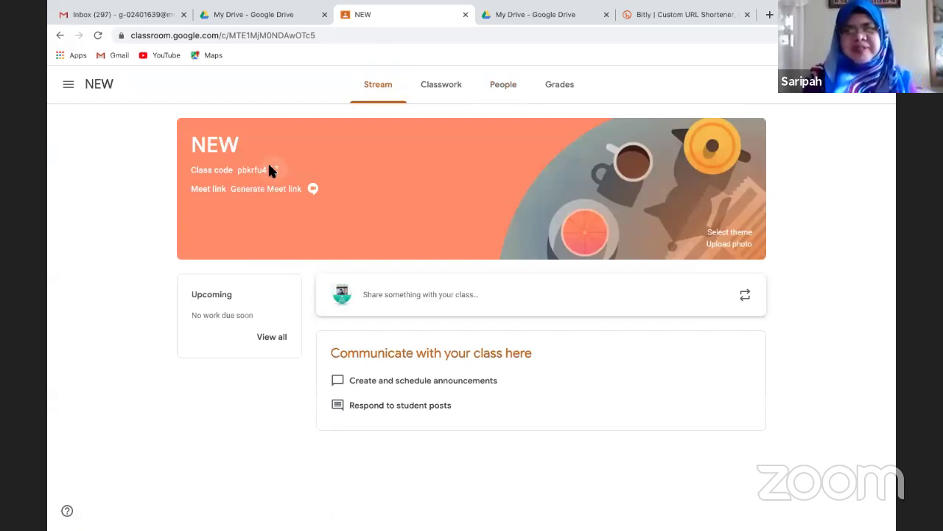
Show NEW's class code again, then return to the classes home and open USM 6
left_click(273, 169)
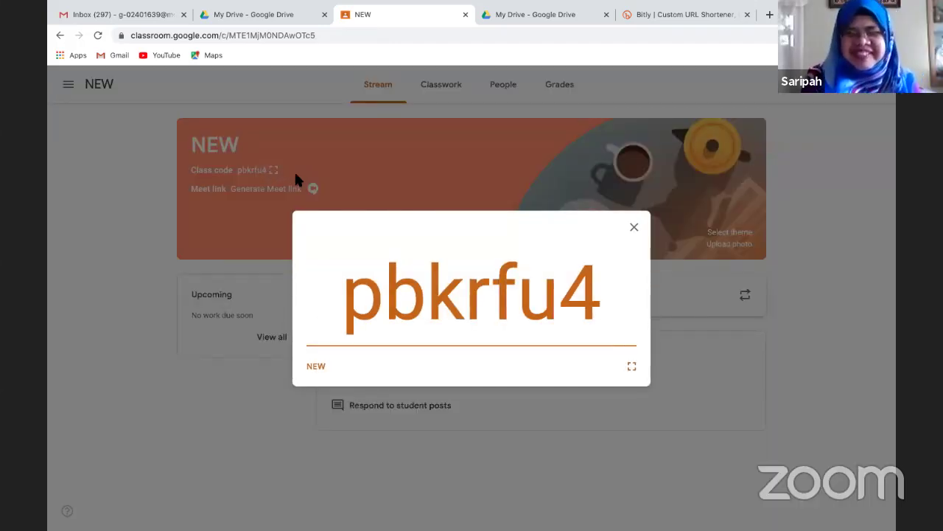
left_click(635, 229)
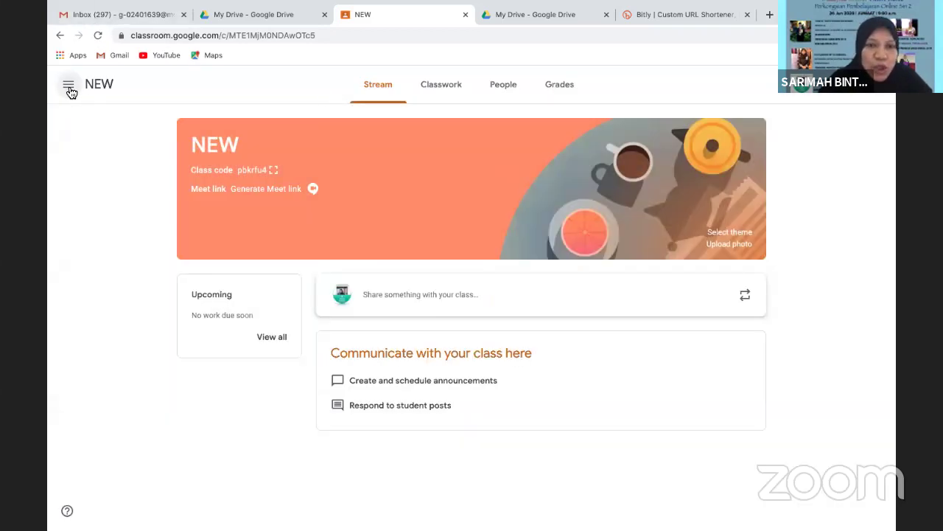
left_click(68, 87)
left_click(80, 89)
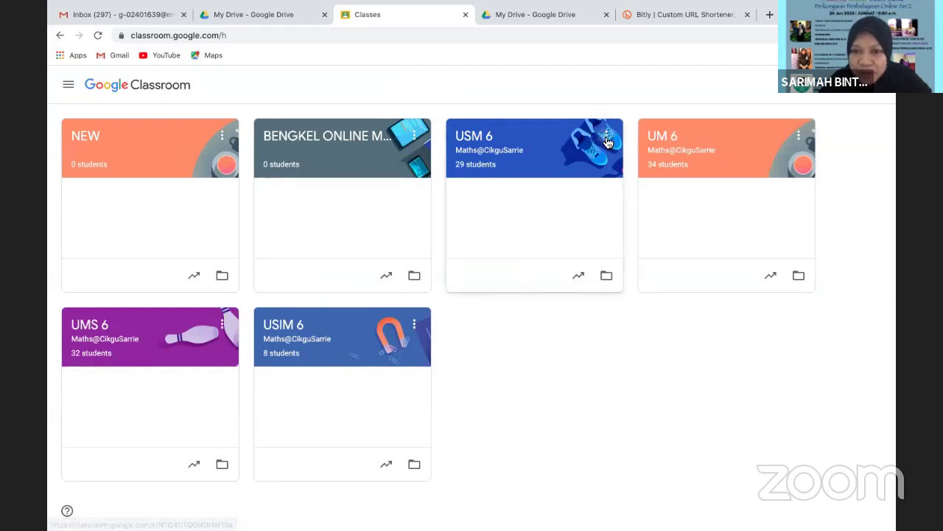
left_click(607, 138)
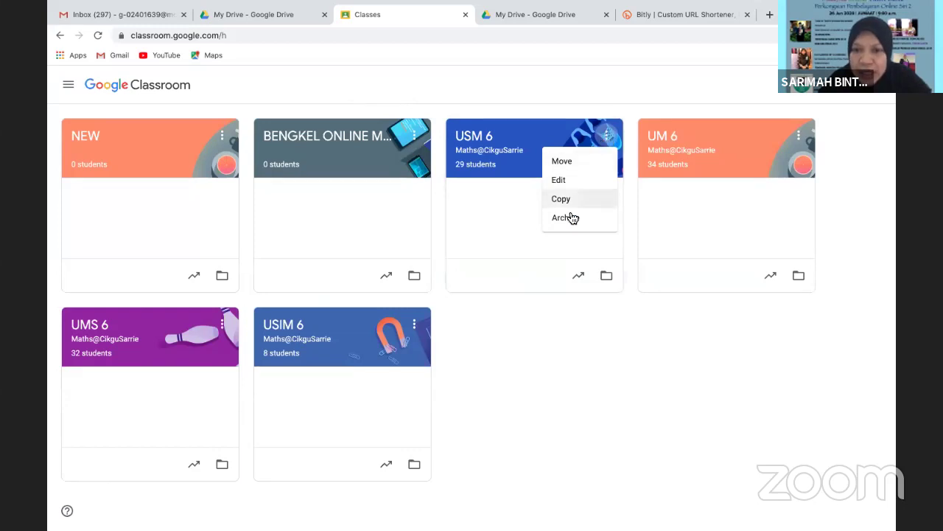
left_click(525, 140)
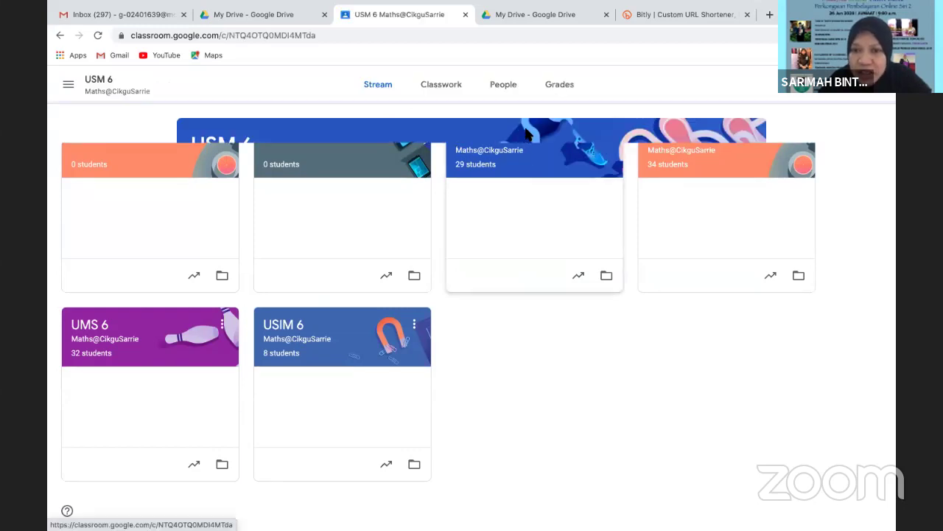
Open the USM 6 People roster and select the first two students
left_click(505, 93)
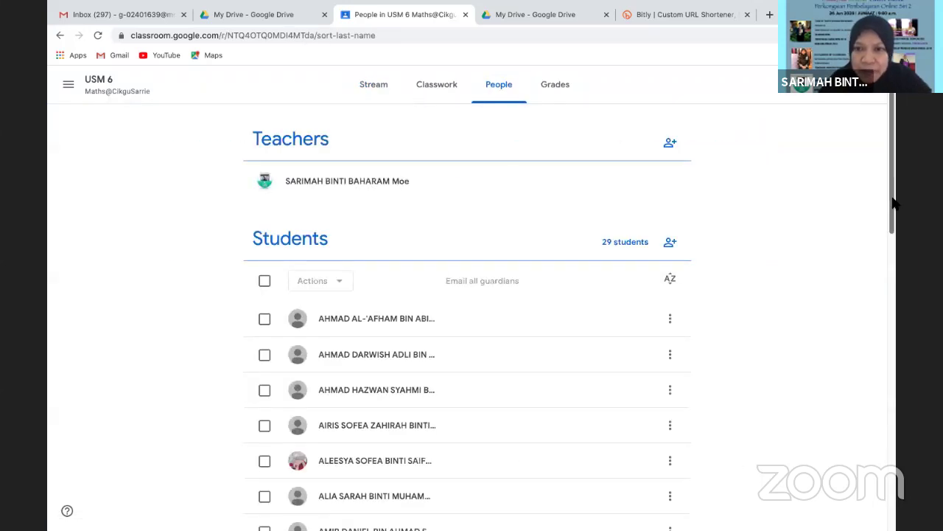
left_click_drag(892, 199, 894, 262)
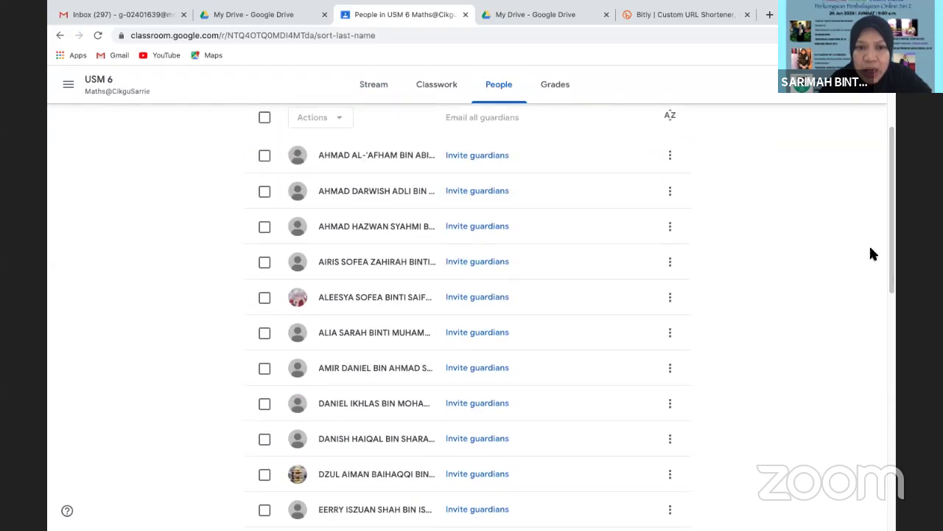
left_click(265, 158)
left_click(264, 193)
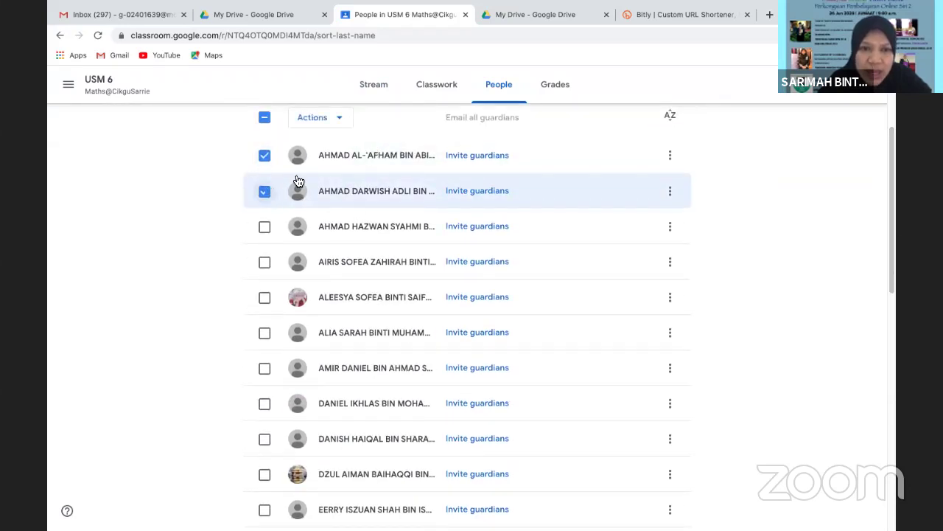
Review the student options and Actions menu, then deselect both students and scroll to the top
left_click(671, 159)
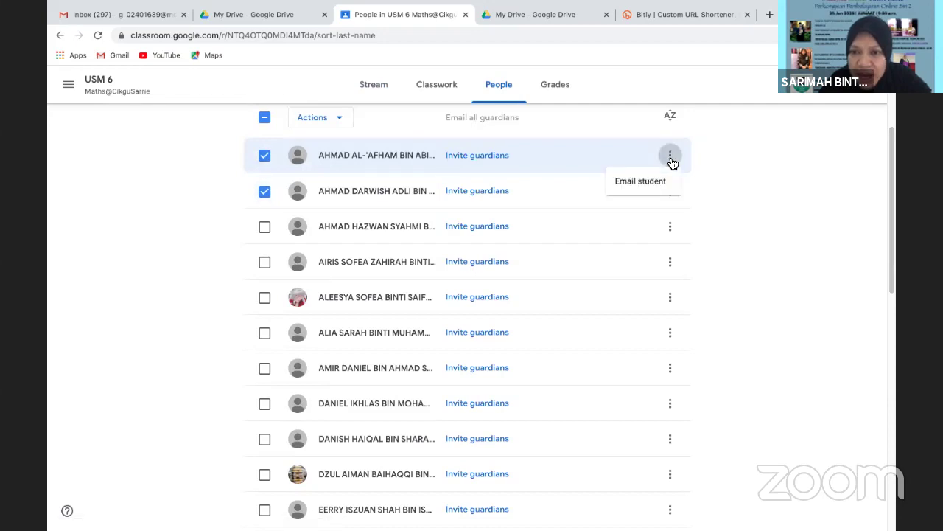
left_click(342, 123)
left_click(342, 123)
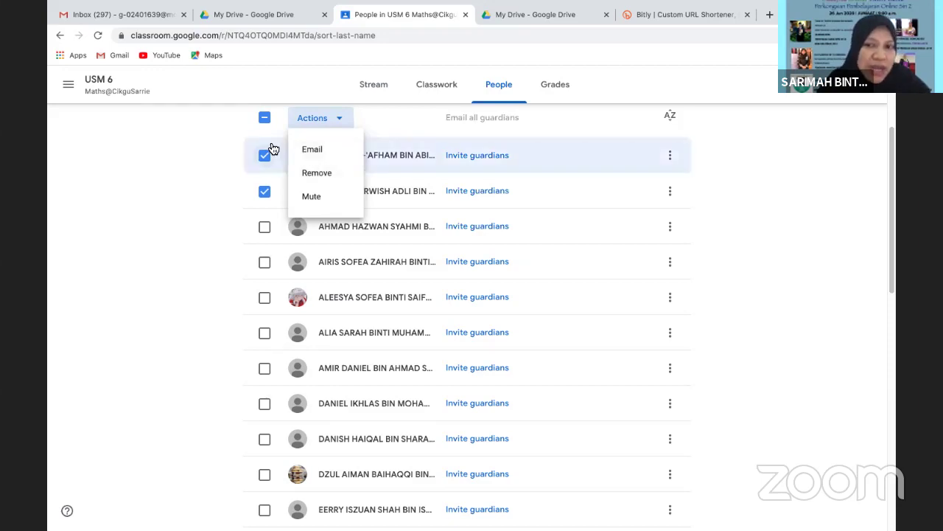
left_click(764, 176)
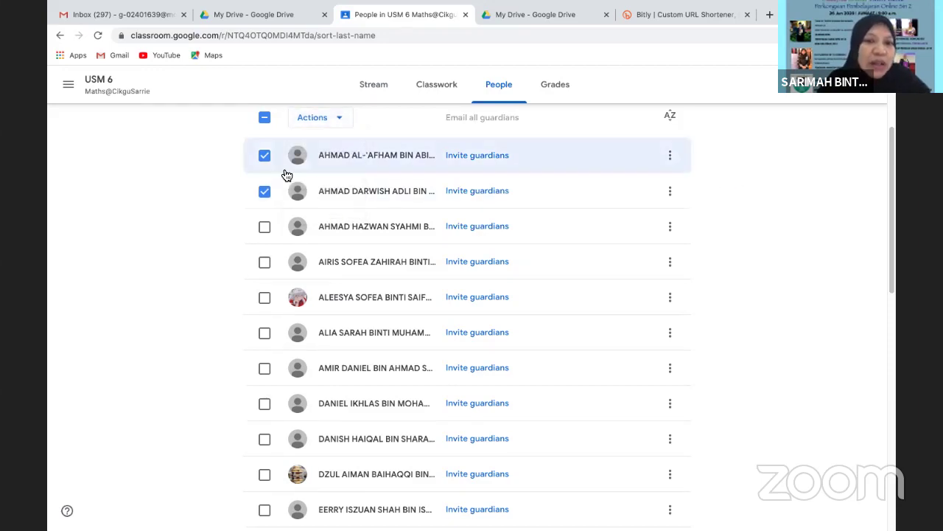
left_click(265, 157)
left_click(265, 191)
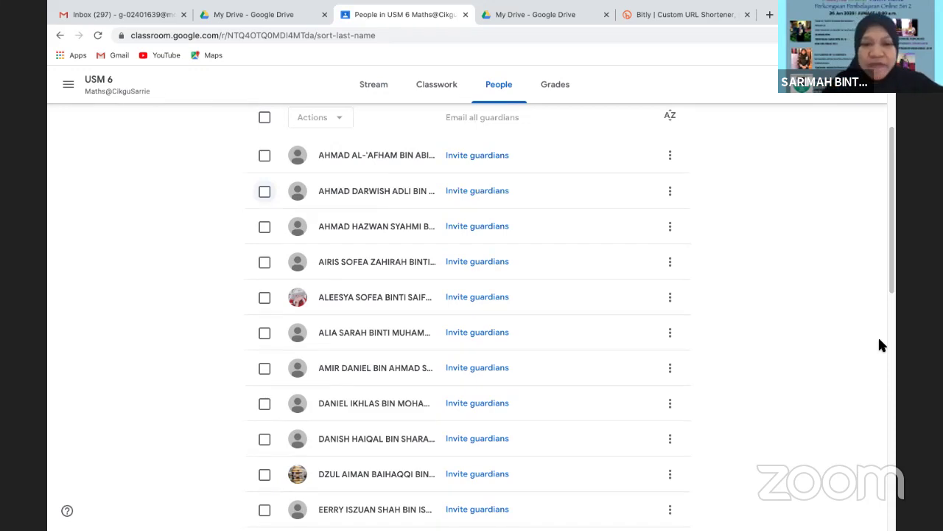
left_click_drag(890, 280, 832, 146)
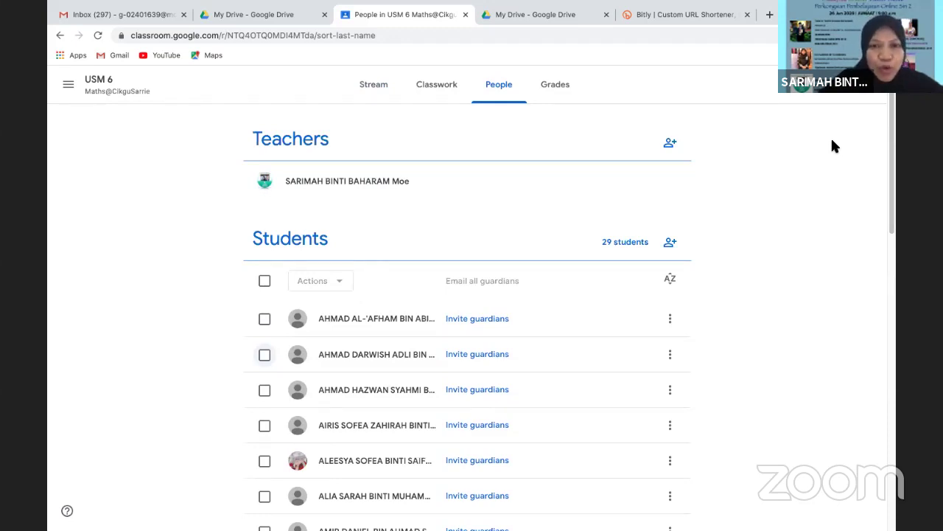
Show the USM 6 class code full-size from Stream, then return to the all-classes overview
left_click(70, 86)
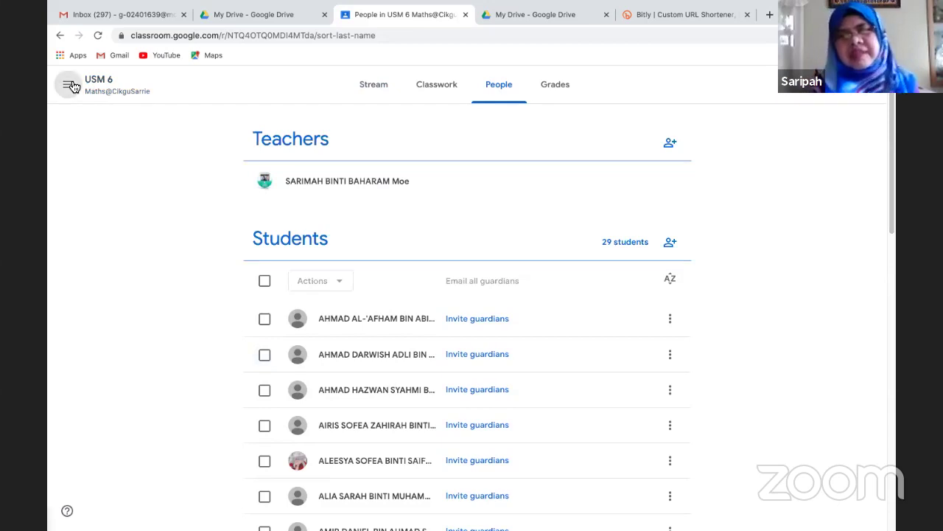
left_click(381, 86)
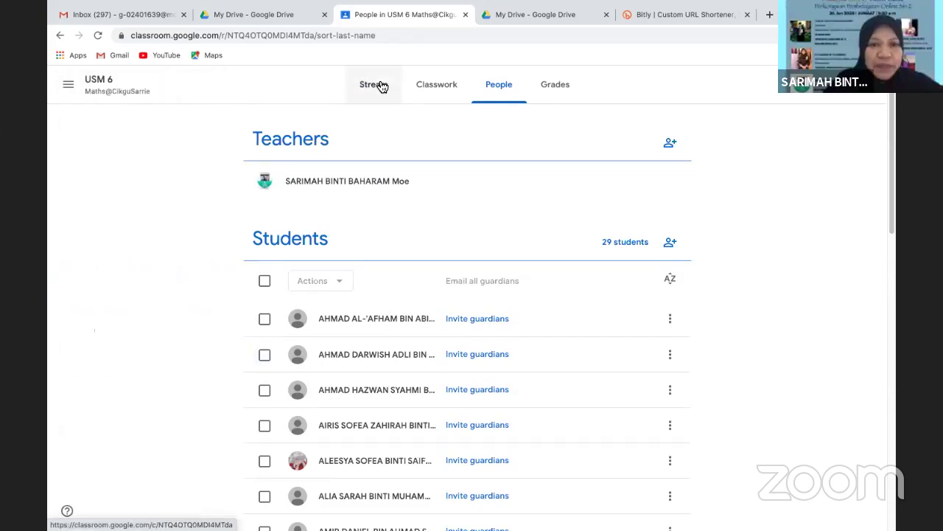
left_click(381, 86)
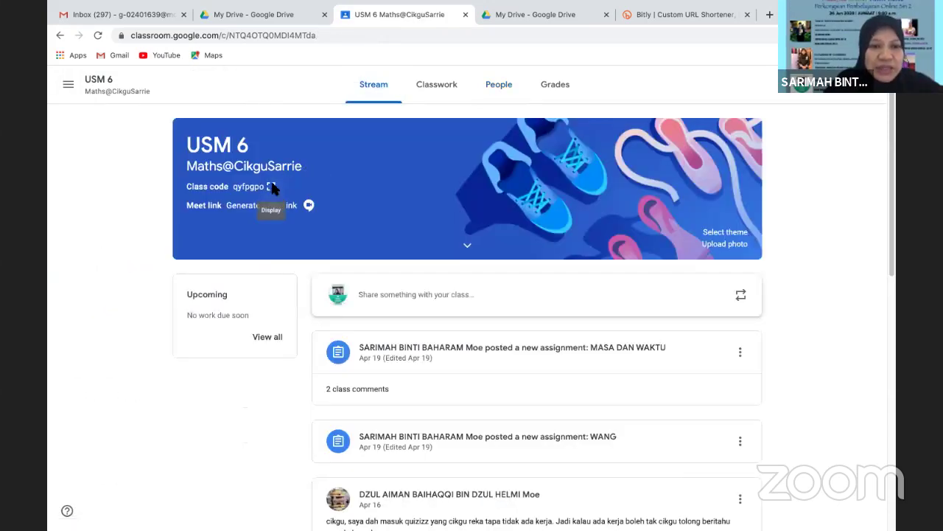
left_click(270, 187)
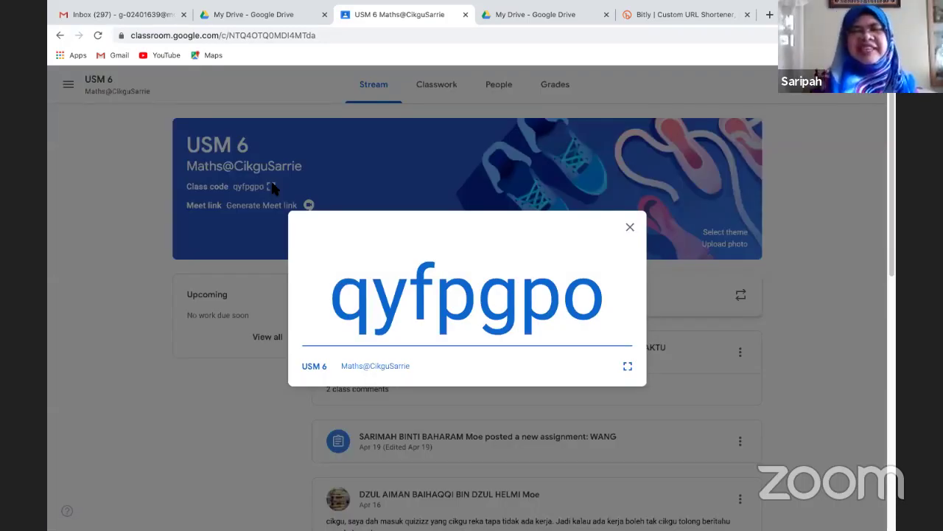
left_click(629, 228)
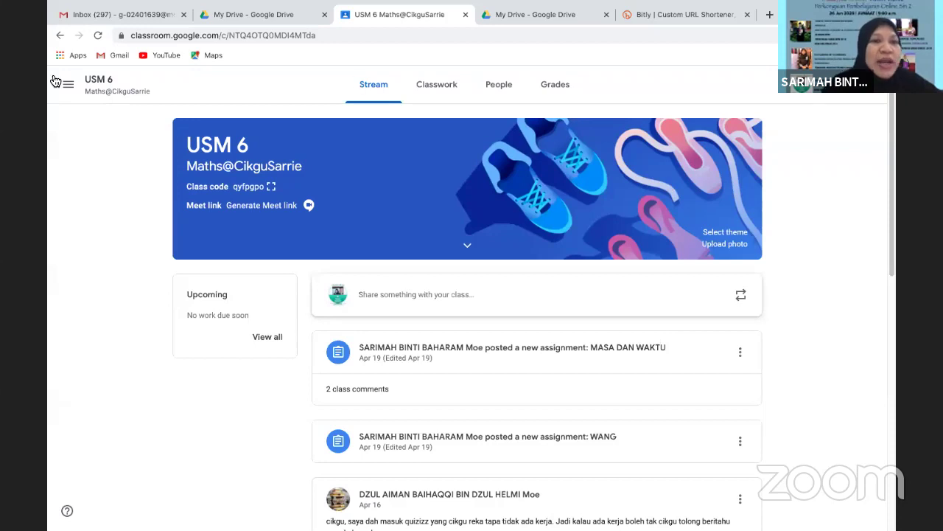
left_click(71, 93)
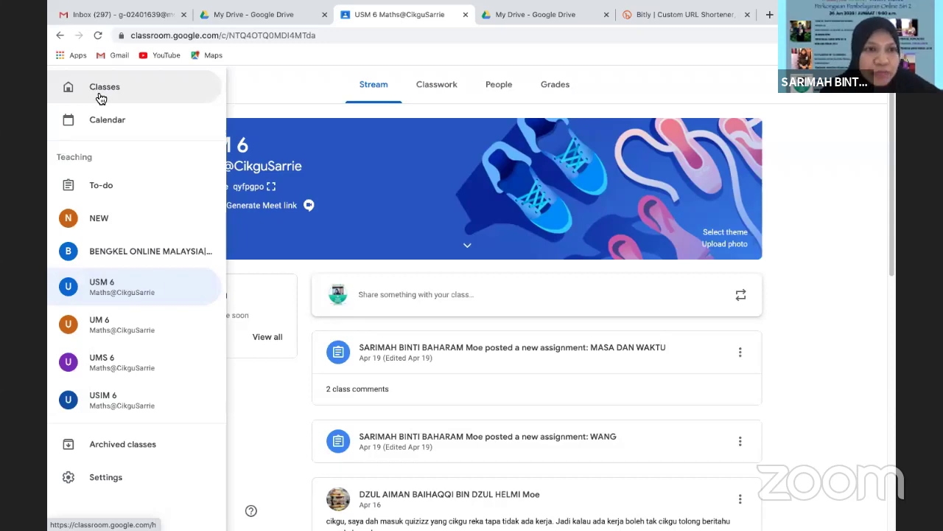
left_click(101, 90)
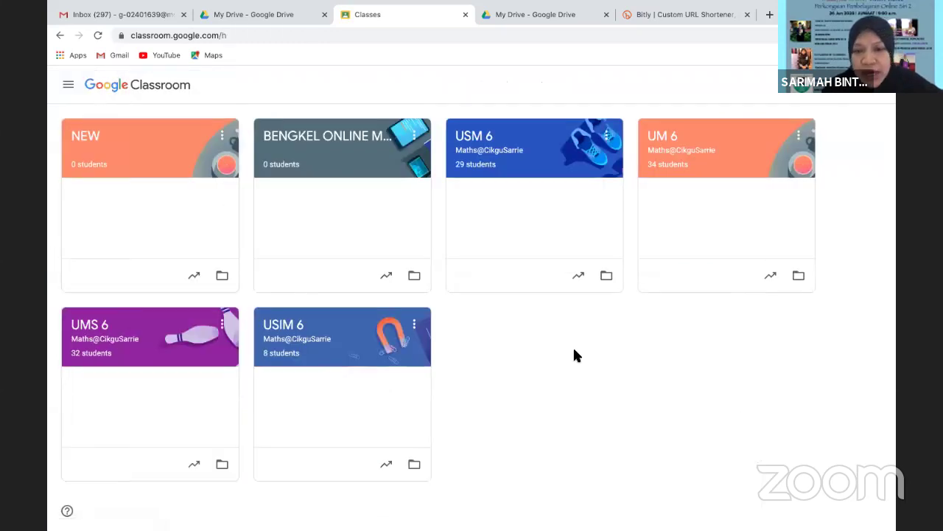
left_click(224, 138)
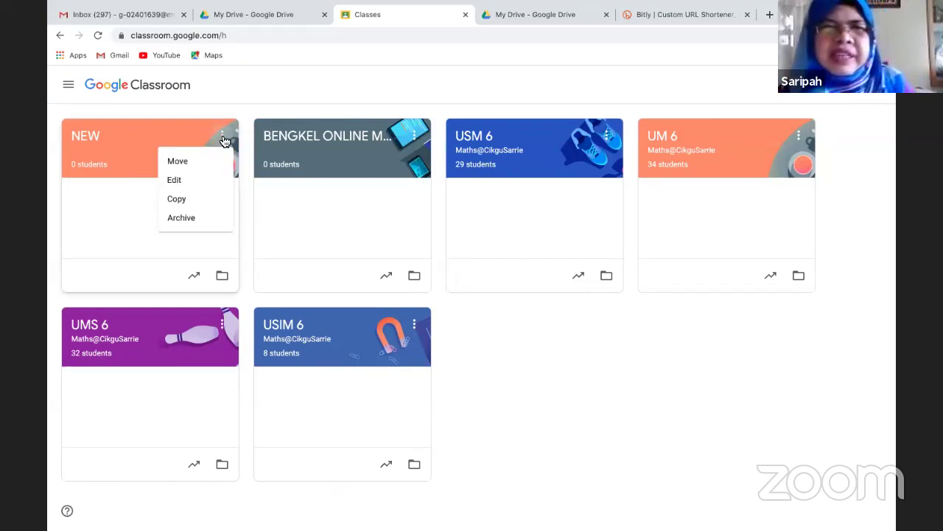
left_click(574, 352)
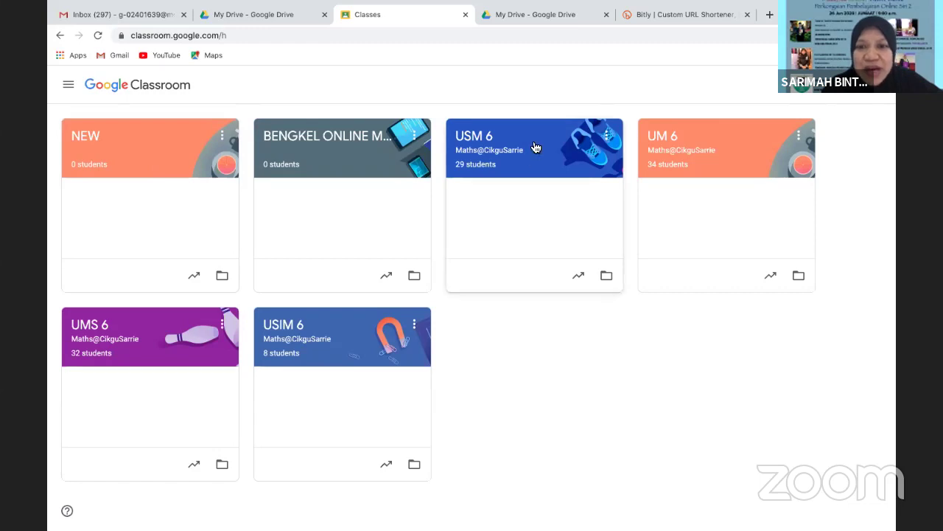
left_click(186, 140)
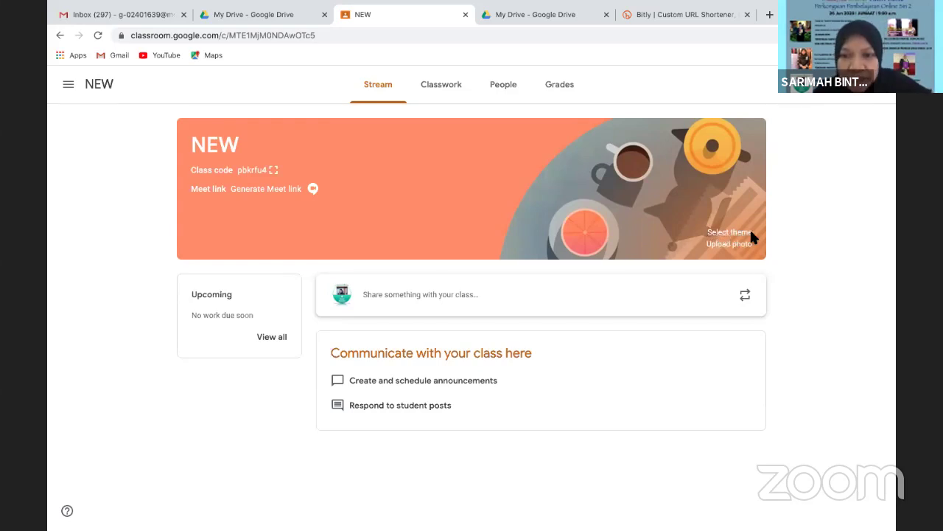
left_click(721, 245)
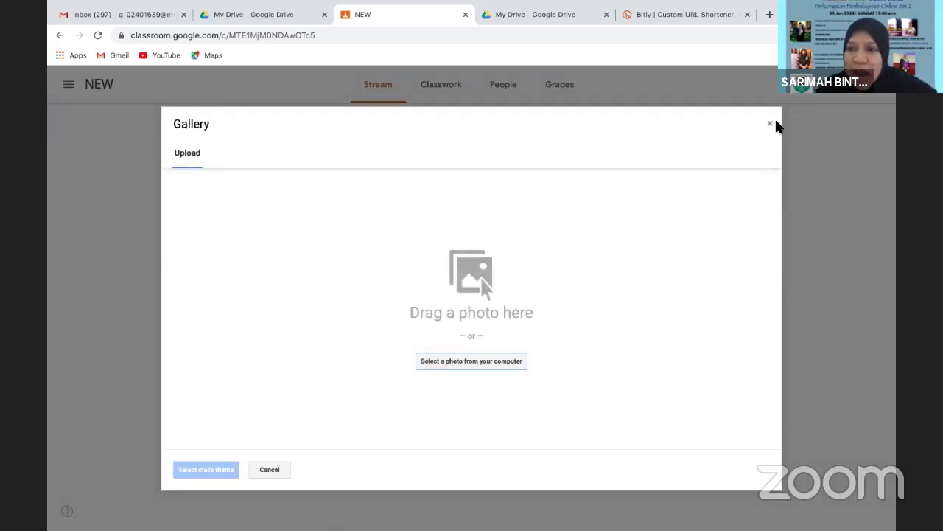
left_click(772, 125)
left_click(68, 84)
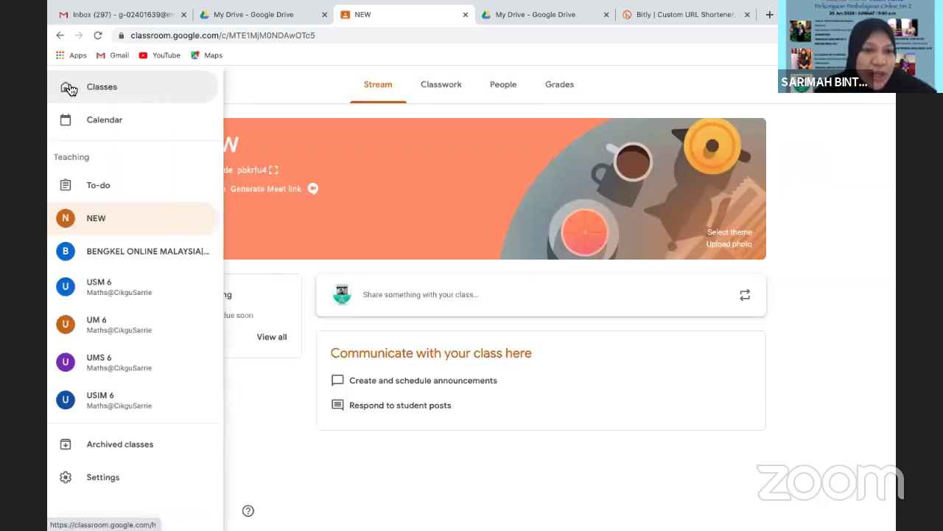
left_click(100, 92)
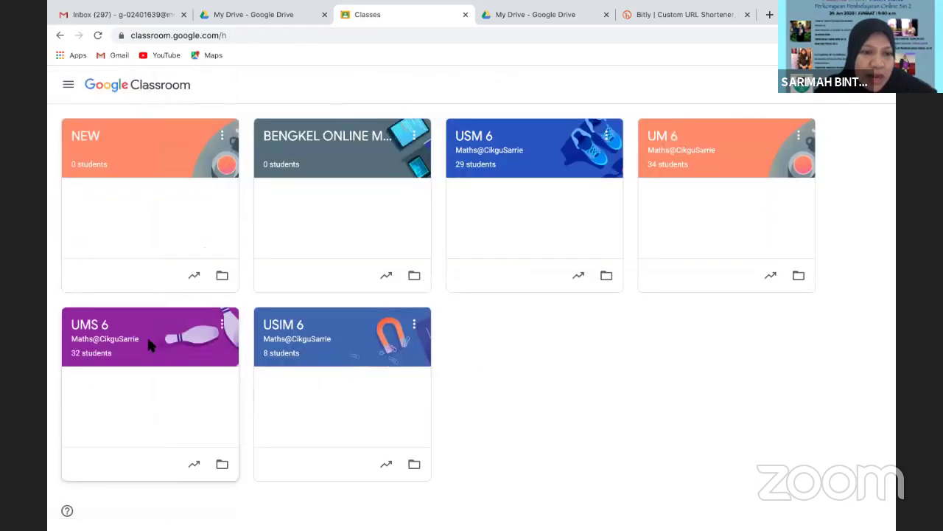
Upload PENGANTARABANGSAAN.PNG to BENGKEL ONLINE and crop it to the poster title as the class theme
left_click(380, 140)
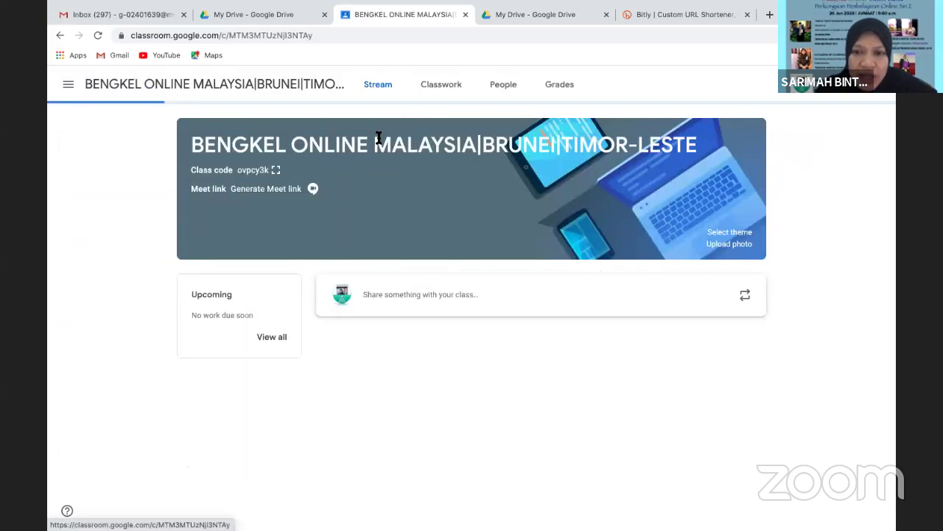
left_click(741, 244)
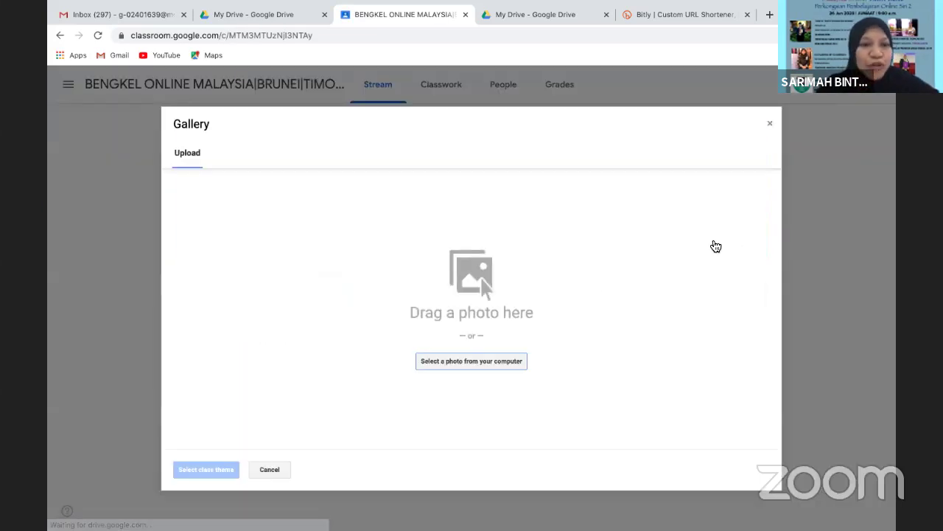
left_click(475, 361)
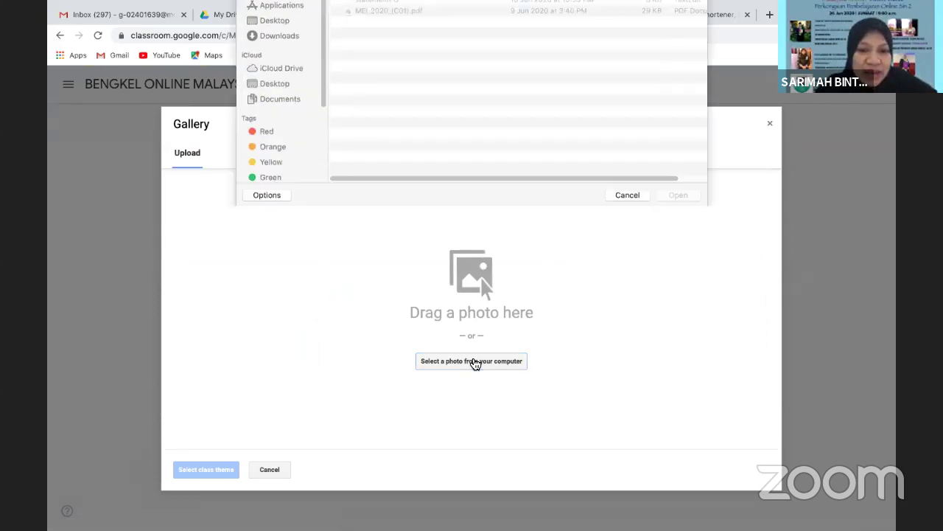
left_click(355, 46)
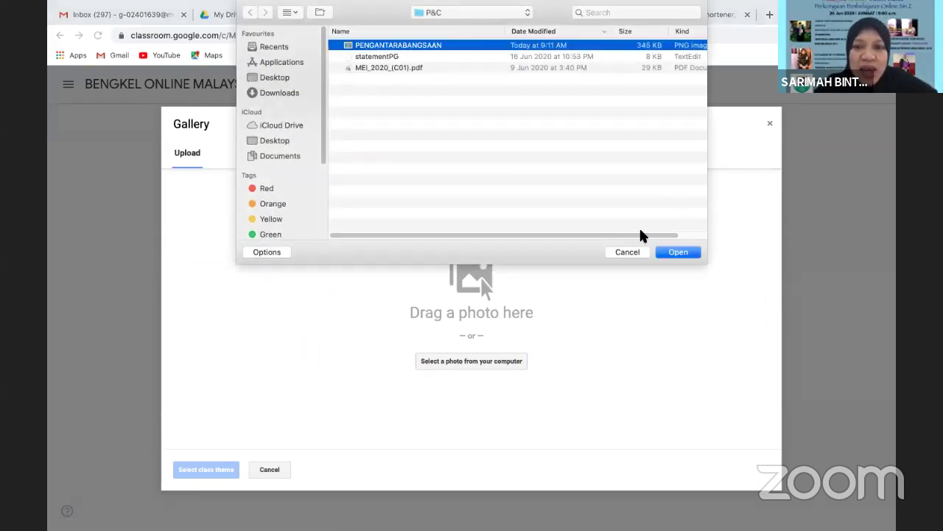
left_click(675, 253)
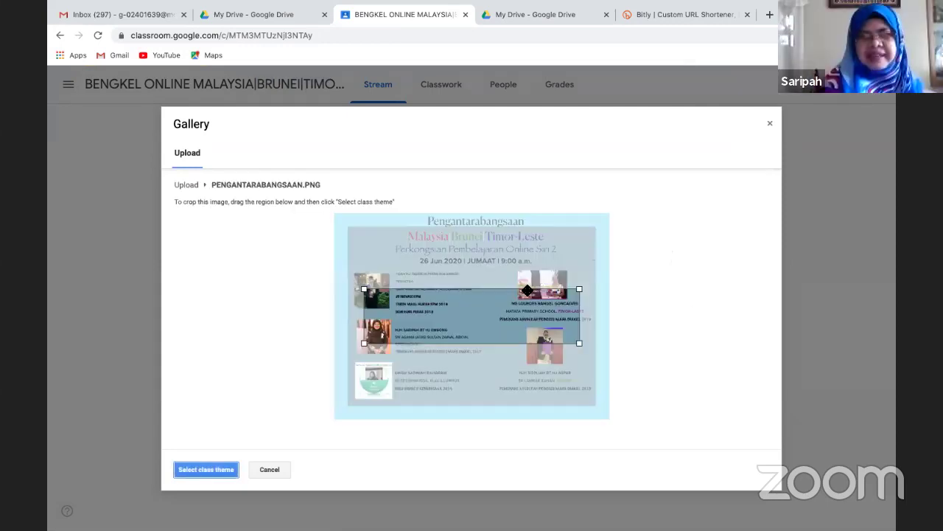
left_click_drag(524, 297, 529, 219)
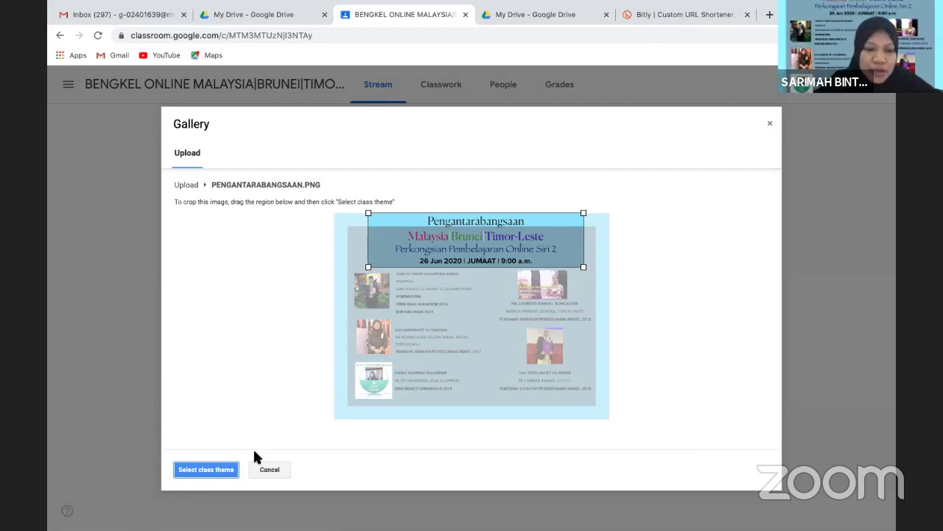
left_click(186, 469)
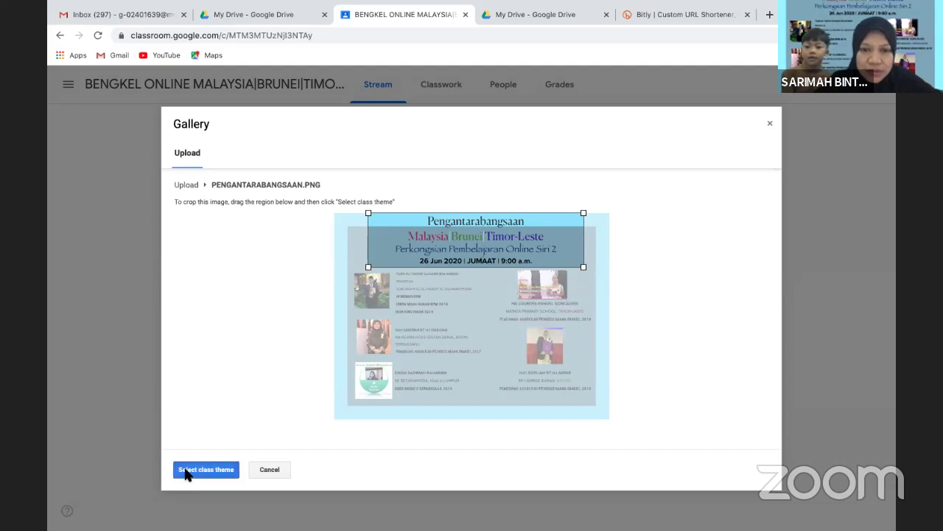
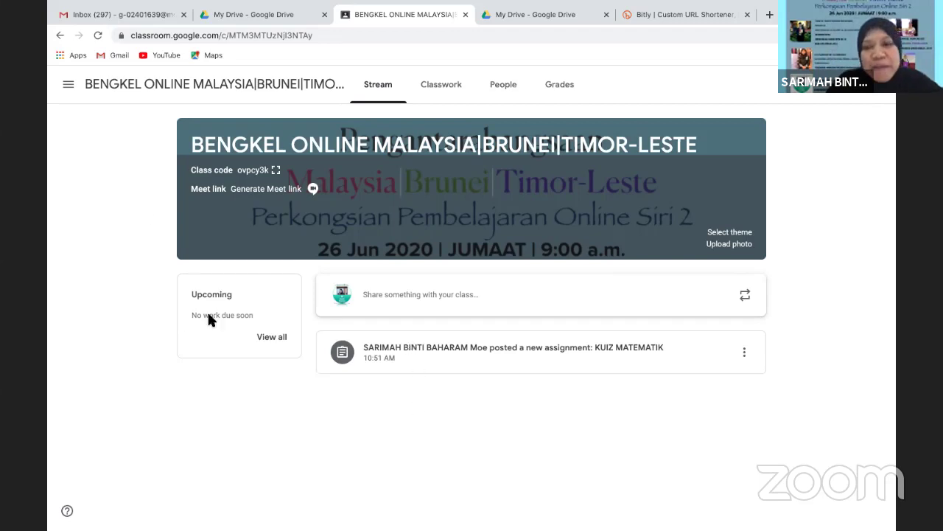
Go back to the Classroom list of all classes, then switch to the My Drive tab
left_click(68, 86)
left_click(84, 88)
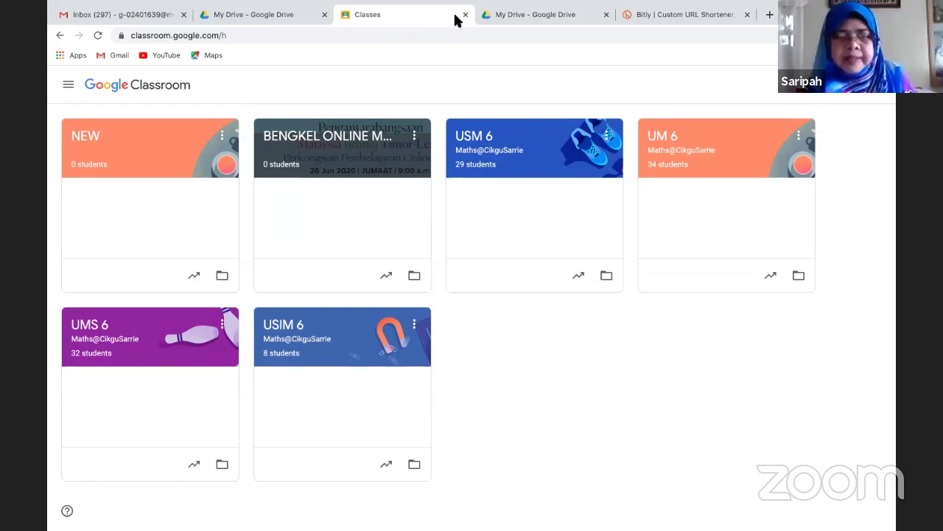
left_click(68, 85)
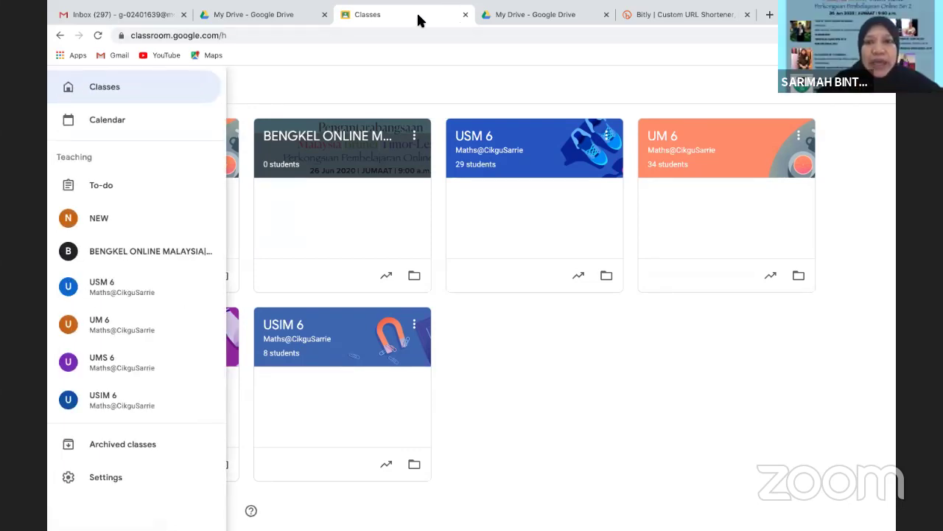
left_click(549, 10)
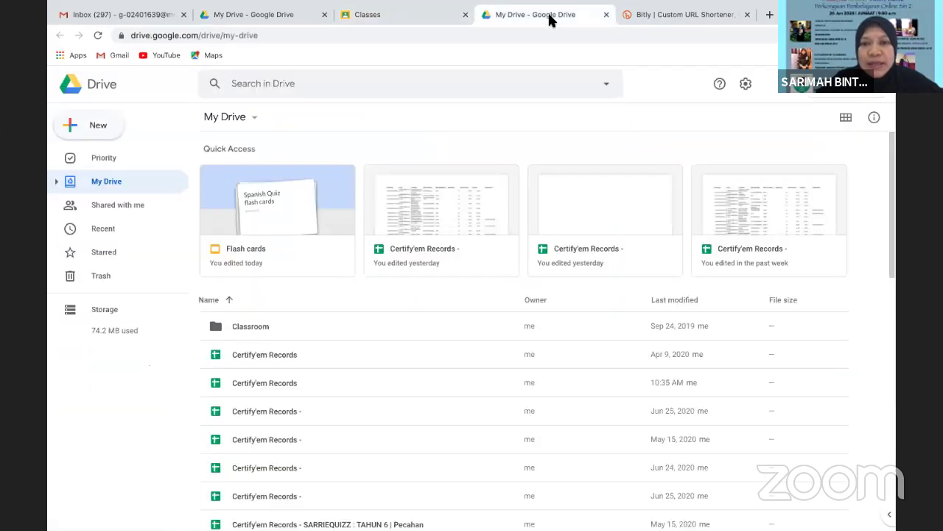
Close the duplicate Google Drive tab, keeping the other My Drive tab open
left_click(438, 14)
left_click(552, 14)
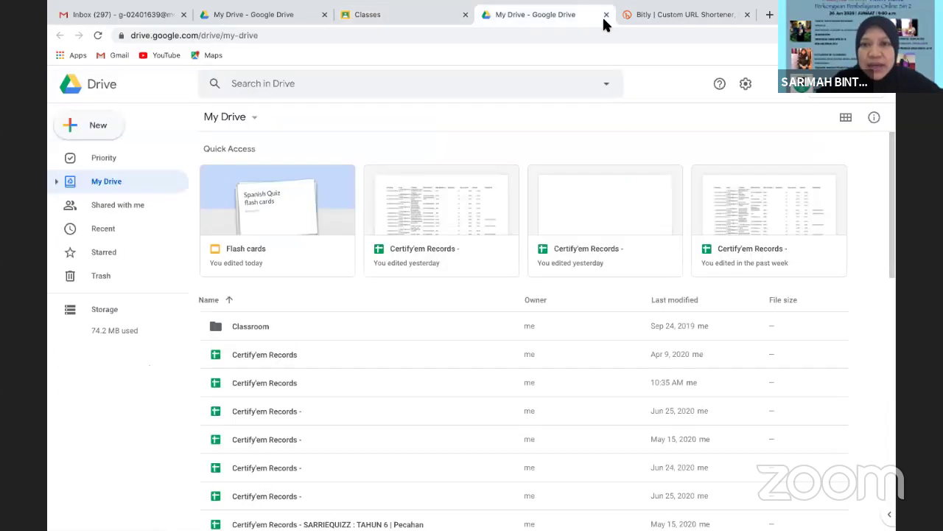
key("ctrl+w")
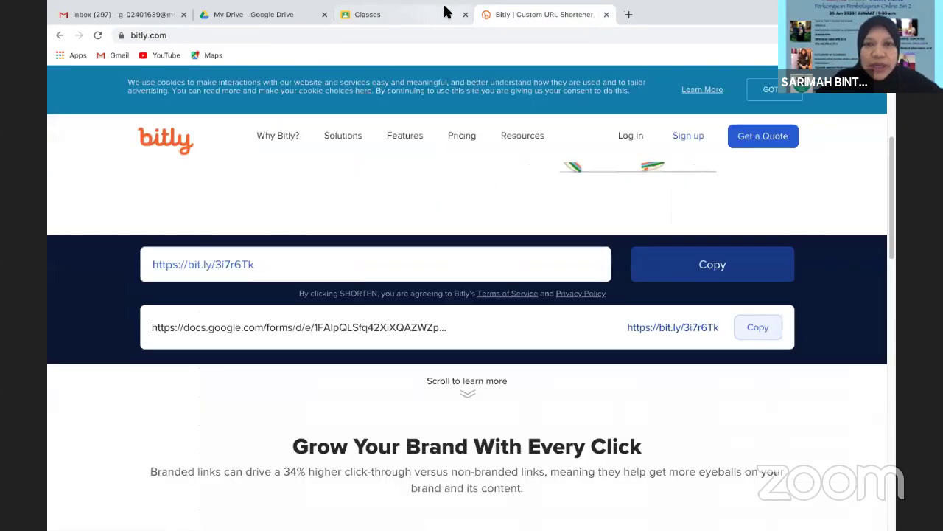
left_click(446, 15)
left_click(295, 14)
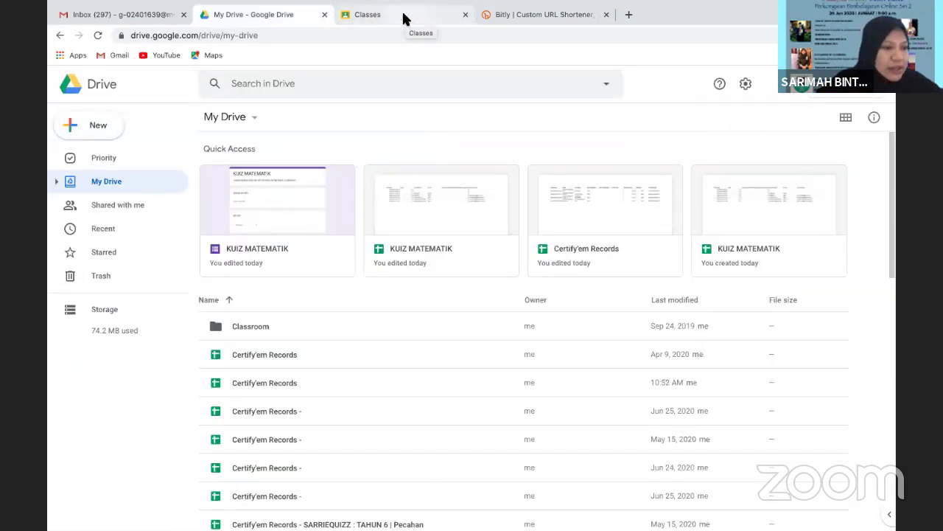
Close the Classroom classes tab and the remaining Drive tab, returning to the Gmail inbox
left_click(412, 15)
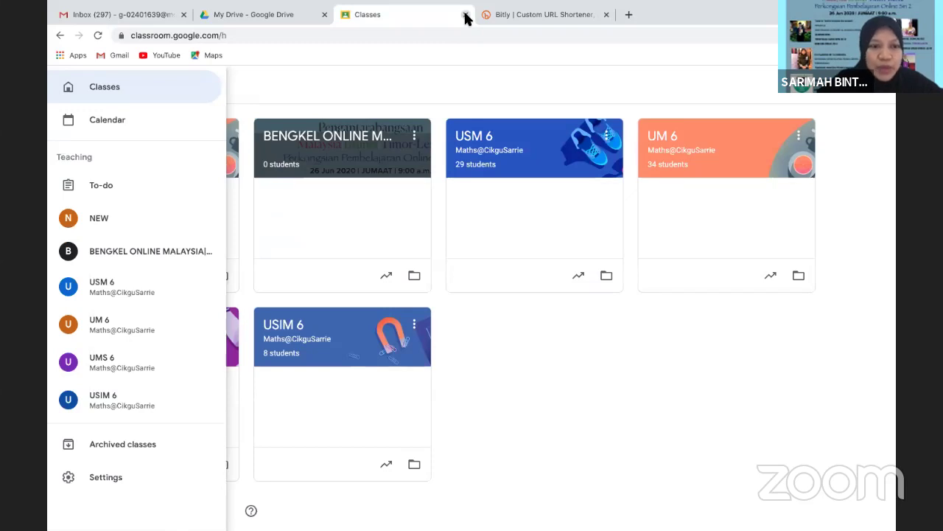
key("ctrl+w")
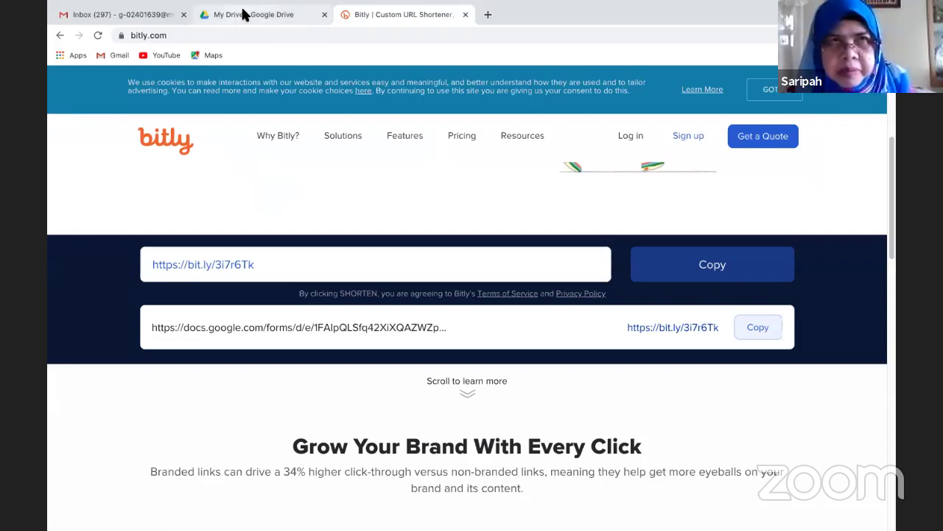
left_click(242, 14)
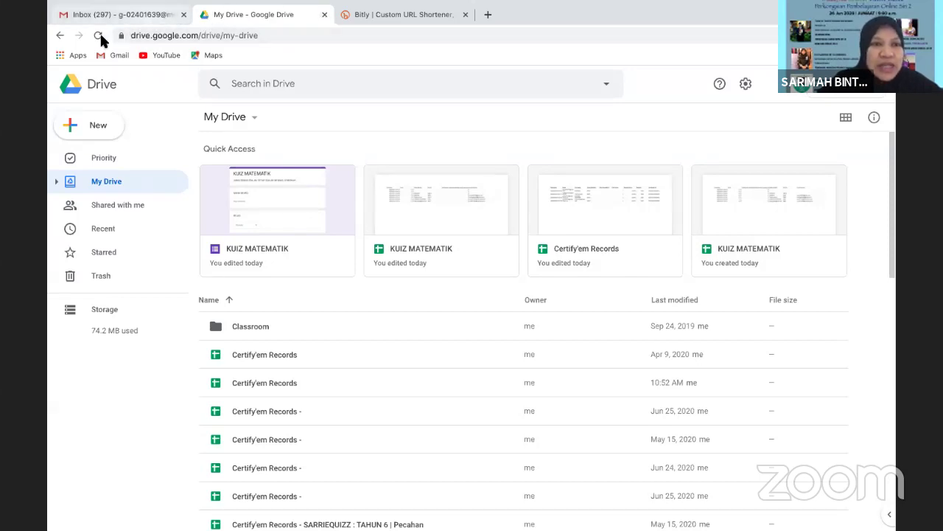
left_click(325, 15)
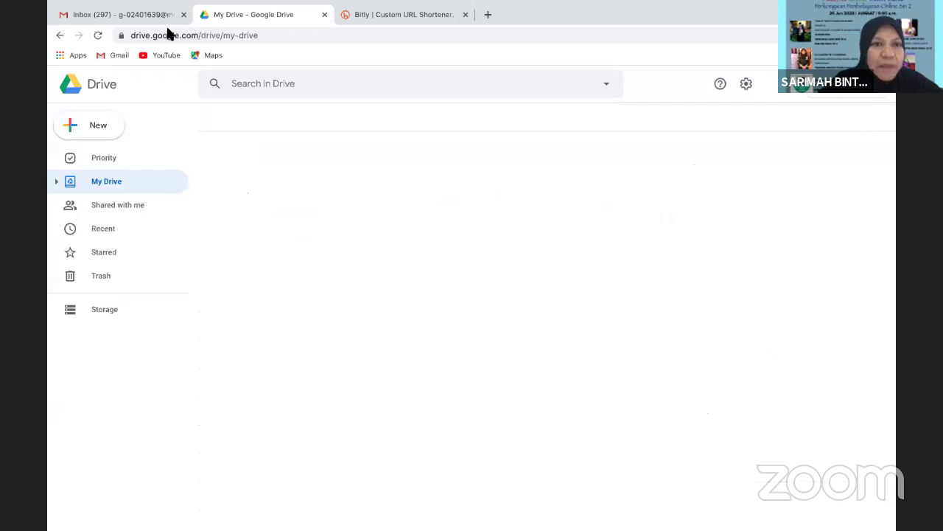
left_click(146, 16)
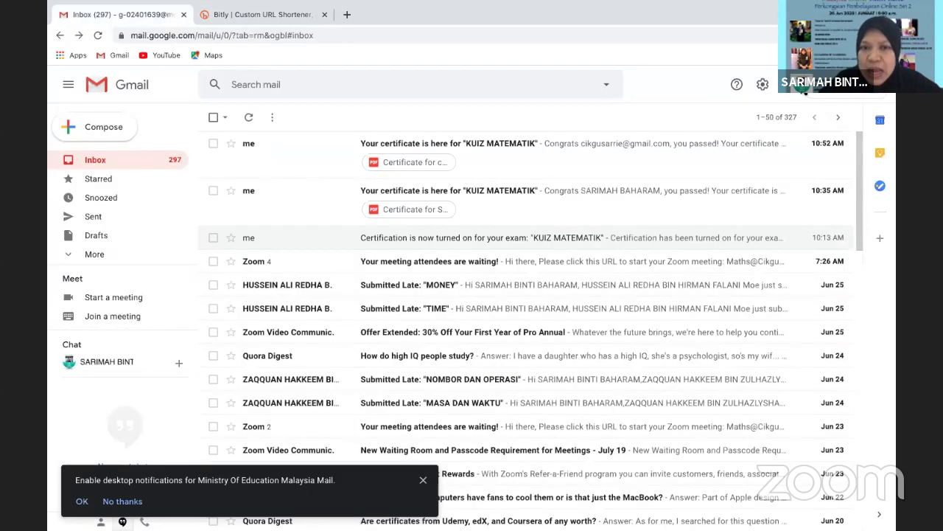
Launch Google Slides in a new tab from Gmail's Google apps grid
left_click(796, 93)
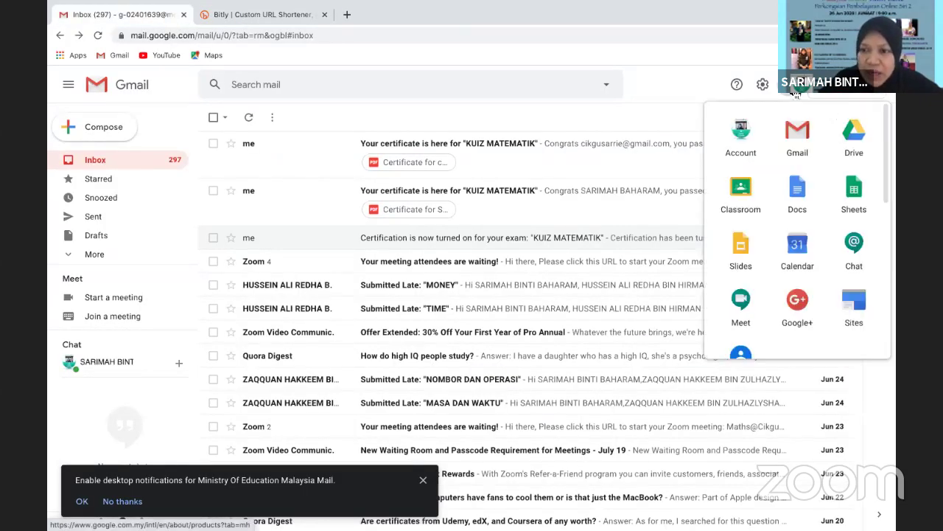
scroll(870, 129, "down", 3)
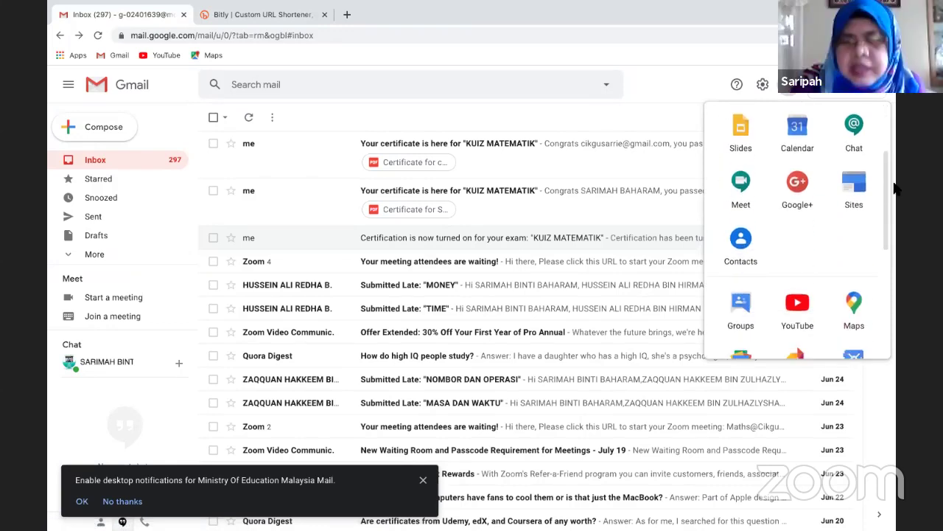
scroll(882, 112, "up", 3)
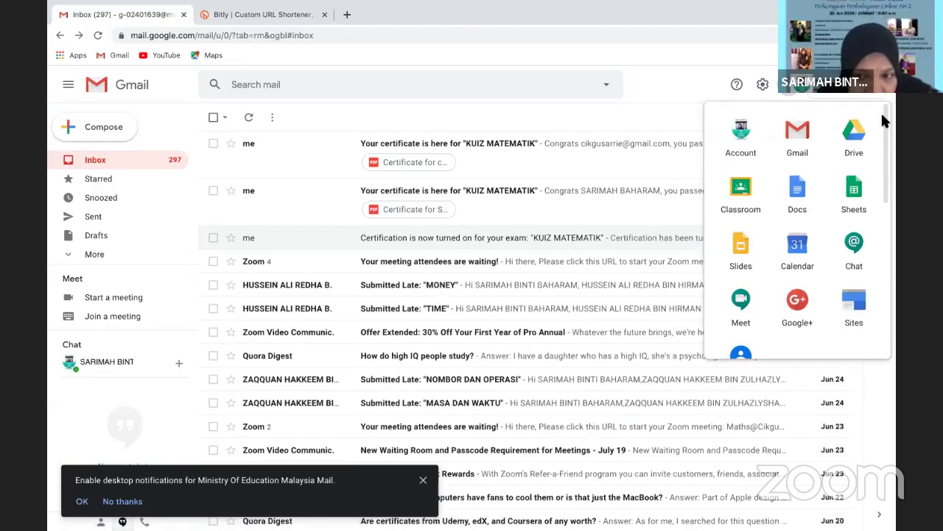
scroll(884, 147, "down", 3)
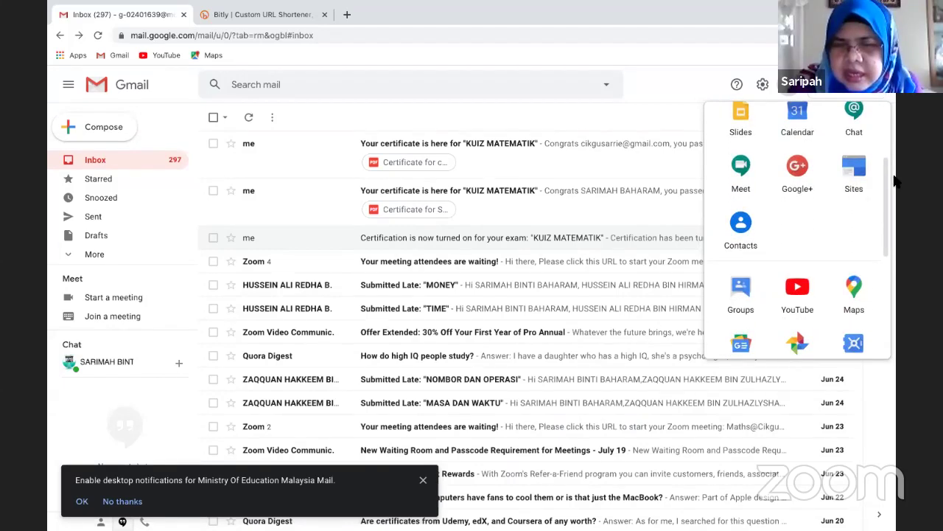
scroll(896, 202, "down", 3)
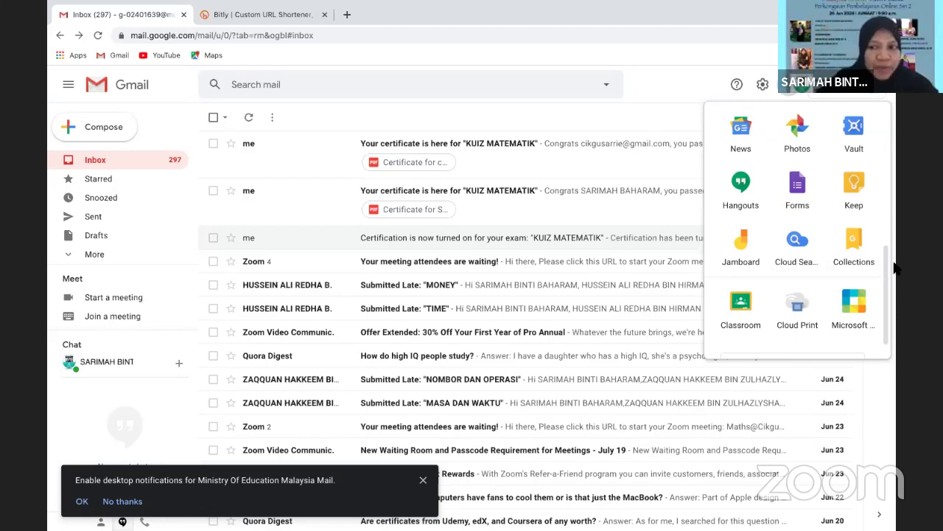
scroll(888, 271, "up", 1)
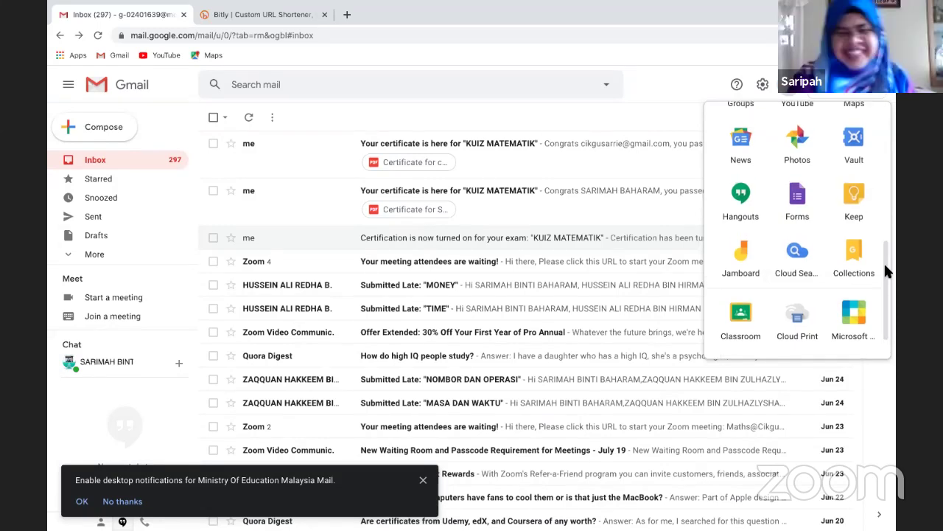
scroll(890, 291, "down", 2)
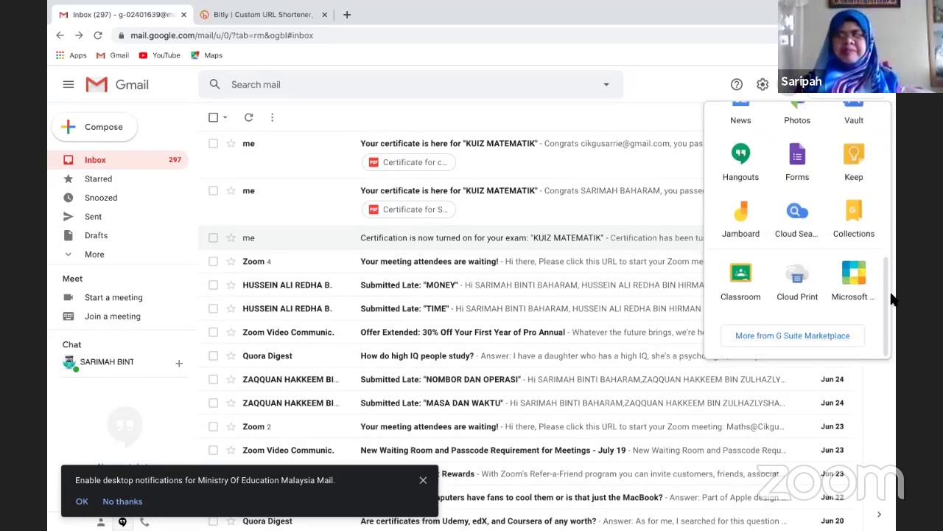
scroll(874, 247, "up", 5)
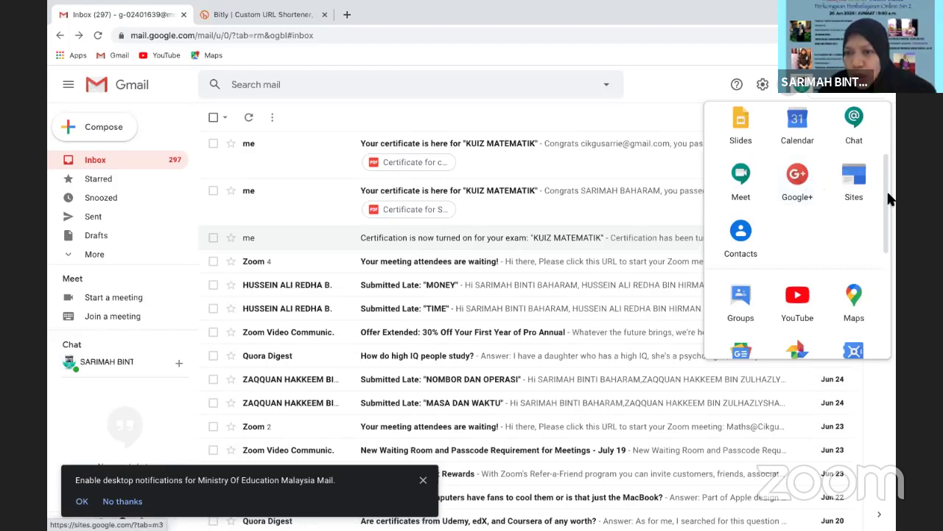
left_click_drag(886, 199, 882, 153)
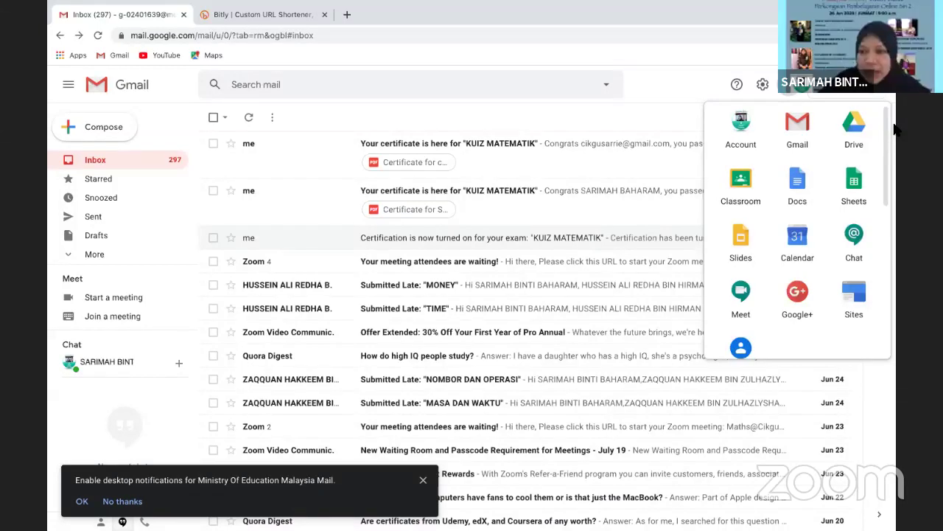
left_click_drag(888, 133, 888, 176)
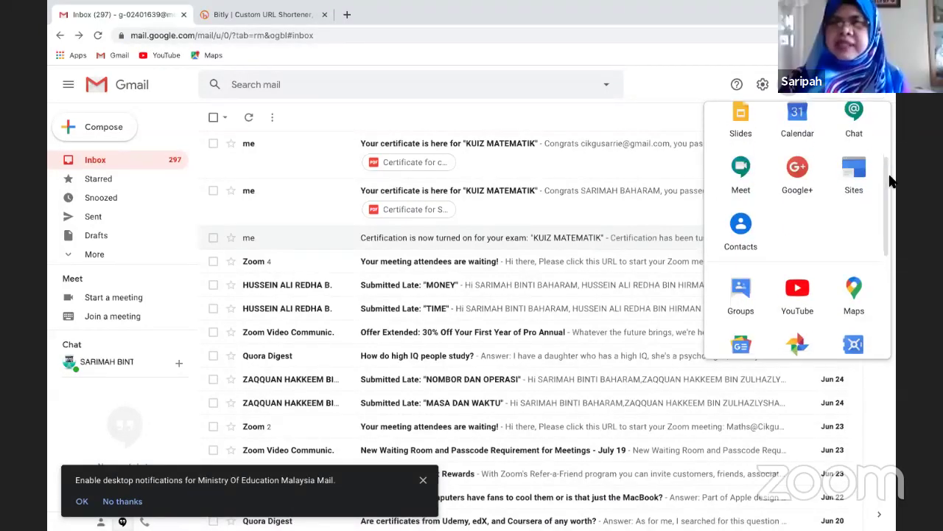
scroll(890, 191, "down", 2)
scroll(877, 159, "up", 3)
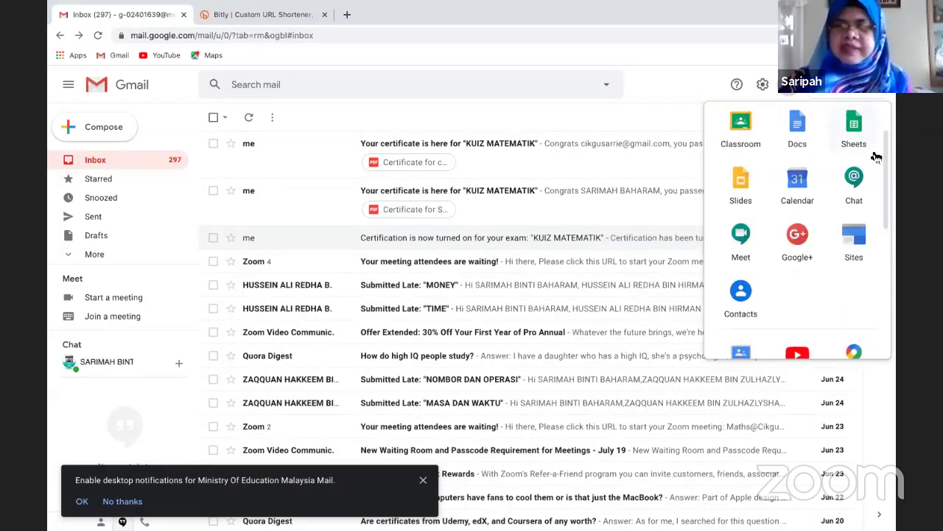
left_click(735, 182)
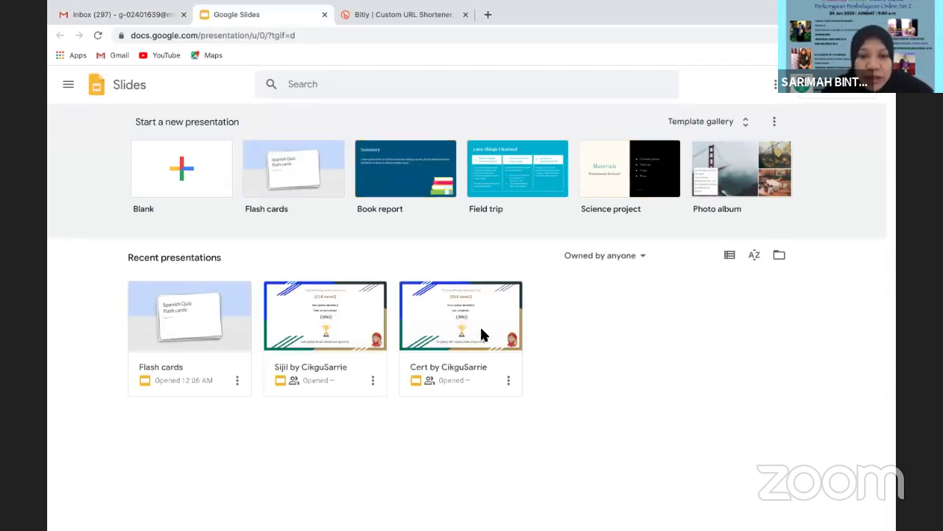
Choose the Blank tile under Start a new presentation to create an Untitled presentation
left_click(177, 171)
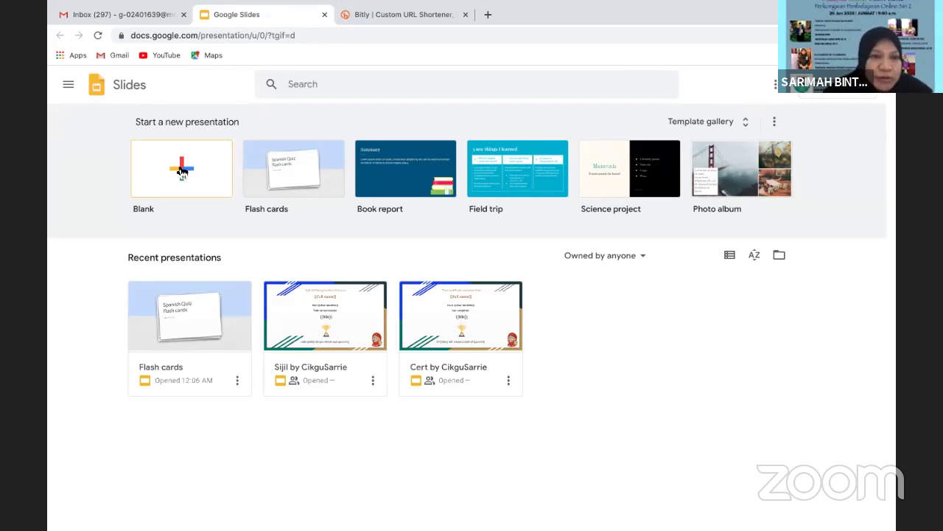
left_click(182, 171)
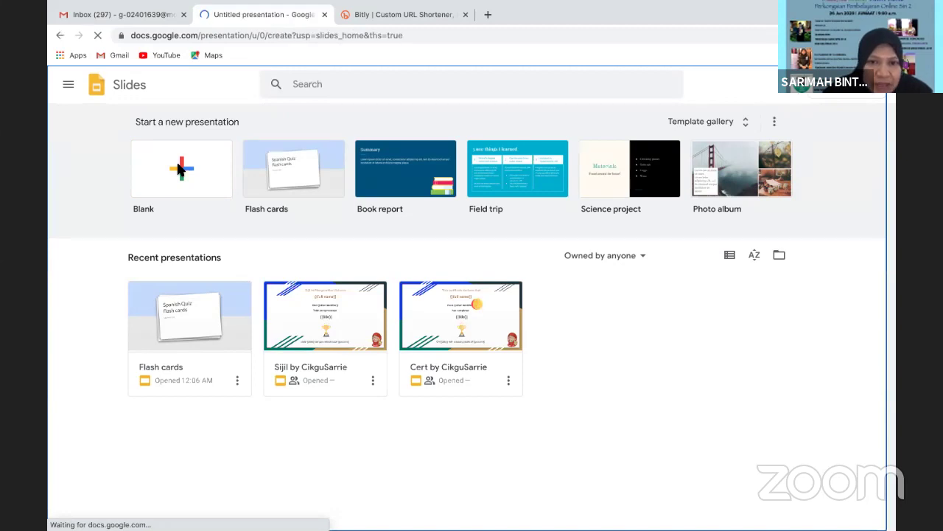